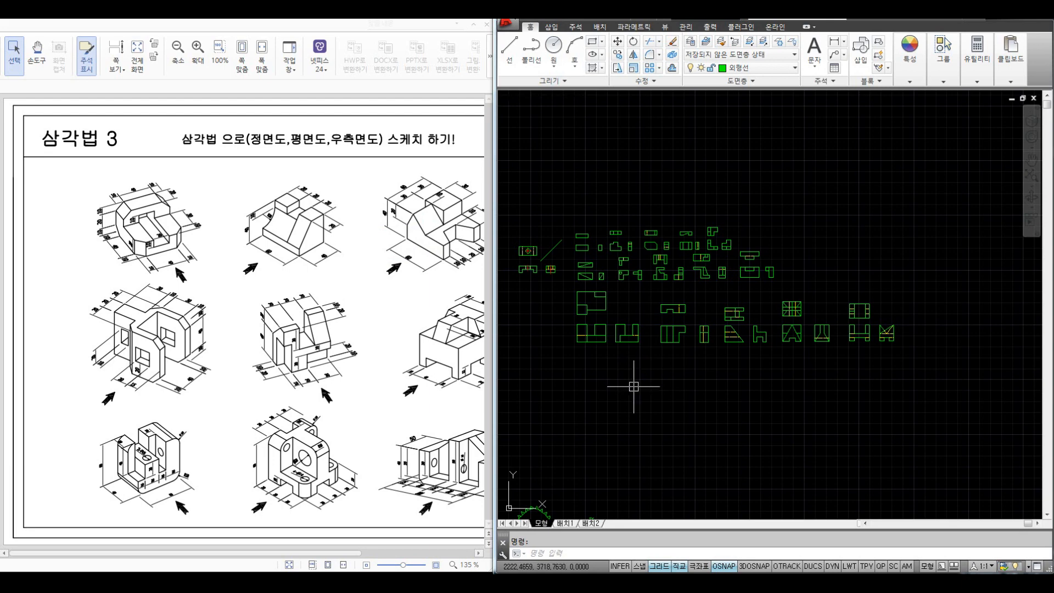
# Step: Examine the first isometric exercise's dimensions, check the active layer, and find an empty drawing area beside the existing views
pyautogui.click(190, 264)
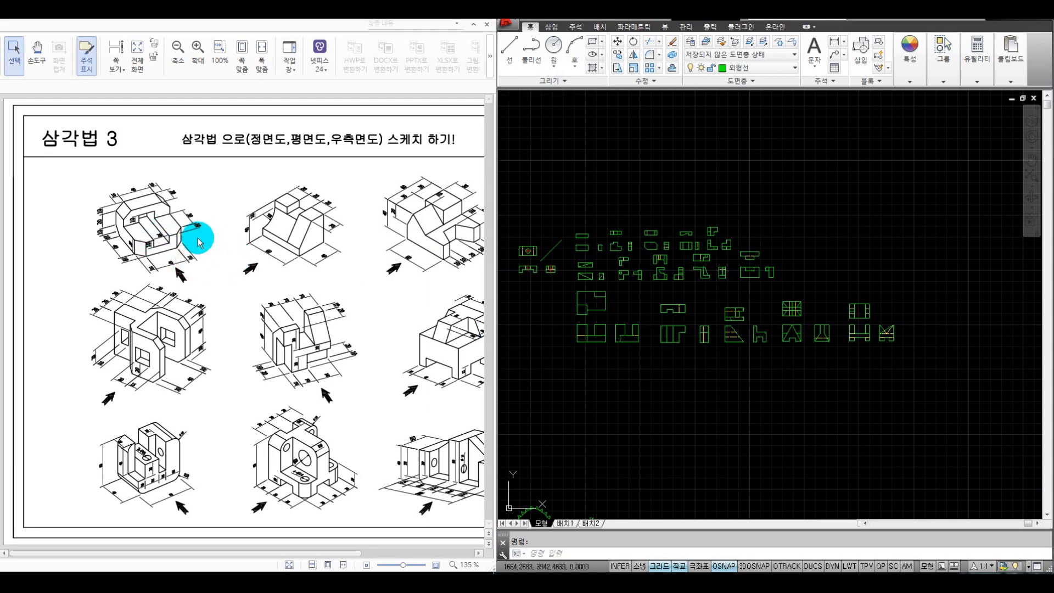
pyautogui.keyDown('ctrl'); pyautogui.scroll(6, 109, 207); pyautogui.keyUp('ctrl')
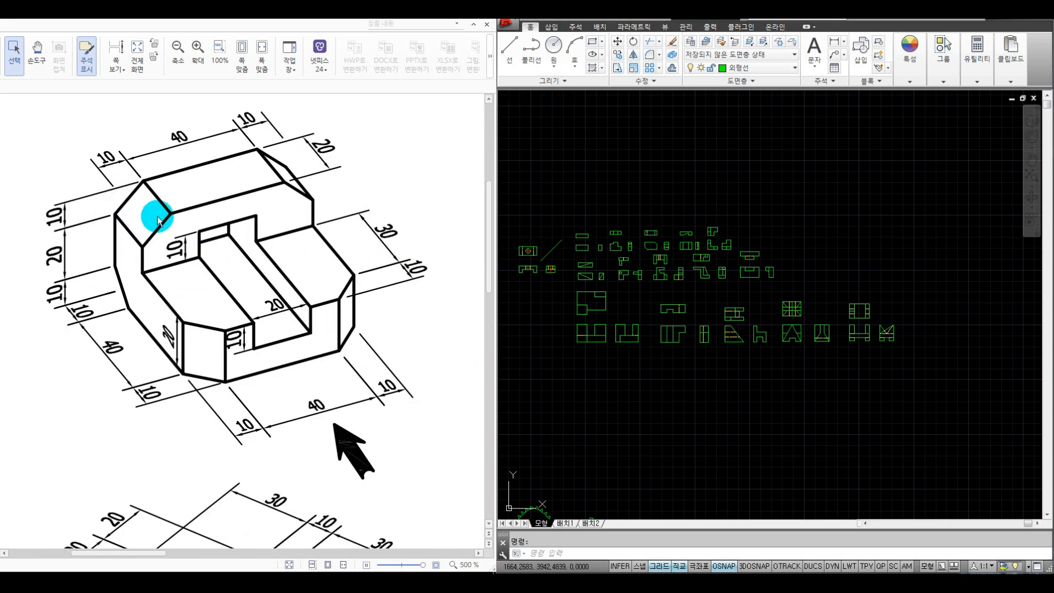
pyautogui.keyDown('ctrl'); pyautogui.scroll(-1, 258, 423); pyautogui.keyUp('ctrl')
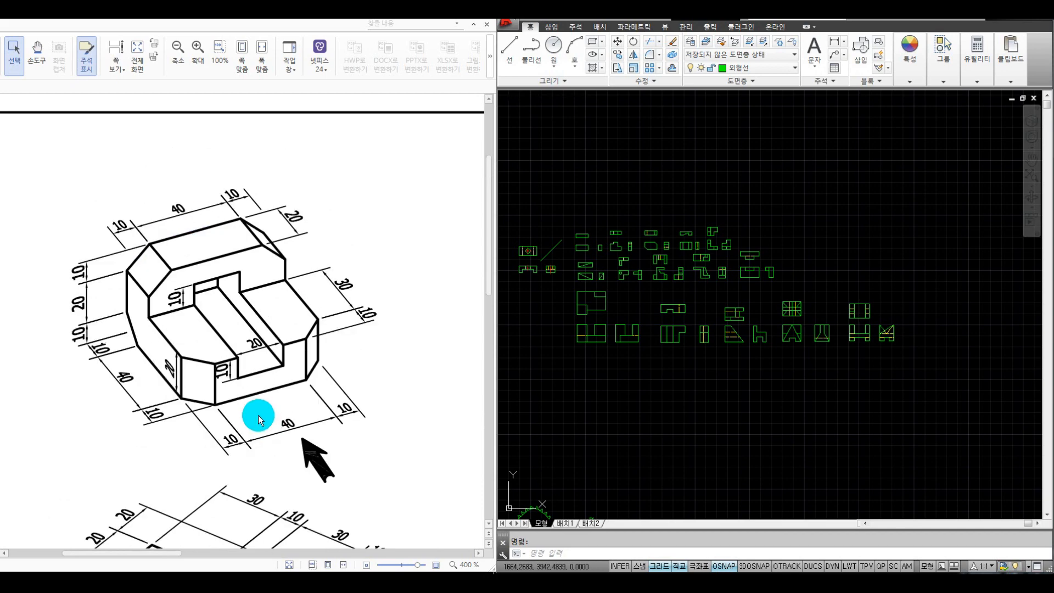
pyautogui.moveTo(172, 554); pyautogui.dragTo(177, 553)
pyautogui.click(637, 445)
pyautogui.scroll(-3, 637, 446)
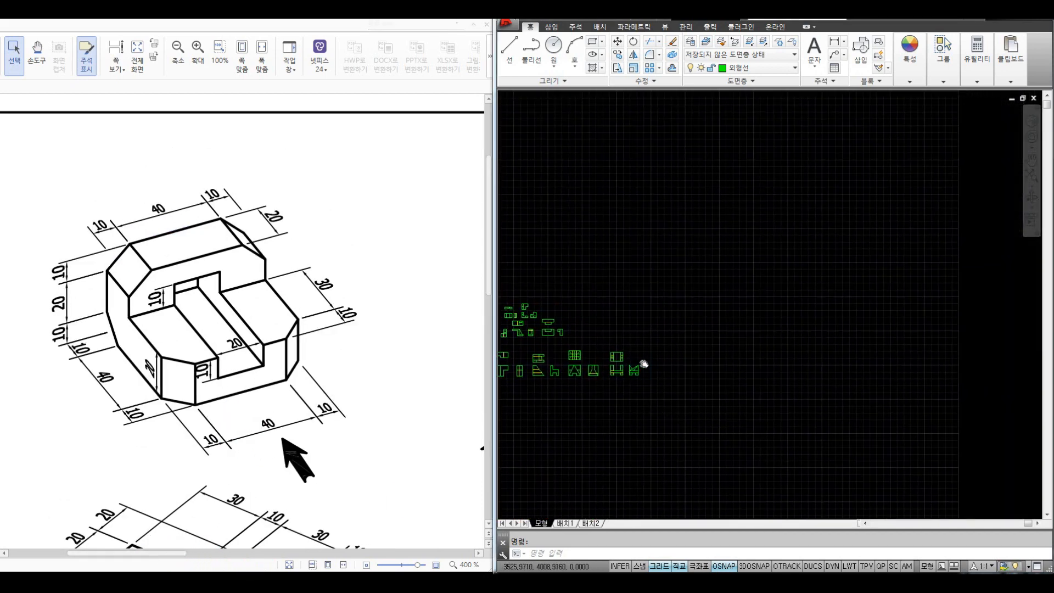
pyautogui.click(746, 69)
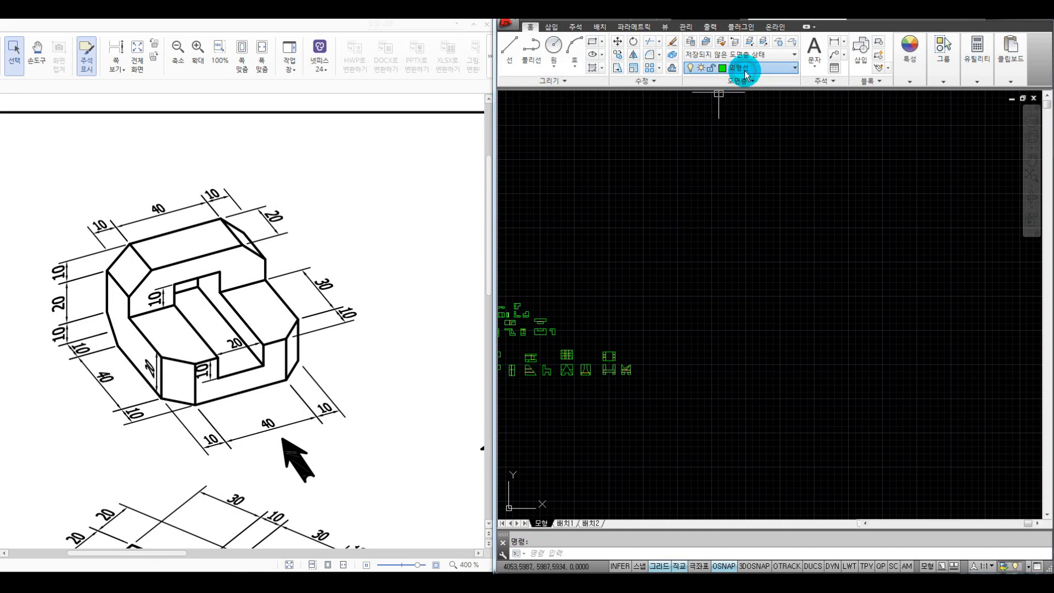
pyautogui.click(751, 71)
pyautogui.scroll(2, 754, 315)
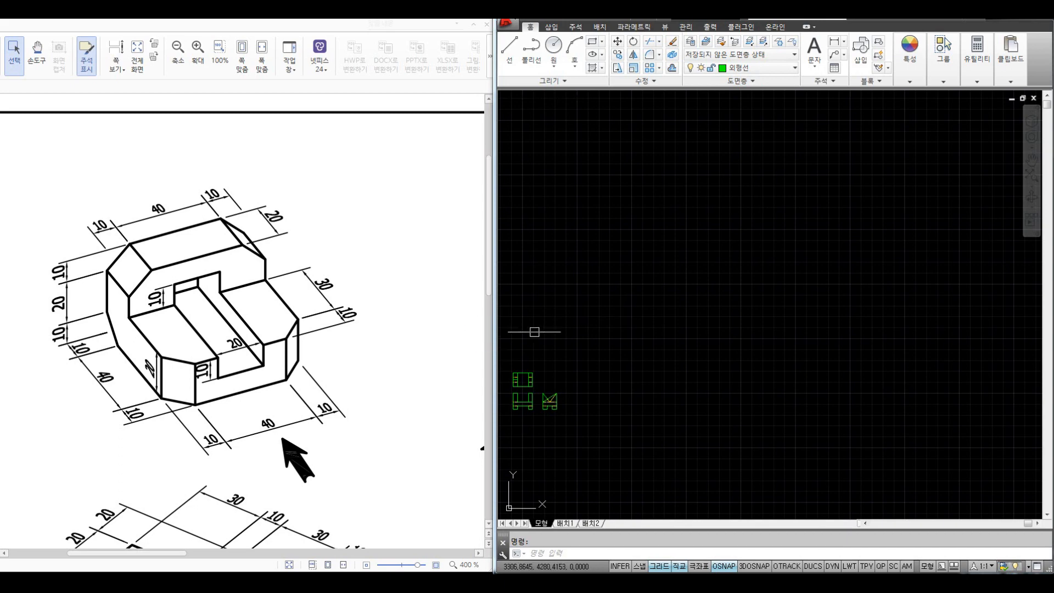
pyautogui.scroll(2, 616, 346)
# Step: Trace the front view's visible faces and slot edges on the isometric reference, following the arrow's viewing direction
pyautogui.moveTo(255, 389)
pyautogui.mouseDown()
pyautogui.moveTo(277, 386)
pyautogui.moveTo(247, 406)
pyautogui.mouseUp()
pyautogui.moveTo(198, 369)
pyautogui.mouseDown()
pyautogui.moveTo(199, 395)
pyautogui.moveTo(286, 384)
pyautogui.moveTo(277, 342)
pyautogui.moveTo(257, 373)
pyautogui.moveTo(164, 364)
pyautogui.moveTo(166, 401)
pyautogui.moveTo(195, 404)
pyautogui.mouseUp()
pyautogui.moveTo(287, 362)
pyautogui.mouseDown()
pyautogui.moveTo(292, 336)
pyautogui.moveTo(304, 370)
pyautogui.moveTo(287, 379)
pyautogui.mouseUp()
pyautogui.moveTo(165, 363)
pyautogui.mouseDown()
pyautogui.moveTo(176, 315)
pyautogui.moveTo(269, 305)
pyautogui.mouseUp()
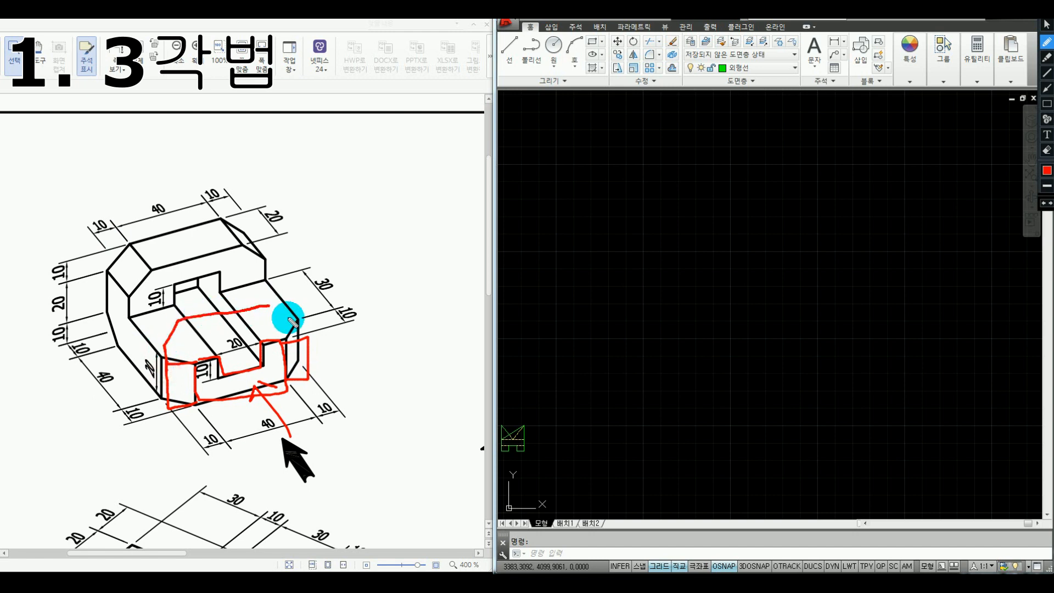
pyautogui.moveTo(173, 307)
pyautogui.mouseDown()
pyautogui.moveTo(172, 284)
pyautogui.moveTo(221, 288)
pyautogui.mouseUp()
pyautogui.moveTo(220, 372)
pyautogui.mouseDown()
pyautogui.moveTo(213, 330)
pyautogui.moveTo(256, 334)
pyautogui.mouseUp()
pyautogui.press('Escape')
# Step: Draw a 60 by 40 rectangle in the empty area as the front view's outline
pyautogui.click(572, 324)
pyautogui.click(566, 337)
pyautogui.press('Return')
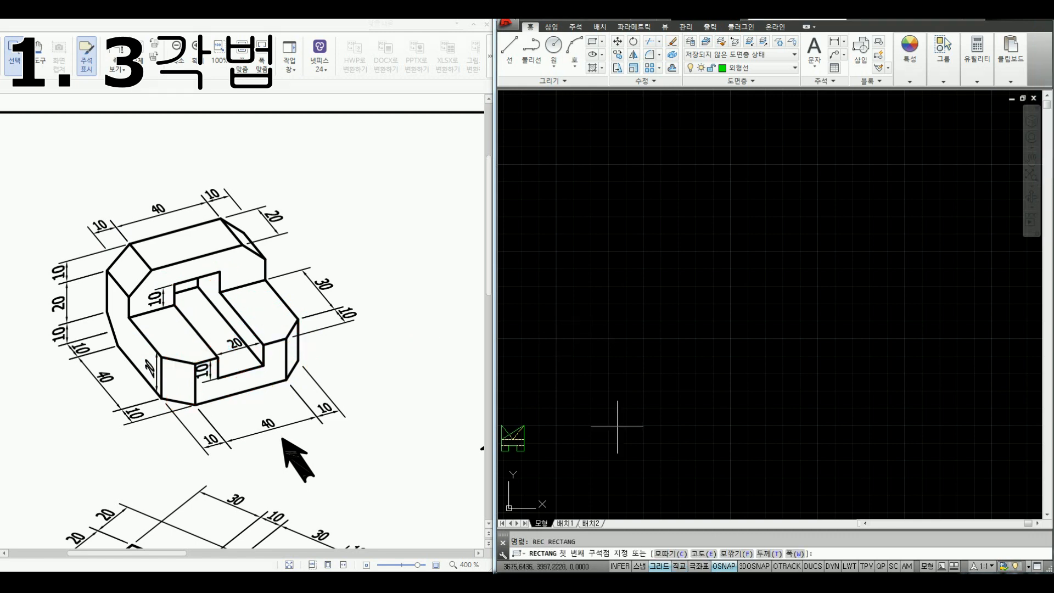
pyautogui.click(576, 408)
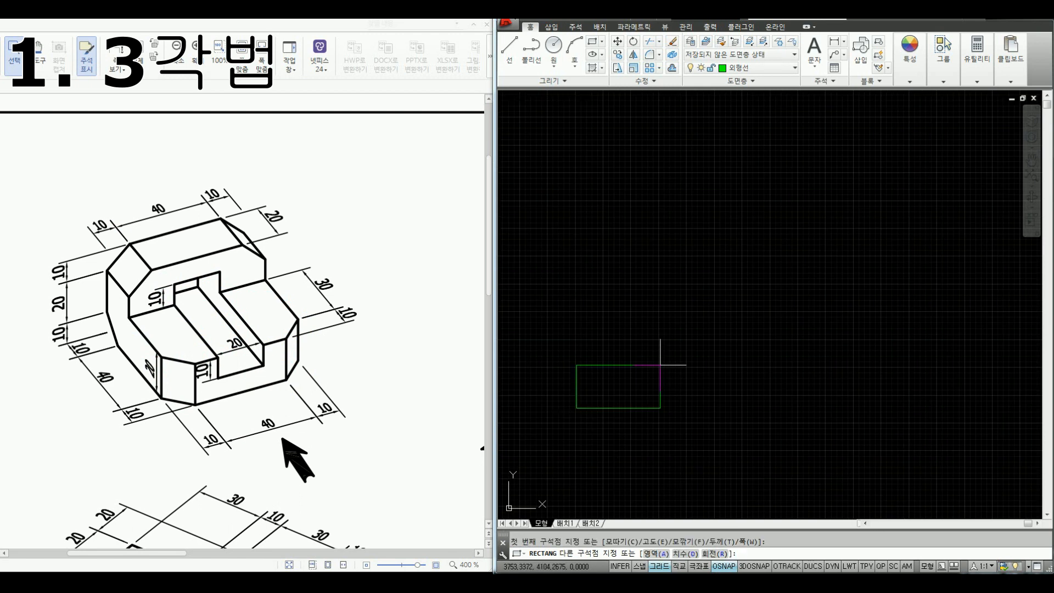
pyautogui.moveTo(198, 451); pyautogui.dragTo(340, 418)
pyautogui.moveTo(198, 449); pyautogui.dragTo(216, 366)
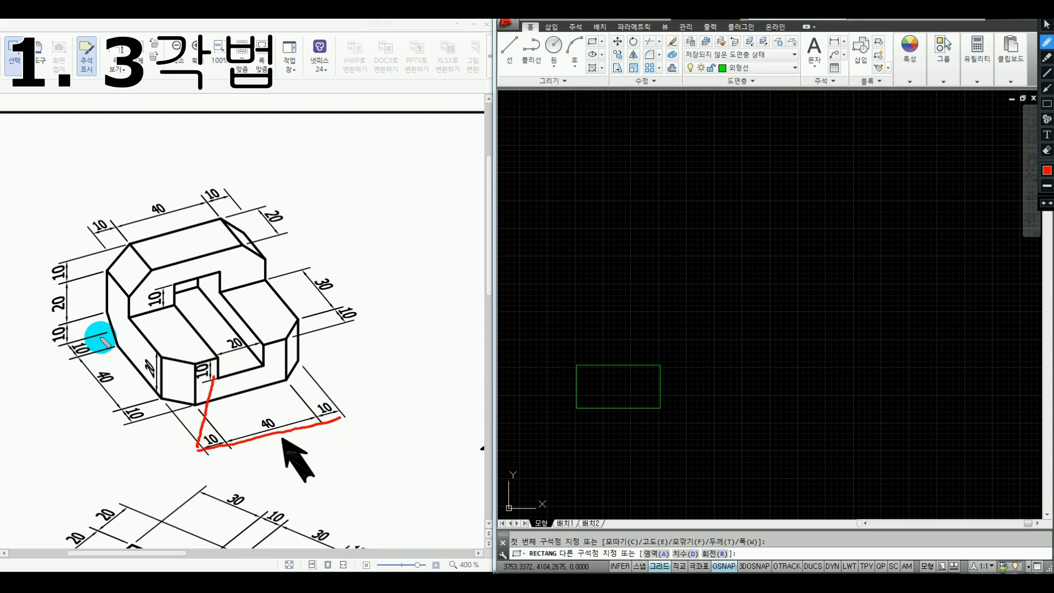
pyautogui.moveTo(65, 261); pyautogui.dragTo(53, 328)
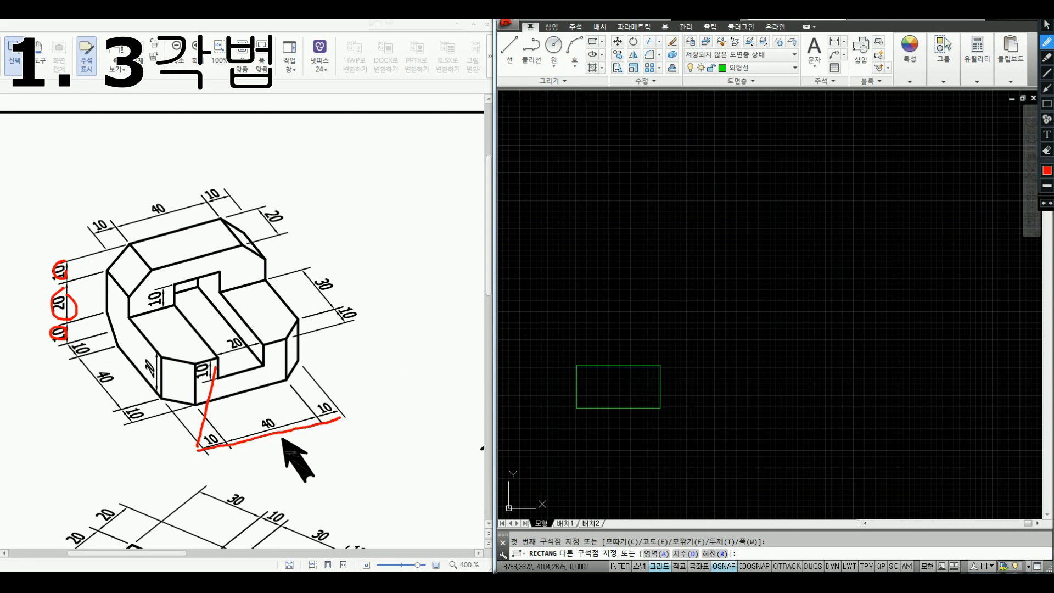
pyautogui.press('Escape')
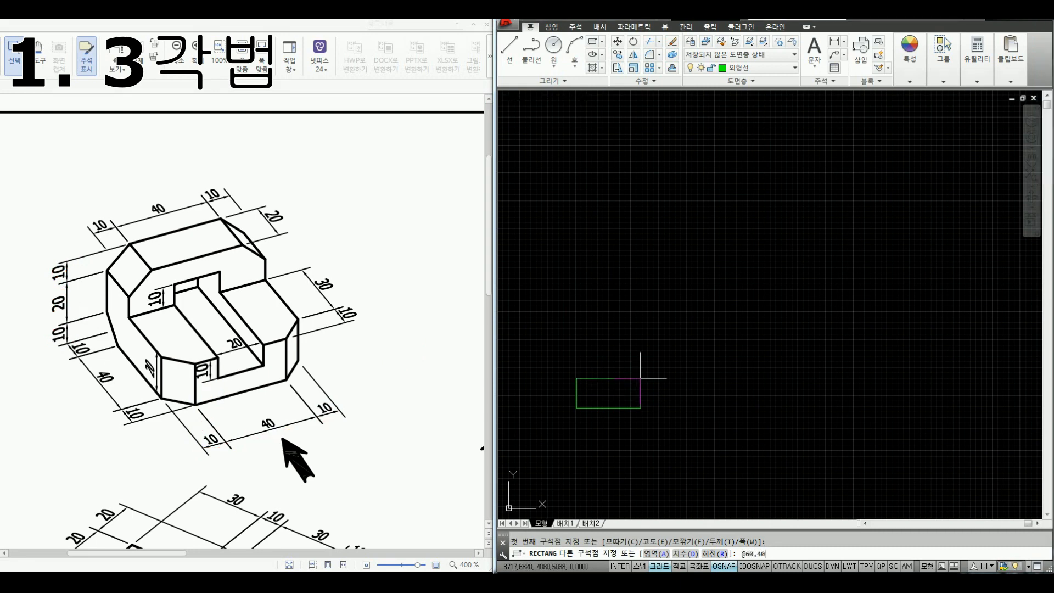
pyautogui.press('Return')
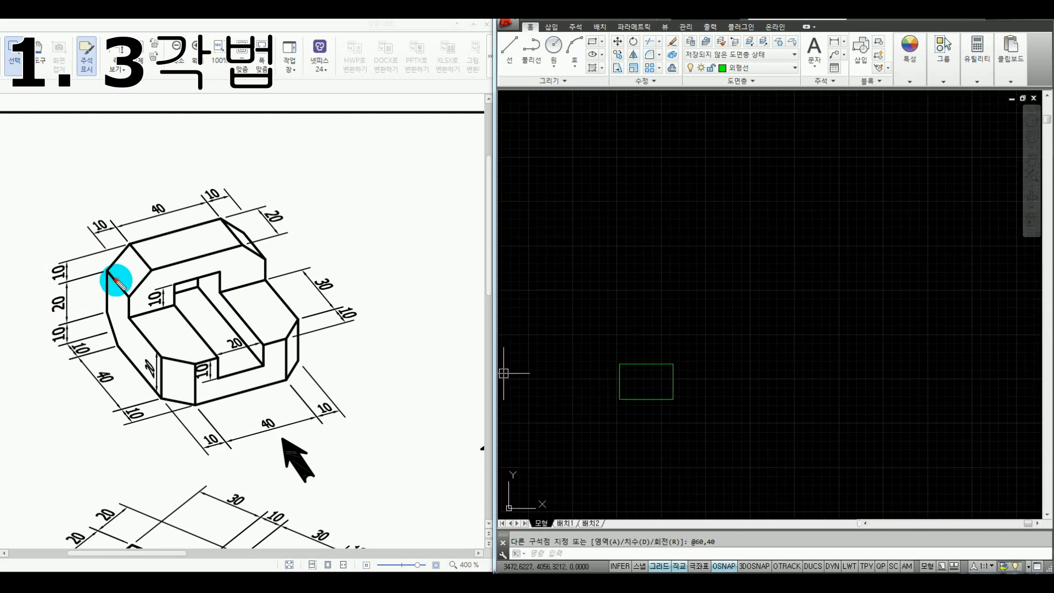
# Step: Chamfer both upper corners of the front view rectangle with distances of 10 and 10
pyautogui.moveTo(118, 235); pyautogui.dragTo(128, 249)
pyautogui.moveTo(132, 250)
pyautogui.mouseDown()
pyautogui.moveTo(137, 257)
pyautogui.moveTo(110, 269)
pyautogui.mouseUp()
pyautogui.press('Escape')
pyautogui.scroll(2, 630, 354)
pyautogui.moveTo(649, 377); pyautogui.dragTo(630, 348, button='middle')
pyautogui.write('cha')
pyautogui.press('Return')
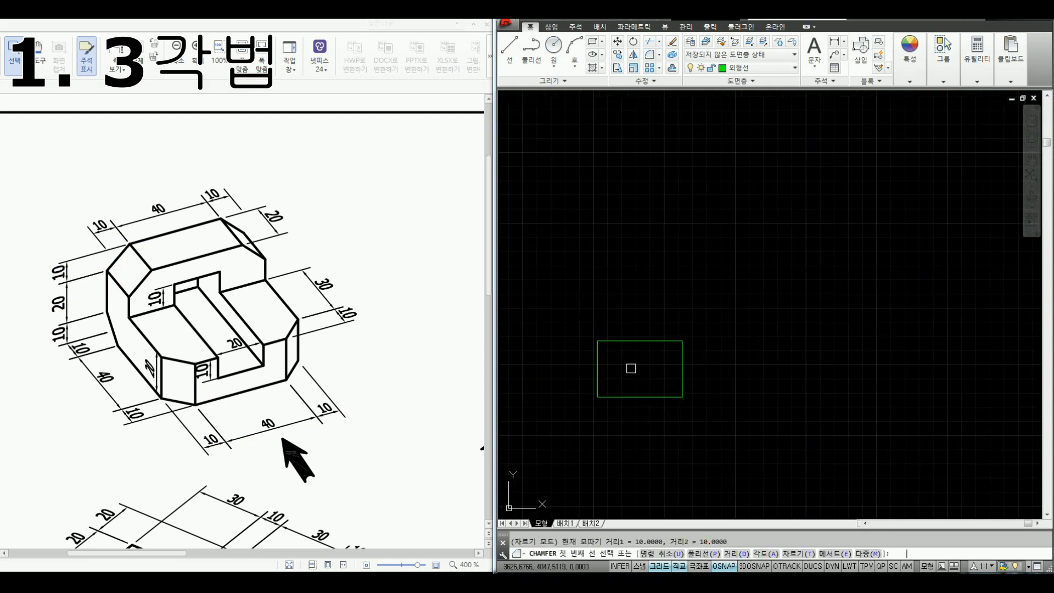
pyautogui.write('d')
pyautogui.press('Return')
pyautogui.write('10')
pyautogui.press('Return')
pyautogui.write('10')
pyautogui.press('Return')
pyautogui.click(600, 354)
pyautogui.click(617, 342)
pyautogui.press('Return')
pyautogui.click(657, 341)
pyautogui.click(680, 358)
# Step: Explode the chamfered front view outline into separate lines
pyautogui.click(682, 383)
pyautogui.write('x')
pyautogui.press('Return')
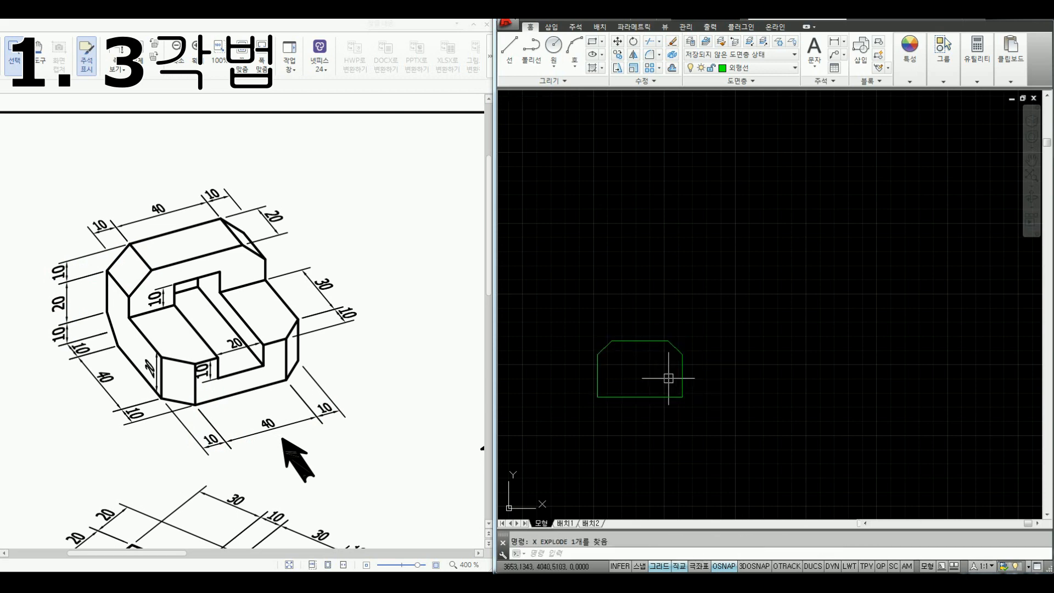
pyautogui.scroll(2, 673, 382)
pyautogui.write('l')
pyautogui.press('Return')
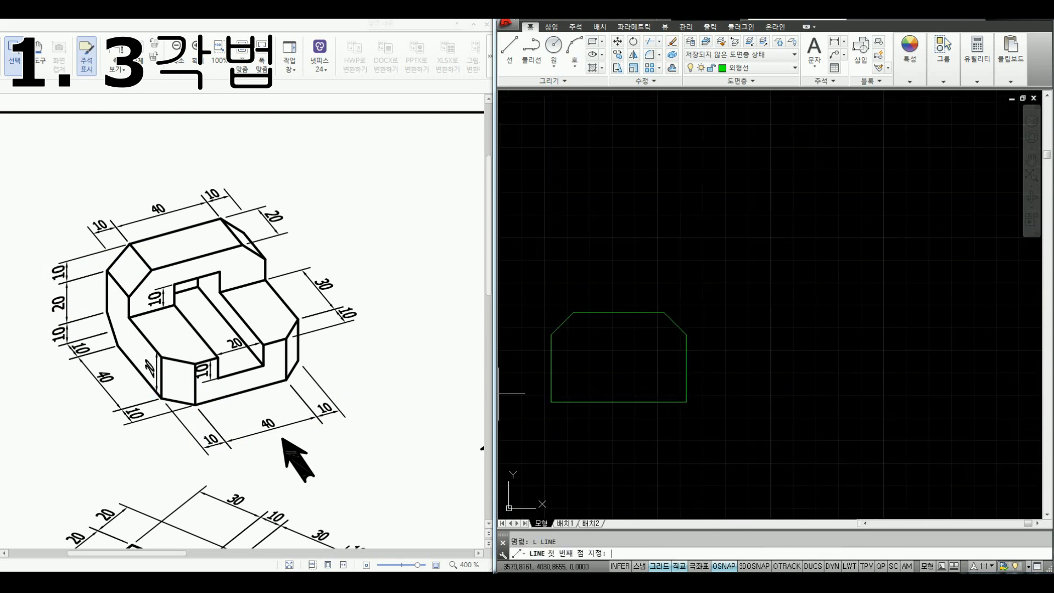
pyautogui.click(550, 368)
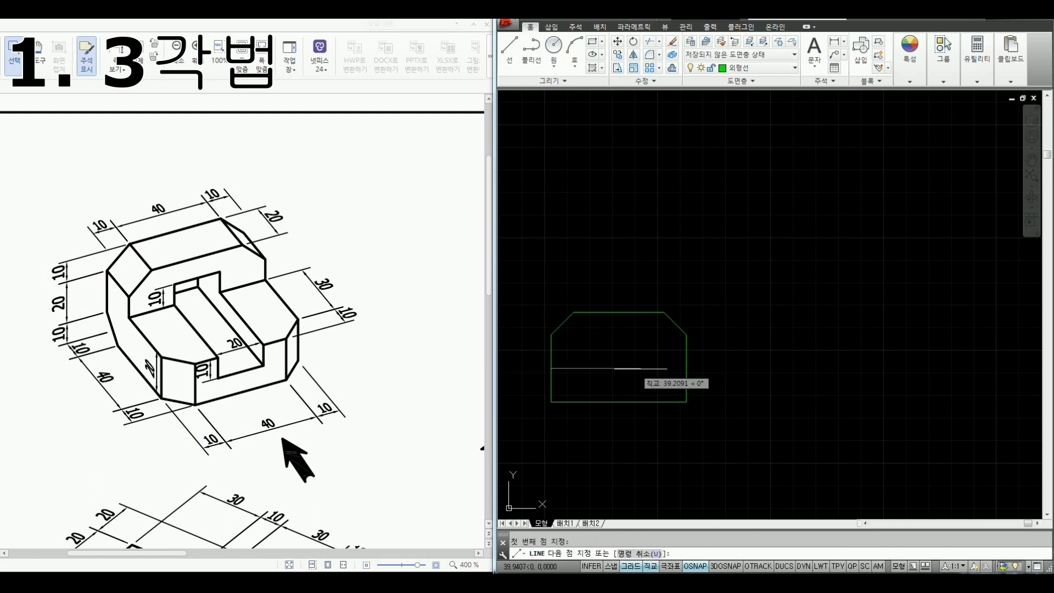
pyautogui.press('Escape')
# Step: Offset the front view's bottom edge 20 upward
pyautogui.moveTo(560, 360); pyautogui.dragTo(609, 357, button='middle')
pyautogui.write('o')
pyautogui.press('Return')
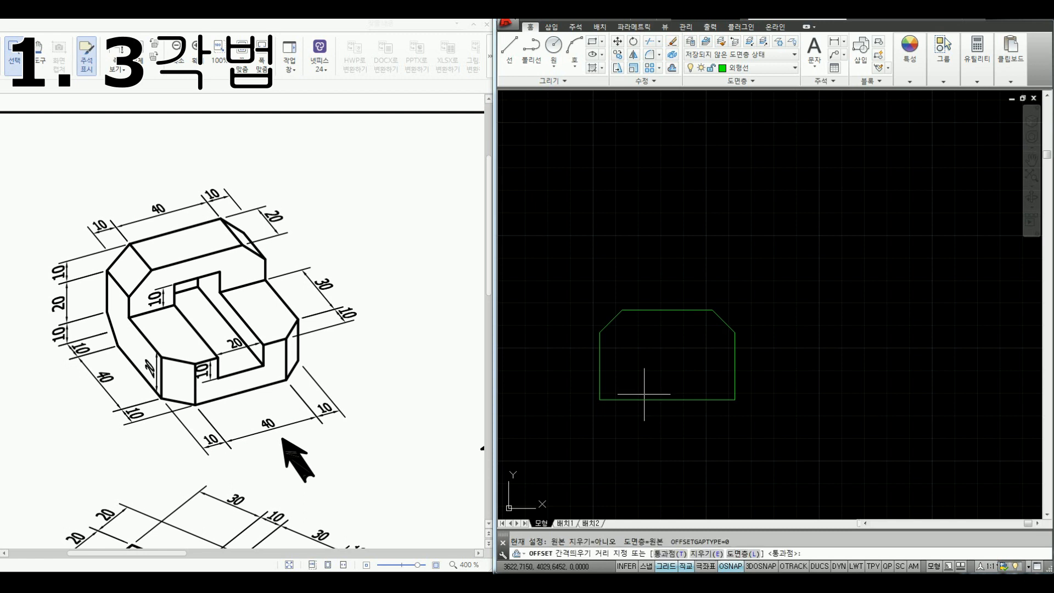
pyautogui.write('20')
pyautogui.press('Return')
pyautogui.click(646, 396)
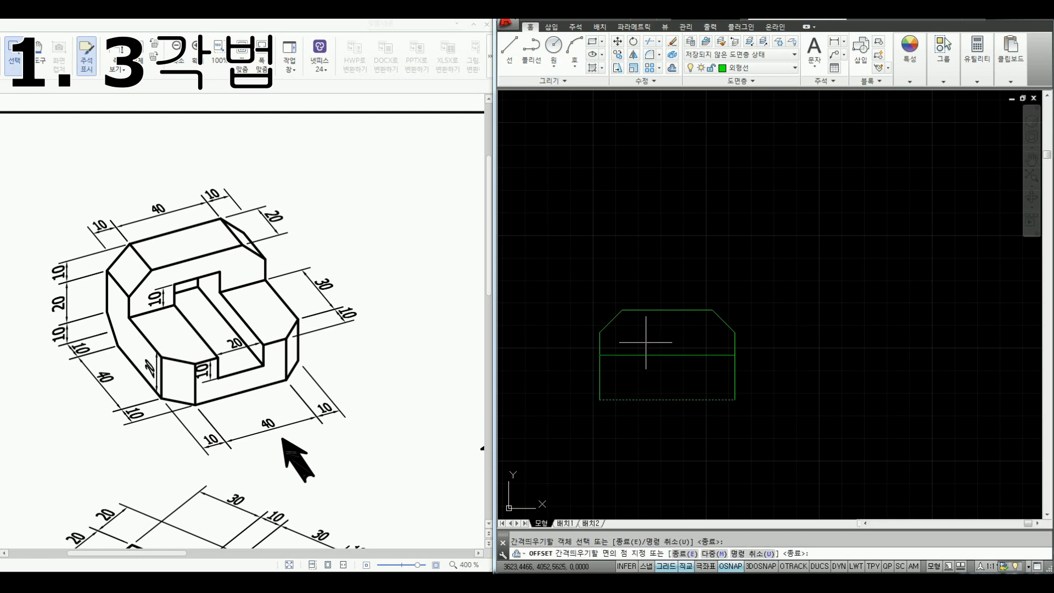
pyautogui.click(646, 342)
pyautogui.press('Escape')
# Step: Offset the front view's two side edges 10 inward
pyautogui.click(227, 418)
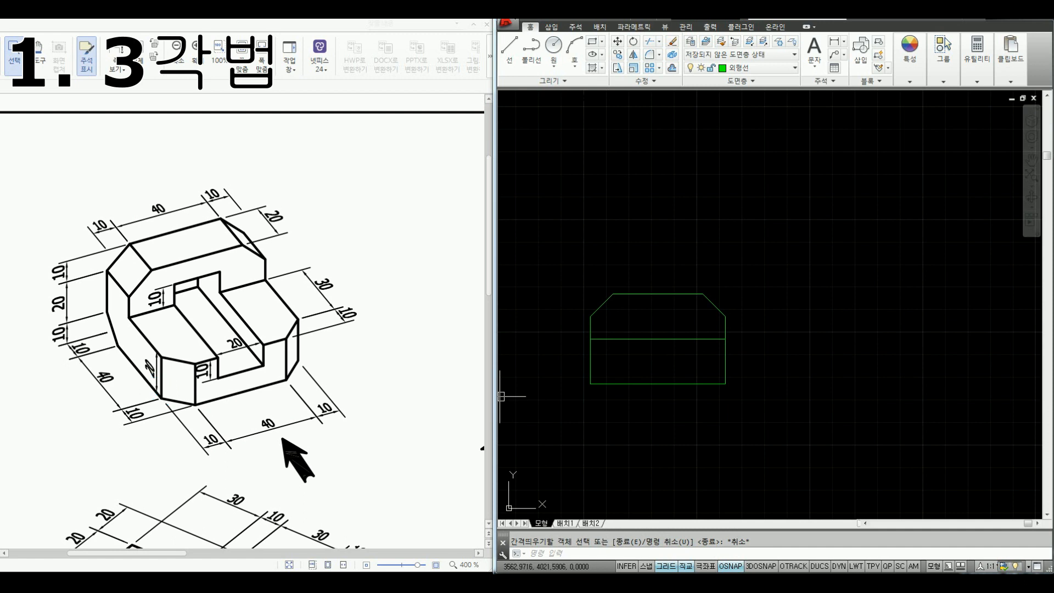
pyautogui.press('Return')
pyautogui.write('10')
pyautogui.press('Return')
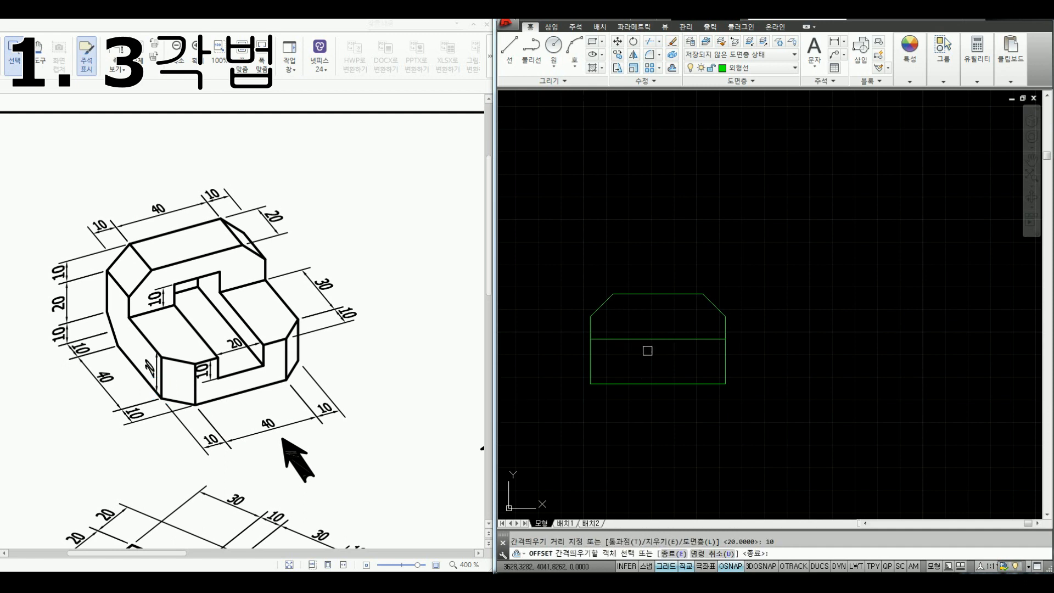
pyautogui.click(589, 354)
pyautogui.press('Escape')
# Step: Trim the parts of the two inner vertical lines that extend above the horizontal line
pyautogui.write('TR')
pyautogui.press('Return')
pyautogui.press('Return')
pyautogui.click(703, 328)
pyautogui.click(612, 327)
pyautogui.press('Escape')
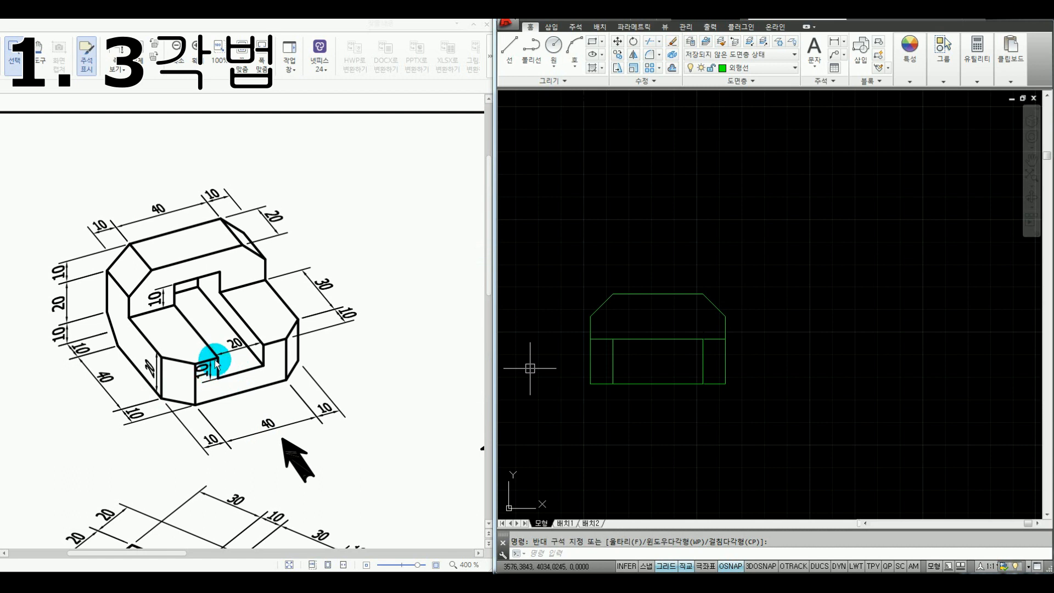
# Step: Draw a 20 by 20 square to the right of the front view for the slot opening
pyautogui.press('Escape')
pyautogui.moveTo(776, 364); pyautogui.dragTo(759, 356, button='middle')
pyautogui.write('RE')
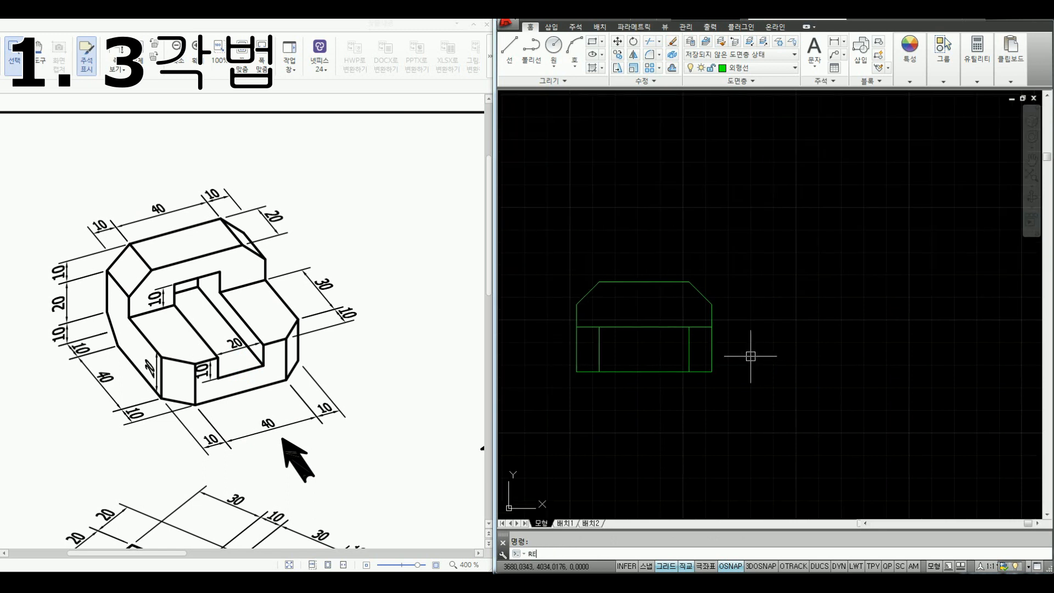
pyautogui.write('C')
pyautogui.press('Return')
pyautogui.click(759, 355)
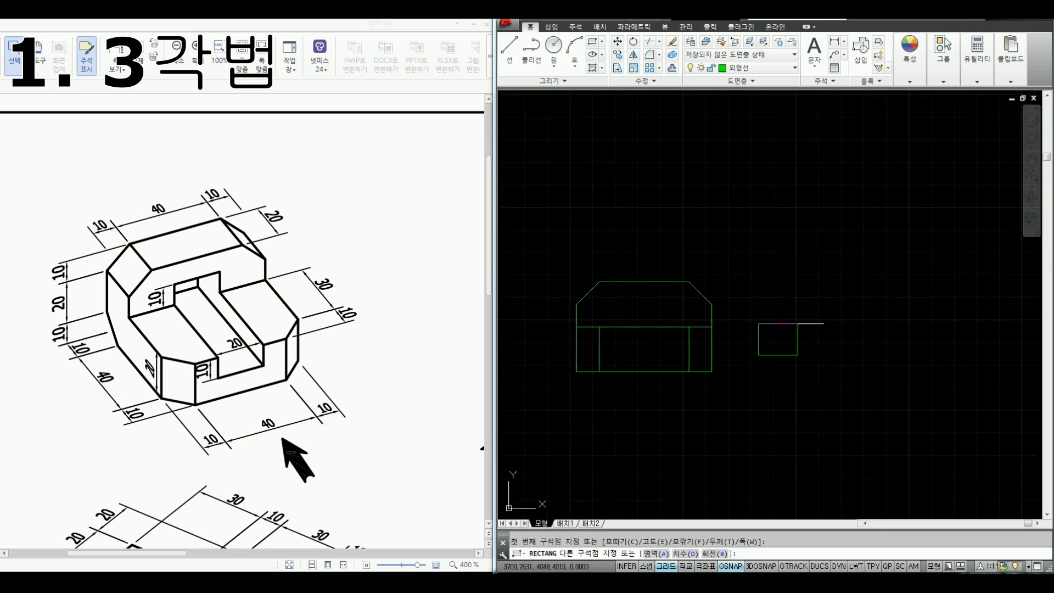
pyautogui.hotkey('ctrl', 'alt', 'd')
pyautogui.moveTo(204, 308)
pyautogui.mouseDown()
pyautogui.moveTo(207, 326)
pyautogui.moveTo(251, 363)
pyautogui.moveTo(257, 313)
pyautogui.moveTo(213, 313)
pyautogui.mouseUp()
pyautogui.moveTo(158, 292); pyautogui.dragTo(158, 293)
pyautogui.moveTo(204, 360); pyautogui.dragTo(217, 372)
pyautogui.hotkey('ctrl', 'alt', 'd')
pyautogui.press('Return')
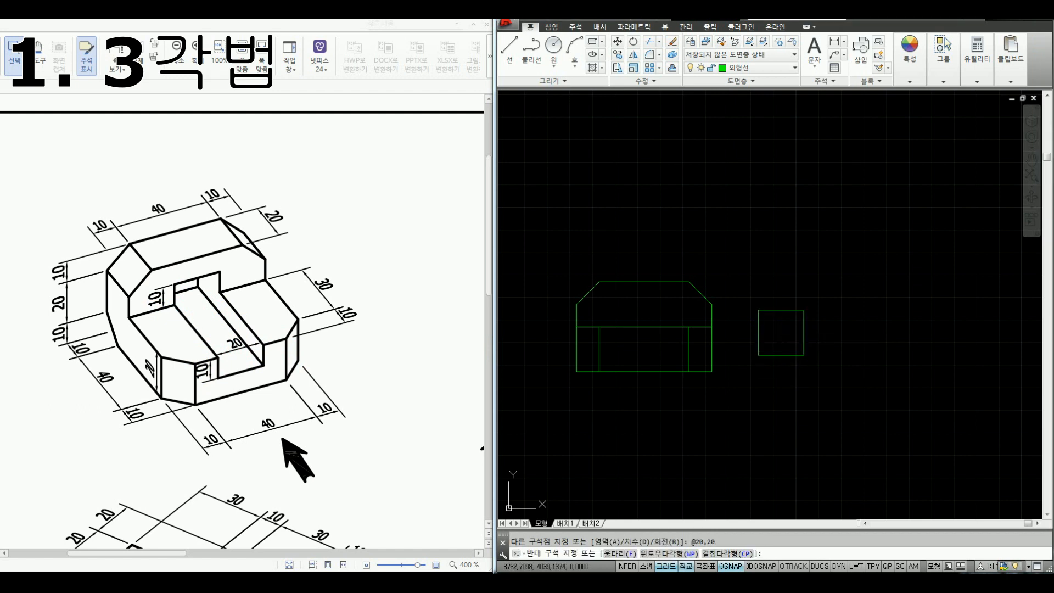
# Step: Move the square by its centre onto the midpoint of the front view's inner horizontal line
pyautogui.click(872, 346)
pyautogui.click(779, 270)
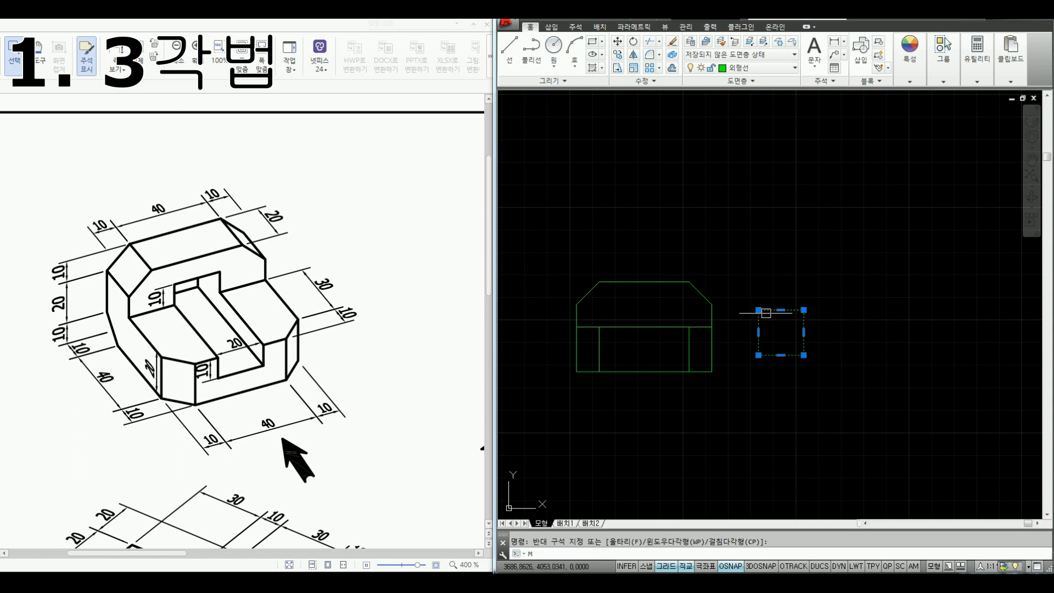
pyautogui.write('M')
pyautogui.press('Return')
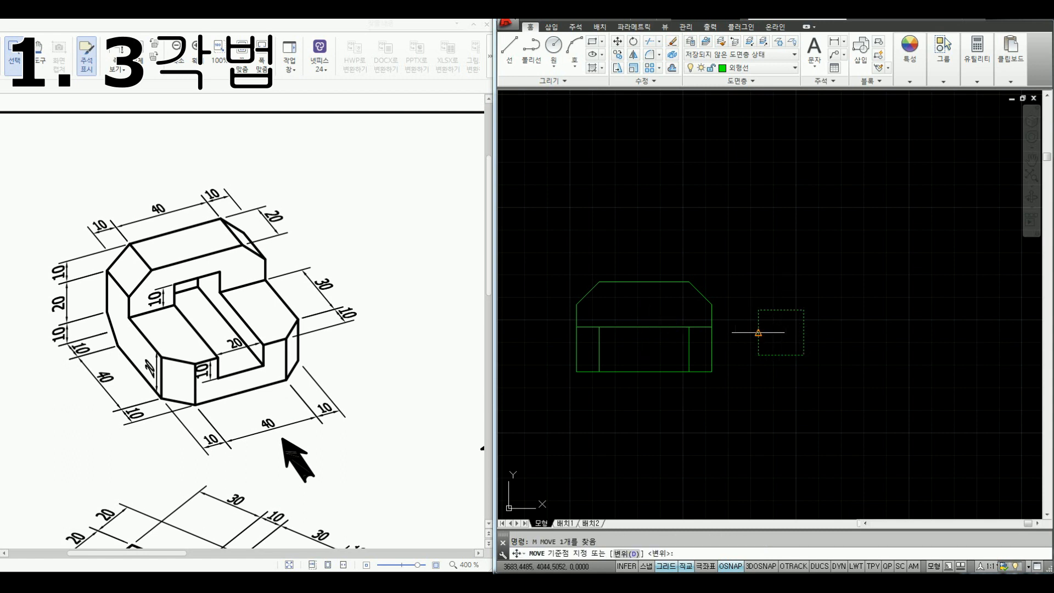
pyautogui.keyDown('shift'); pyautogui.rightClick(763, 332); pyautogui.keyUp('shift')
pyautogui.click(829, 98)
pyautogui.click(756, 345)
pyautogui.click(799, 334)
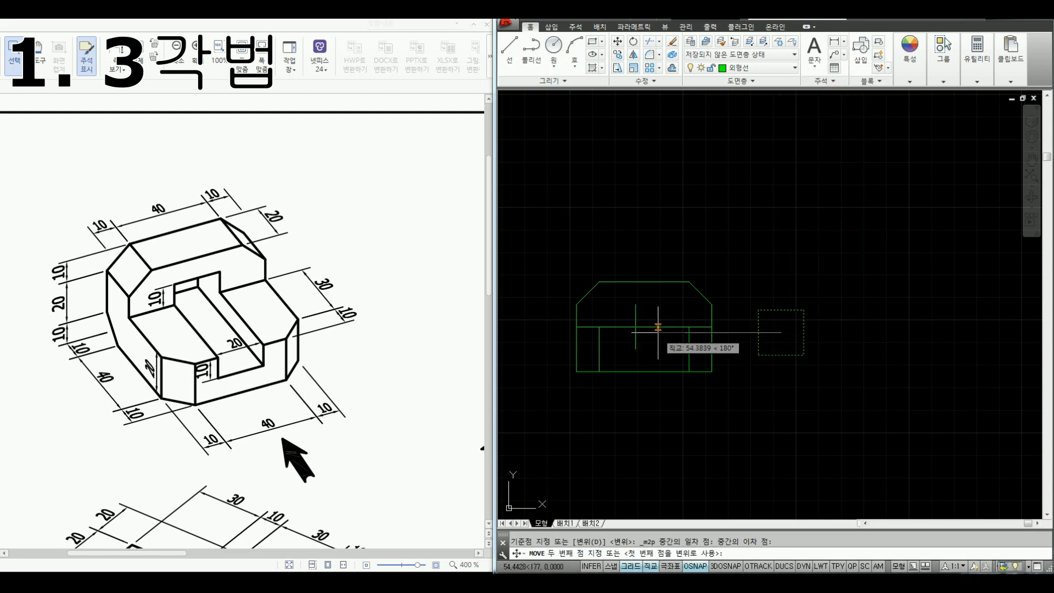
pyautogui.press('Escape')
# Step: Trim the piece of the horizontal line that lies inside the square
pyautogui.write('tr')
pyautogui.press('space')
pyautogui.click(653, 349)
pyautogui.press('space')
pyautogui.click(648, 328)
pyautogui.press('Escape')
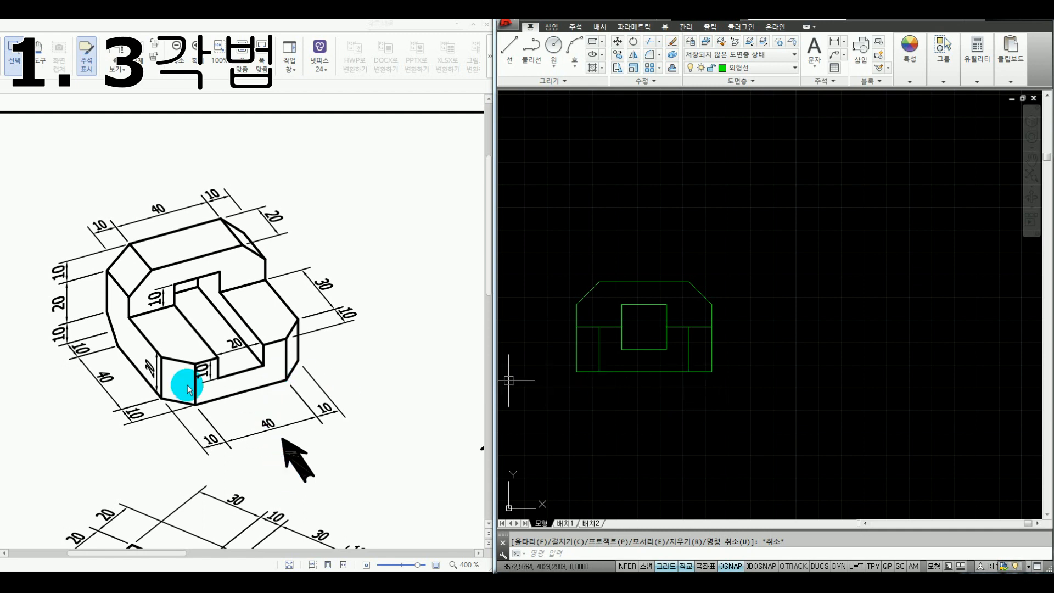
# Step: Trace the block's rear lower corner edge on the isometric reference and sketch the corner edge shapes beside it
pyautogui.moveTo(107, 314); pyautogui.dragTo(115, 348)
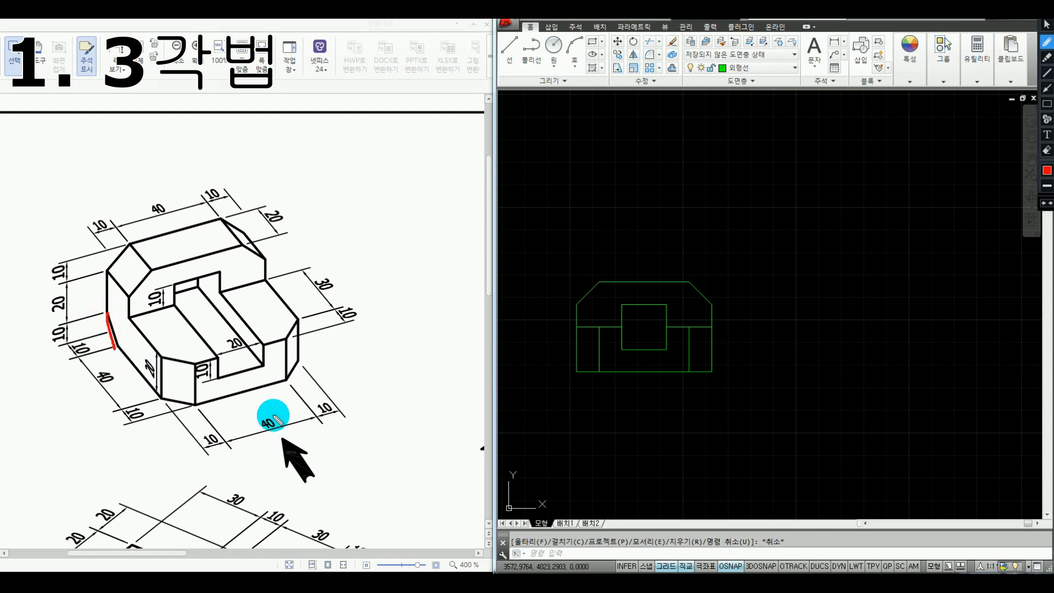
pyautogui.moveTo(343, 415)
pyautogui.mouseDown()
pyautogui.moveTo(401, 346)
pyautogui.moveTo(427, 349)
pyautogui.mouseUp()
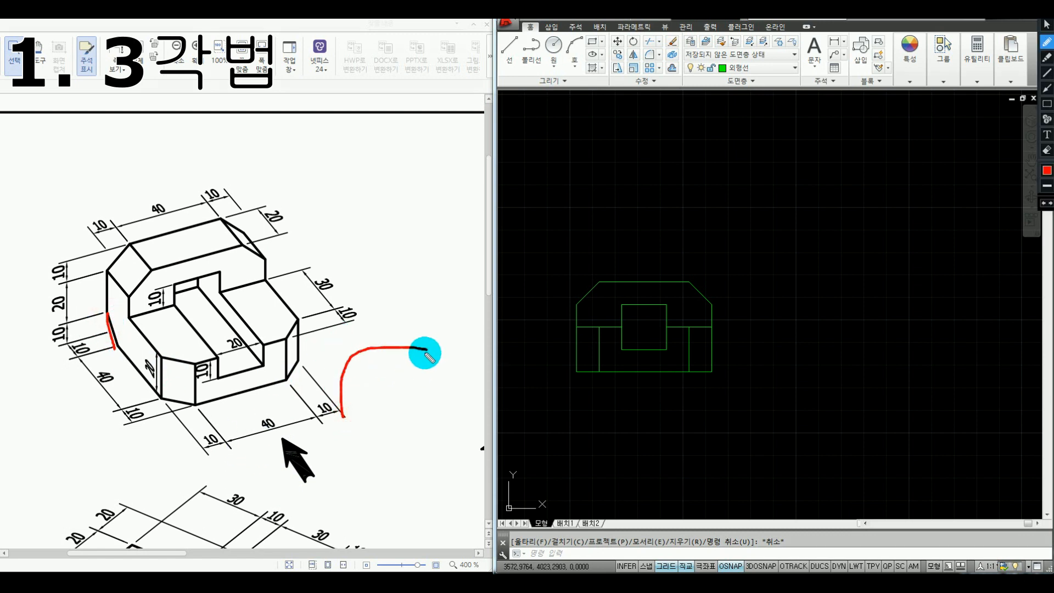
pyautogui.moveTo(358, 299)
pyautogui.mouseDown()
pyautogui.moveTo(358, 281)
pyautogui.moveTo(409, 238)
pyautogui.mouseUp()
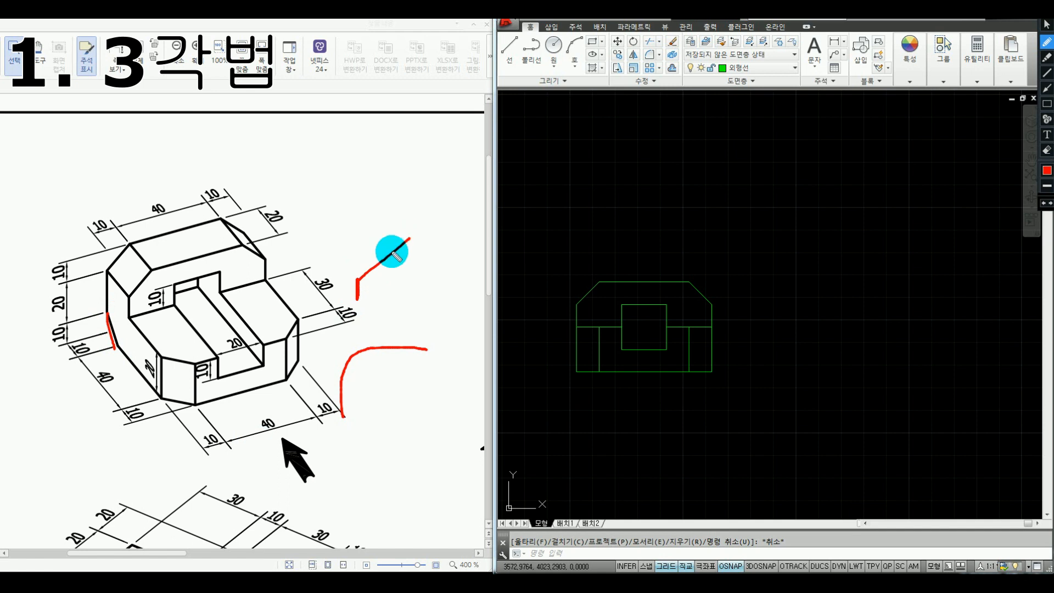
pyautogui.moveTo(355, 278)
pyautogui.mouseDown()
pyautogui.moveTo(365, 192)
pyautogui.moveTo(402, 173)
pyautogui.mouseUp()
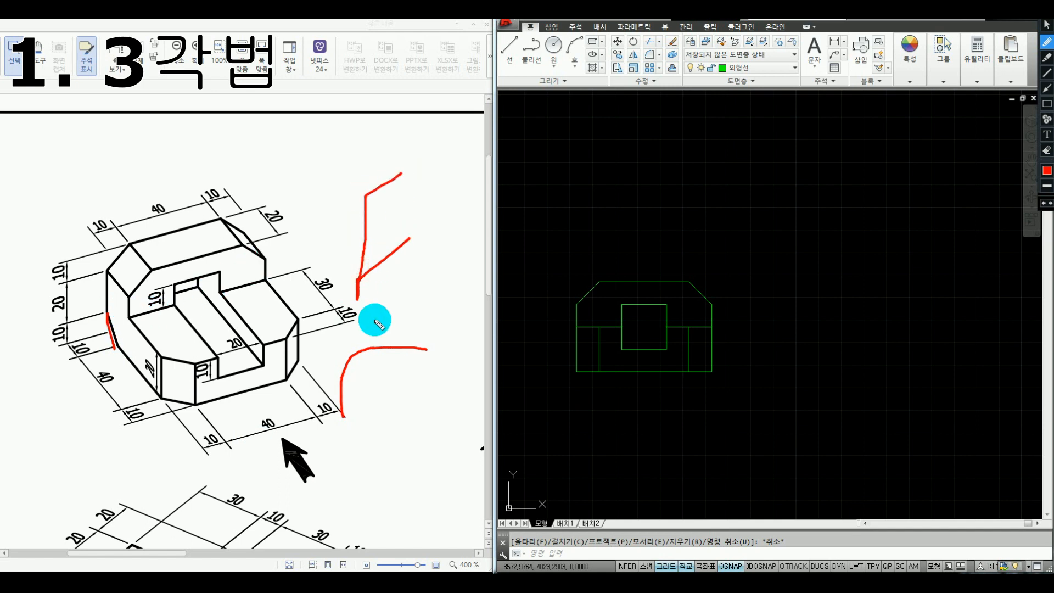
pyautogui.press('Escape')
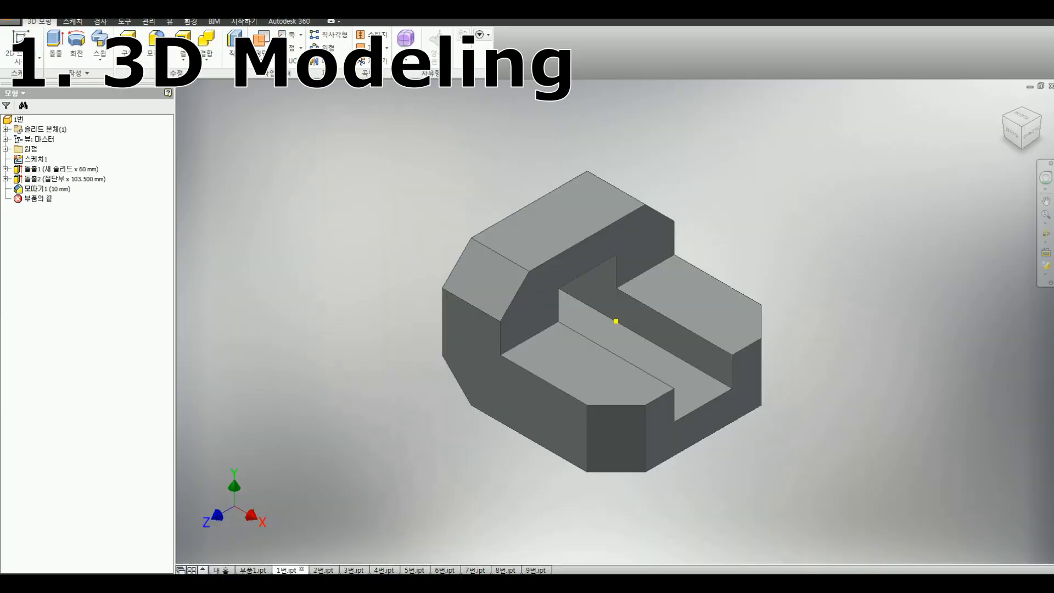
# Step: Switch to the part's 3D model in Inventor and view it straight on from the slot side
pyautogui.click(1030, 140)
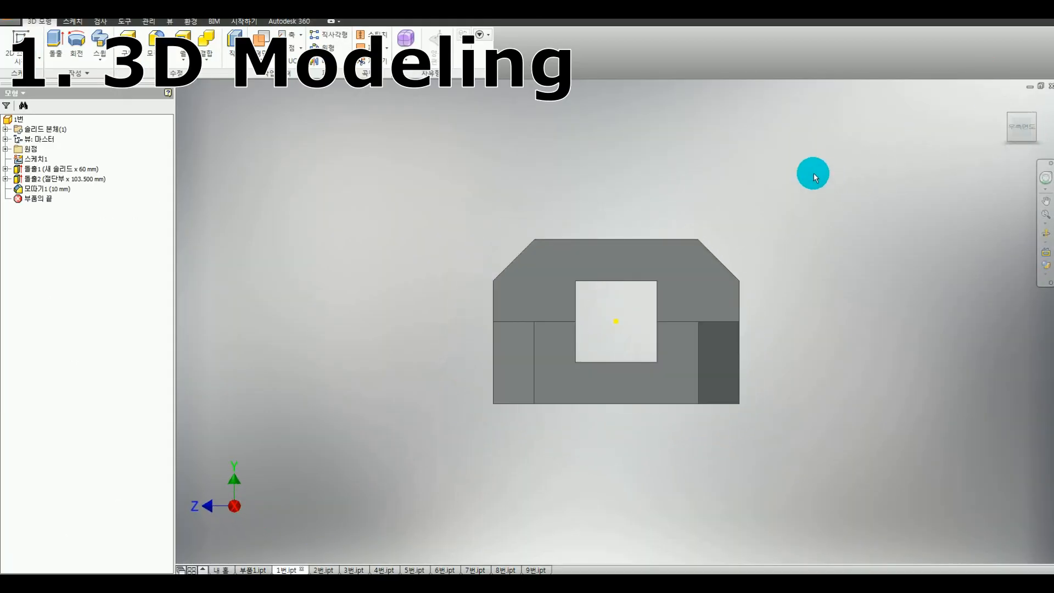
# Step: Rotate the model around its sides and select the lower edge of the back face's bevel to examine where it runs
pyautogui.click(1015, 144)
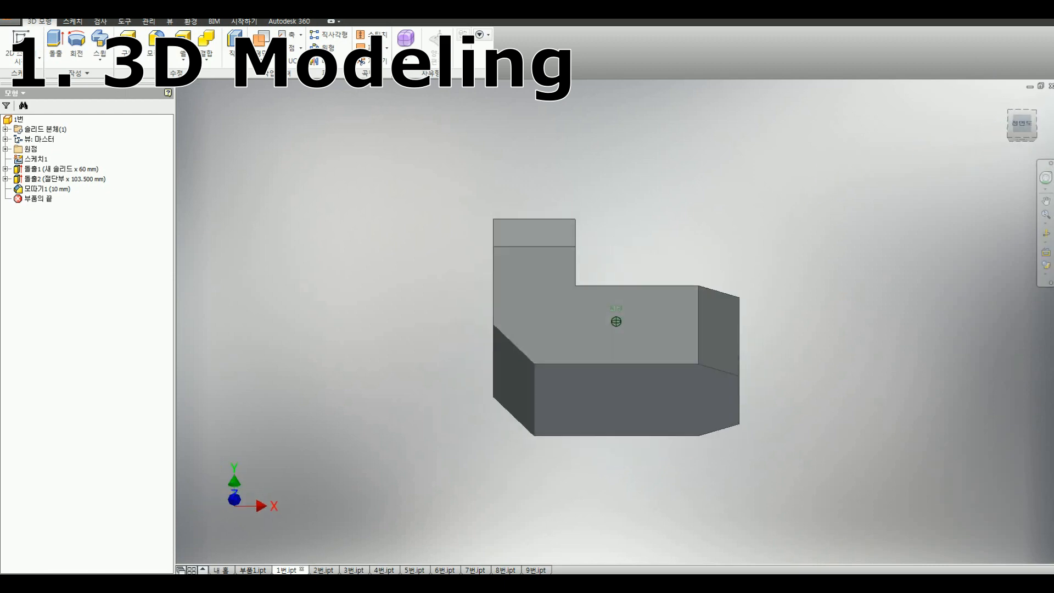
pyautogui.click(543, 364)
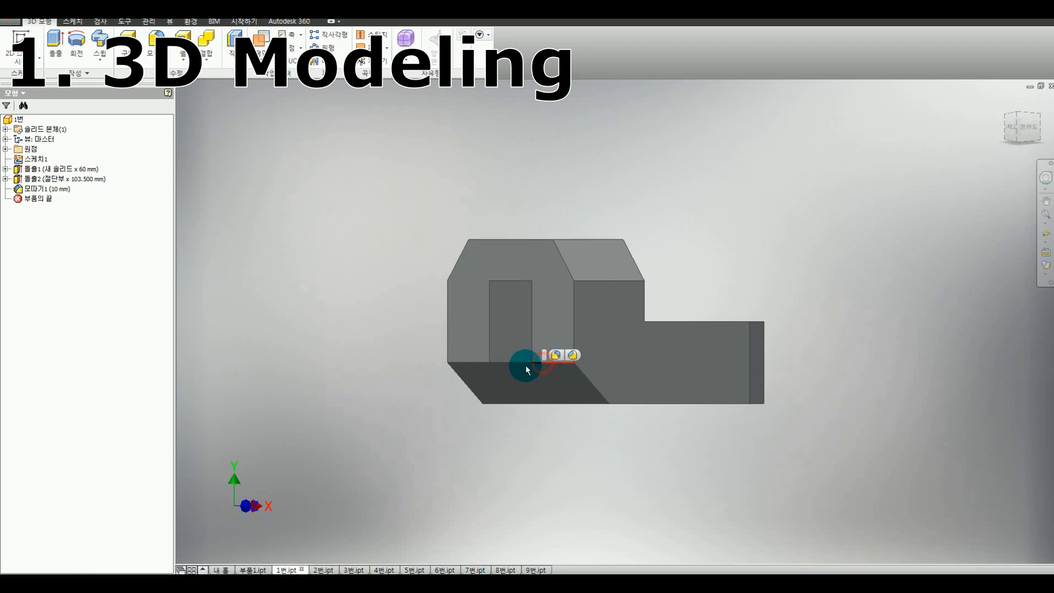
pyautogui.scroll(-3, 697, 242)
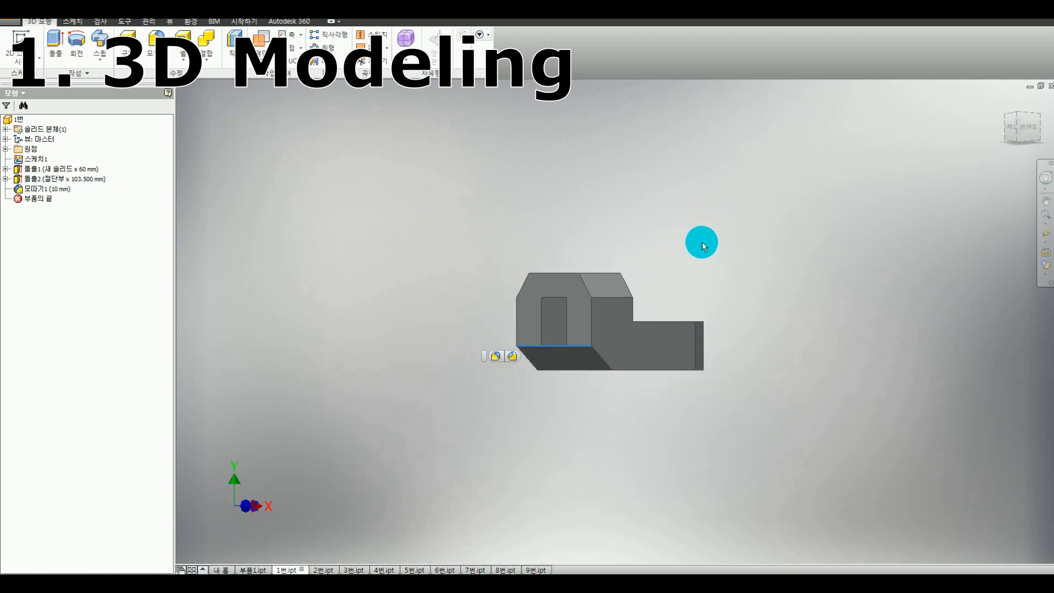
pyautogui.click(1000, 140)
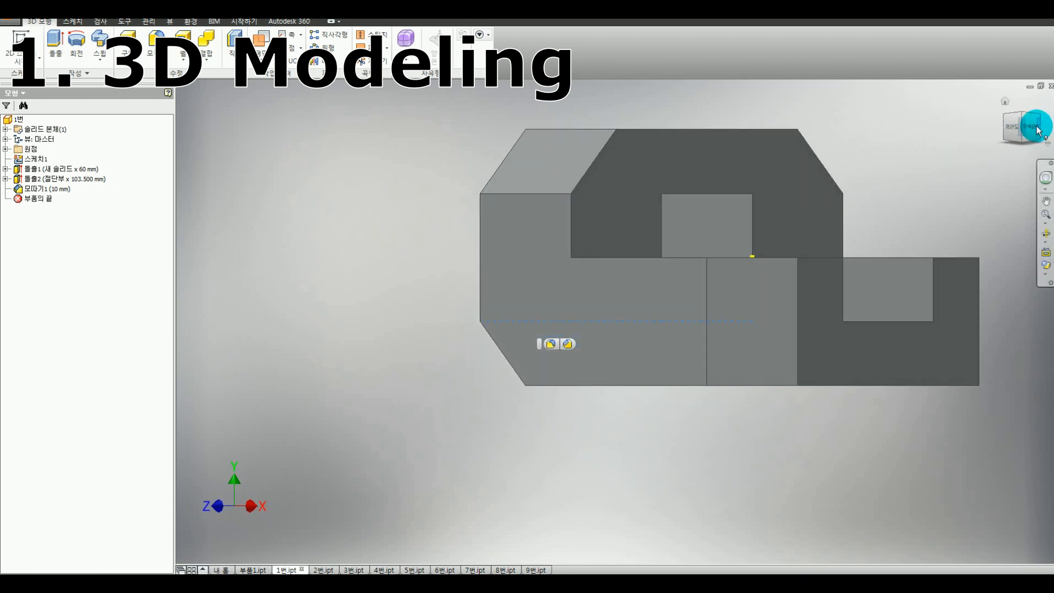
# Step: Mark the bevel's hidden edge with a dashed line across the slot-side view and circle the part coinciding with the slot floor
pyautogui.hotkey('ctrl', 'alt', 'd')
pyautogui.moveTo(422, 322); pyautogui.dragTo(481, 319)
pyautogui.moveTo(499, 321); pyautogui.dragTo(521, 322)
pyautogui.moveTo(533, 321); pyautogui.dragTo(542, 320)
pyautogui.moveTo(655, 294)
pyautogui.mouseDown()
pyautogui.moveTo(590, 327)
pyautogui.moveTo(648, 303)
pyautogui.moveTo(744, 318)
pyautogui.mouseUp()
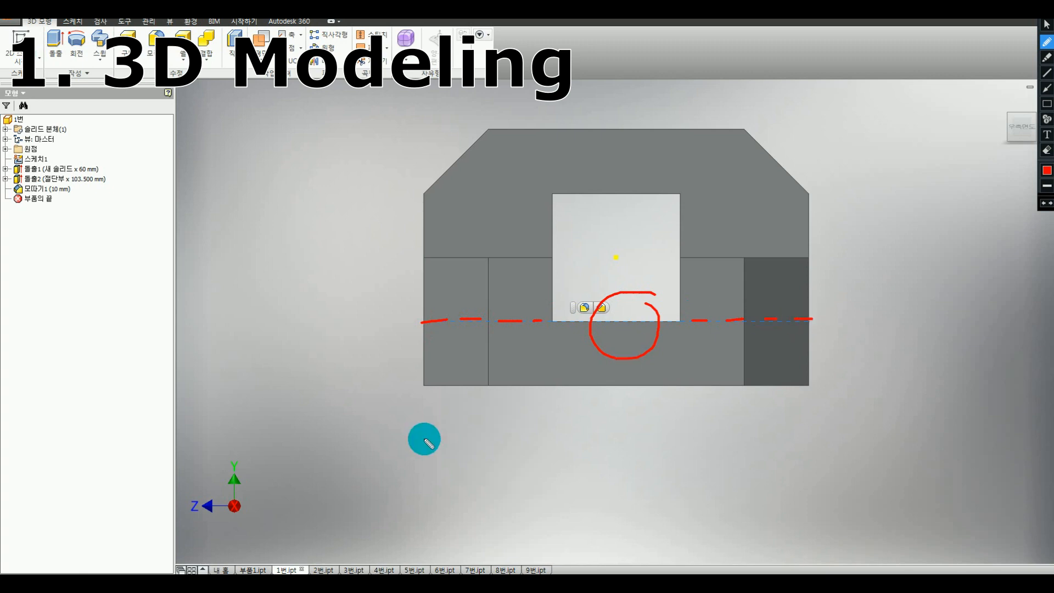
pyautogui.hotkey('ctrl', 'alt', 'd')
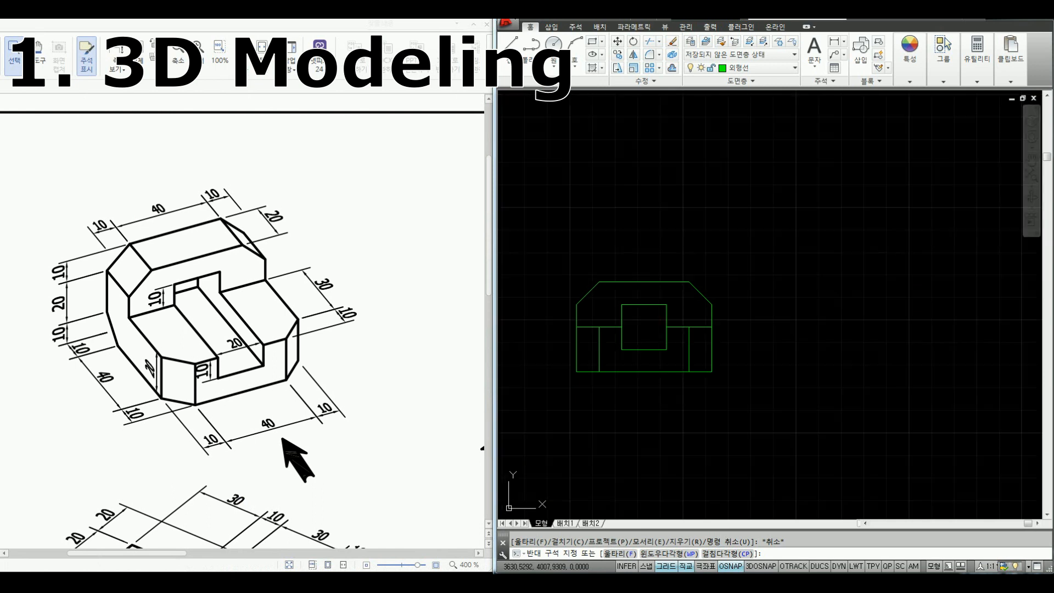
# Step: Draw horizontal lines in the AutoCAD front view from the square's two lower corners out to the outer side edges
pyautogui.scroll(2, 637, 403)
pyautogui.press('Return')
pyautogui.click(612, 317)
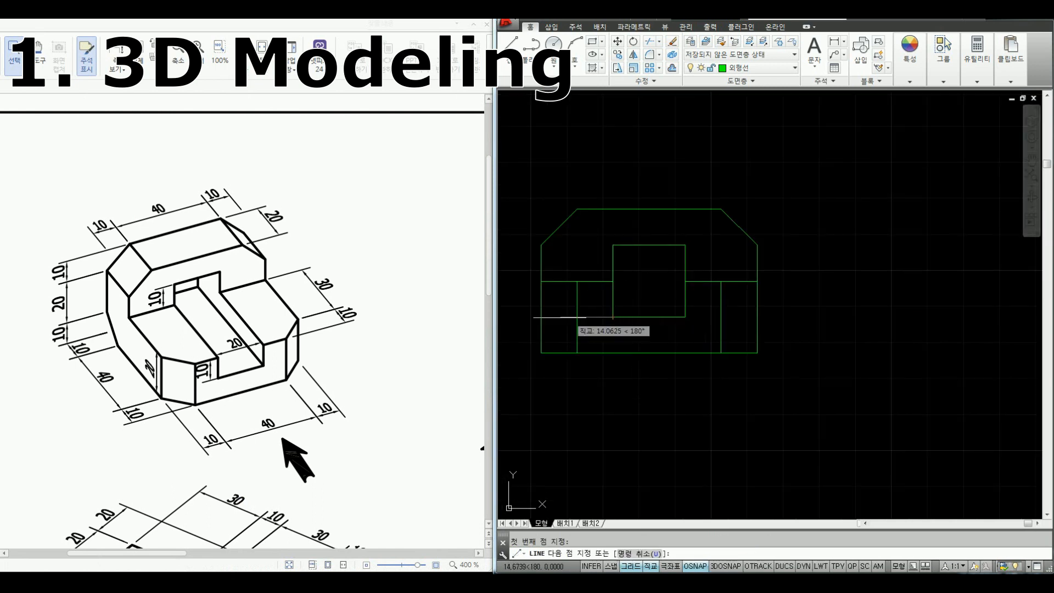
pyautogui.click(542, 317)
pyautogui.press('Return')
pyautogui.press('Return')
pyautogui.click(685, 317)
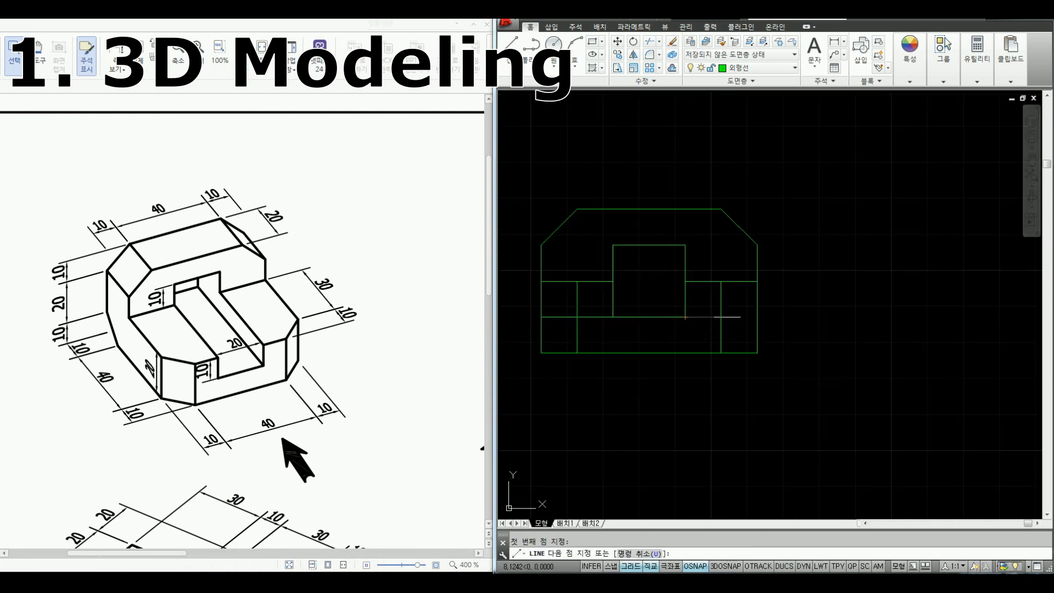
pyautogui.click(758, 317)
pyautogui.press('Return')
# Step: Move the two new horizontal lines to the yellow hidden-line layer and make room above the front view
pyautogui.click(749, 317)
pyautogui.click(565, 317)
pyautogui.click(751, 73)
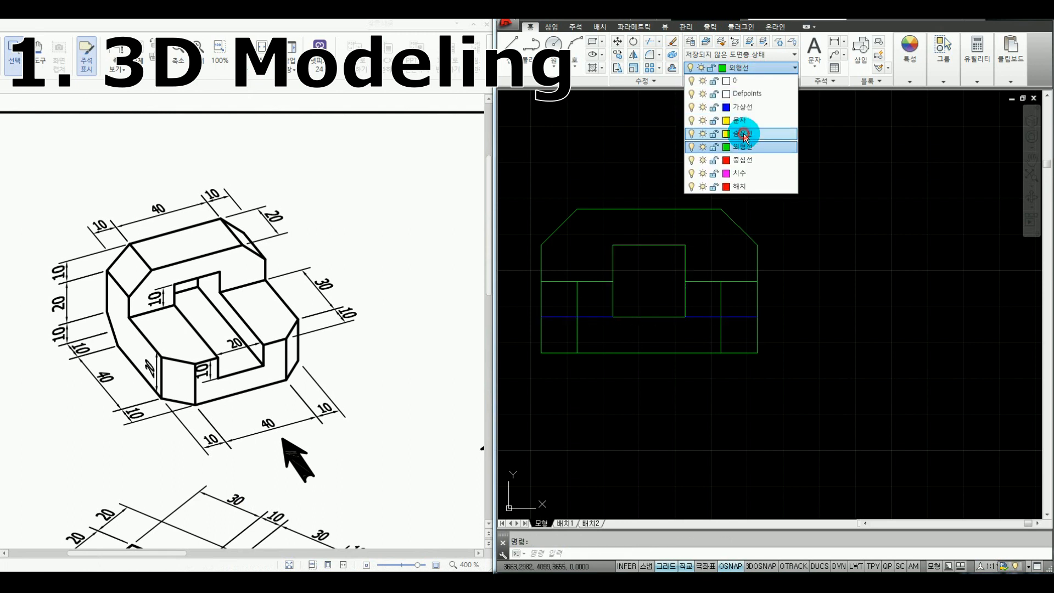
pyautogui.click(741, 137)
pyautogui.press('Escape')
pyautogui.scroll(-2, 719, 170)
pyautogui.moveTo(699, 208); pyautogui.dragTo(739, 302, button='middle')
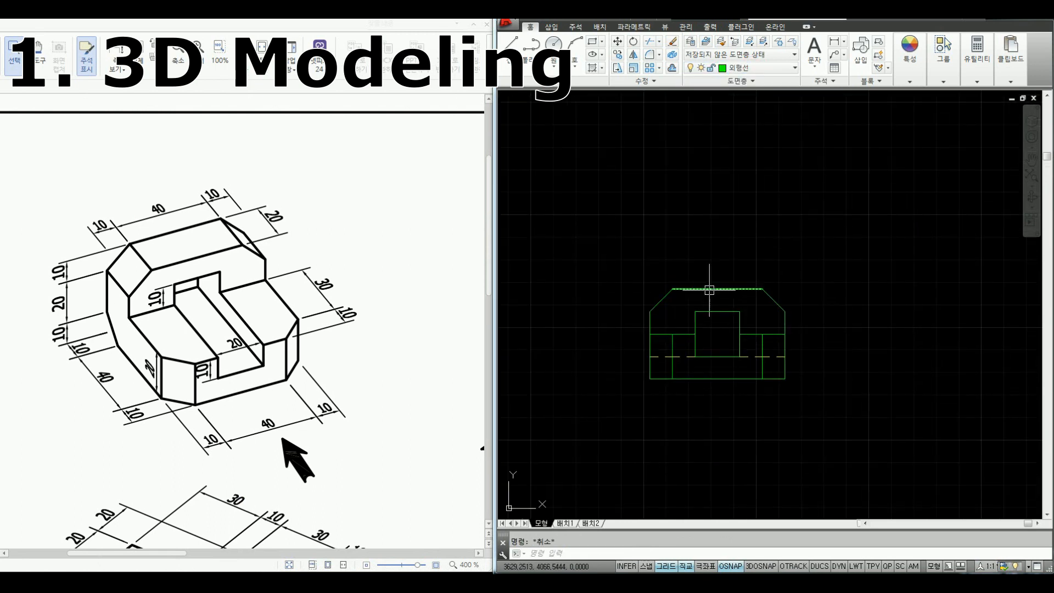
pyautogui.moveTo(640, 263); pyautogui.dragTo(637, 296, button='middle')
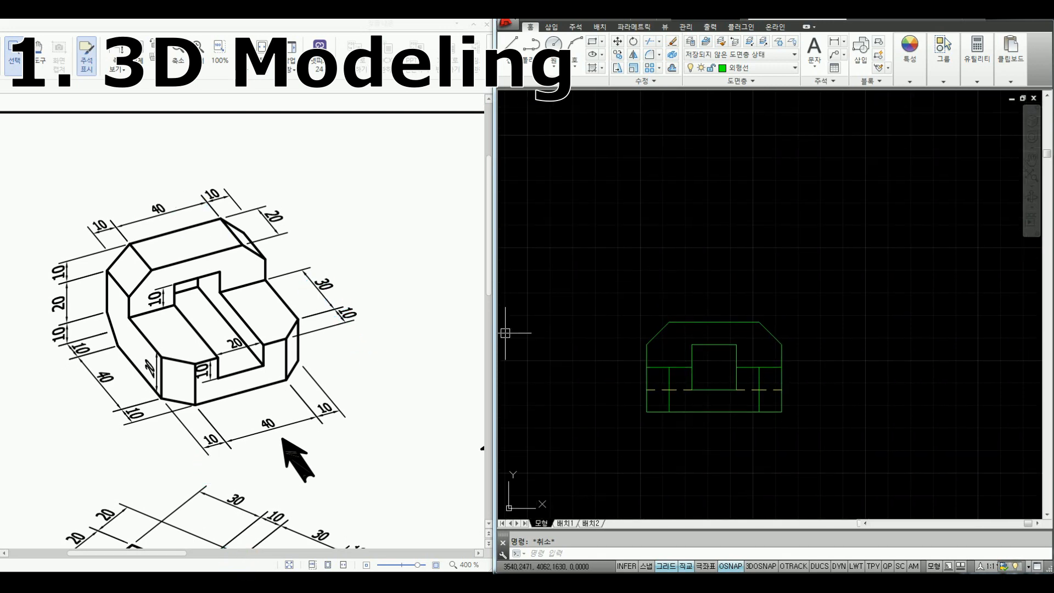
# Step: Switch to the Inventor model, view it from above, and orbit to examine the bevelled back face
pyautogui.click(287, 524)
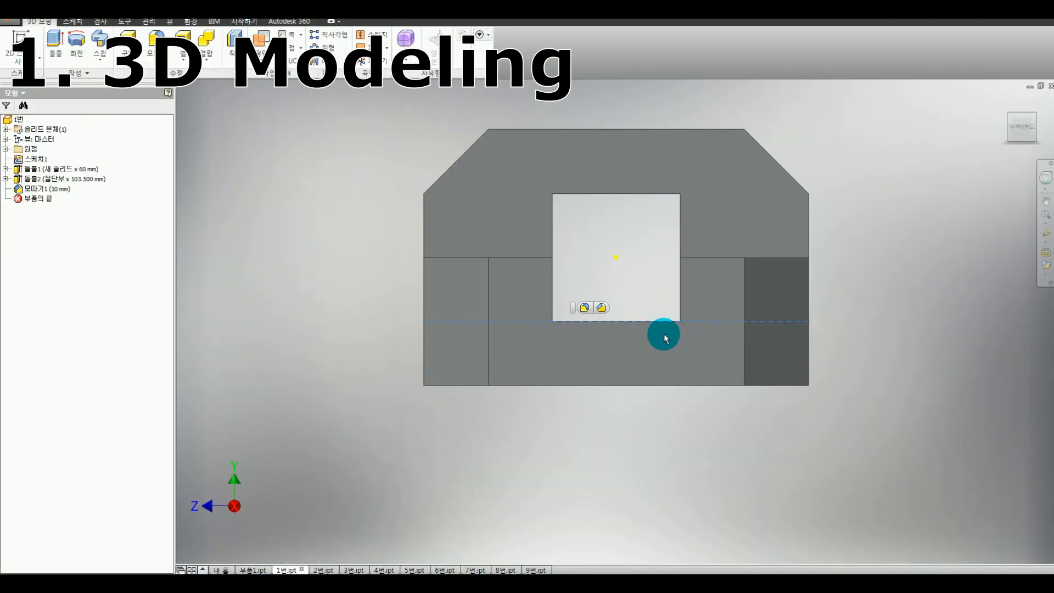
pyautogui.click(1023, 112)
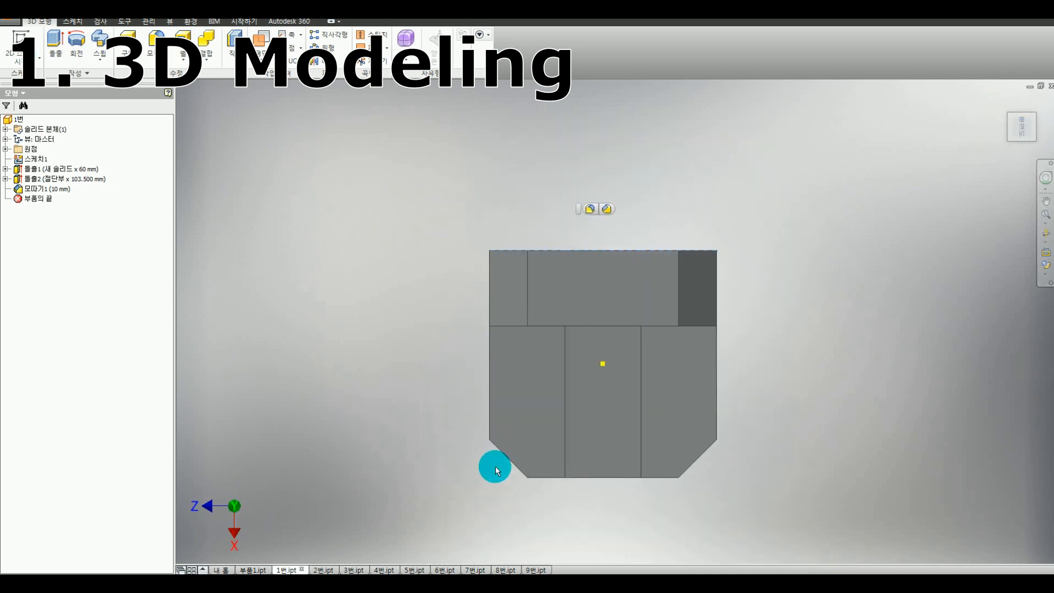
pyautogui.click(395, 387)
pyautogui.keyDown('shift'); pyautogui.moveTo(471, 416); pyautogui.dragTo(587, 309, button='middle'); pyautogui.keyUp('shift')
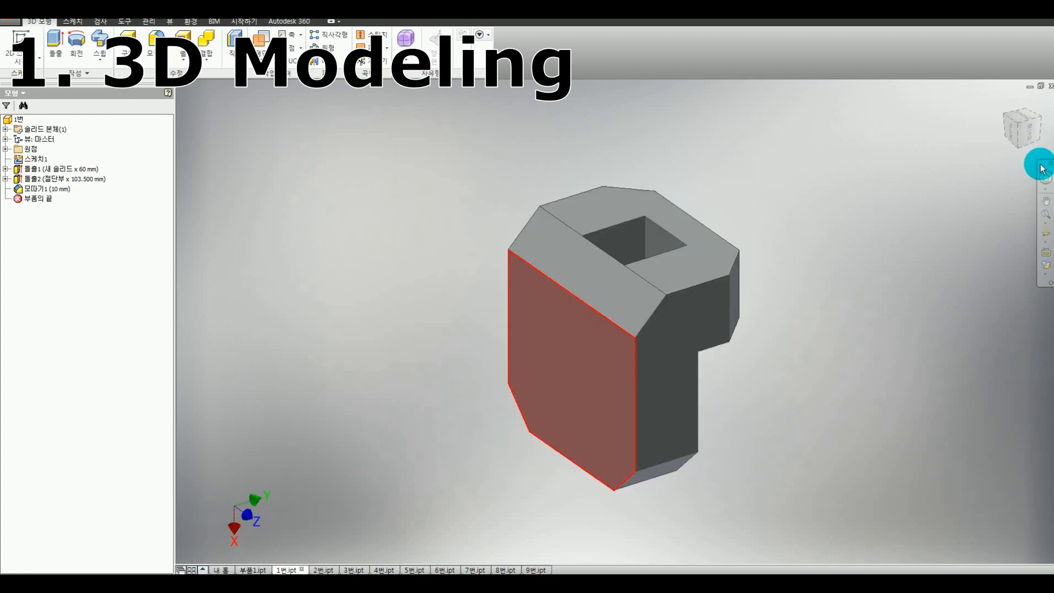
pyautogui.moveTo(1032, 135); pyautogui.dragTo(1037, 122)
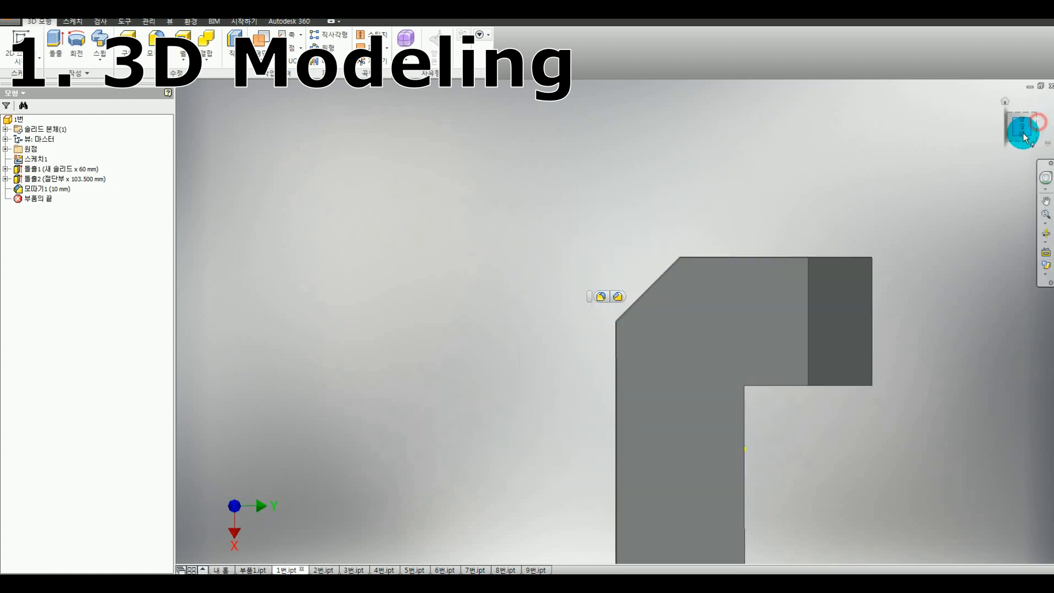
# Step: Mark the bevel's hidden edge as a dashed line across the rear block in the model's top view
pyautogui.scroll(-3, 607, 333)
pyautogui.moveTo(499, 329); pyautogui.dragTo(492, 334, button='middle')
pyautogui.hotkey('ctrl', 'alt', 'd')
pyautogui.moveTo(496, 328); pyautogui.dragTo(730, 329)
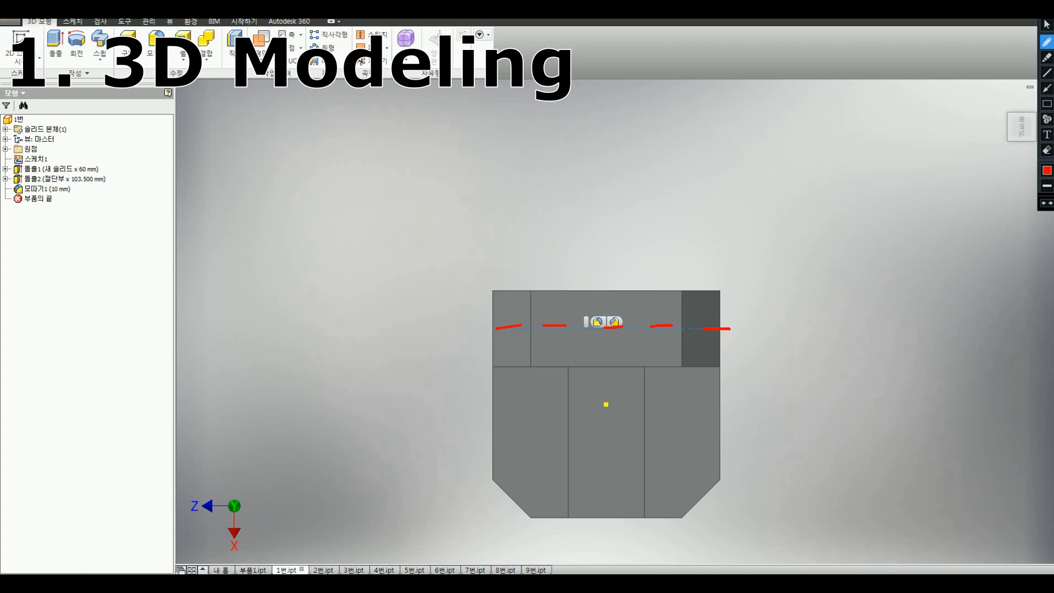
pyautogui.press('Escape')
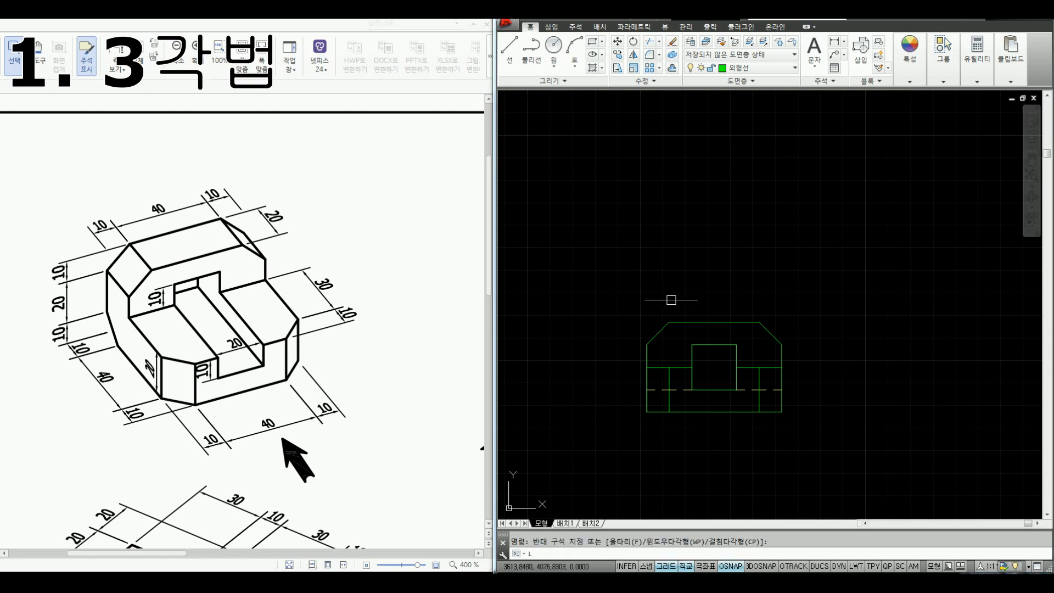
# Step: Draw vertical projection lines upward from the front view's outer side edges in AutoCAD
pyautogui.press('Return')
pyautogui.click(781, 344)
pyautogui.click(781, 132)
pyautogui.press('Escape')
# Step: Draw a 60 by 60 top view rectangle starting on the projection line, marking the outline and depth dimensions on the isometric reference
pyautogui.write('REC')
pyautogui.press('Return')
pyautogui.click(646, 253)
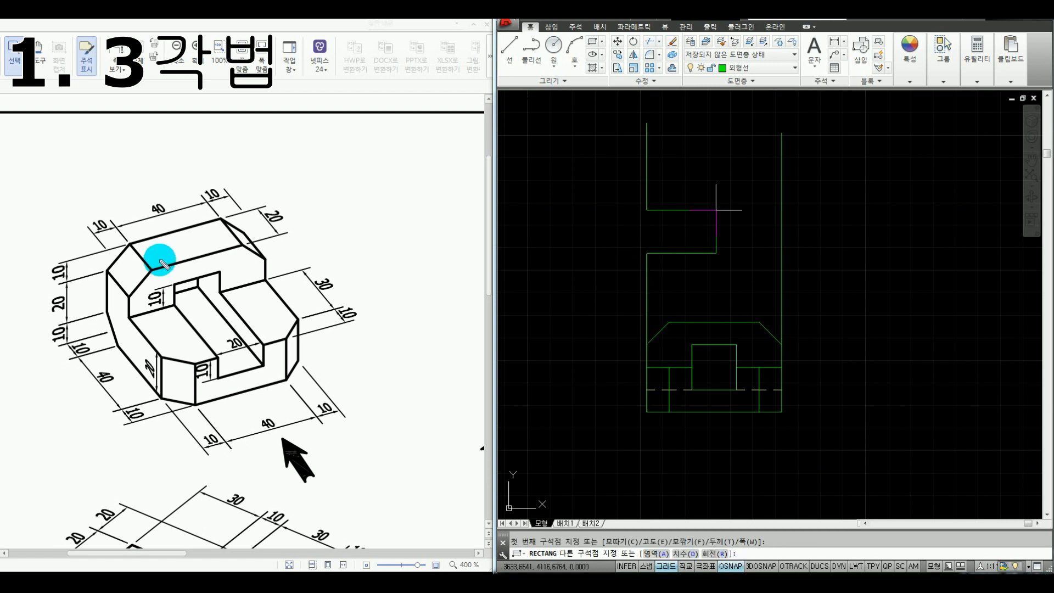
pyautogui.click(142, 310)
pyautogui.moveTo(173, 364)
pyautogui.mouseDown()
pyautogui.moveTo(308, 320)
pyautogui.moveTo(268, 249)
pyautogui.mouseUp()
pyautogui.moveTo(250, 358)
pyautogui.mouseDown()
pyautogui.moveTo(274, 397)
pyautogui.moveTo(322, 428)
pyautogui.moveTo(264, 403)
pyautogui.mouseUp()
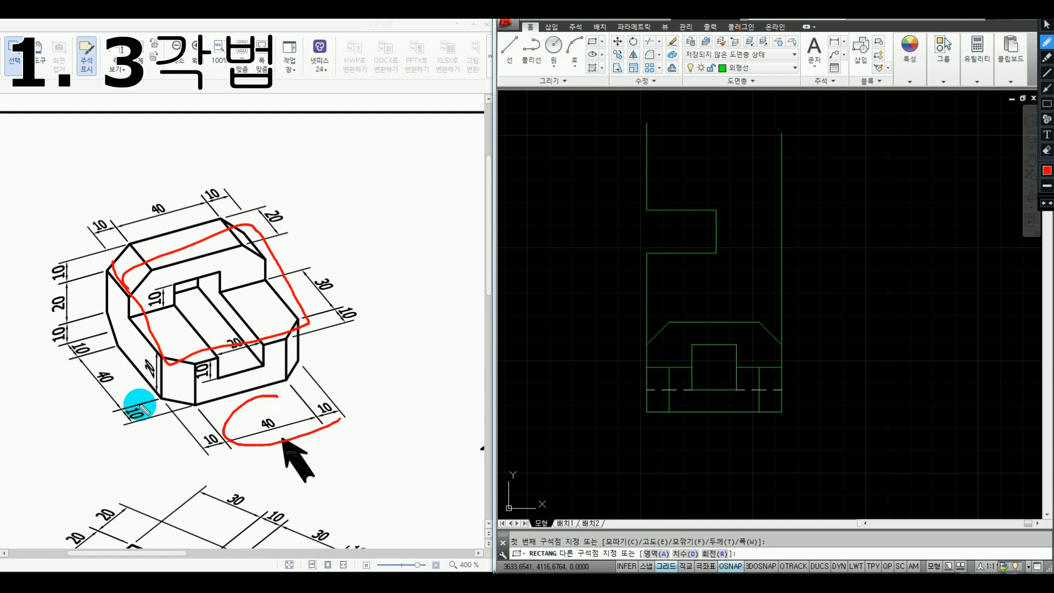
pyautogui.moveTo(102, 361)
pyautogui.mouseDown()
pyautogui.moveTo(87, 332)
pyautogui.moveTo(101, 330)
pyautogui.mouseUp()
pyautogui.moveTo(134, 416); pyautogui.dragTo(171, 401)
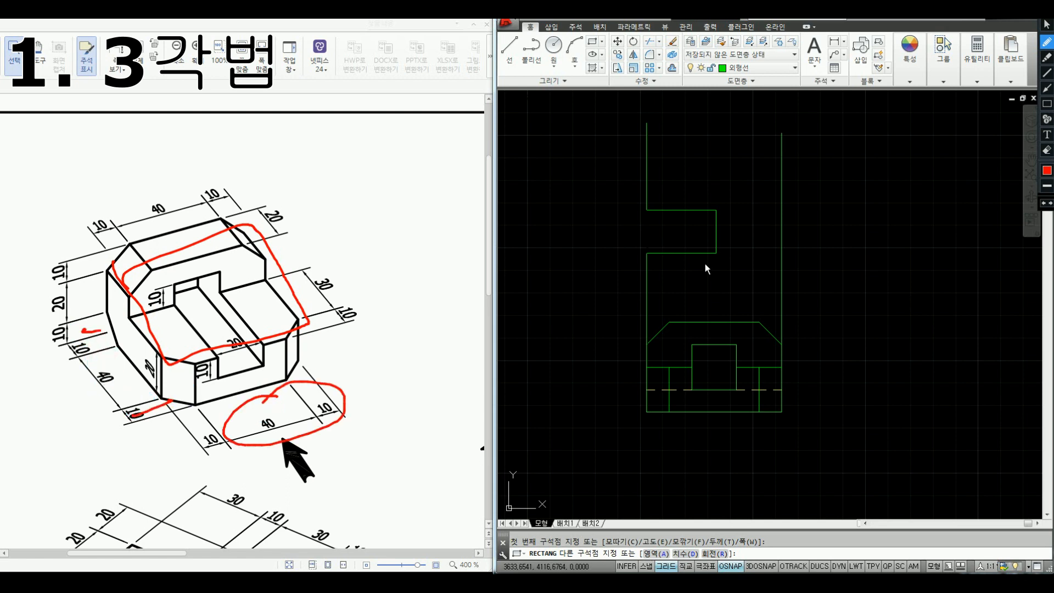
pyautogui.press('Escape')
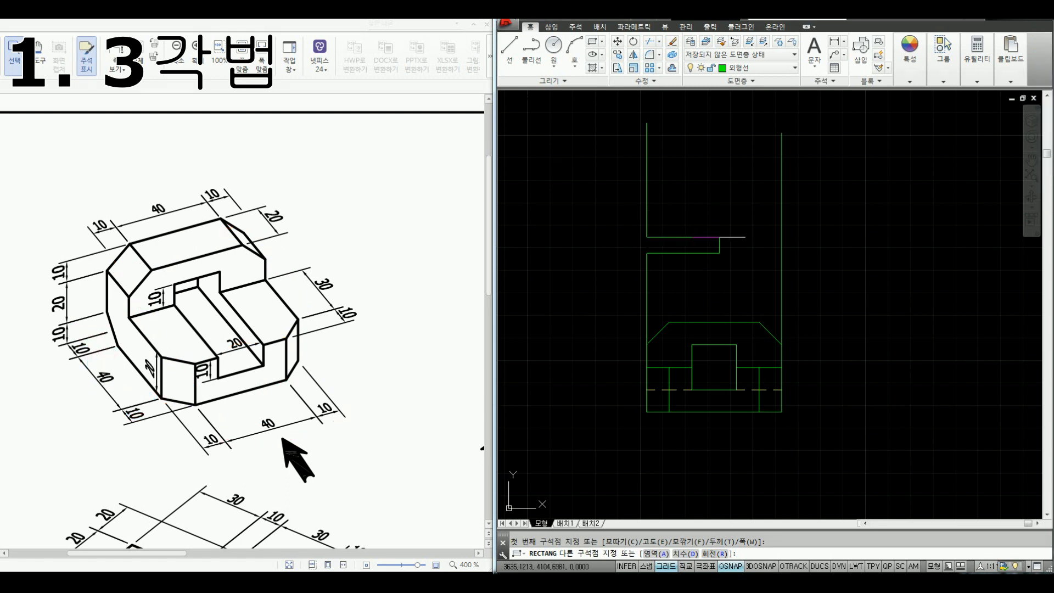
pyautogui.write('@60,60')
pyautogui.press('Return')
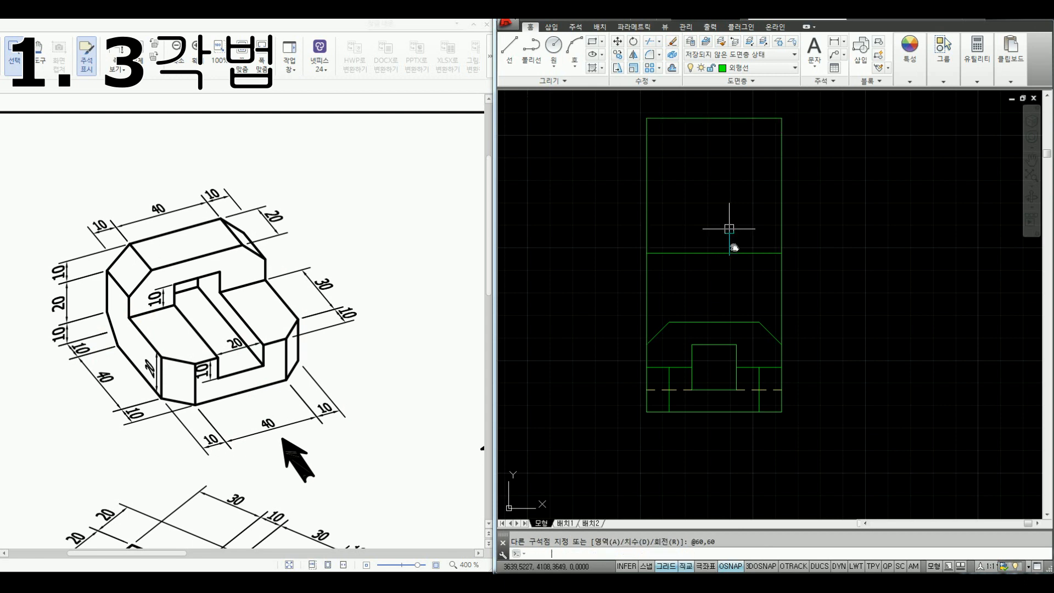
pyautogui.moveTo(732, 238); pyautogui.dragTo(717, 294, button='middle')
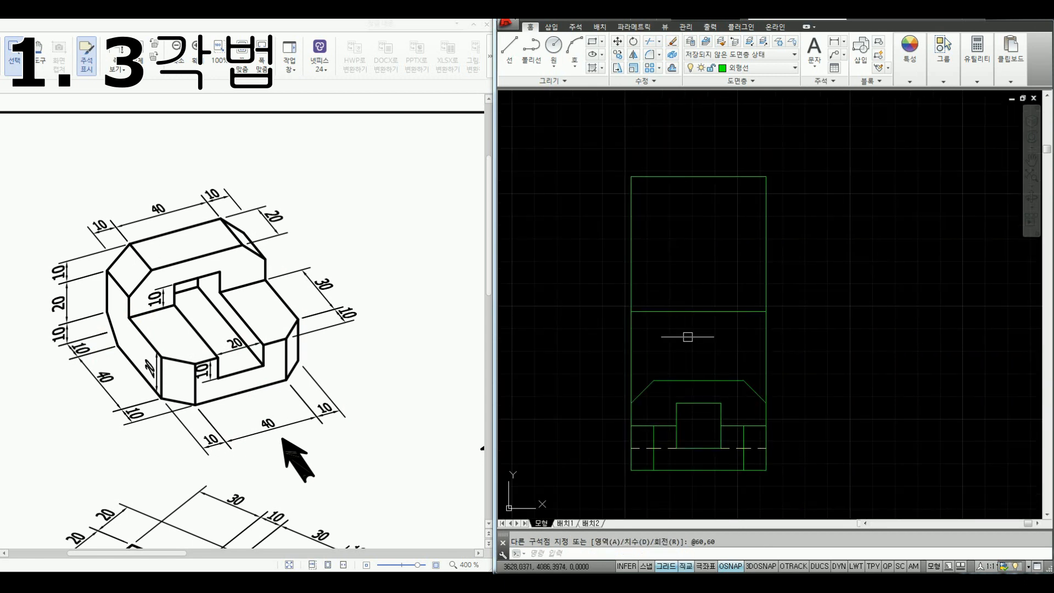
# Step: Erase the two projection lines between the views and trace the rear block's top on the isometric reference
pyautogui.click(786, 348)
pyautogui.click(619, 320)
pyautogui.press('Delete')
pyautogui.moveTo(113, 289); pyautogui.dragTo(263, 233)
pyautogui.press('Escape')
# Step: Explode the top view square and offset its upper edge 20 downward
pyautogui.click(722, 228)
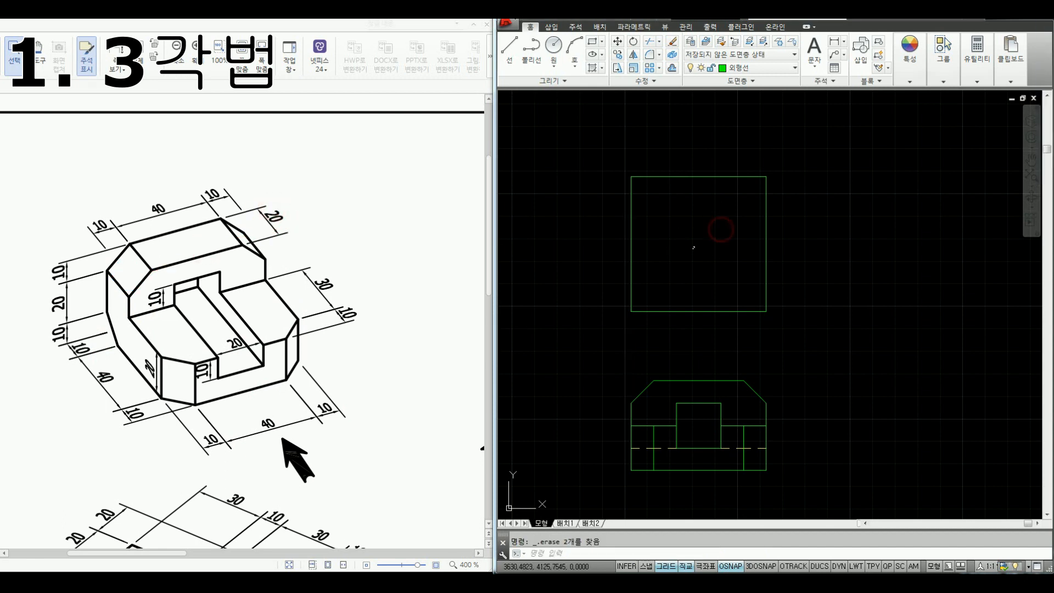
pyautogui.click(652, 143)
pyautogui.write('x')
pyautogui.press('space')
pyautogui.write('o')
pyautogui.press('space')
pyautogui.write('20')
pyautogui.press('space')
pyautogui.click(684, 177)
pyautogui.click(682, 290)
pyautogui.press('Escape')
# Step: Draw vertical lines from the front view square's upper corners up to the top view's upper edge
pyautogui.write('l')
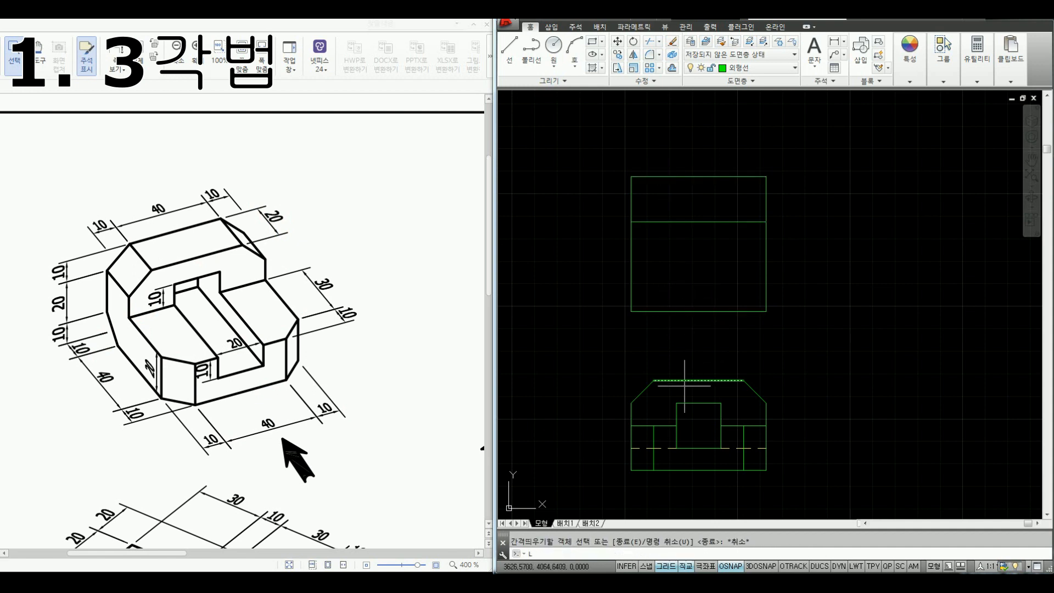
pyautogui.press('space')
pyautogui.click(676, 403)
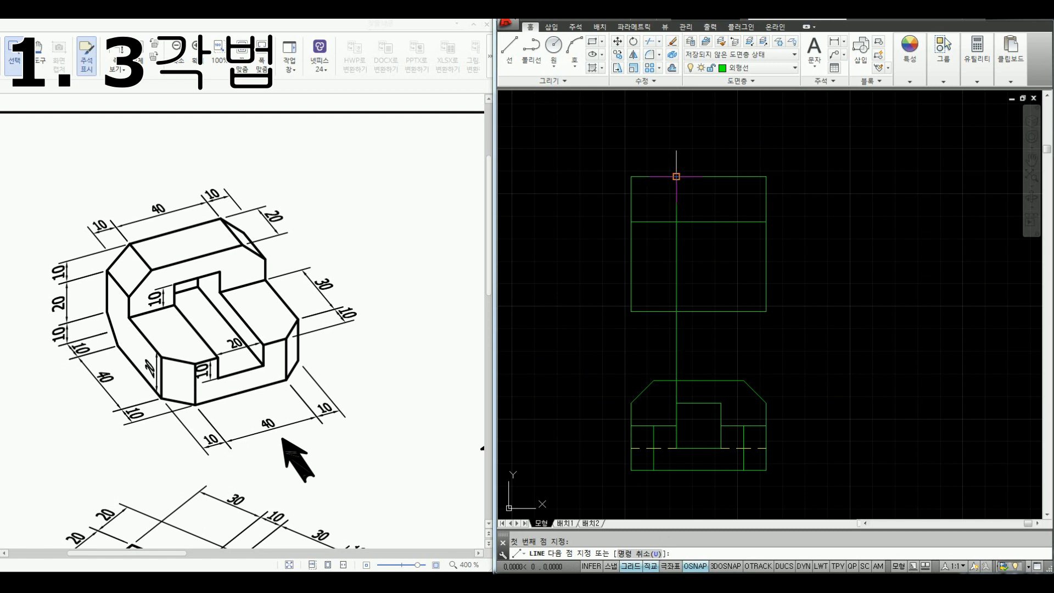
pyautogui.click(676, 176)
pyautogui.press('space')
pyautogui.press('space')
pyautogui.click(721, 404)
pyautogui.click(721, 177)
pyautogui.press('space')
# Step: Trim both vertical slot lines below the top view, using its lower edge as the cutting edge
pyautogui.write('tr')
pyautogui.press('space')
pyautogui.click(687, 311)
pyautogui.press('space')
pyautogui.click(721, 357)
pyautogui.click(676, 357)
pyautogui.press('Escape')
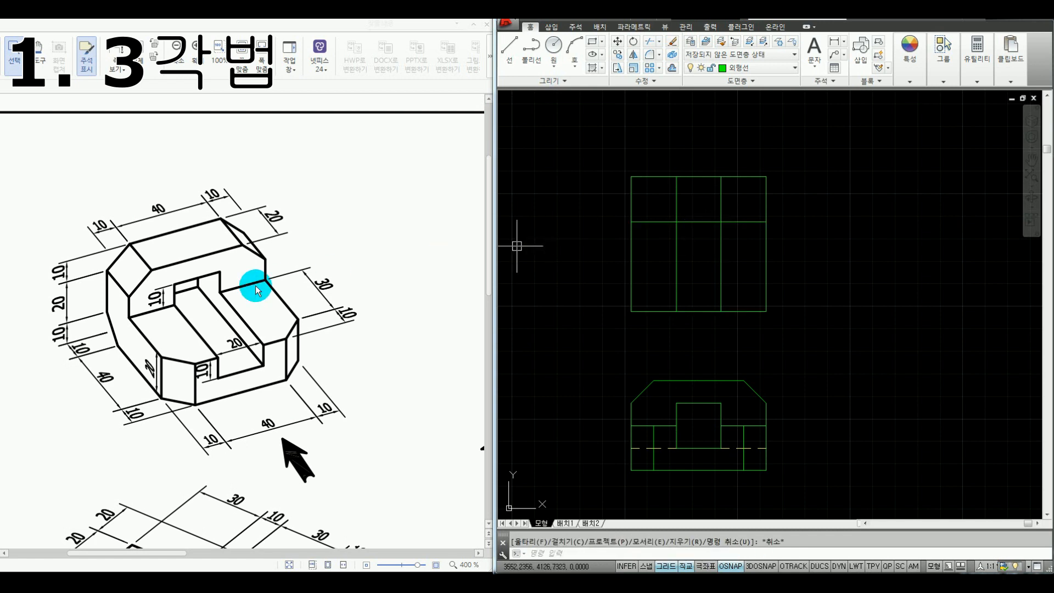
# Step: Outline the rear block's top face on the reference and mark the slot line portions hidden beneath it in the top view
pyautogui.hotkey('ctrl', 'alt', 'd')
pyautogui.moveTo(230, 222)
pyautogui.mouseDown()
pyautogui.moveTo(160, 268)
pyautogui.moveTo(238, 245)
pyautogui.moveTo(228, 223)
pyautogui.mouseUp()
pyautogui.moveTo(198, 285)
pyautogui.mouseDown()
pyautogui.moveTo(216, 286)
pyautogui.moveTo(220, 273)
pyautogui.mouseUp()
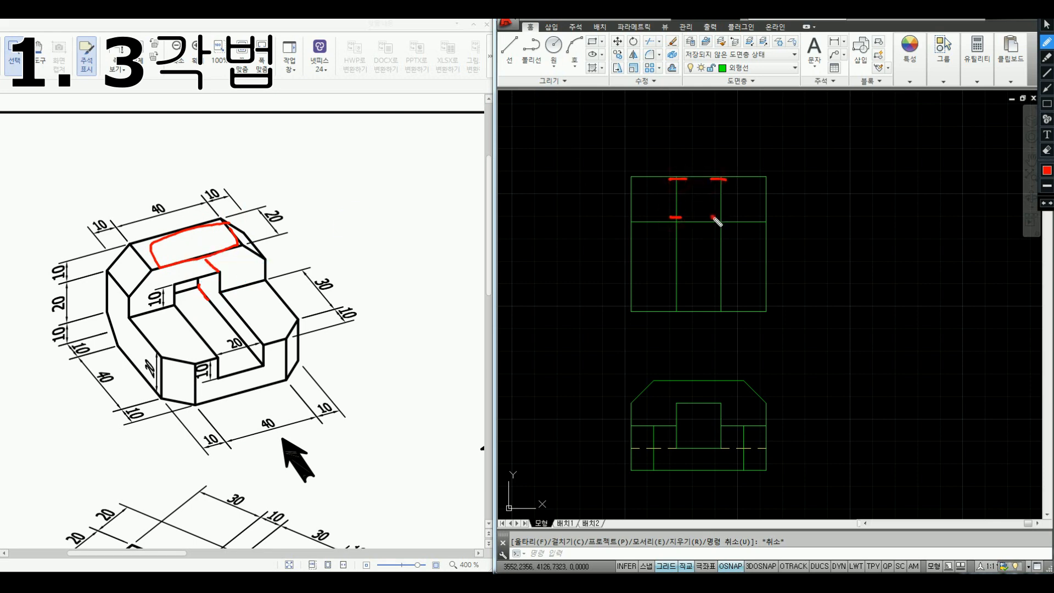
pyautogui.press('Escape')
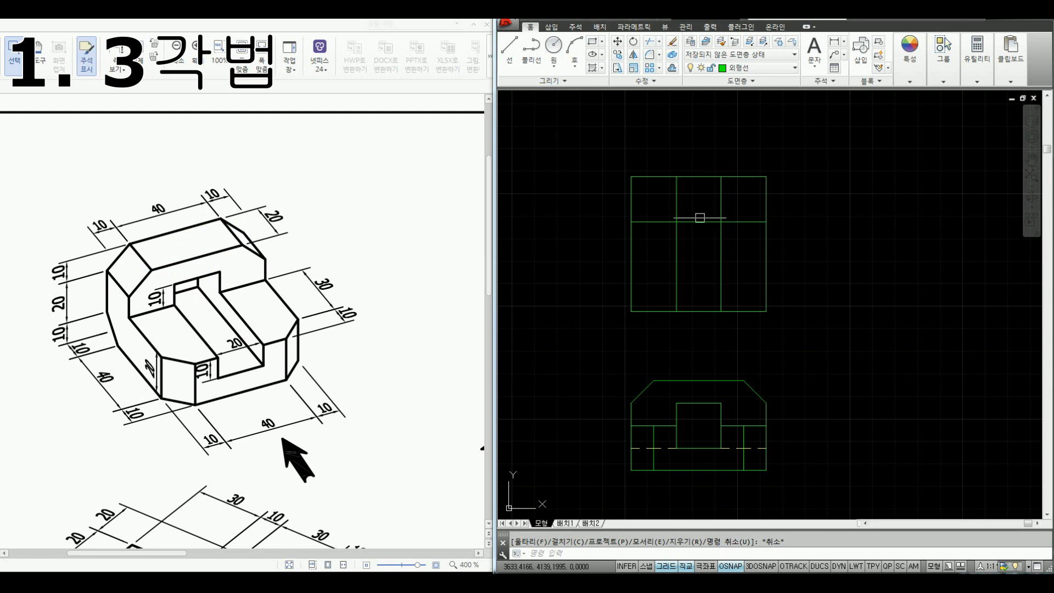
# Step: Break both vertical slot lines in the top view where they cross the inner horizontal line
pyautogui.write('BR')
pyautogui.press('Return')
pyautogui.click(677, 221)
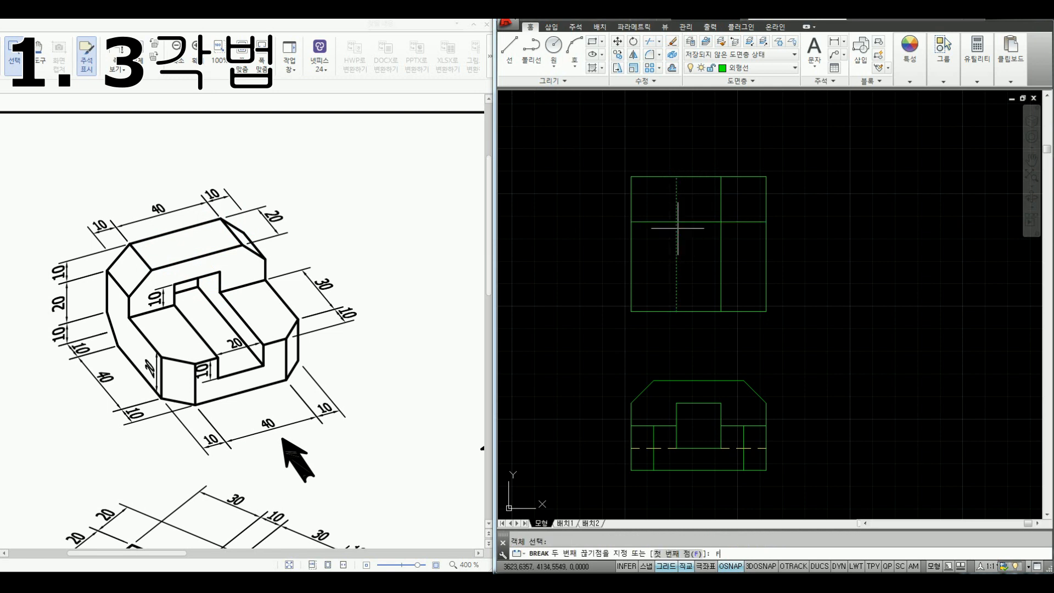
pyautogui.write('F')
pyautogui.press('Return')
pyautogui.click(676, 222)
pyautogui.press('space')
pyautogui.click(721, 232)
pyautogui.write('F')
pyautogui.press('space')
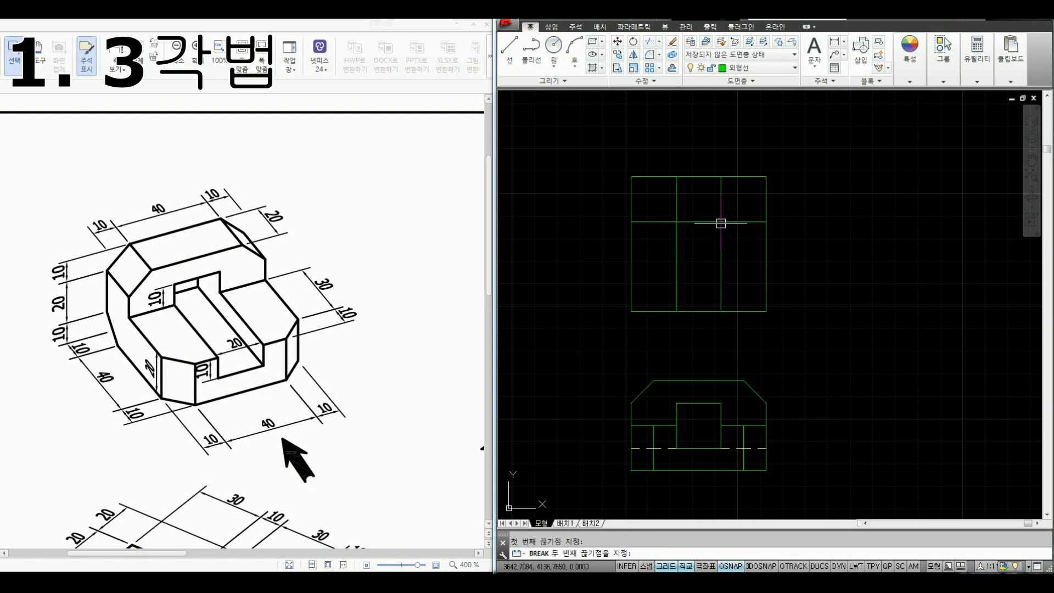
# Step: Match the properties of the front view's hidden line onto the two upper slot line segments in the top view
pyautogui.press('Return')
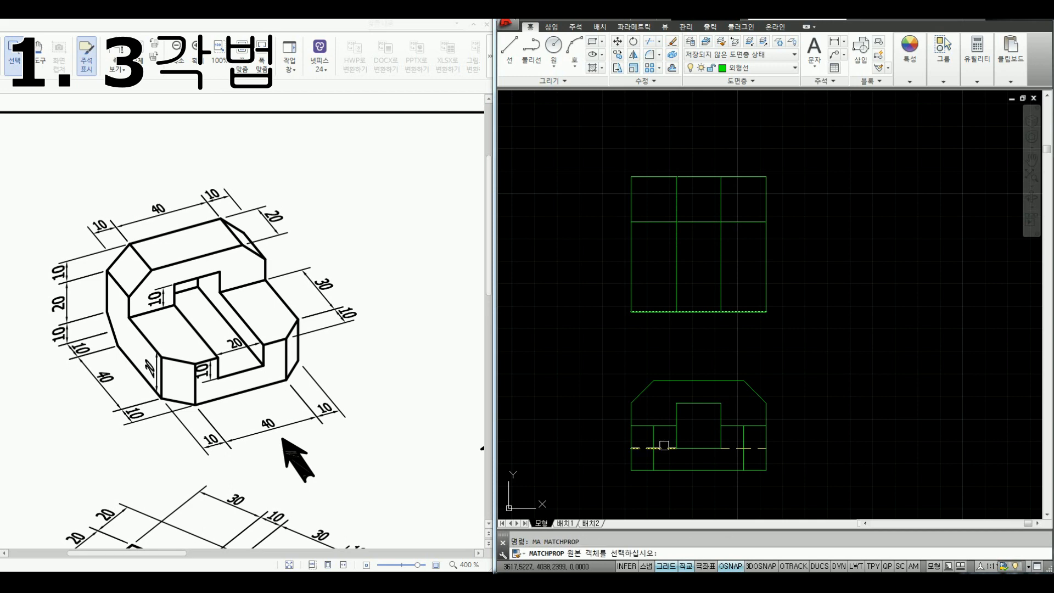
pyautogui.click(664, 448)
pyautogui.click(678, 202)
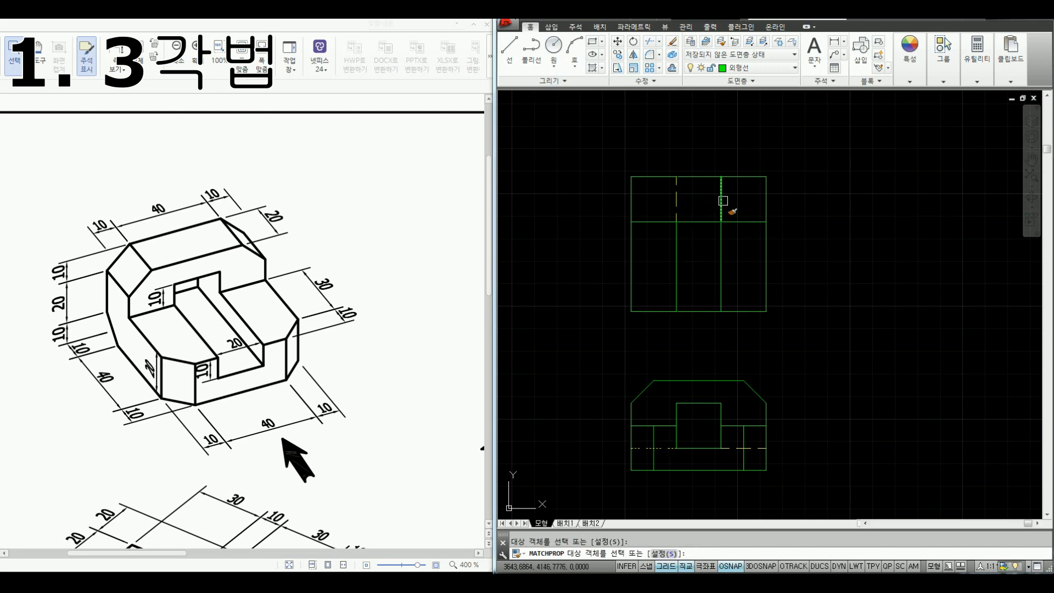
pyautogui.press('Escape')
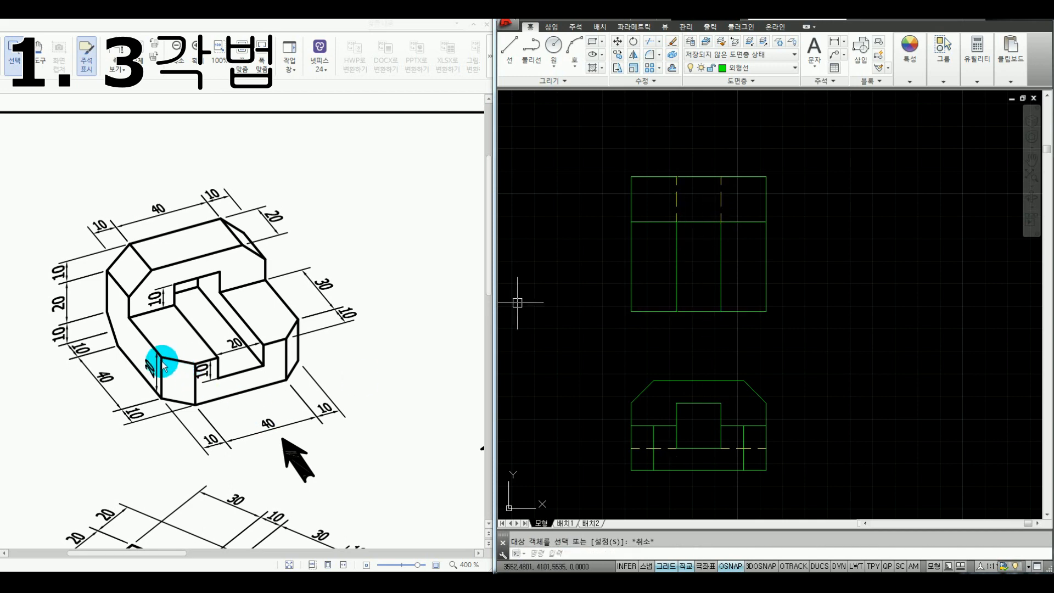
# Step: Chamfer both lower corners of the top view's outline with both distances set to 10
pyautogui.write('cha')
pyautogui.press('Return')
pyautogui.write('d')
pyautogui.press('Return')
pyautogui.write('1')
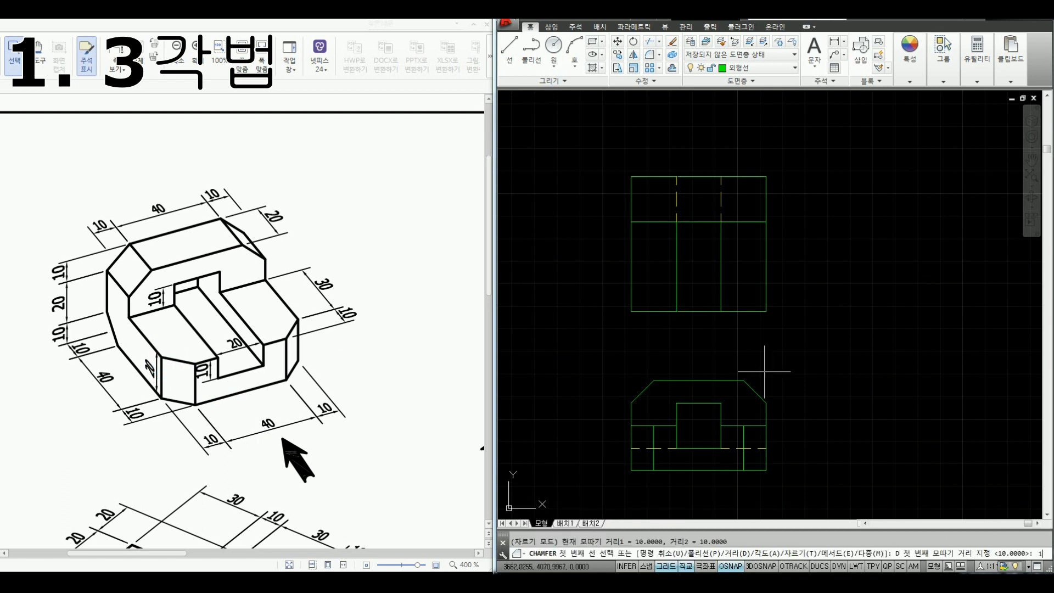
pyautogui.write('0')
pyautogui.press('Return')
pyautogui.write('10')
pyautogui.press('Return')
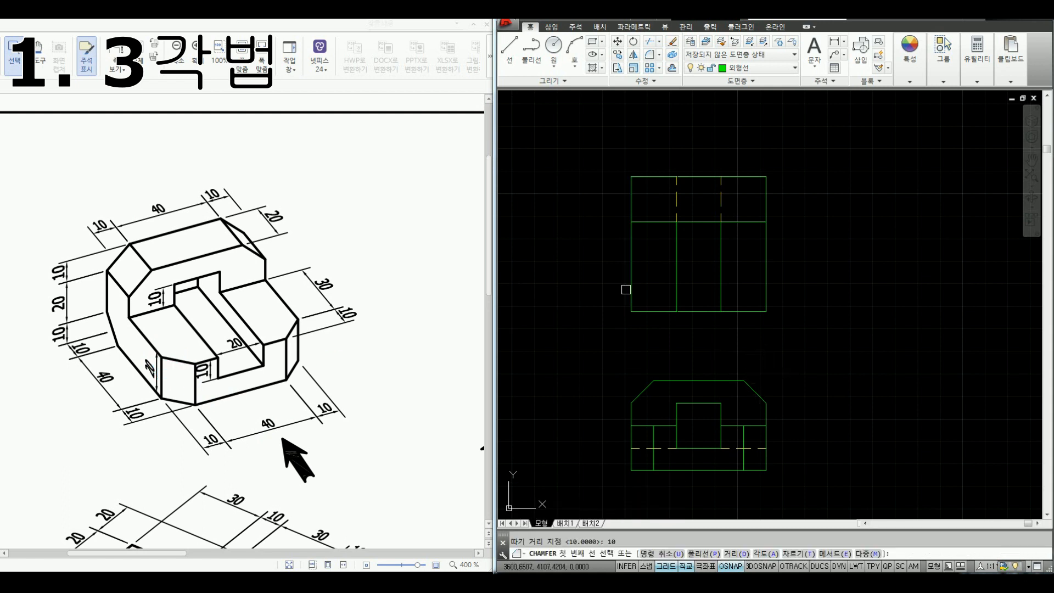
pyautogui.click(632, 294)
pyautogui.click(670, 312)
pyautogui.press('space')
pyautogui.click(749, 311)
pyautogui.click(765, 289)
pyautogui.press('Escape')
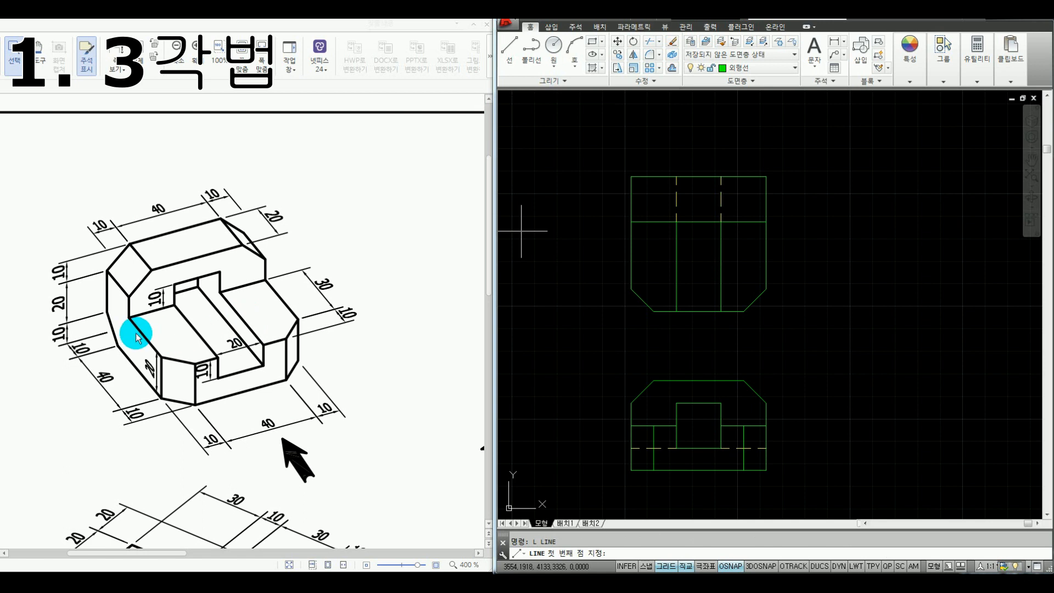
# Step: Mark the rear underside chamfer's edge on the isometric reference and its hidden line position in the top view
pyautogui.hotkey('ctrl', 'alt', 'd')
pyautogui.moveTo(117, 343); pyautogui.dragTo(254, 309)
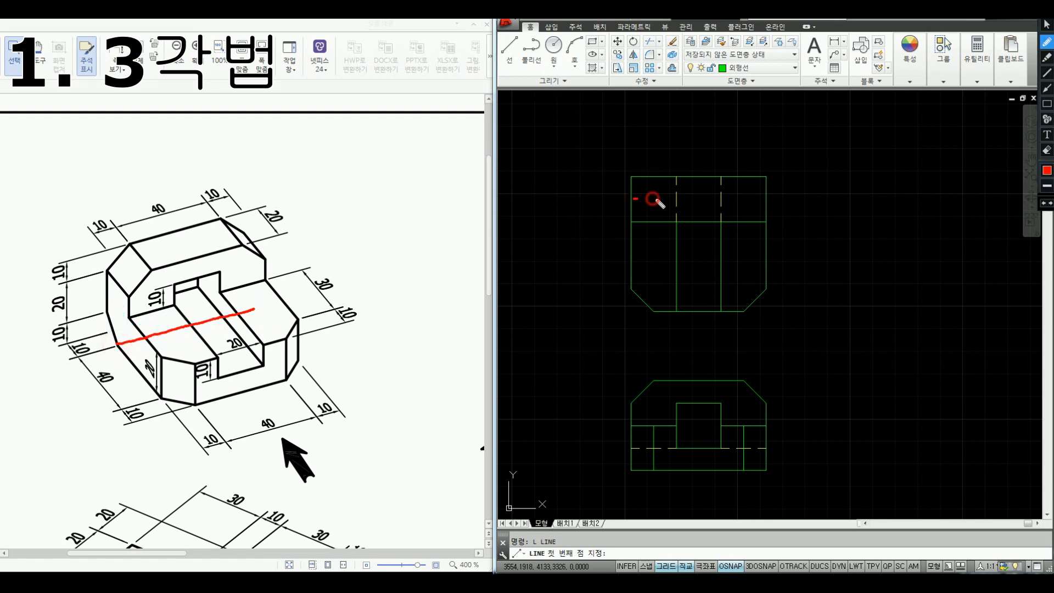
pyautogui.hotkey('ctrl', 'alt', 'd')
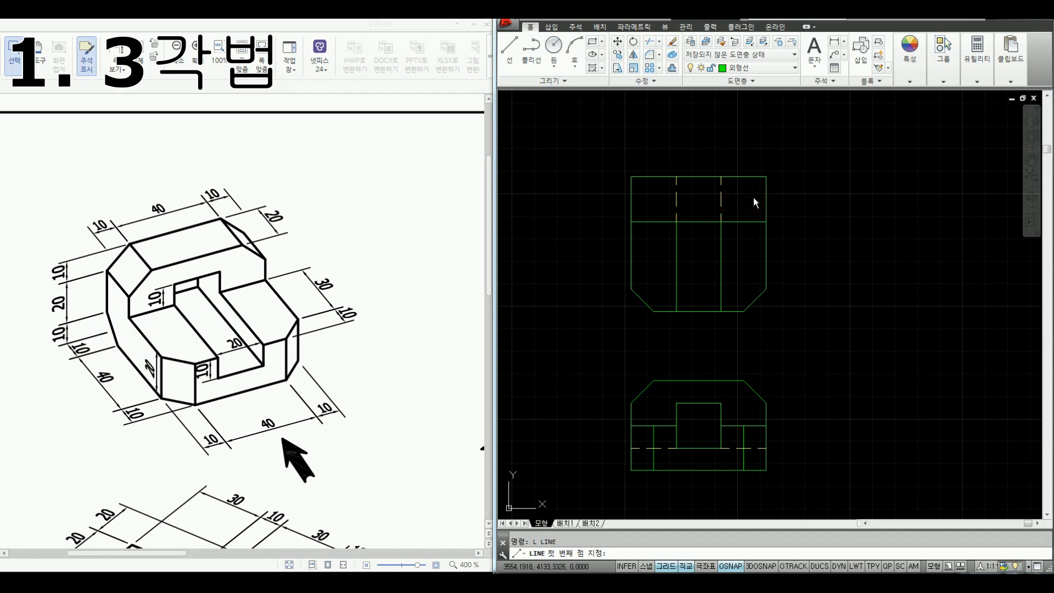
pyautogui.click(824, 212)
pyautogui.press('Escape')
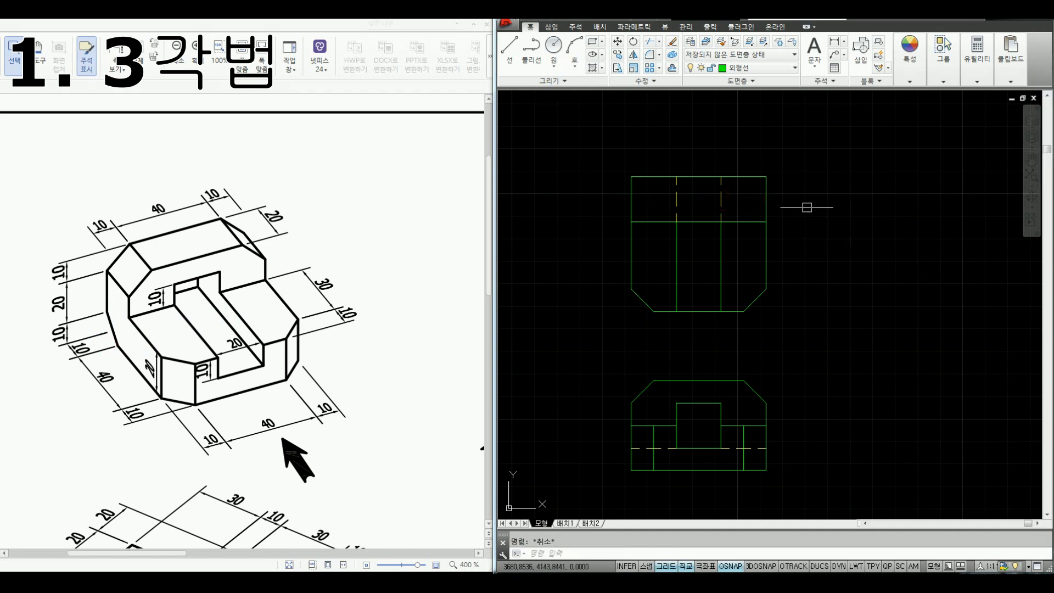
# Step: Offset the top view's upper edge 10 inward
pyautogui.write('o')
pyautogui.press('space')
pyautogui.write('10')
pyautogui.press('Return')
pyautogui.click(736, 177)
pyautogui.click(743, 243)
pyautogui.press('Escape')
# Step: Match the properties of a hidden slot line segment onto the offset line in the top view
pyautogui.write('ma')
pyautogui.press('space')
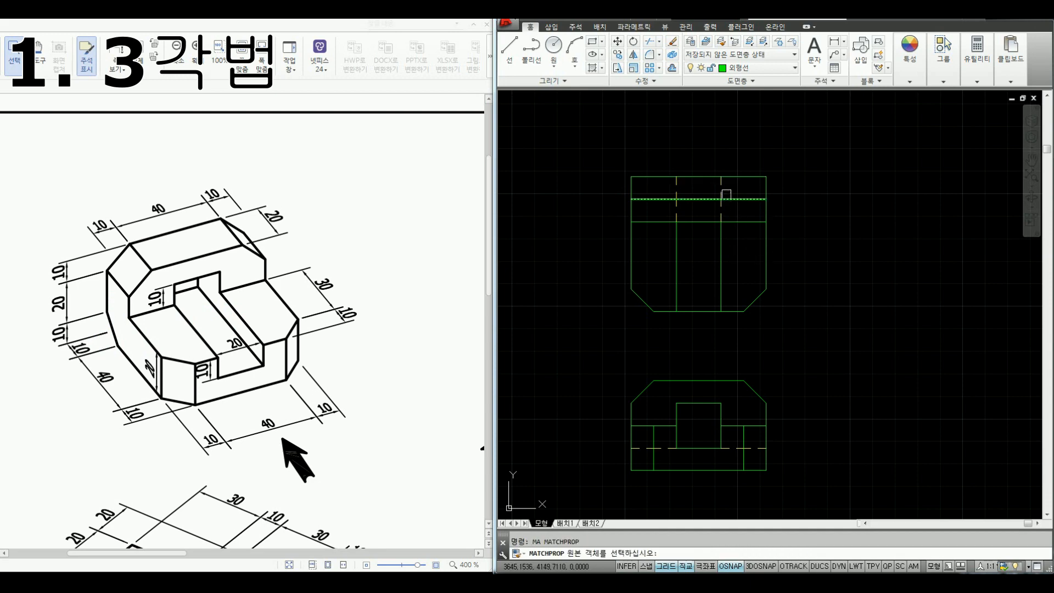
pyautogui.click(721, 188)
pyautogui.press('Return')
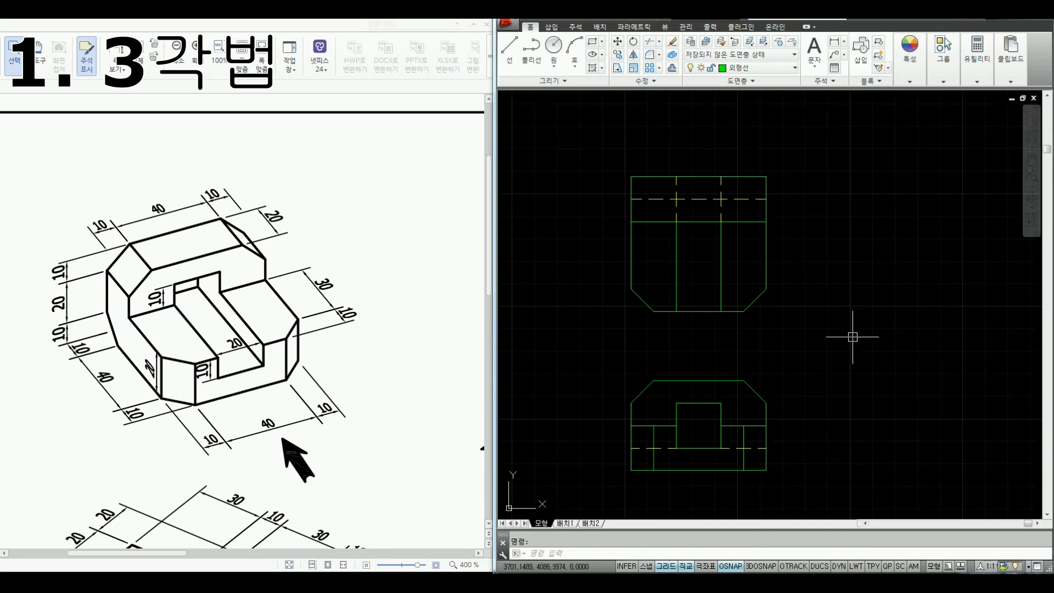
pyautogui.moveTo(849, 336); pyautogui.dragTo(741, 313, button='middle')
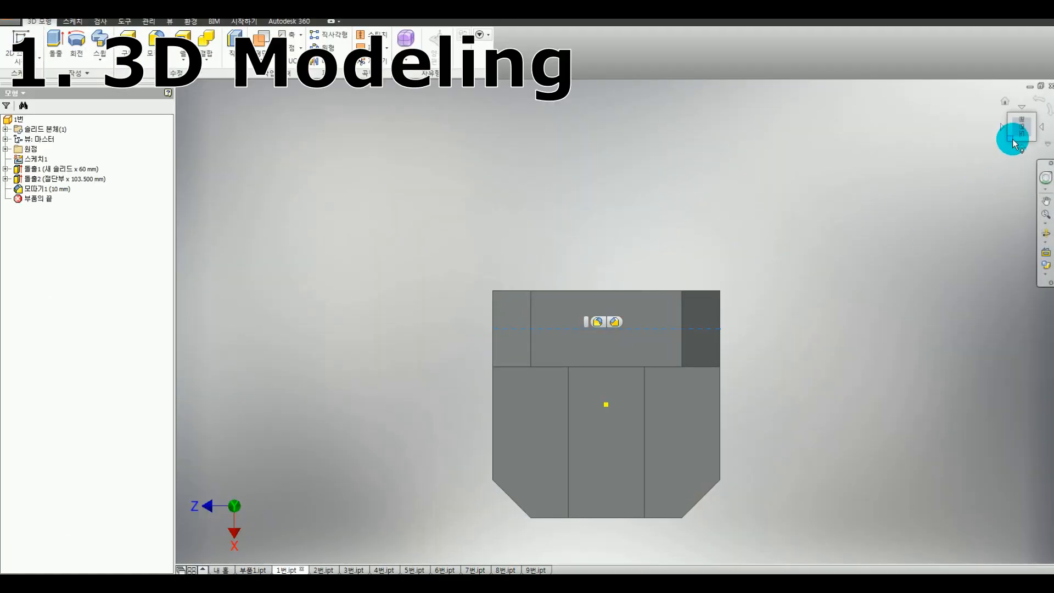
# Step: Switch to the Inventor part model, turn it to its right side view and trace its outline and inner edges
pyautogui.click(1020, 147)
pyautogui.click(1042, 128)
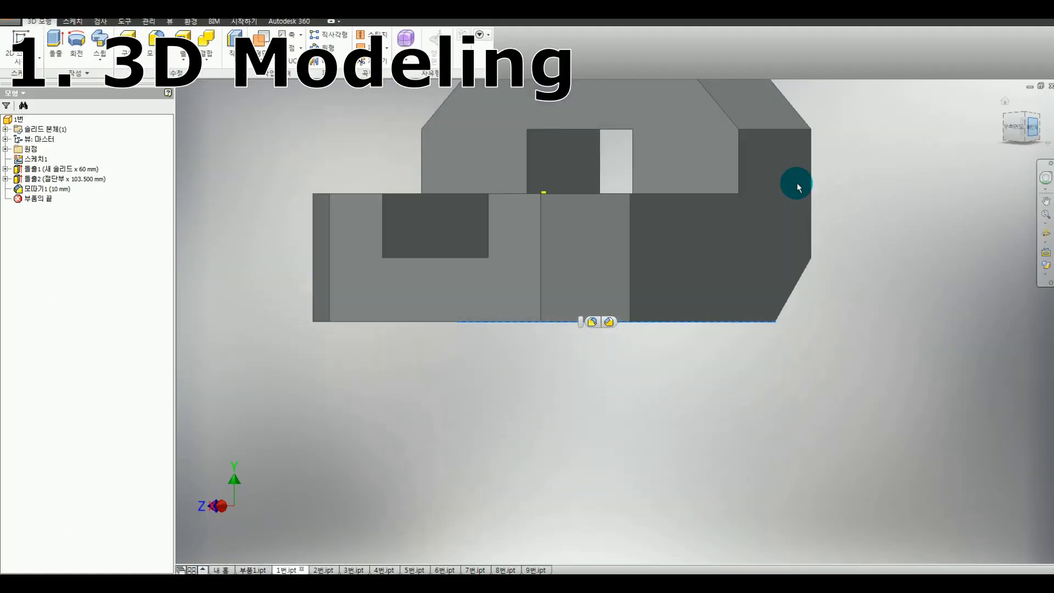
pyautogui.scroll(-3, 788, 193)
pyautogui.click(788, 195)
pyautogui.moveTo(680, 197); pyautogui.dragTo(700, 238, button='middle')
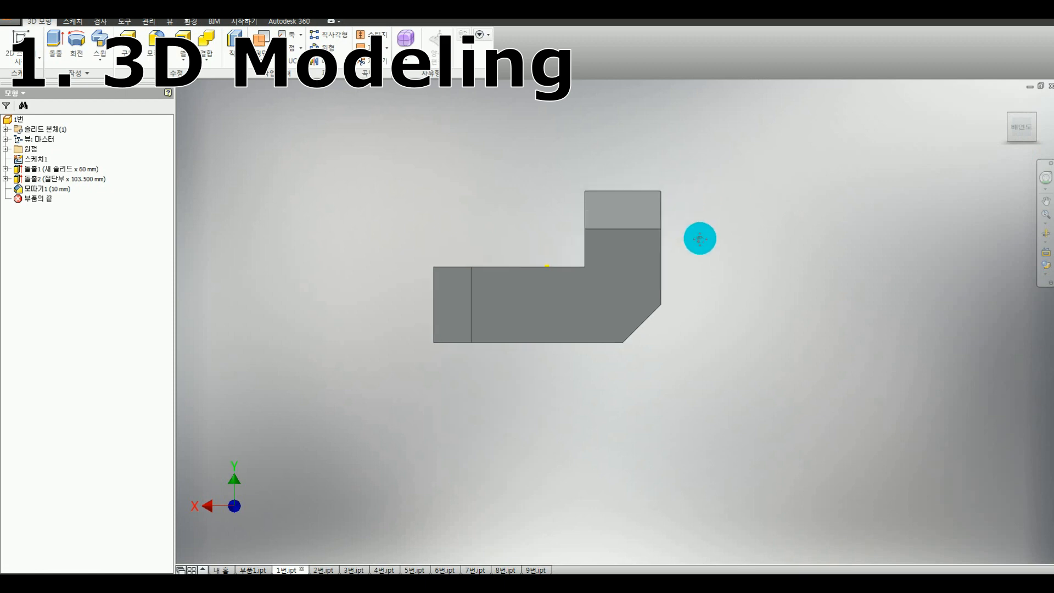
pyautogui.hotkey('ctrl', 'alt', 'd')
pyautogui.moveTo(597, 284)
pyautogui.mouseDown()
pyautogui.moveTo(448, 289)
pyautogui.moveTo(452, 353)
pyautogui.moveTo(630, 367)
pyautogui.moveTo(670, 320)
pyautogui.moveTo(670, 223)
pyautogui.moveTo(605, 215)
pyautogui.moveTo(598, 285)
pyautogui.moveTo(684, 256)
pyautogui.mouseUp()
pyautogui.moveTo(478, 286); pyautogui.dragTo(482, 357)
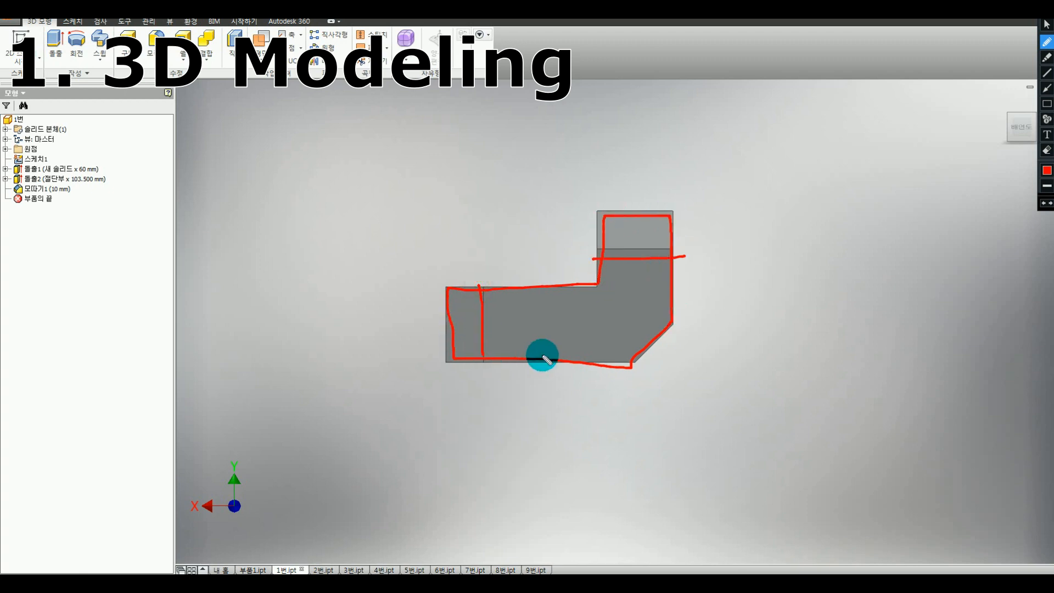
# Step: Orbit the model to its slotted front and select the slot floor edge and the opening's upper edge
pyautogui.press('Escape')
pyautogui.keyDown('shift'); pyautogui.moveTo(537, 295); pyautogui.dragTo(669, 302, button='middle'); pyautogui.keyUp('shift')
pyautogui.click(685, 349)
pyautogui.scroll(-3, 677, 302)
pyautogui.scroll(-5, 755, 278)
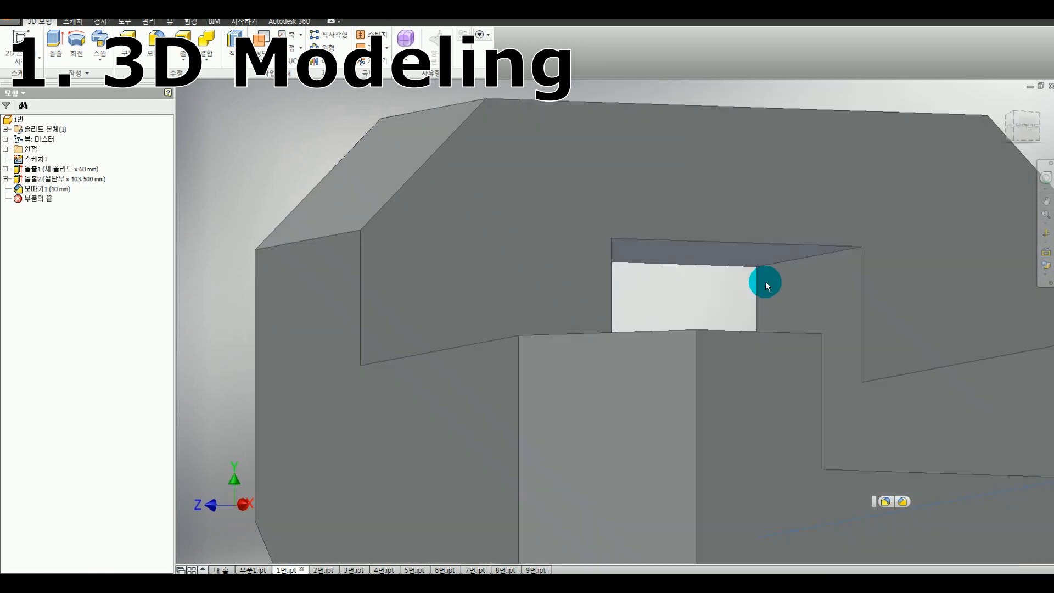
pyautogui.keyDown('ctrl'); pyautogui.click(782, 246); pyautogui.keyUp('ctrl')
pyautogui.scroll(5, 824, 280)
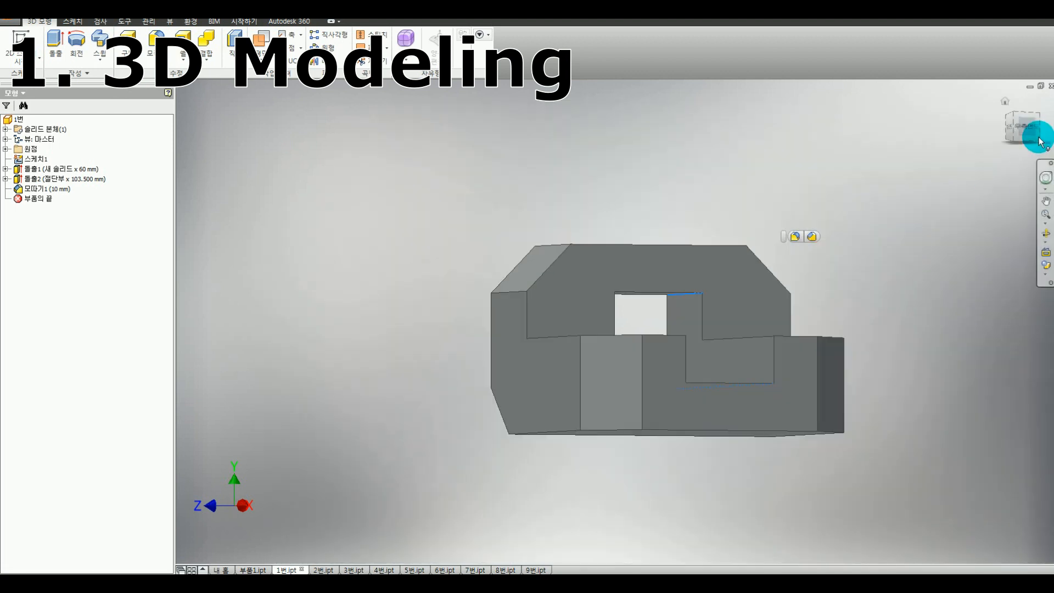
# Step: Return the model to the right side view and mark the slot floor as a dashed hidden line
pyautogui.moveTo(1041, 131); pyautogui.dragTo(1035, 131)
pyautogui.click(1034, 128)
pyautogui.click(1033, 130)
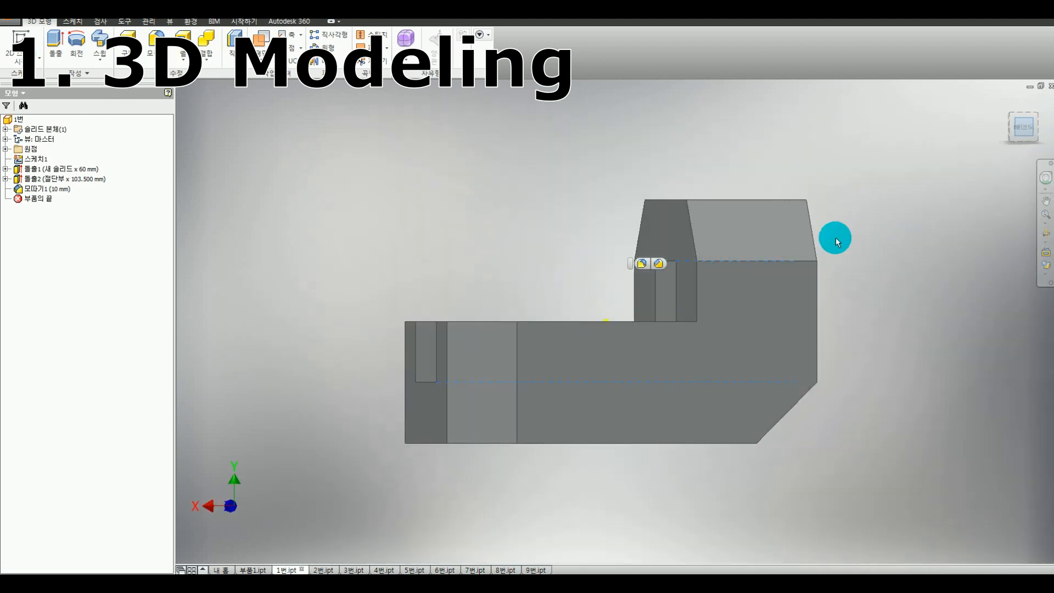
pyautogui.hotkey('ctrl', 'alt', 'd')
pyautogui.moveTo(446, 387); pyautogui.dragTo(780, 380)
pyautogui.click(744, 380)
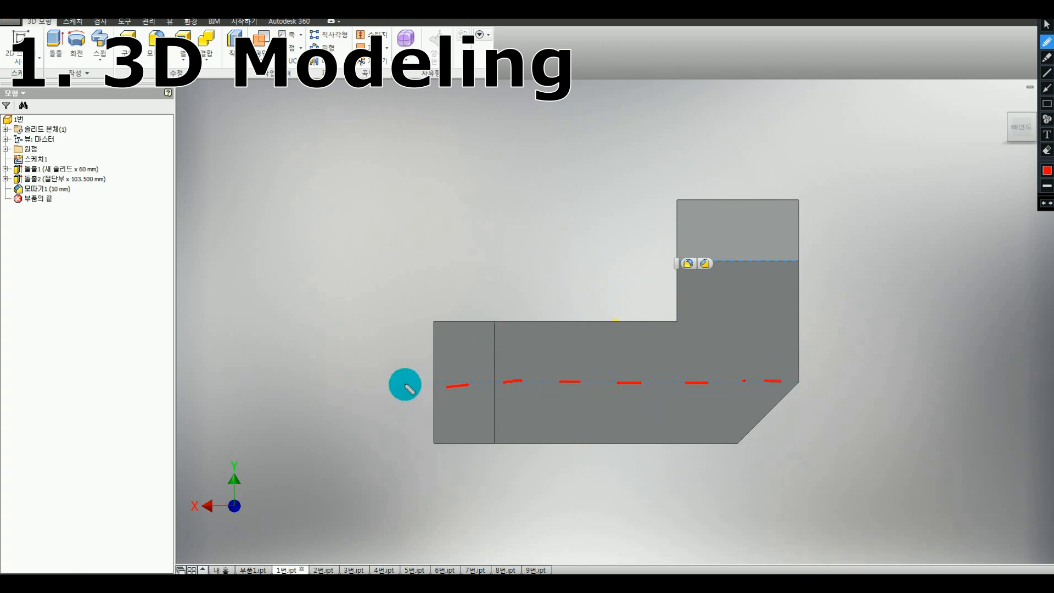
pyautogui.press('Escape')
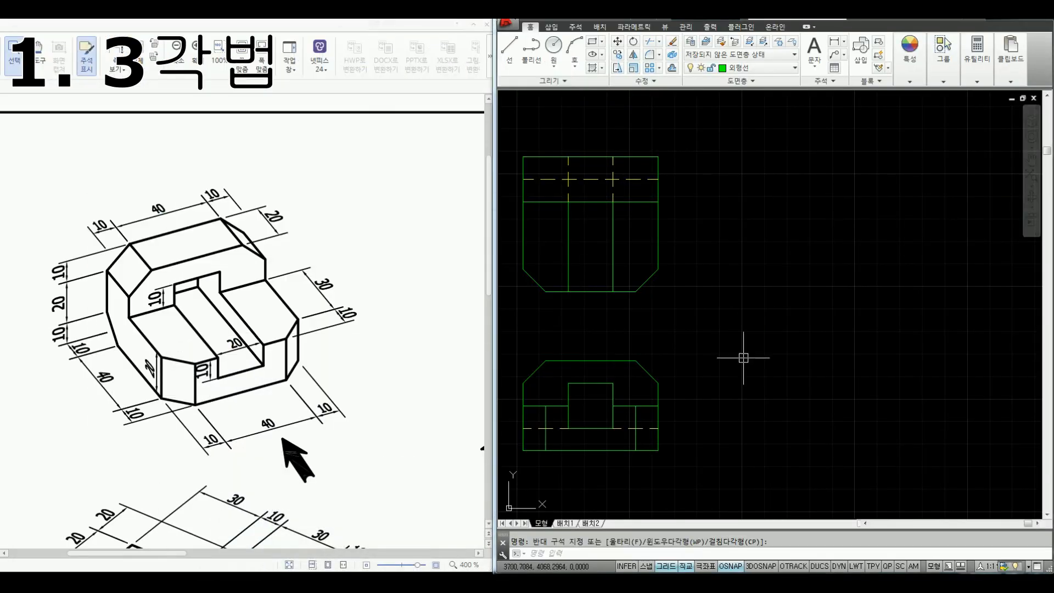
# Step: Draw horizontal projection lines rightward from the front view's lower and upper edges in the AutoCAD drawing
pyautogui.press('Return')
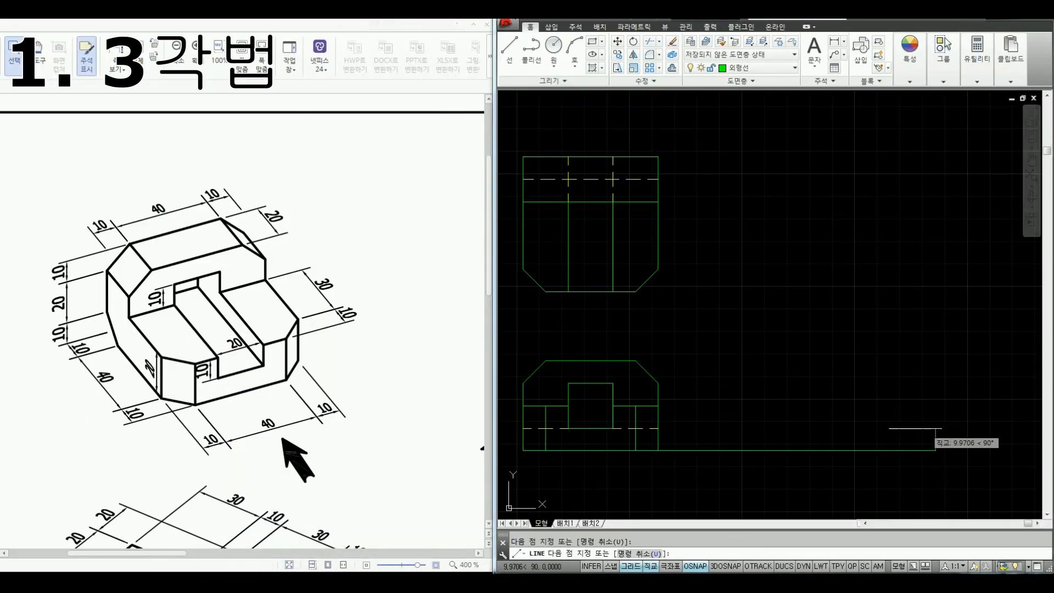
pyautogui.click(630, 361)
pyautogui.click(941, 360)
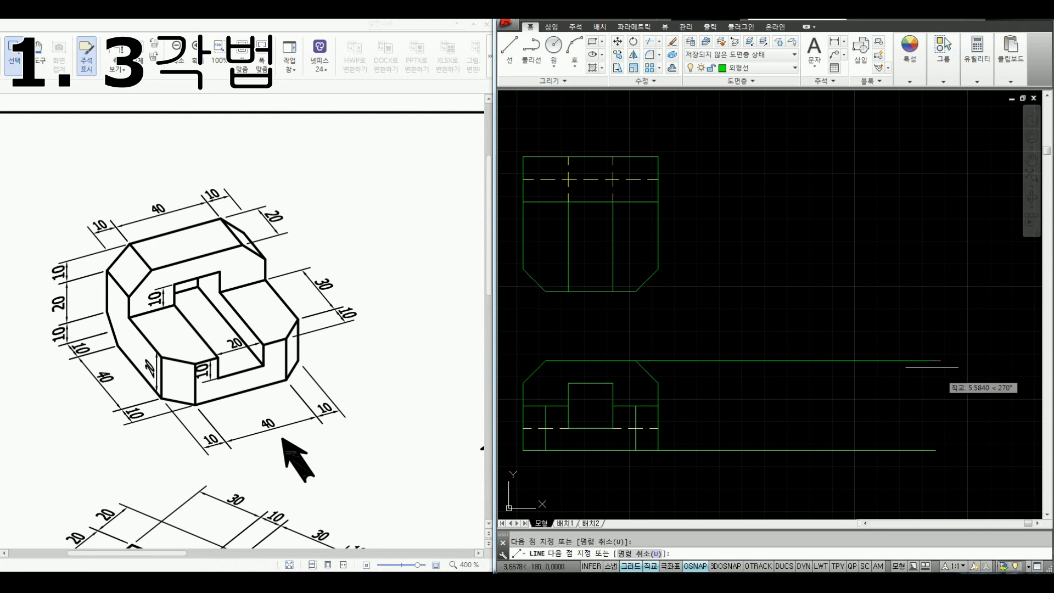
pyautogui.press('Return')
# Step: Draw horizontal projection lines rightward from the top view's lower and upper edges
pyautogui.press('Return')
pyautogui.click(635, 292)
pyautogui.click(862, 292)
pyautogui.press('Return')
pyautogui.press('Return')
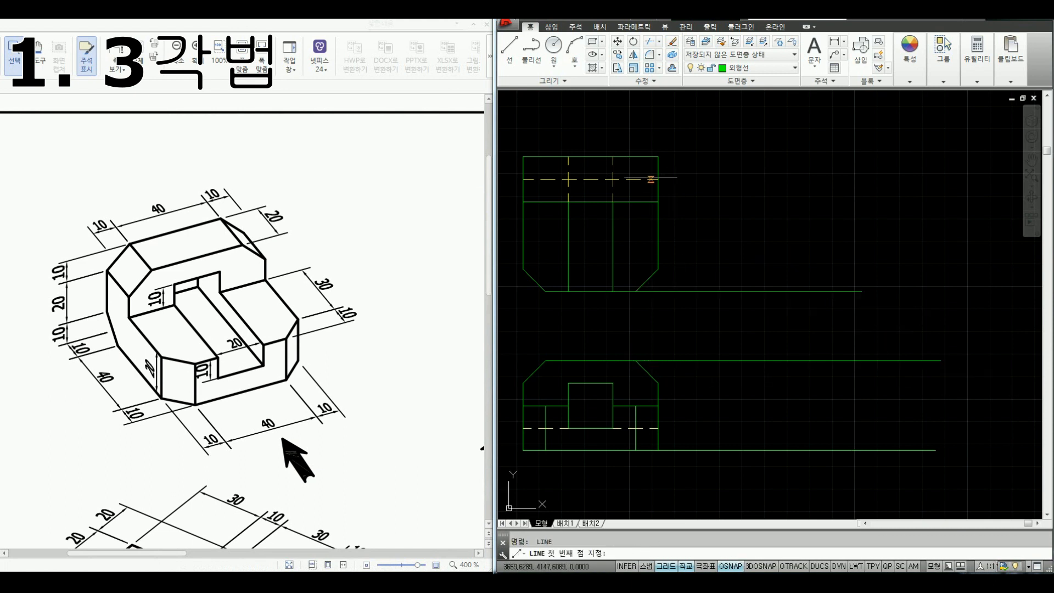
pyautogui.click(658, 157)
pyautogui.click(896, 156)
pyautogui.press('Return')
# Step: Draw a 45° miter line across the top view's projection lines, starting between the two views
pyautogui.press('Return')
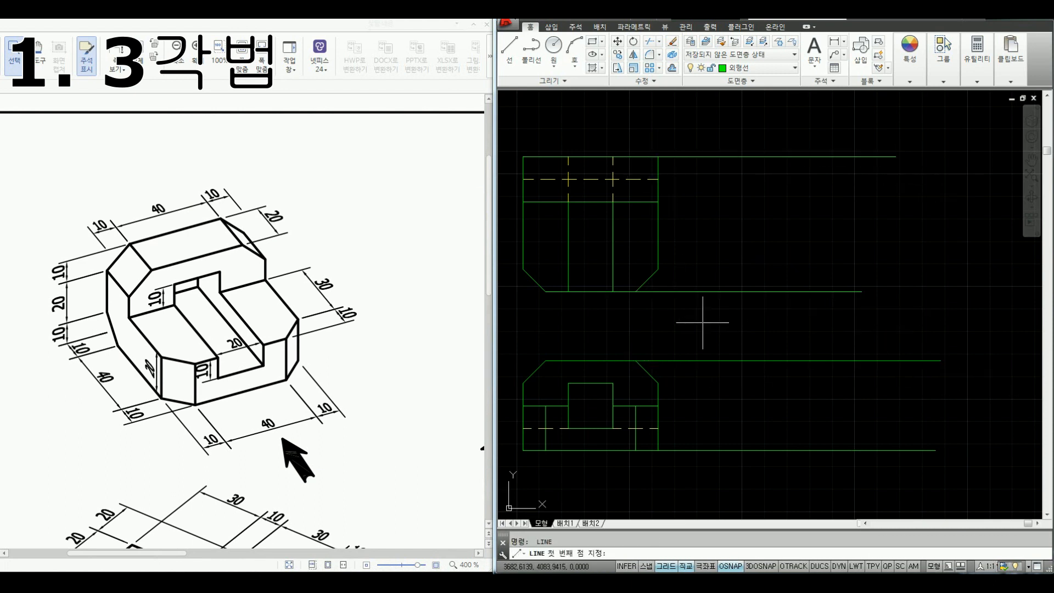
pyautogui.click(702, 323)
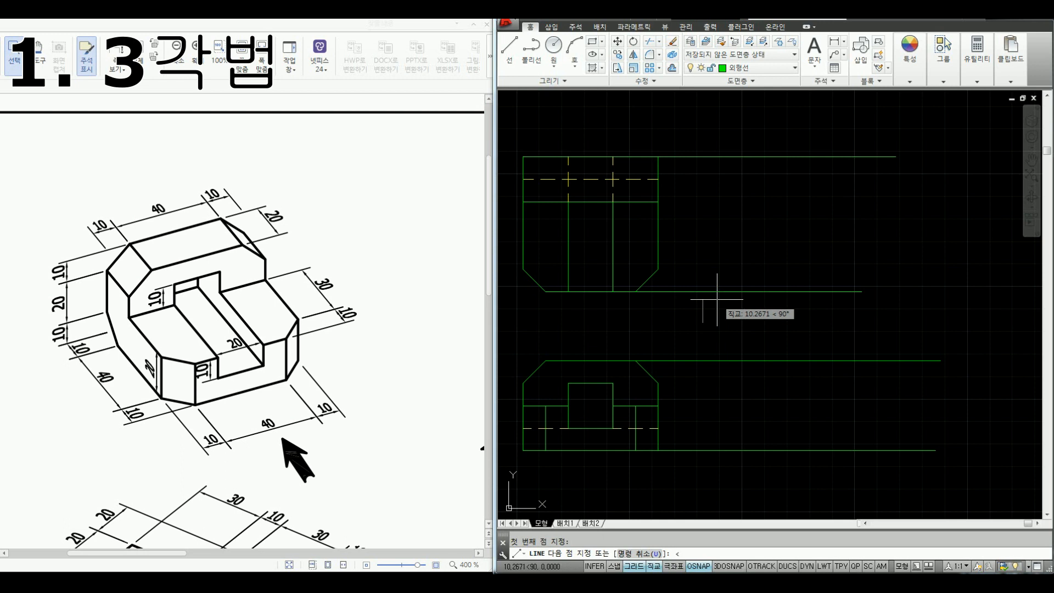
pyautogui.press('Return')
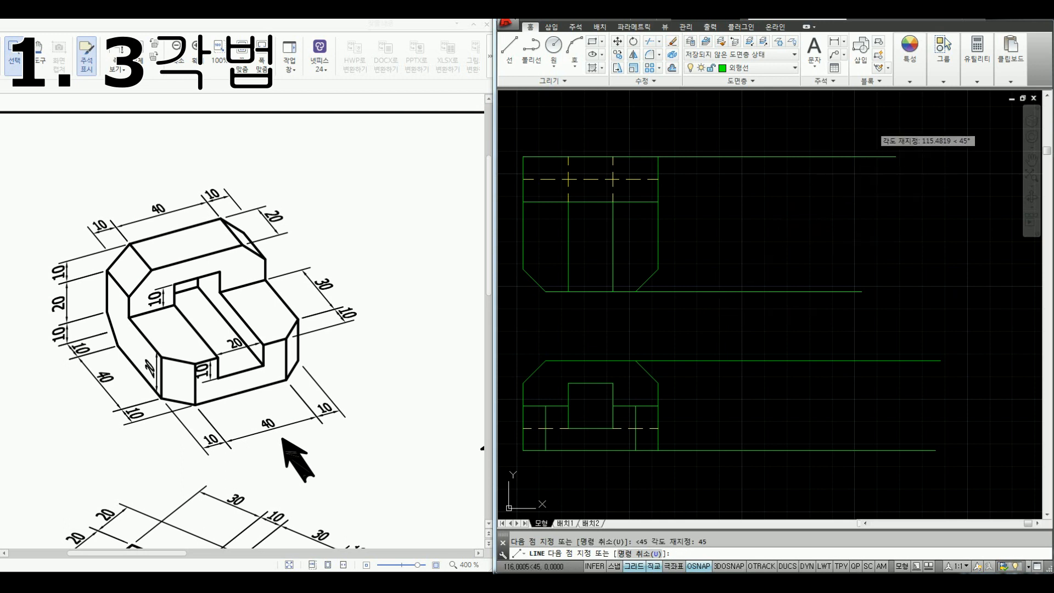
pyautogui.click(887, 139)
pyautogui.press('Escape')
# Step: Drop vertical lines from the miter line's intersections with both top view projections past the front view's lower projection line
pyautogui.press('Return')
pyautogui.click(868, 156)
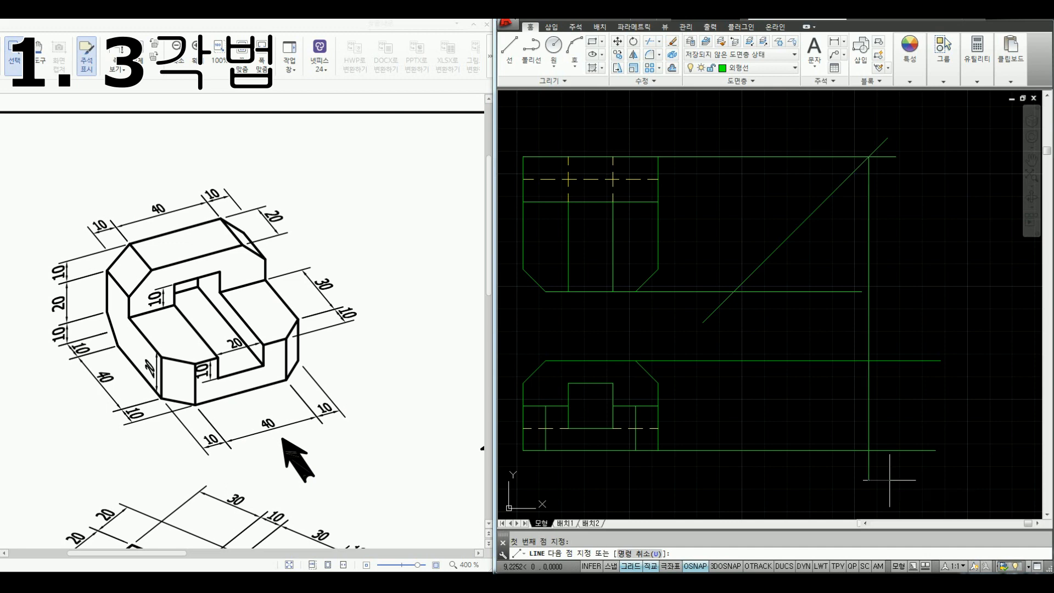
pyautogui.click(868, 481)
pyautogui.press('Return')
pyautogui.press('Return')
pyautogui.click(732, 291)
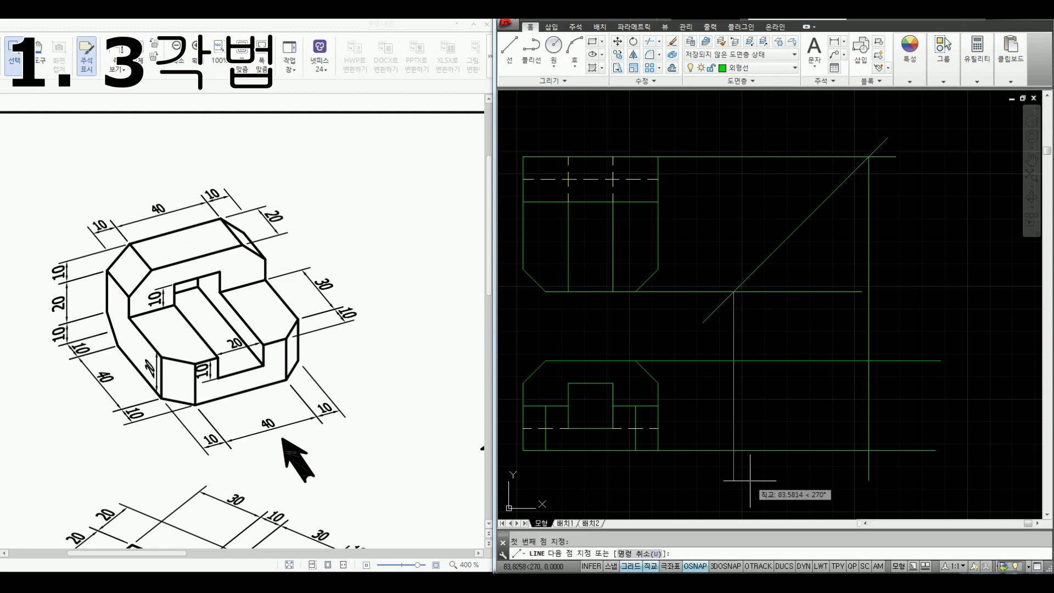
pyautogui.click(732, 481)
pyautogui.press('Escape')
# Step: Project the top view's inner horizontal line through the miter line into the side view, and extend the front view's shoulder line to meet it
pyautogui.moveTo(754, 440); pyautogui.dragTo(732, 431, button='middle')
pyautogui.press('Return')
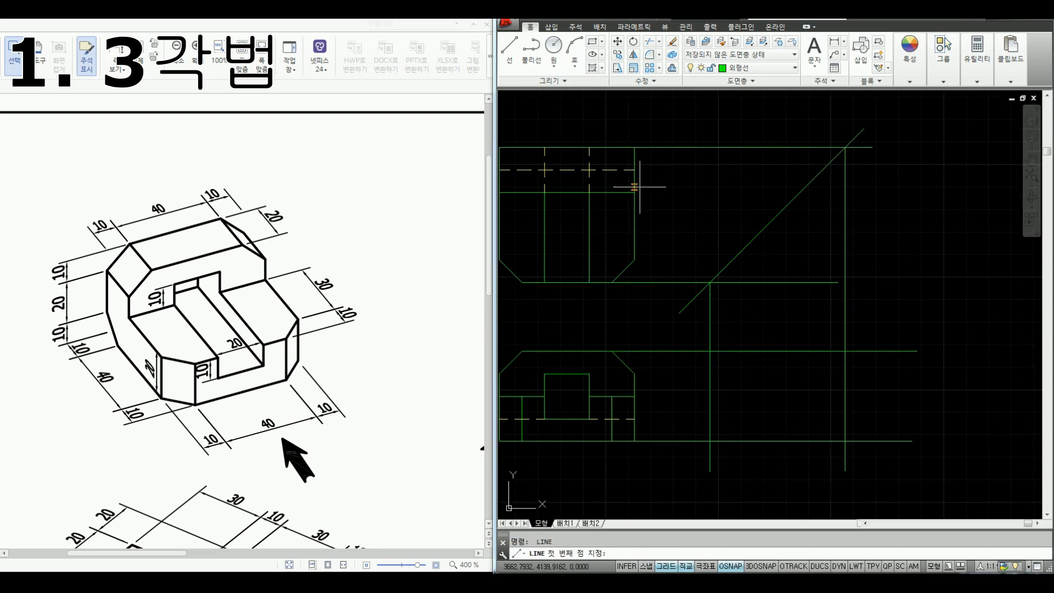
pyautogui.click(635, 192)
pyautogui.click(874, 214)
pyautogui.click(799, 192)
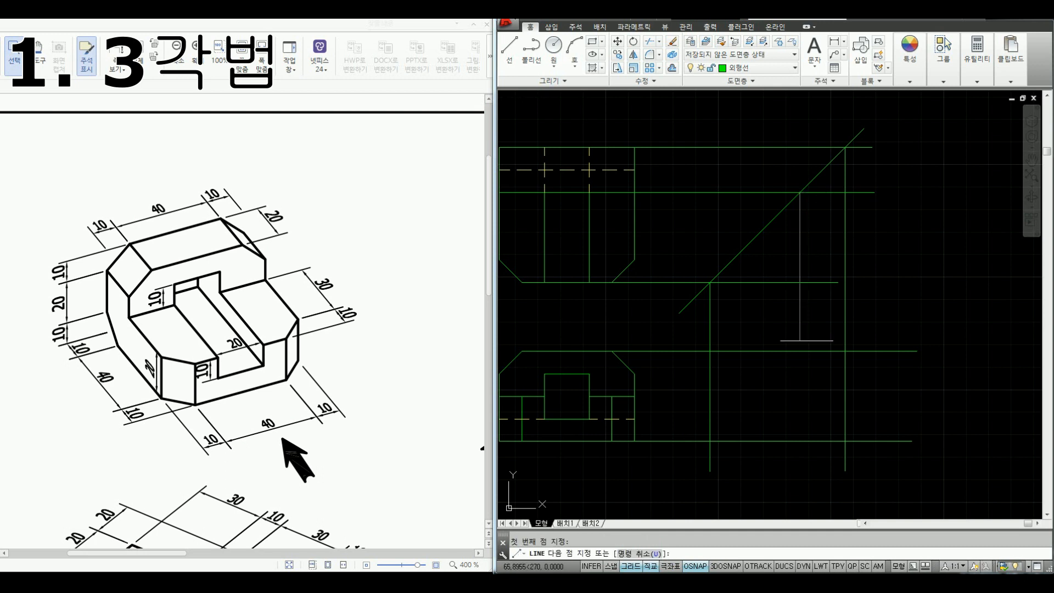
pyautogui.click(772, 402)
pyautogui.press('Escape')
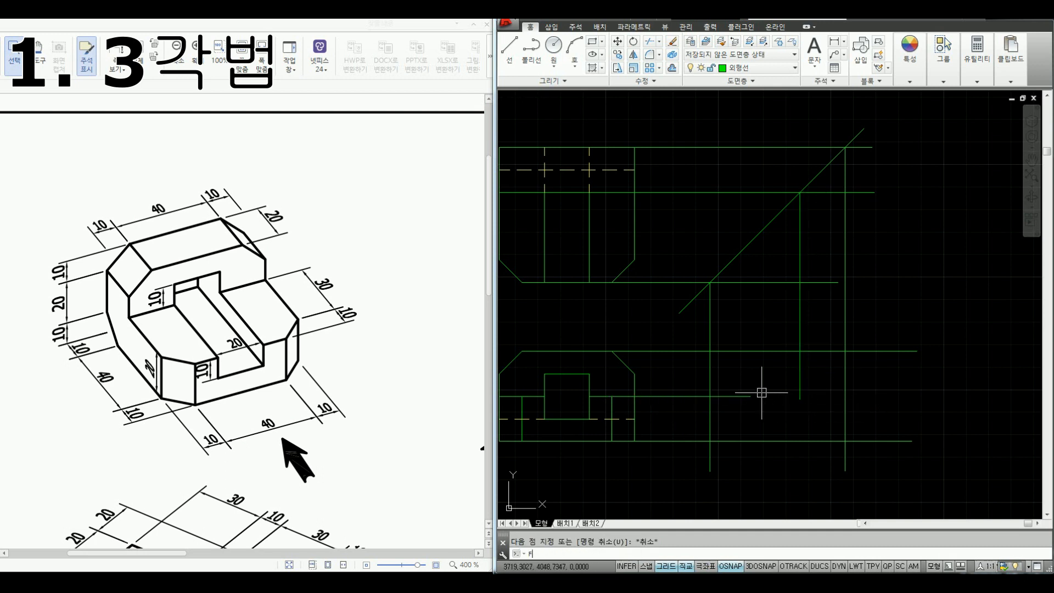
# Step: Fillet the side view's upper and lower front corners with radius 0
pyautogui.press('Return')
pyautogui.write('r')
pyautogui.press('Return')
pyautogui.write('0')
pyautogui.press('Return')
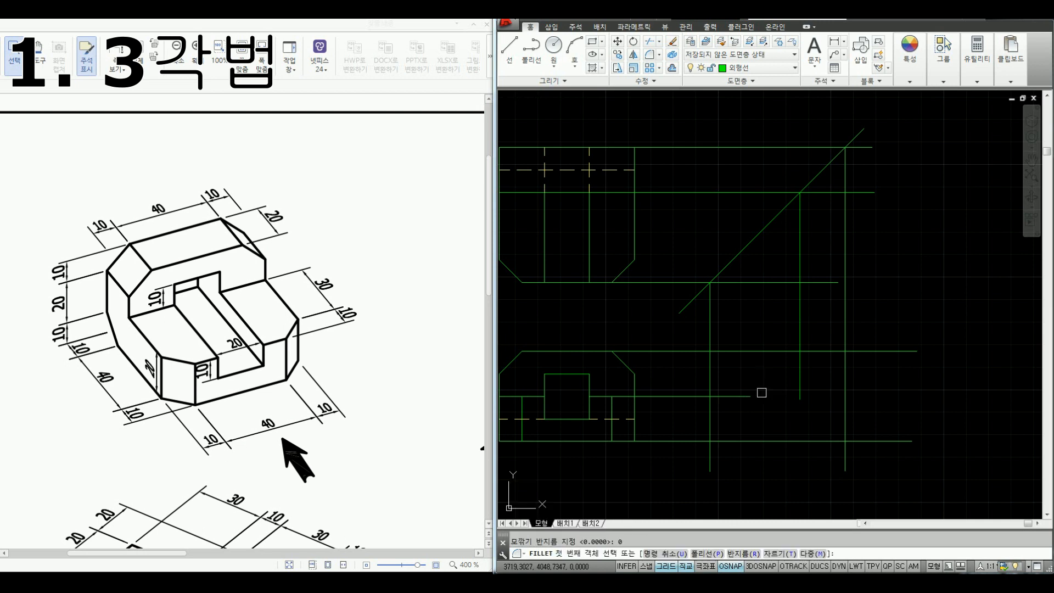
pyautogui.click(734, 397)
pyautogui.click(710, 409)
pyautogui.click(717, 441)
pyautogui.click(710, 433)
# Step: Close the remaining rear, top and inner step corners of the L-shaped side view with the same zero-radius fillet
pyautogui.click(786, 437)
pyautogui.click(826, 354)
pyautogui.click(823, 355)
pyautogui.click(800, 376)
pyautogui.click(800, 378)
pyautogui.click(739, 398)
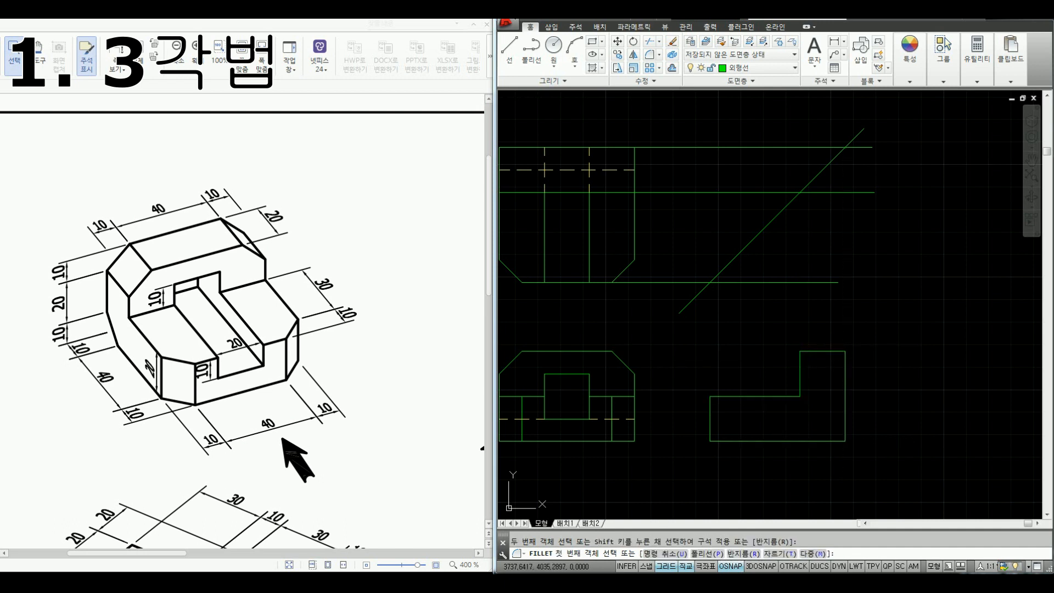
pyautogui.press('Escape')
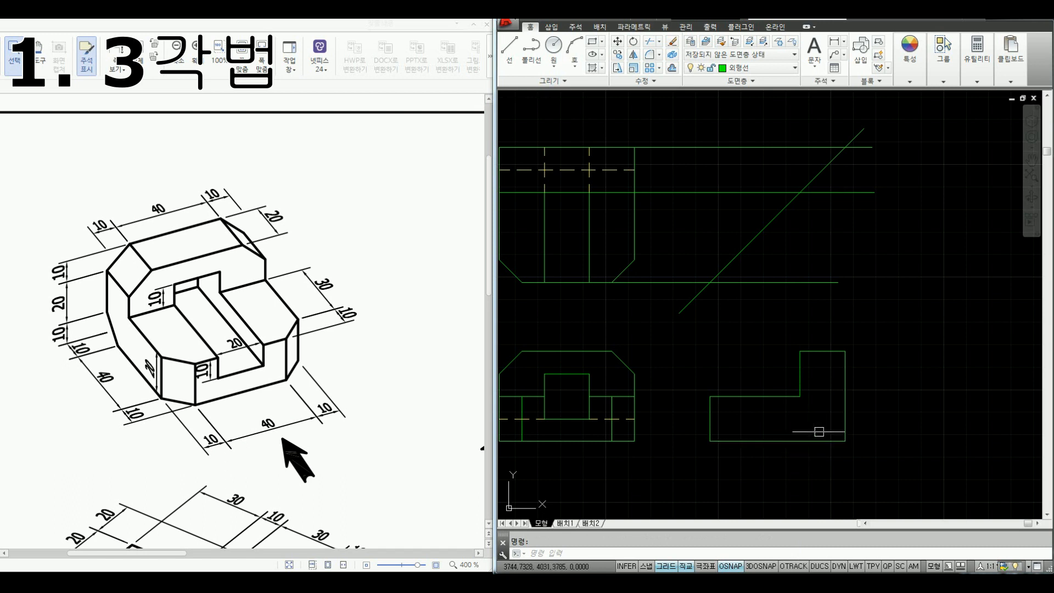
# Step: Chamfer the side view's lower rear corner using the existing 10 by 10 distances
pyautogui.write('cha')
pyautogui.press('Return')
pyautogui.click(807, 441)
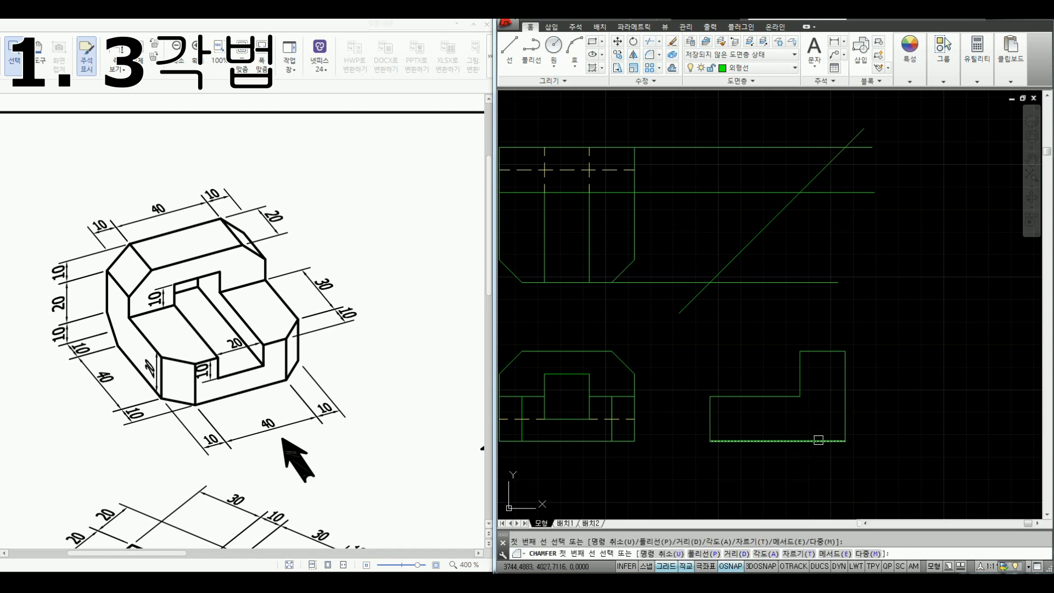
pyautogui.click(845, 425)
pyautogui.press('Escape')
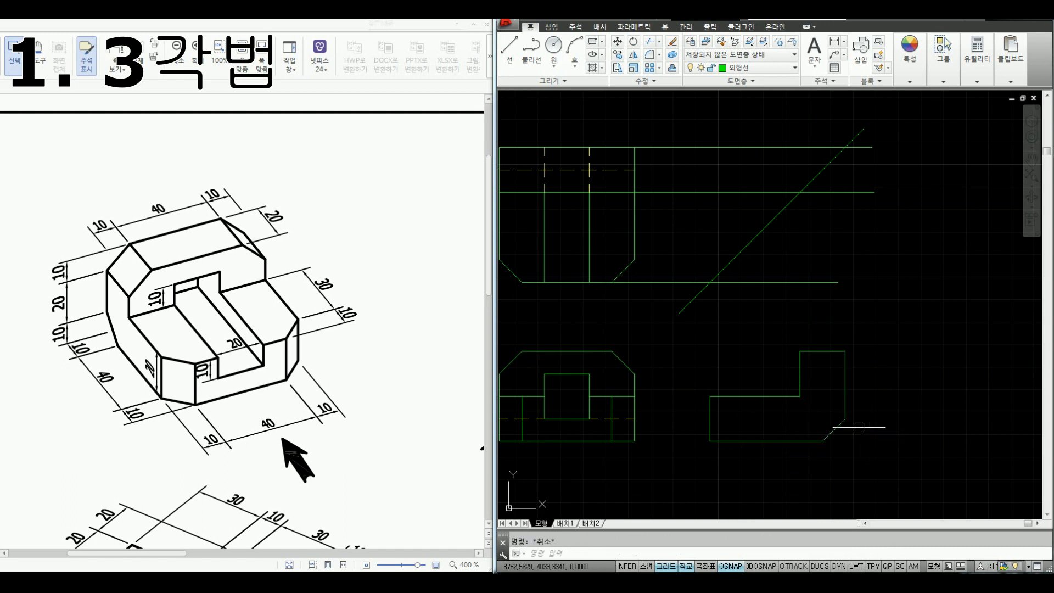
# Step: Mark the lower end of the front view's upper chamfer as the height to project into the side view
pyautogui.hotkey('ctrl', 'alt', 'd')
pyautogui.moveTo(635, 374); pyautogui.dragTo(655, 374)
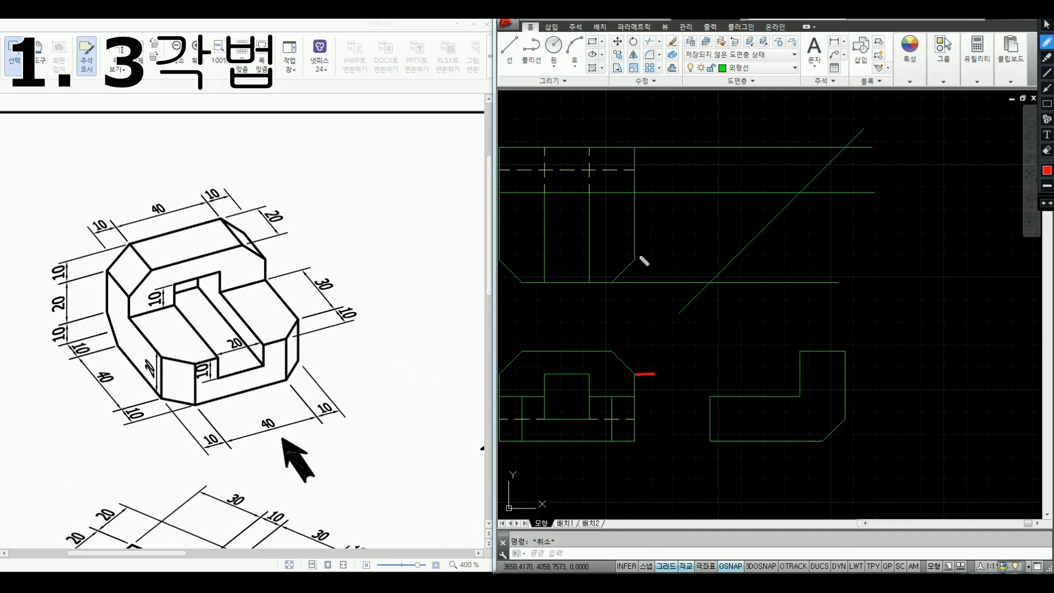
pyautogui.press('Escape')
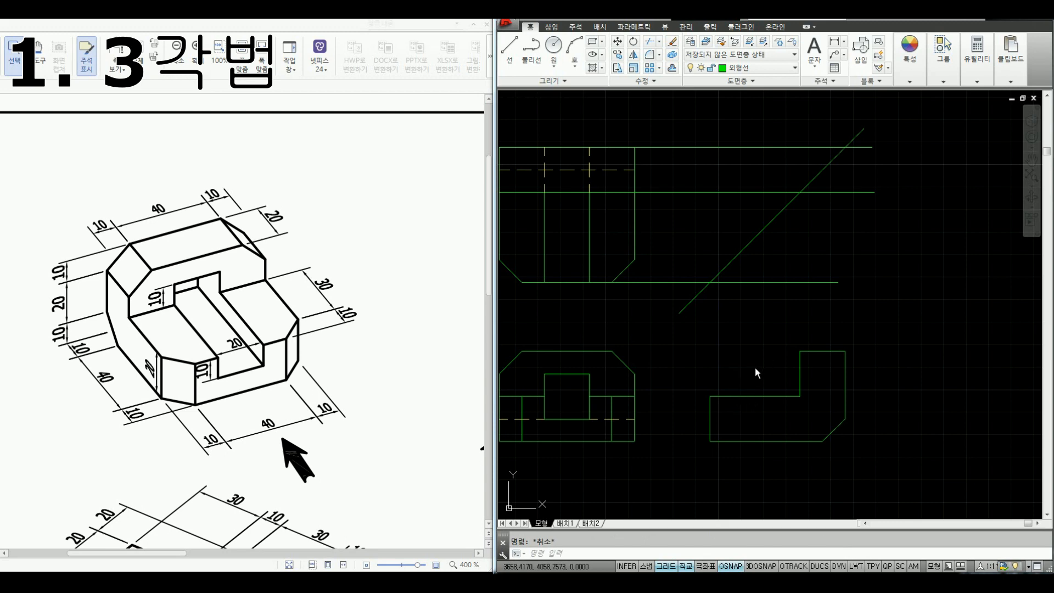
# Step: Offset the side view's front edge and top edge 10 mm inward
pyautogui.click(721, 364)
pyautogui.write('o')
pyautogui.press('Return')
pyautogui.write('10')
pyautogui.press('Return')
pyautogui.click(712, 413)
pyautogui.click(763, 420)
pyautogui.click(818, 352)
pyautogui.click(823, 391)
pyautogui.press('Escape')
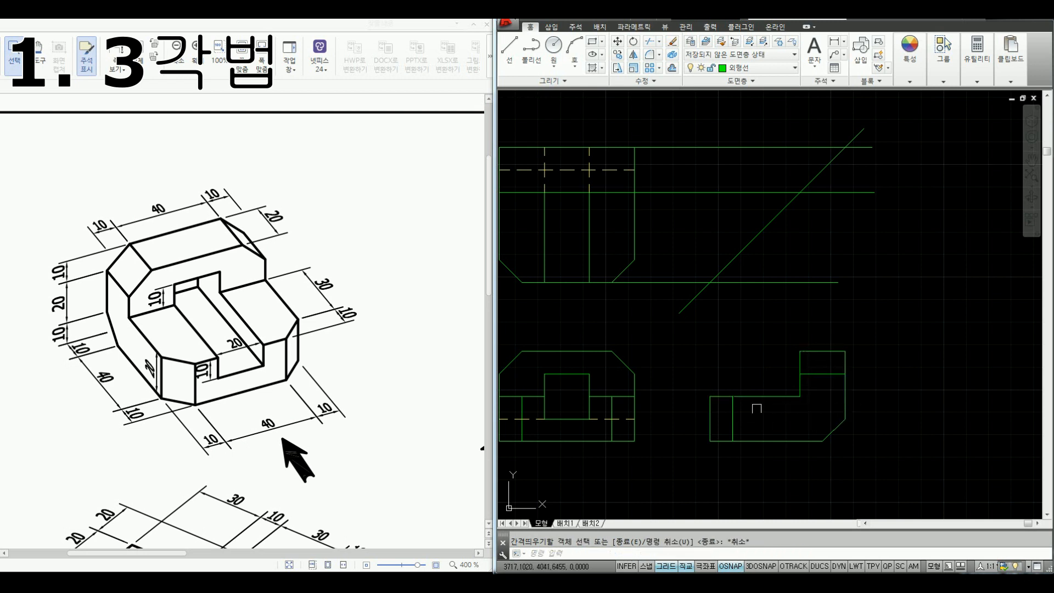
# Step: Draw a line from the front view's lower slot corner to the side view's chamfer corner and trim the part outside the side view
pyautogui.write('l')
pyautogui.press('Return')
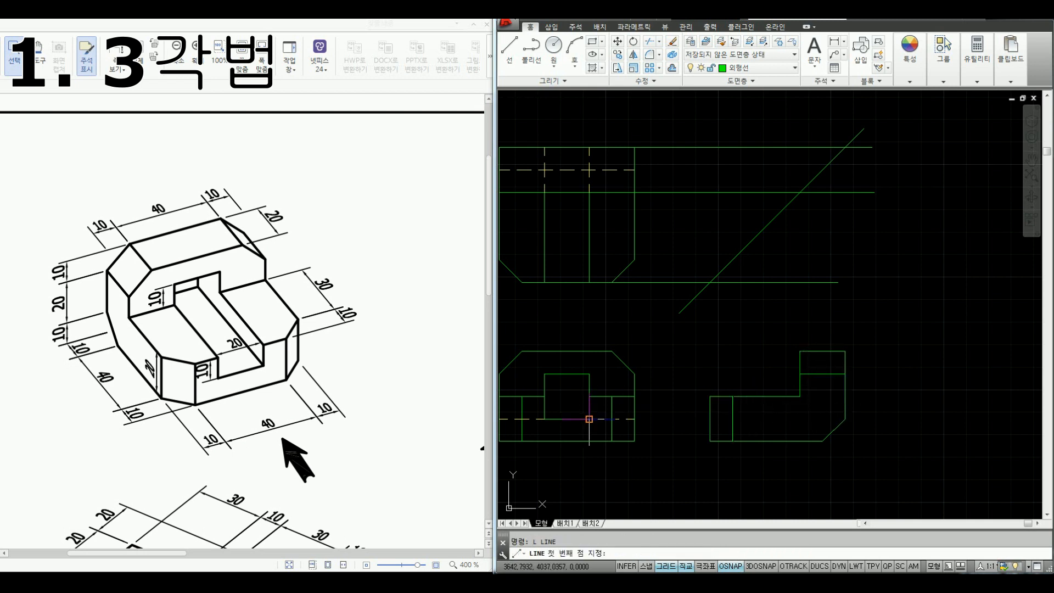
pyautogui.click(589, 419)
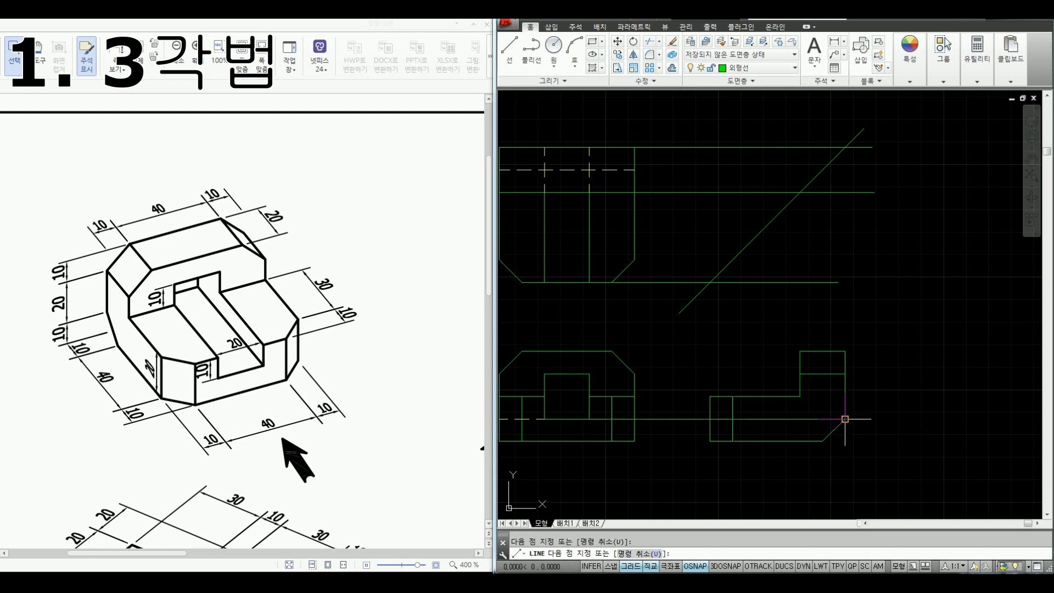
pyautogui.press('Escape')
pyautogui.write('TR')
pyautogui.press('Return')
pyautogui.click(712, 412)
pyautogui.press('Return')
pyautogui.click(700, 419)
pyautogui.press('Escape')
# Step: Turn the projected slot line in the side view into a hidden line by matching the front view's dashed line properties
pyautogui.write('MA')
pyautogui.press('Return')
pyautogui.click(732, 419)
pyautogui.press('Return')
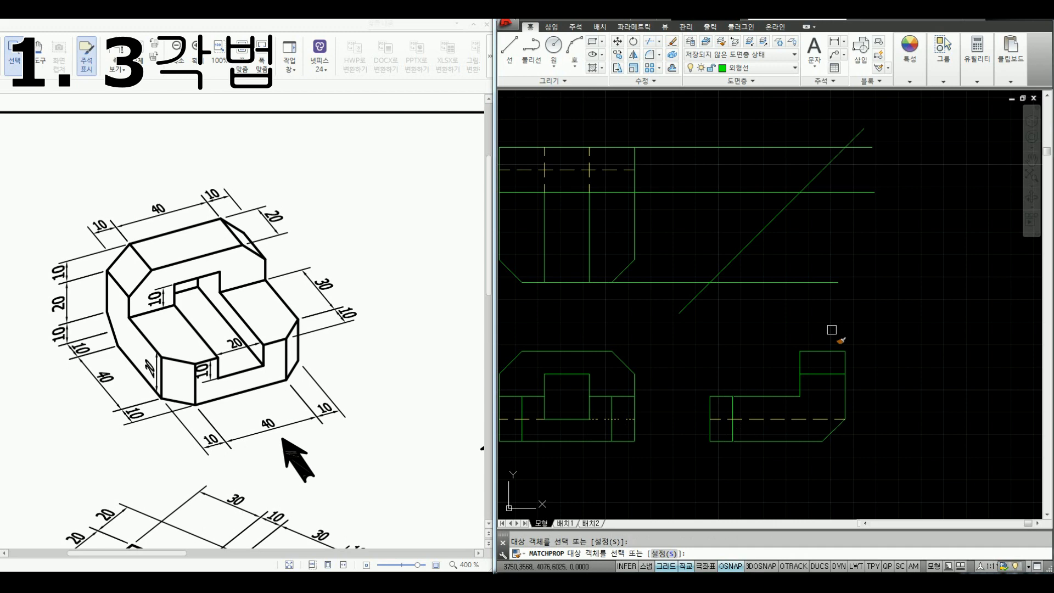
# Step: Erase the three horizontal projection lines and the 45-degree line beside the top view
pyautogui.click(854, 306)
pyautogui.click(702, 140)
pyautogui.press('Delete')
pyautogui.scroll(-2, 699, 219)
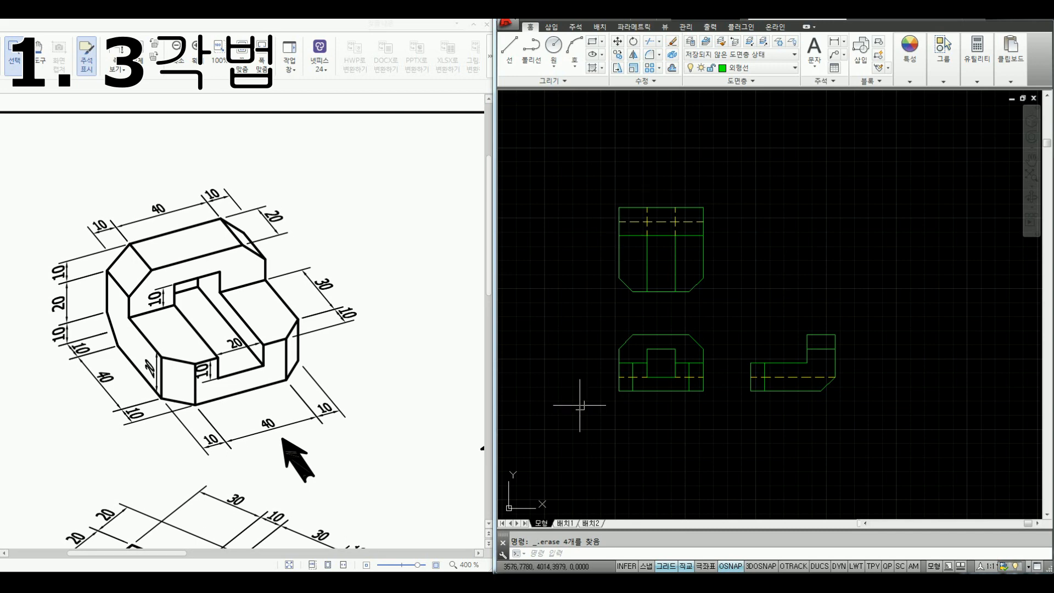
pyautogui.click(813, 312)
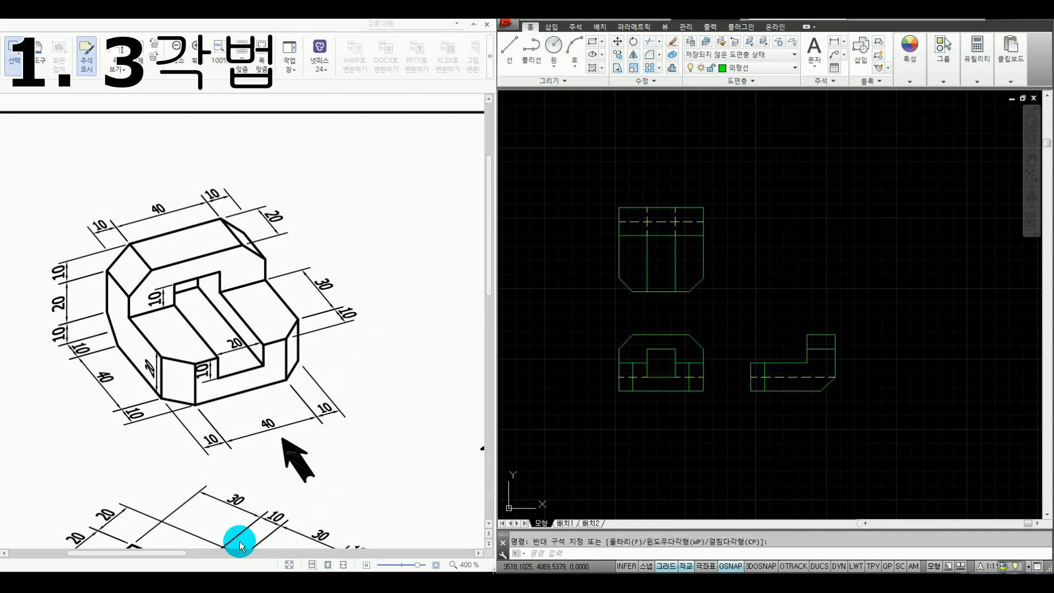
# Step: Bring the second isometric exercise into view and examine the base, sloped face, curved face and notch seen from the front
pyautogui.moveTo(175, 555); pyautogui.dragTo(258, 558)
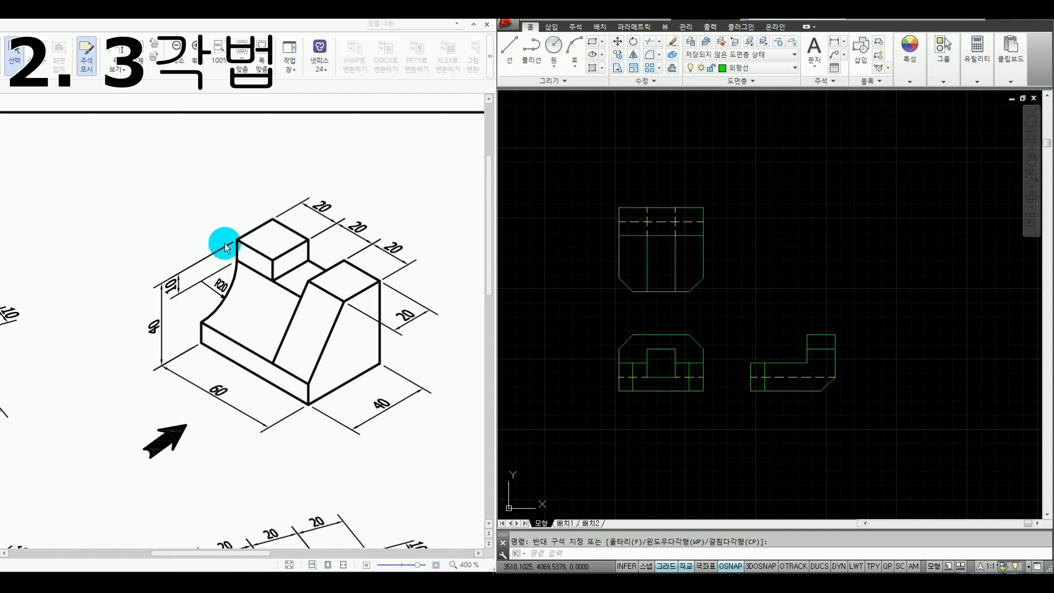
pyautogui.hotkey('ctrl', 'alt', 'd')
pyautogui.moveTo(202, 324)
pyautogui.mouseDown()
pyautogui.moveTo(216, 355)
pyautogui.moveTo(294, 395)
pyautogui.moveTo(310, 384)
pyautogui.moveTo(203, 325)
pyautogui.moveTo(295, 361)
pyautogui.mouseUp()
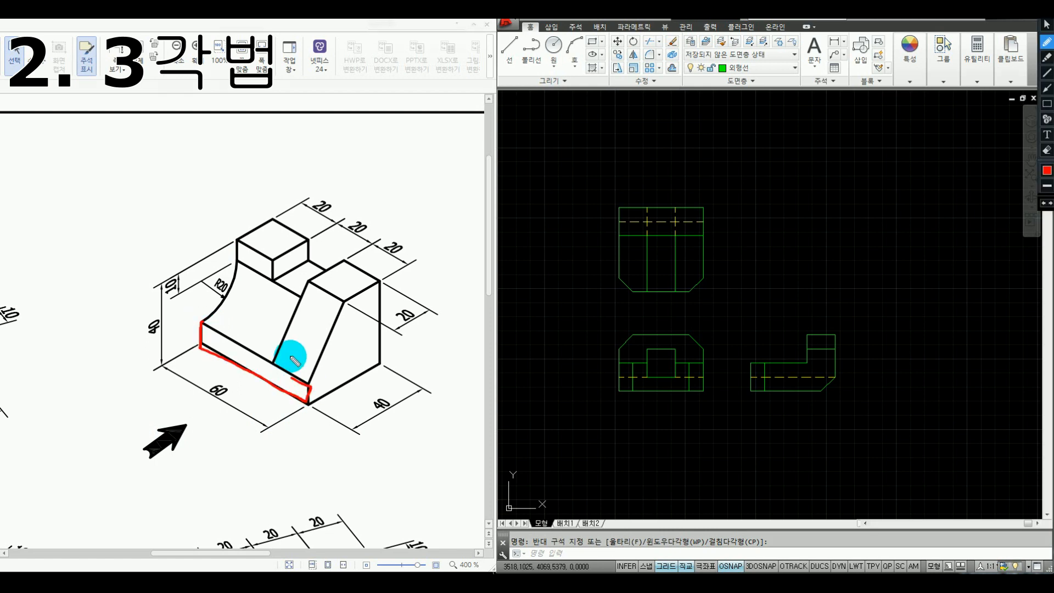
pyautogui.moveTo(203, 325); pyautogui.dragTo(309, 384)
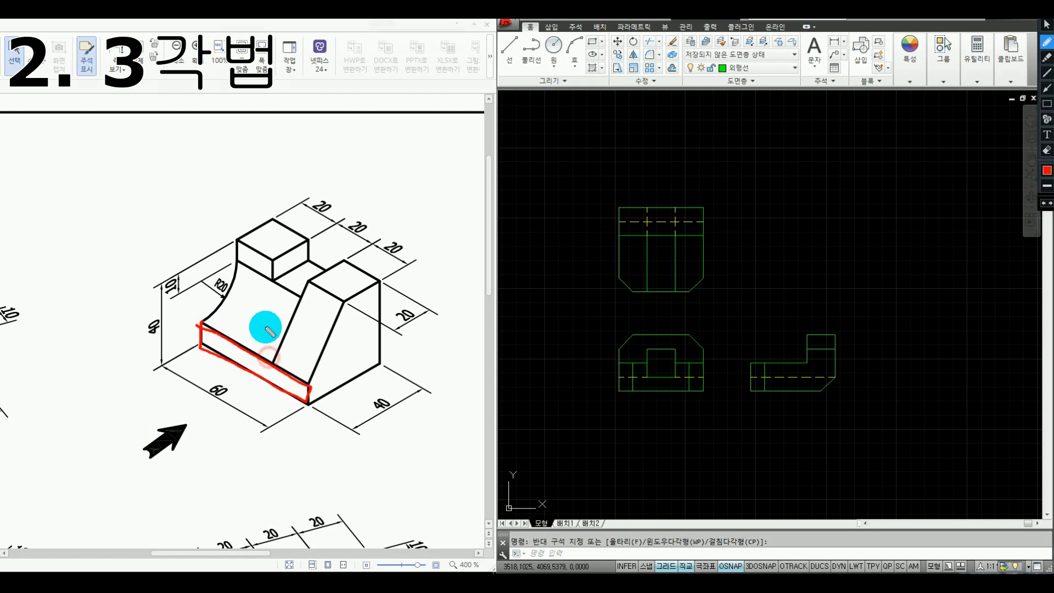
pyautogui.moveTo(265, 287)
pyautogui.mouseDown()
pyautogui.moveTo(301, 299)
pyautogui.moveTo(305, 383)
pyautogui.mouseUp()
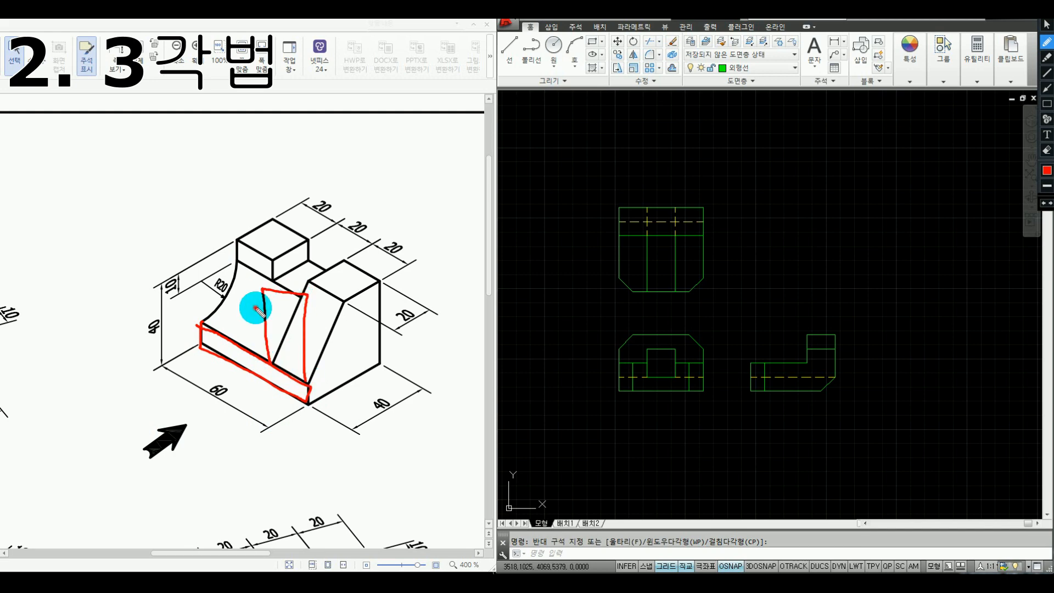
pyautogui.moveTo(237, 301); pyautogui.dragTo(266, 309)
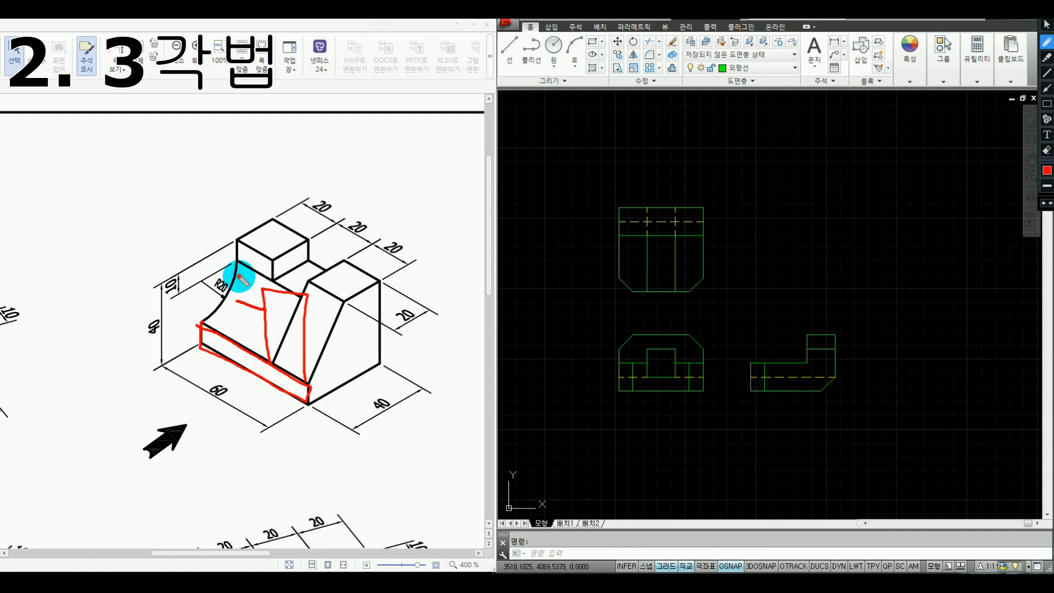
pyautogui.moveTo(211, 276); pyautogui.dragTo(203, 318)
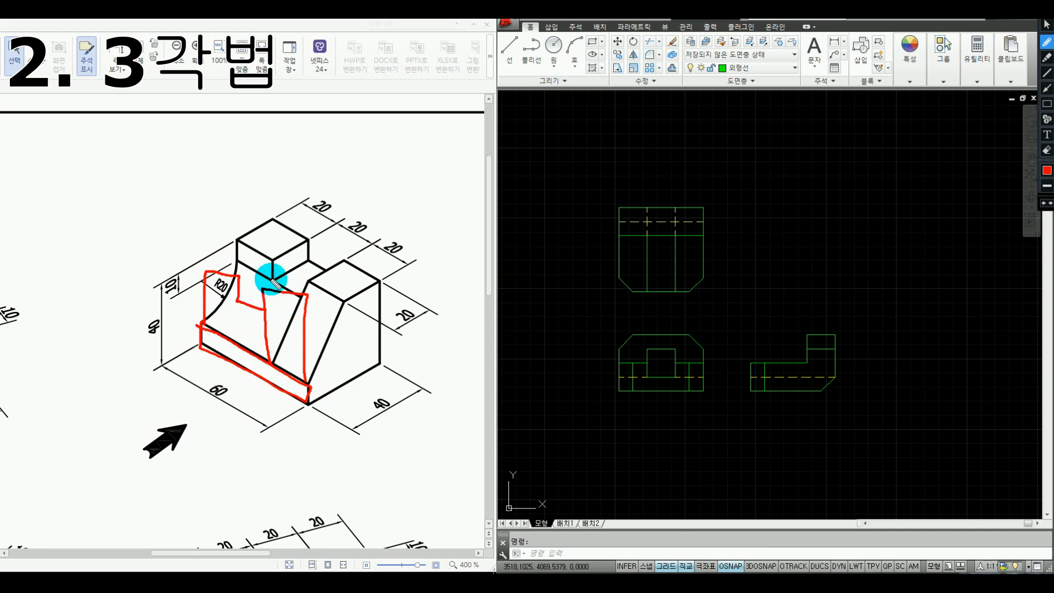
pyautogui.moveTo(206, 297); pyautogui.dragTo(239, 300)
pyautogui.moveTo(246, 269); pyautogui.dragTo(273, 280)
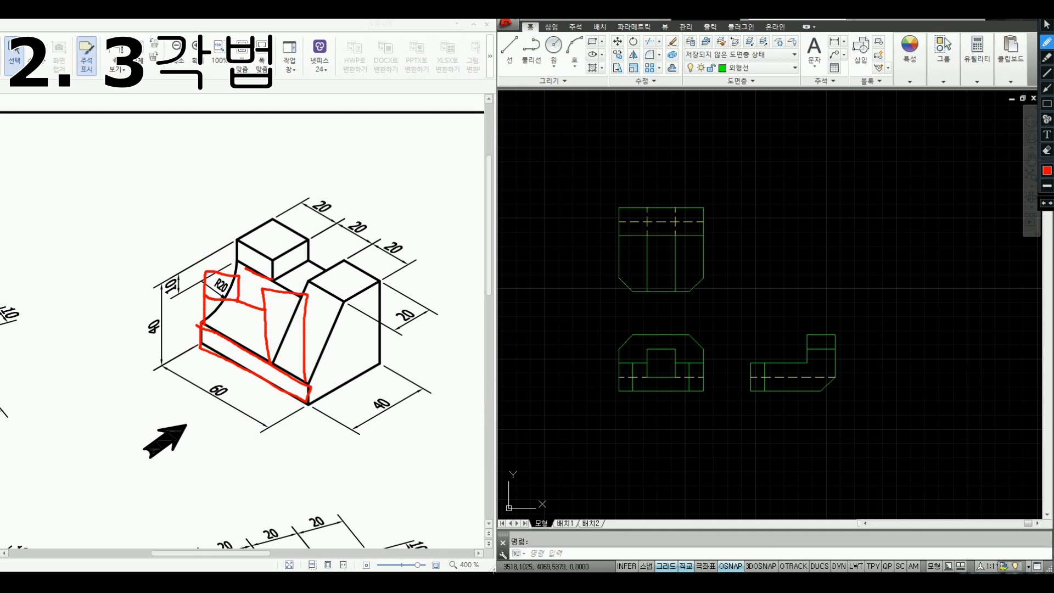
pyautogui.press('Escape')
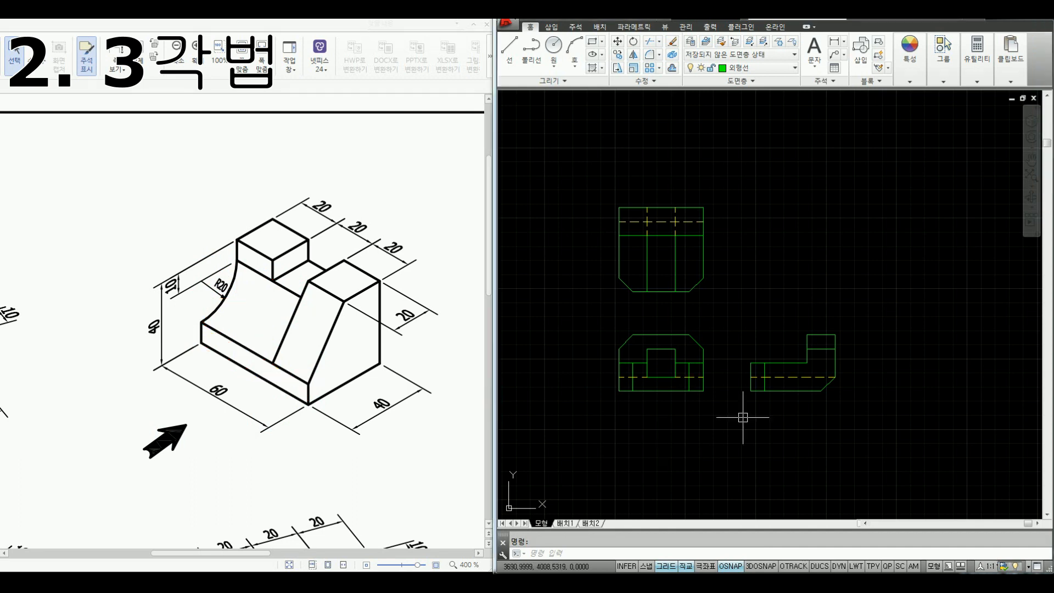
# Step: Draw a 60 by 10 mm rectangle in the empty space beside the first exercise as the front view's base and explode it
pyautogui.moveTo(743, 417); pyautogui.dragTo(463, 389, button='middle')
pyautogui.write('REC')
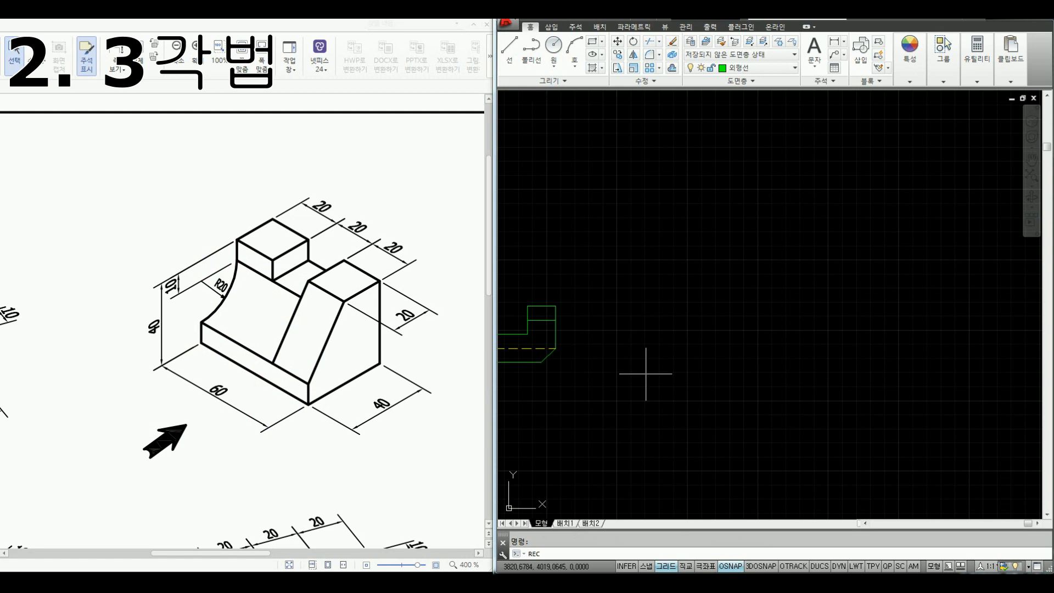
pyautogui.press('Return')
pyautogui.click(649, 369)
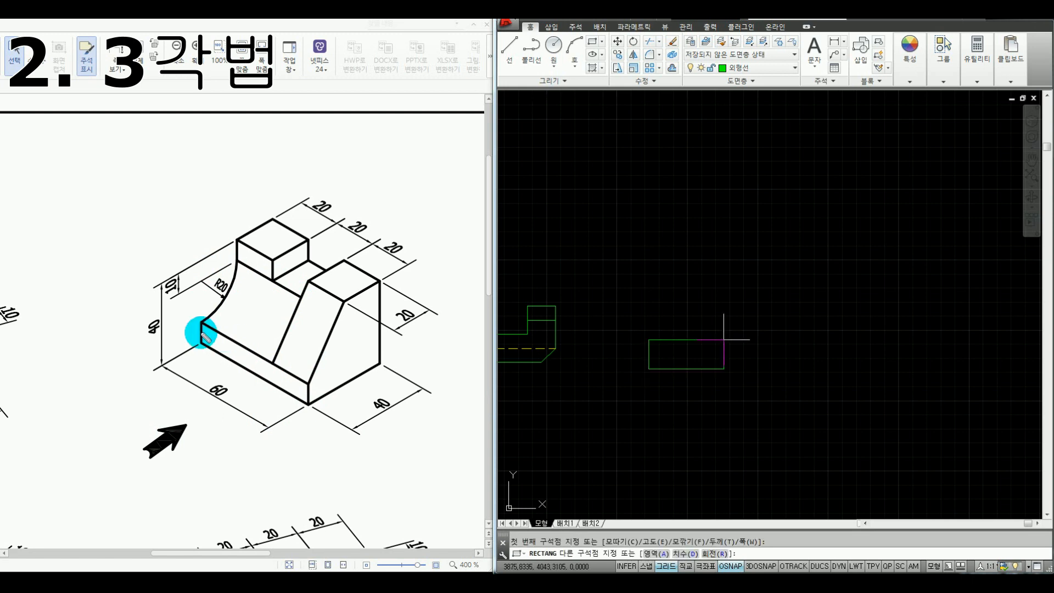
pyautogui.moveTo(201, 322)
pyautogui.mouseDown()
pyautogui.moveTo(189, 334)
pyautogui.moveTo(211, 346)
pyautogui.mouseUp()
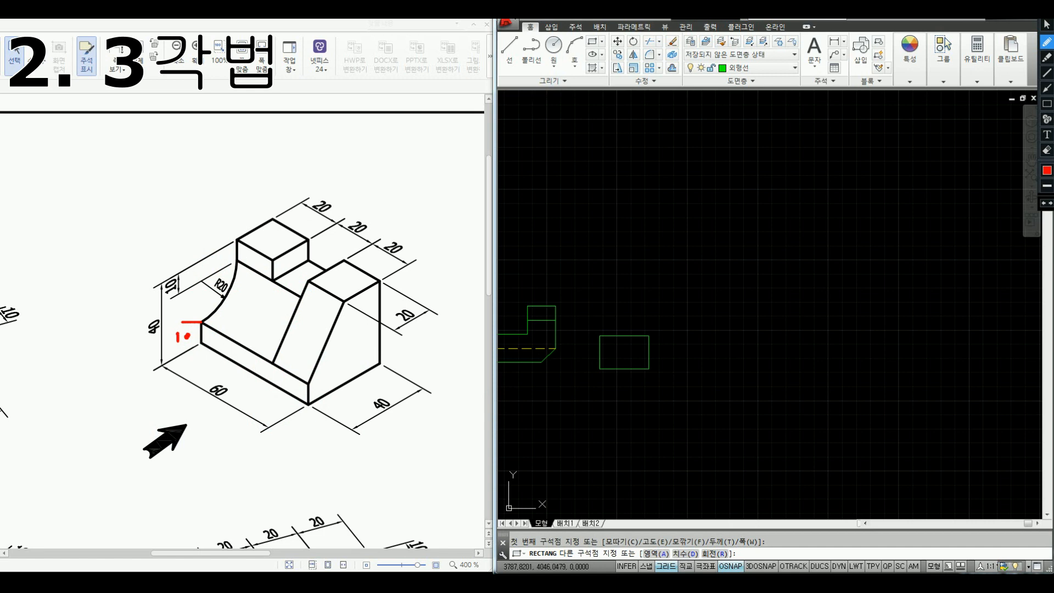
pyautogui.press('Escape')
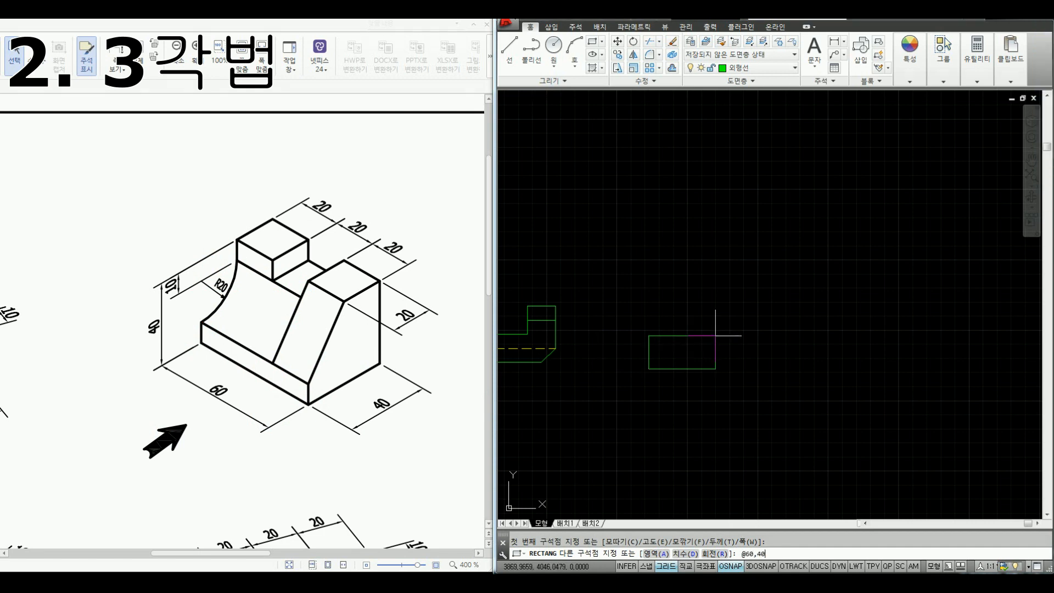
pyautogui.write('10')
pyautogui.press('Return')
pyautogui.scroll(2, 700, 349)
pyautogui.click(668, 357)
pyautogui.write('x')
pyautogui.press('Return')
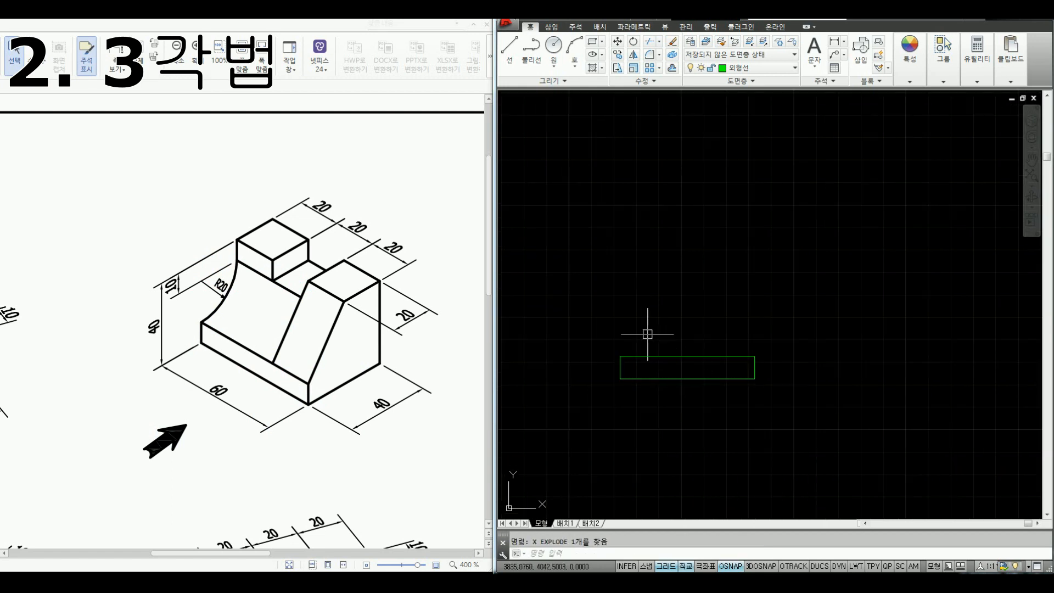
# Step: Offset the base's bottom edge 40 mm upward to mark the front view's overall height
pyautogui.write('o')
pyautogui.press('Return')
pyautogui.write('40')
pyautogui.press('Return')
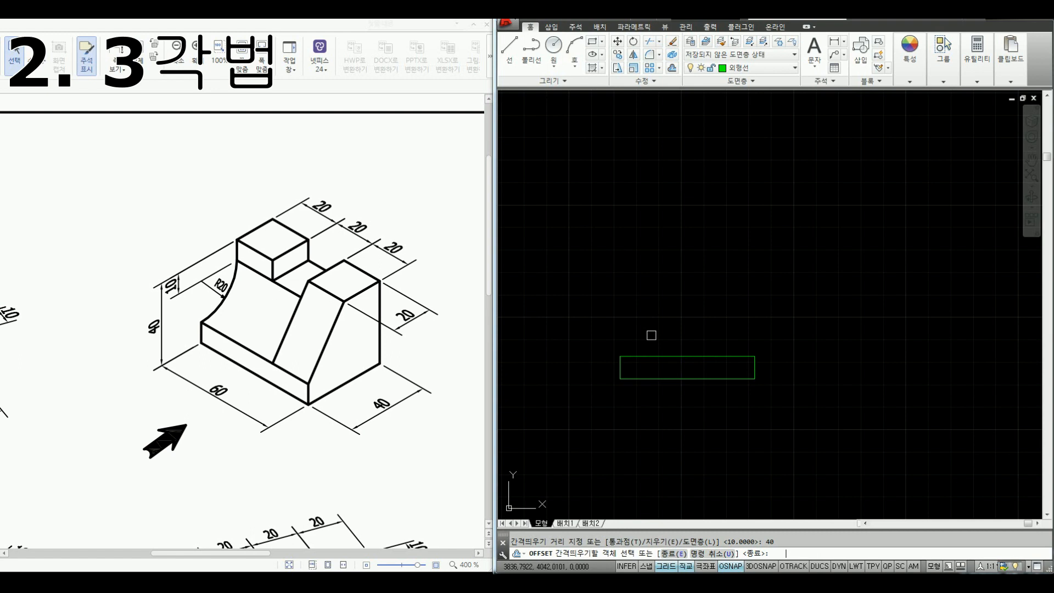
pyautogui.click(656, 379)
pyautogui.click(656, 376)
pyautogui.press('Escape')
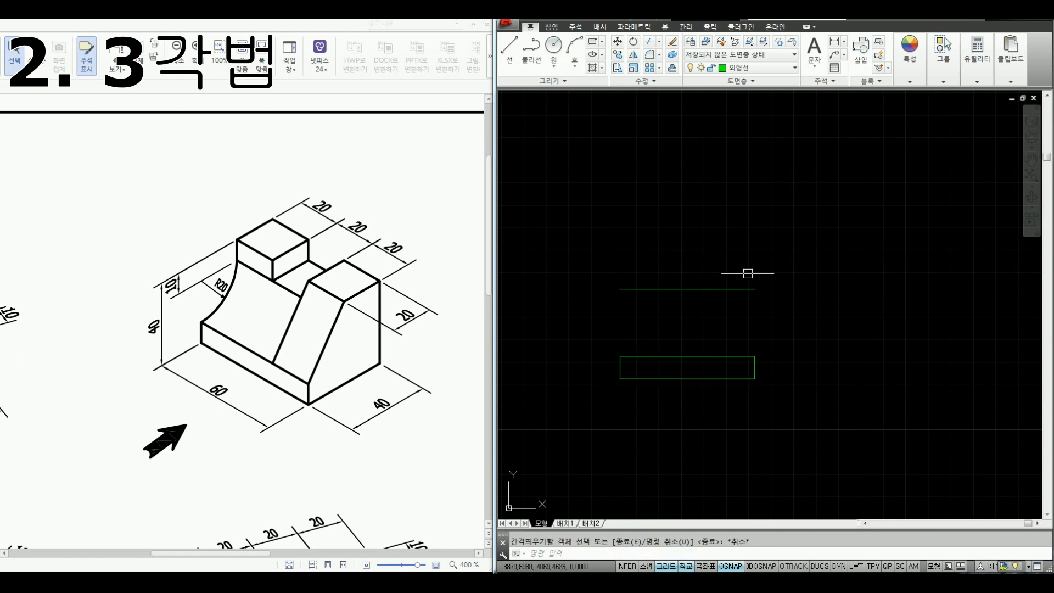
# Step: Fillet the new top line with both side edges to close the upper corners of the front view
pyautogui.write('F')
pyautogui.press('Return')
pyautogui.click(743, 289)
pyautogui.click(755, 366)
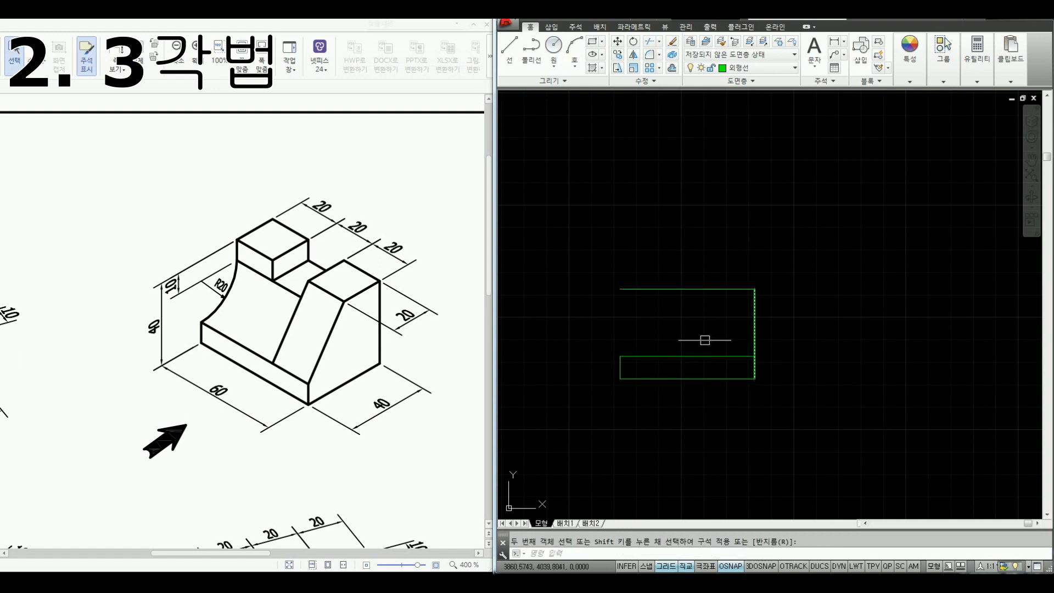
pyautogui.click(642, 292)
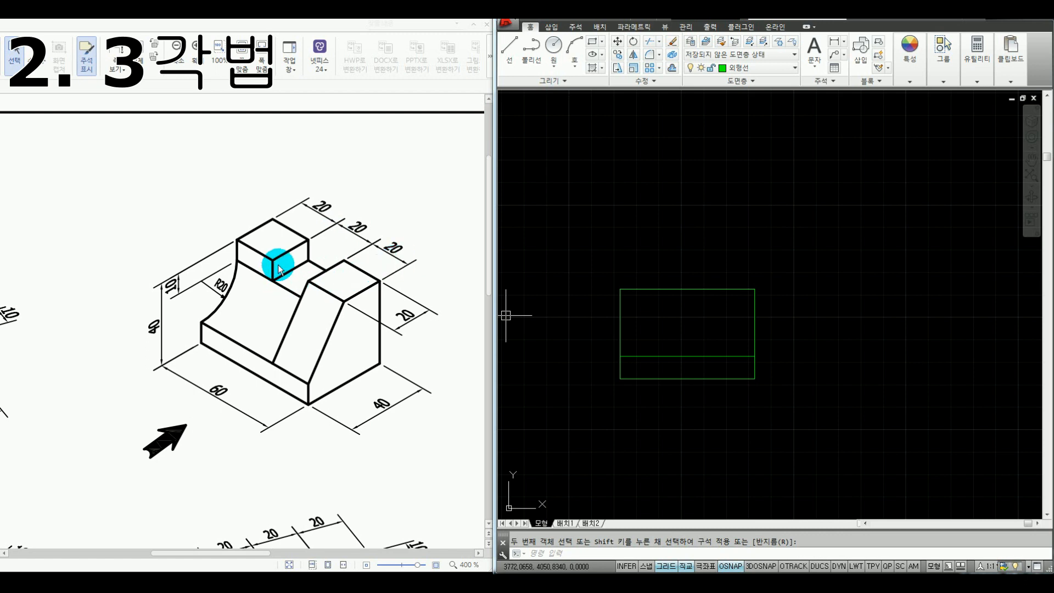
pyautogui.press('Escape')
# Step: Offset the front view's left and right edges 20 mm inward
pyautogui.write('o')
pyautogui.press('Return')
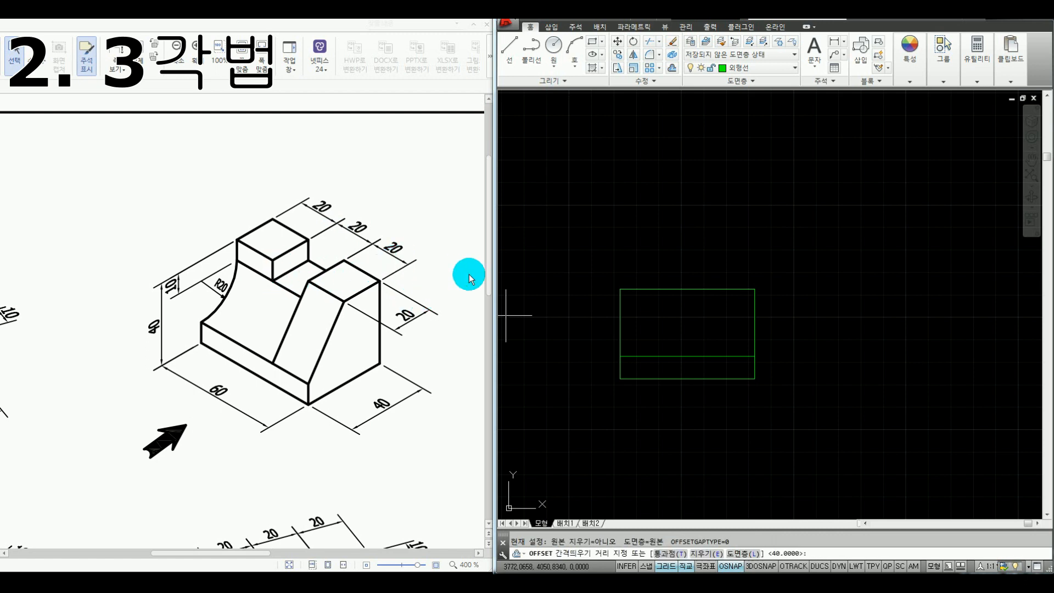
pyautogui.write('2')
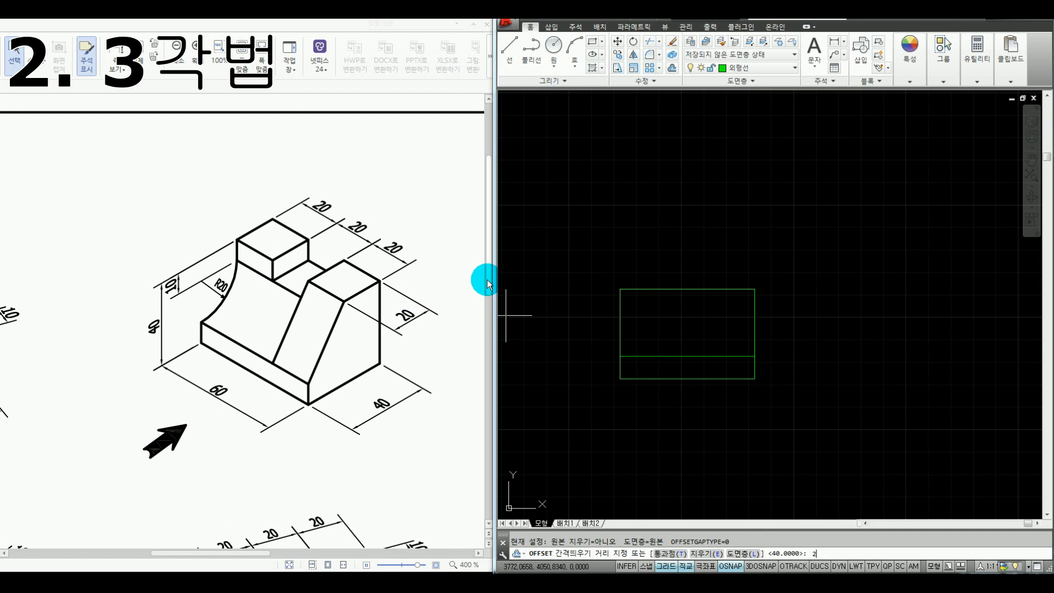
pyautogui.write('0')
pyautogui.press('Return')
pyautogui.click(620, 309)
pyautogui.click(634, 312)
pyautogui.click(755, 312)
pyautogui.click(721, 312)
pyautogui.press('space')
# Step: Offset the front view's top edge 10 mm downward for the notch floor
pyautogui.press('space')
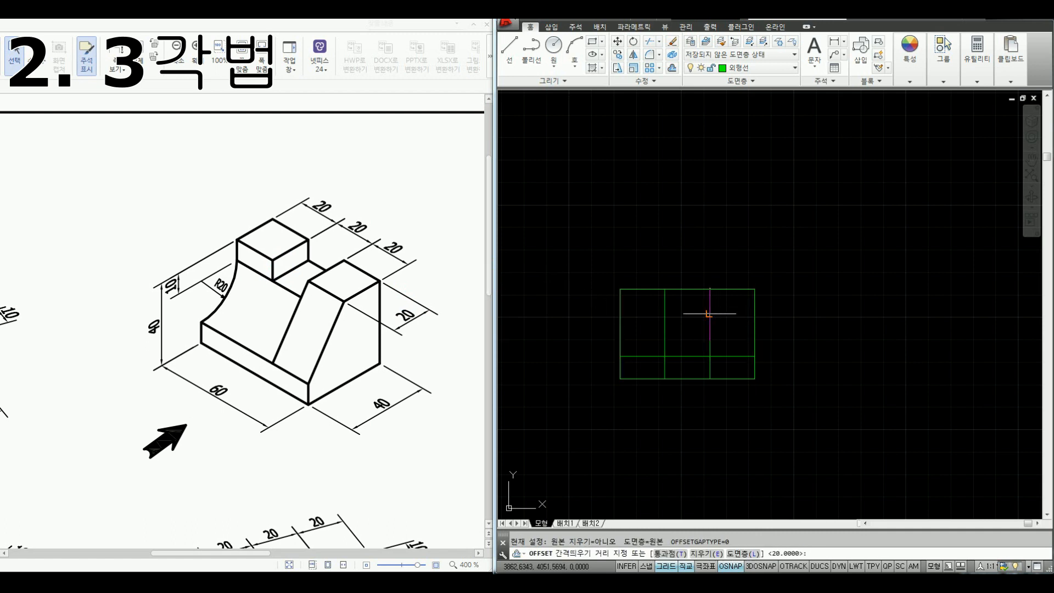
pyautogui.press('Return')
pyautogui.click(689, 289)
pyautogui.click(693, 300)
pyautogui.press('Escape')
# Step: Break the front view's top edge between the two inner vertical lines
pyautogui.write('ㄱr')
pyautogui.press('space')
pyautogui.press('Escape')
pyautogui.write('br')
pyautogui.press('space')
pyautogui.click(682, 291)
pyautogui.click(696, 291)
# Step: Fillet the four corners of the central notch into sharp joins between the top edges, inner verticals and notch floor
pyautogui.write('f')
pyautogui.press('space')
pyautogui.click(656, 290)
pyautogui.click(664, 300)
pyautogui.press('space')
pyautogui.click(665, 301)
pyautogui.click(692, 310)
pyautogui.press('space')
pyautogui.click(694, 311)
pyautogui.click(708, 300)
pyautogui.press('space')
pyautogui.click(709, 300)
pyautogui.click(720, 290)
pyautogui.press('Escape')
# Step: Extend the notch's right vertical edge down to the base's upper line
pyautogui.moveTo(725, 325); pyautogui.dragTo(722, 319, button='middle')
pyautogui.write('E')
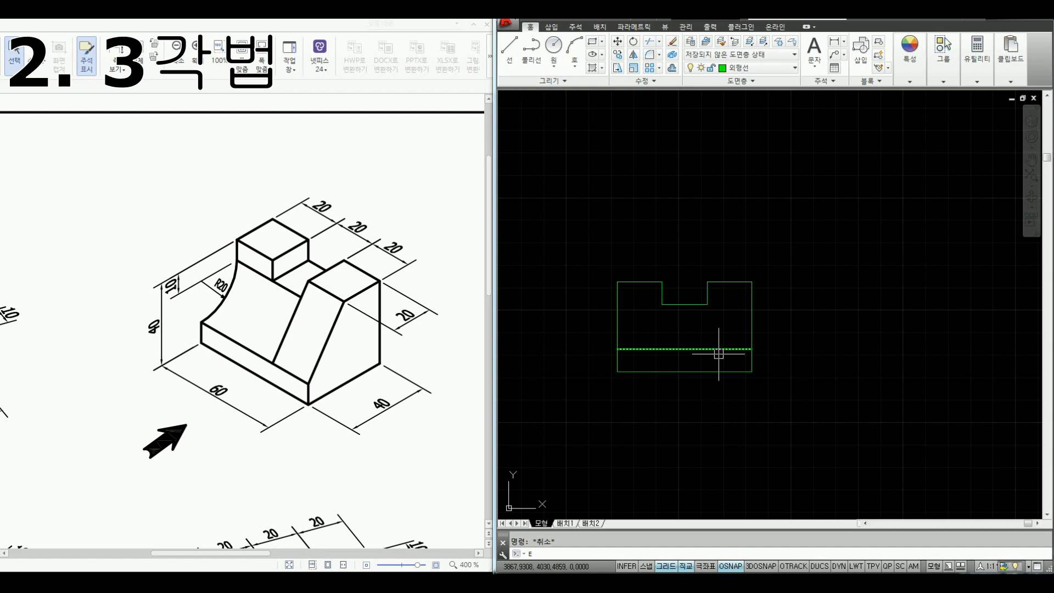
pyautogui.write('X')
pyautogui.press('space')
pyautogui.press('space')
pyautogui.click(707, 299)
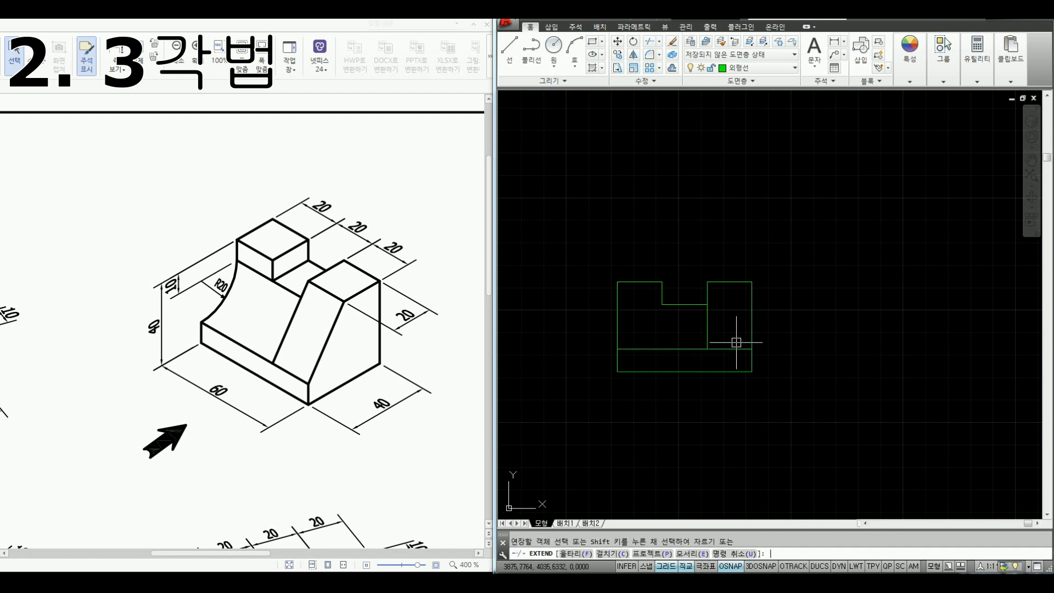
pyautogui.press('Escape')
# Step: Extend the notch floor line to the front view's left edge
pyautogui.write('EX')
pyautogui.press('space')
pyautogui.press('space')
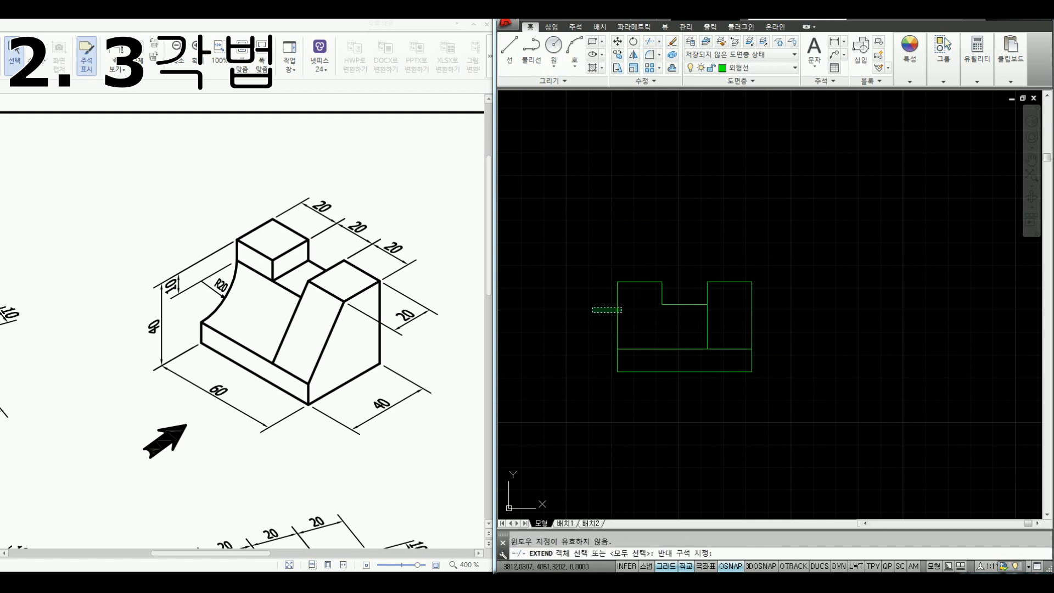
pyautogui.click(672, 305)
pyautogui.press('Escape')
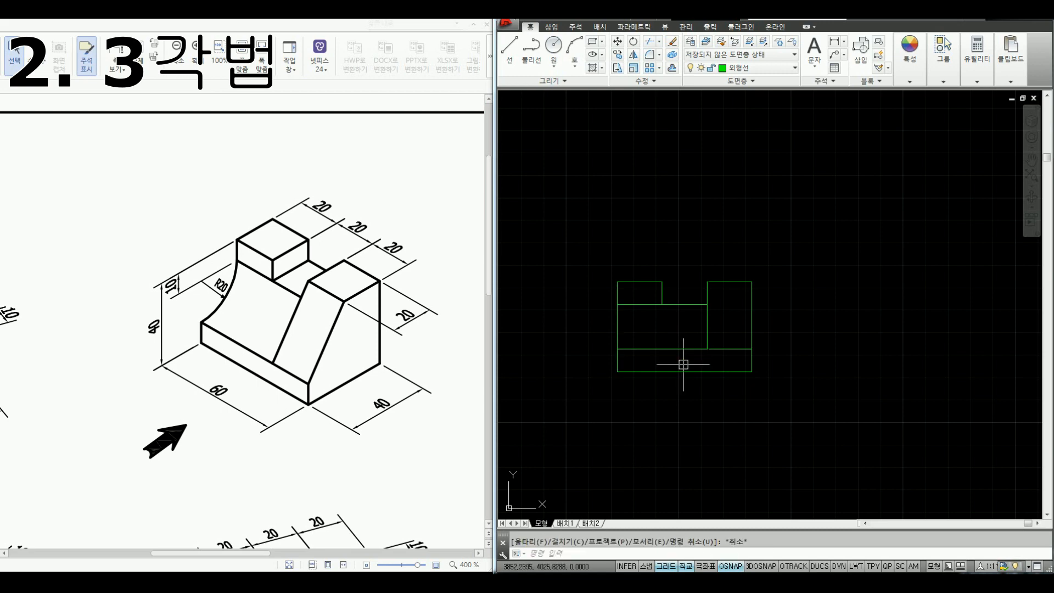
# Step: Switch to Inventor, show the part 2번.ipt and view it from the isometric, front and top directions
pyautogui.scroll(-3, 678, 360)
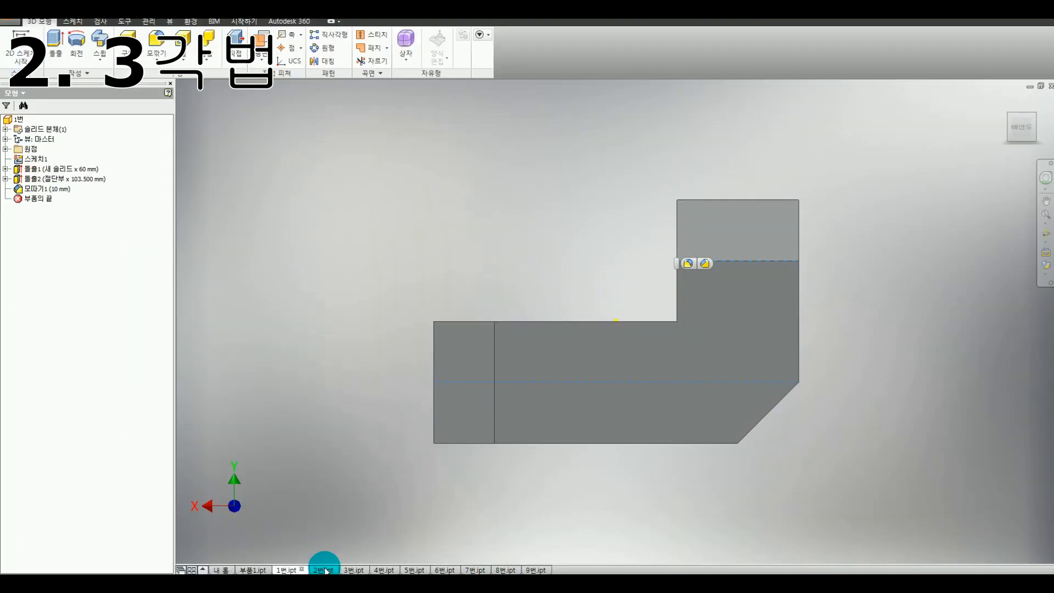
pyautogui.click(324, 571)
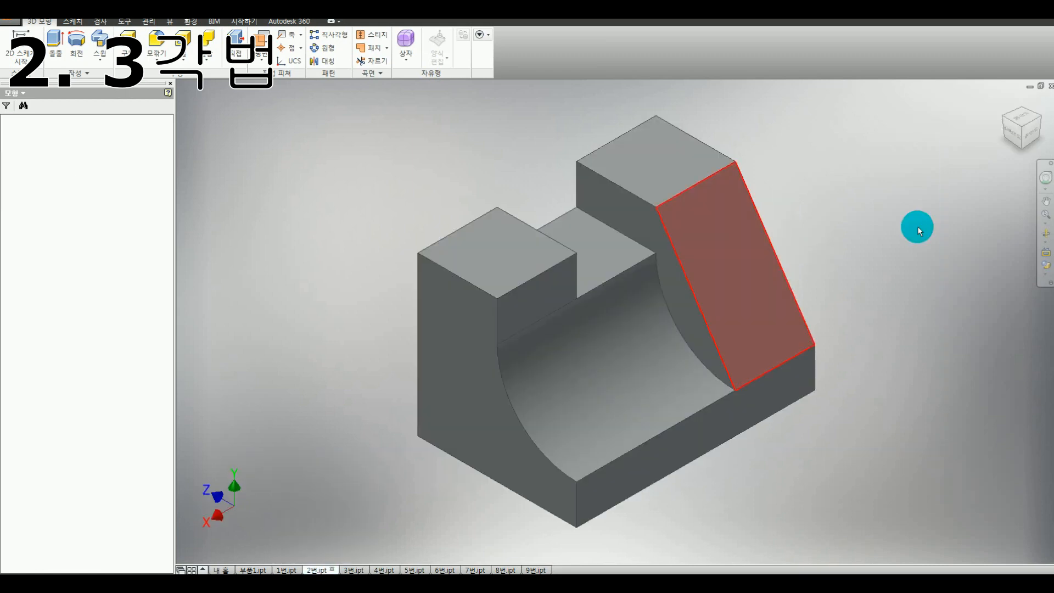
pyautogui.press('F6')
pyautogui.click(1028, 136)
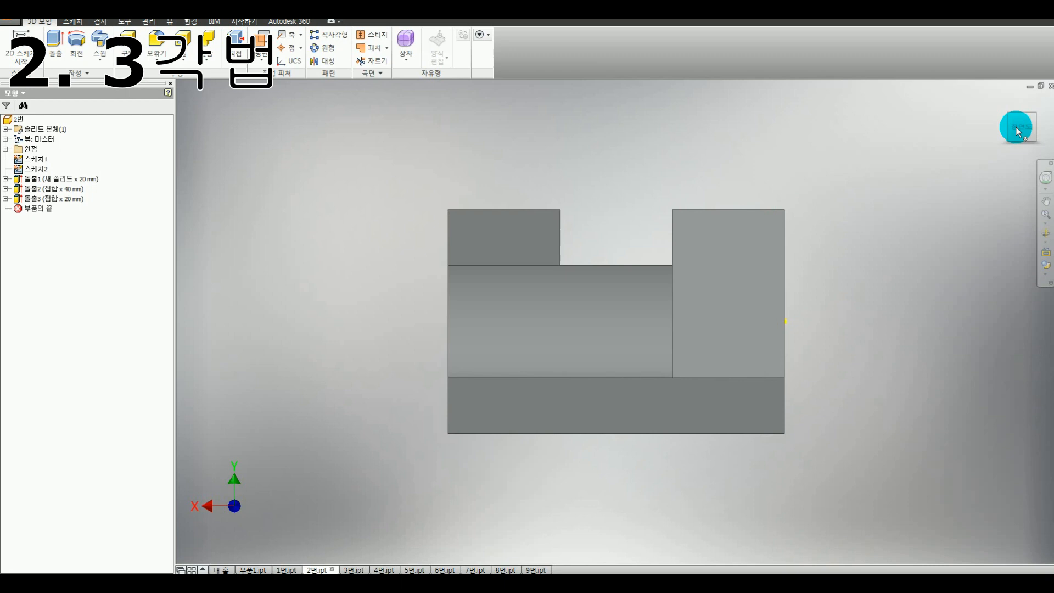
pyautogui.moveTo(1021, 121)
pyautogui.click(1025, 112)
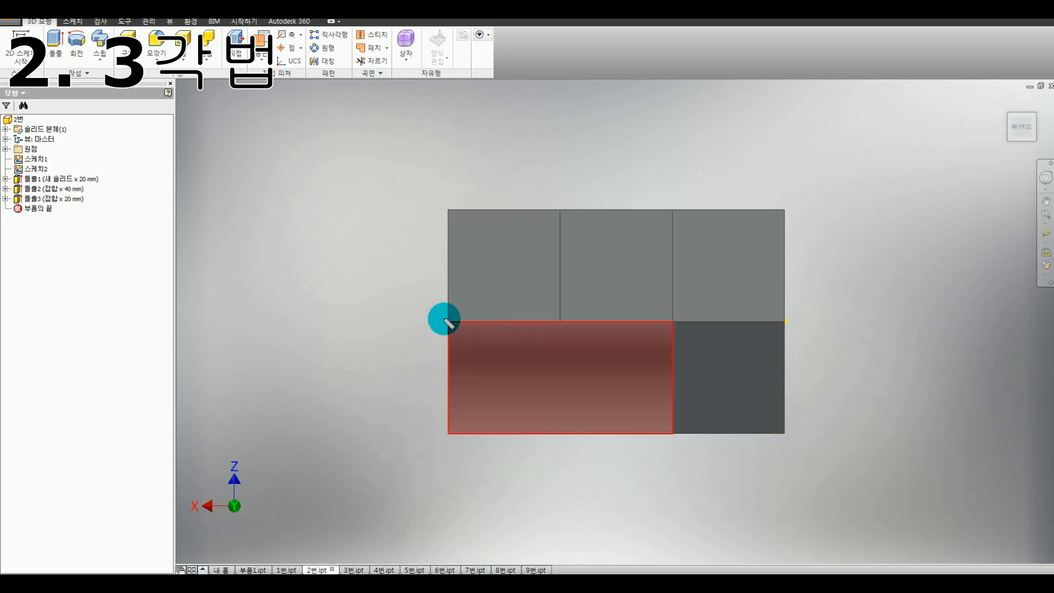
# Step: Examine the extent of the concave curved surface in the part's top view
pyautogui.hotkey('ctrl', 'alt', 'd')
pyautogui.moveTo(444, 319); pyautogui.dragTo(409, 426)
pyautogui.moveTo(650, 313)
pyautogui.mouseDown()
pyautogui.moveTo(628, 336)
pyautogui.moveTo(618, 457)
pyautogui.mouseUp()
pyautogui.moveTo(451, 324)
pyautogui.mouseDown()
pyautogui.moveTo(647, 428)
pyautogui.moveTo(652, 336)
pyautogui.moveTo(593, 333)
pyautogui.mouseUp()
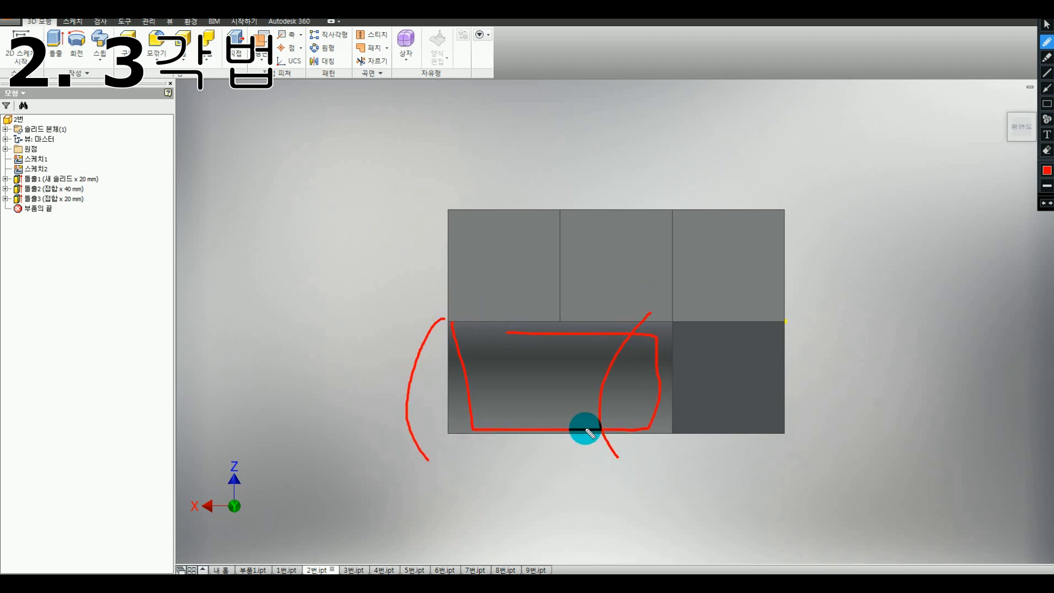
# Step: Examine the part's concave surface from an orbited direction and return the part to its top view
pyautogui.hotkey('ctrl', 'alt', 'd')
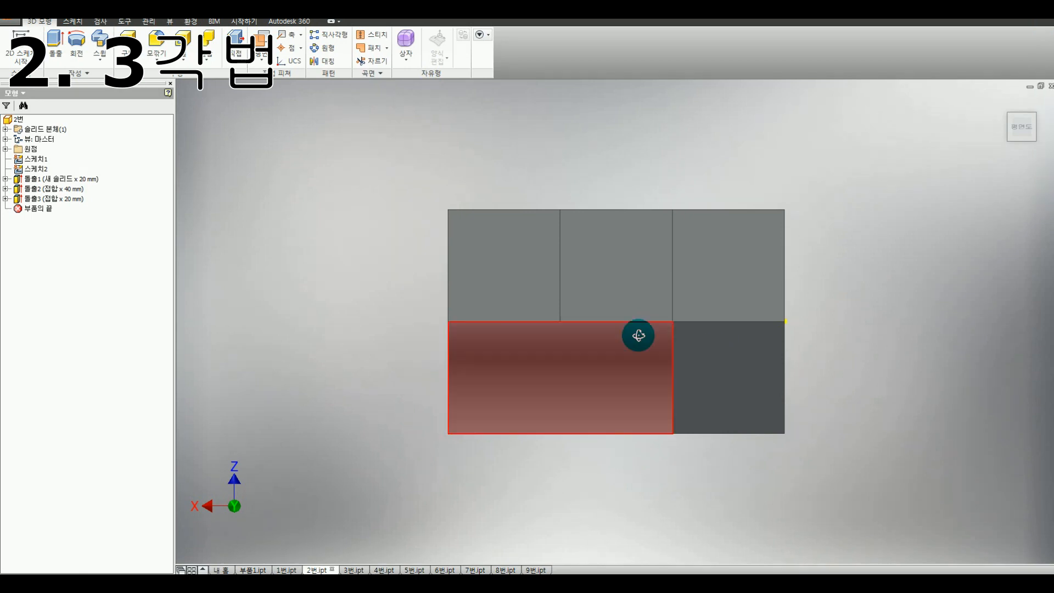
pyautogui.keyDown('shift'); pyautogui.moveTo(774, 379); pyautogui.dragTo(1027, 132, button='middle'); pyautogui.keyUp('shift')
pyautogui.click(1026, 130)
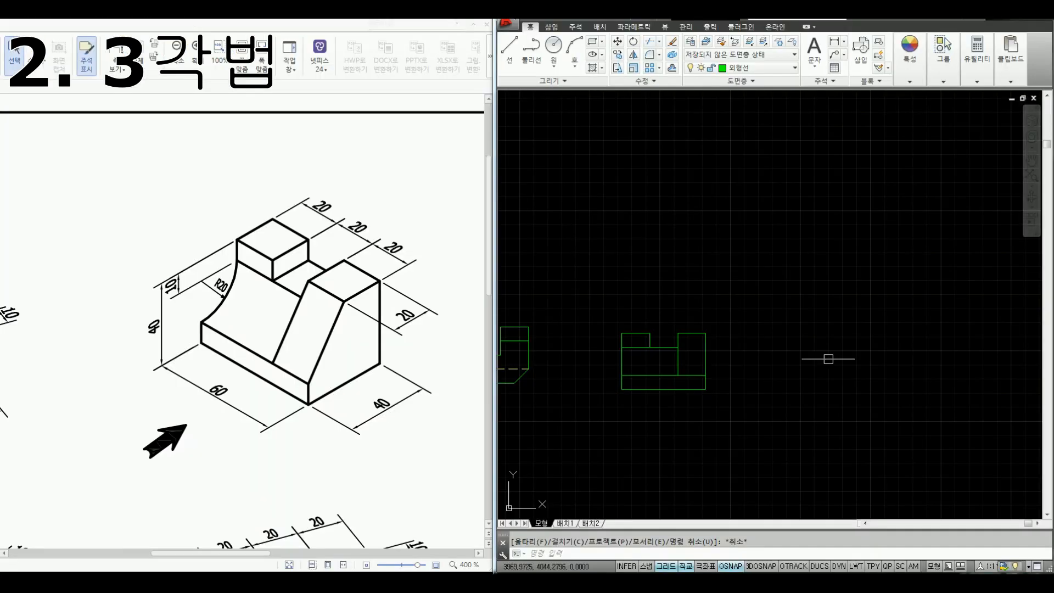
# Step: Switch to AutoCAD and draw vertical projection lines upward from the front view's upper left and upper right corners
pyautogui.write('l')
pyautogui.press('Return')
pyautogui.click(621, 333)
pyautogui.click(640, 229)
pyautogui.moveTo(380, 281)
pyautogui.mouseDown()
pyautogui.moveTo(399, 298)
pyautogui.moveTo(356, 311)
pyautogui.mouseUp()
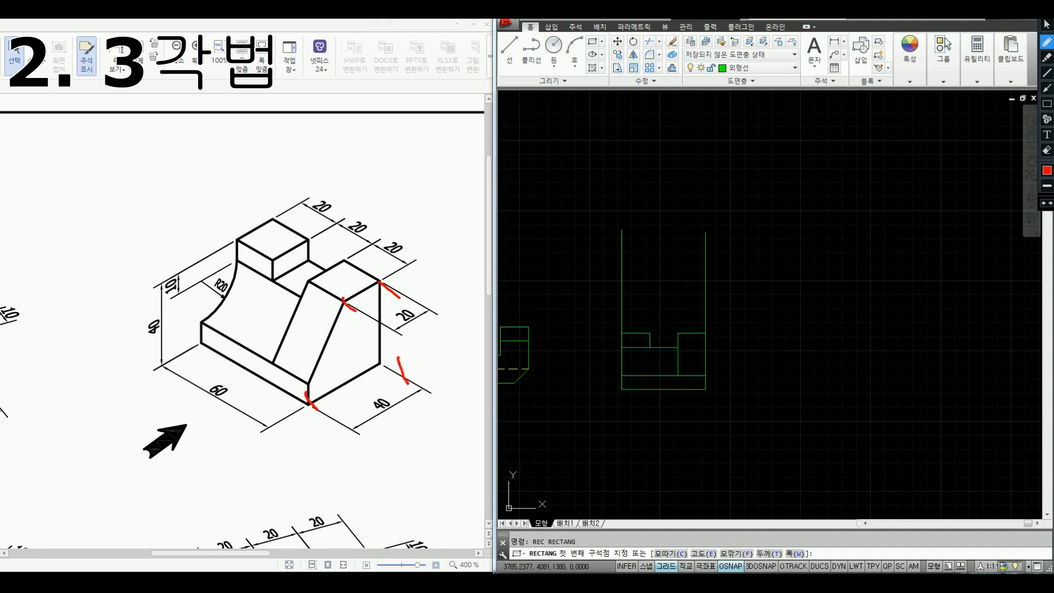
pyautogui.press('Escape')
pyautogui.press('Escape')
# Step: Draw a 60 by 40 rectangle between the two projection lines above the front view and explode it into lines
pyautogui.write('rec')
pyautogui.press('space')
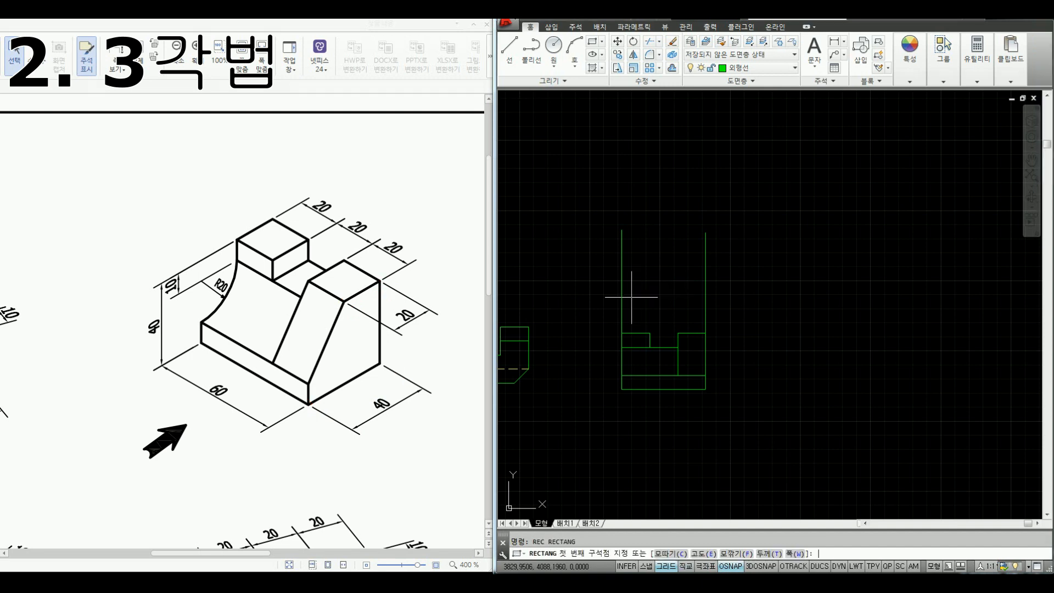
pyautogui.click(622, 299)
pyautogui.write('@60,40')
pyautogui.press('space')
pyautogui.press('Escape')
pyautogui.click(685, 269)
pyautogui.click(665, 236)
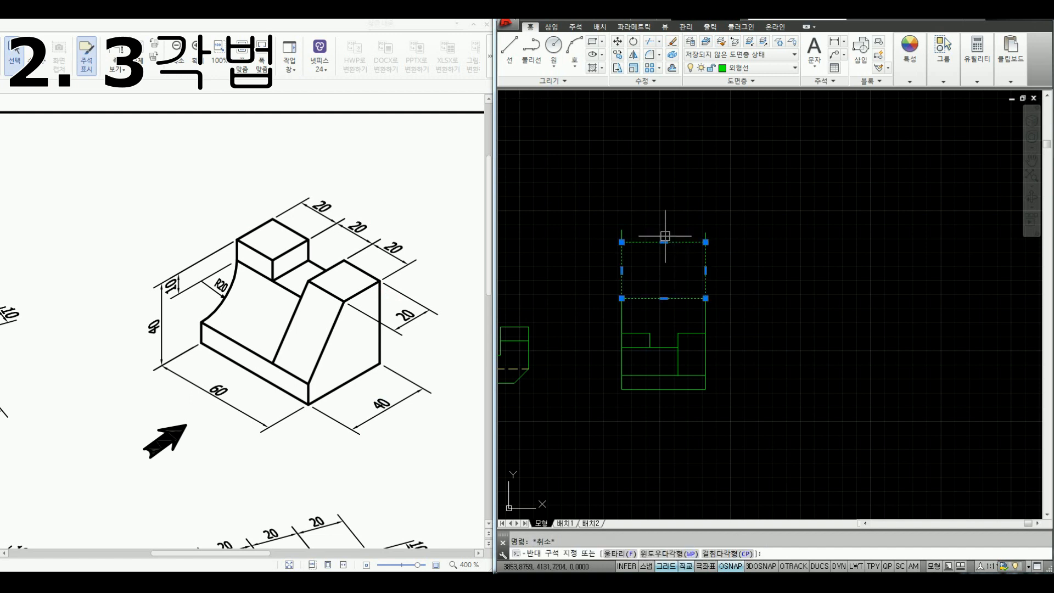
pyautogui.press('Escape')
# Step: Offset the top view's upper edge downward by 20
pyautogui.write('o')
pyautogui.press('space')
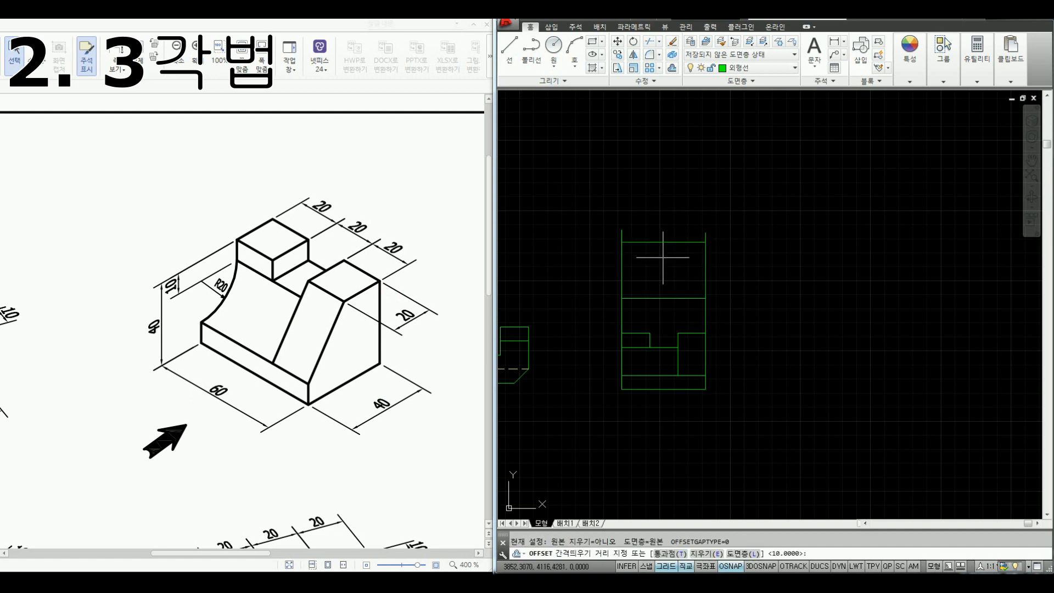
pyautogui.press('space')
pyautogui.click(664, 242)
pyautogui.click(678, 281)
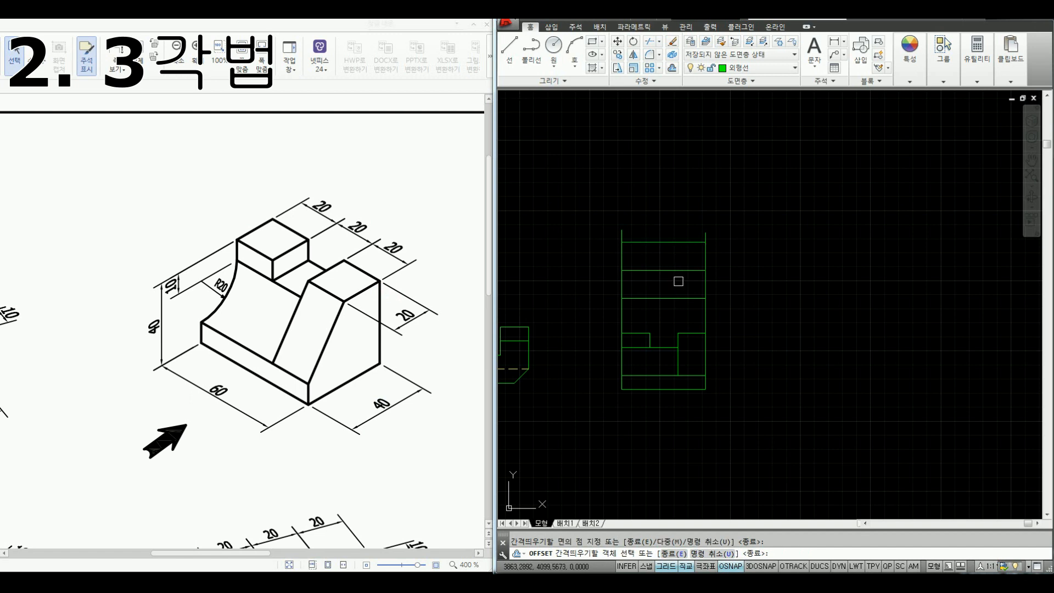
pyautogui.press('space')
# Step: Offset the top view's right edge leftward twice at a spacing of 20
pyautogui.press('space')
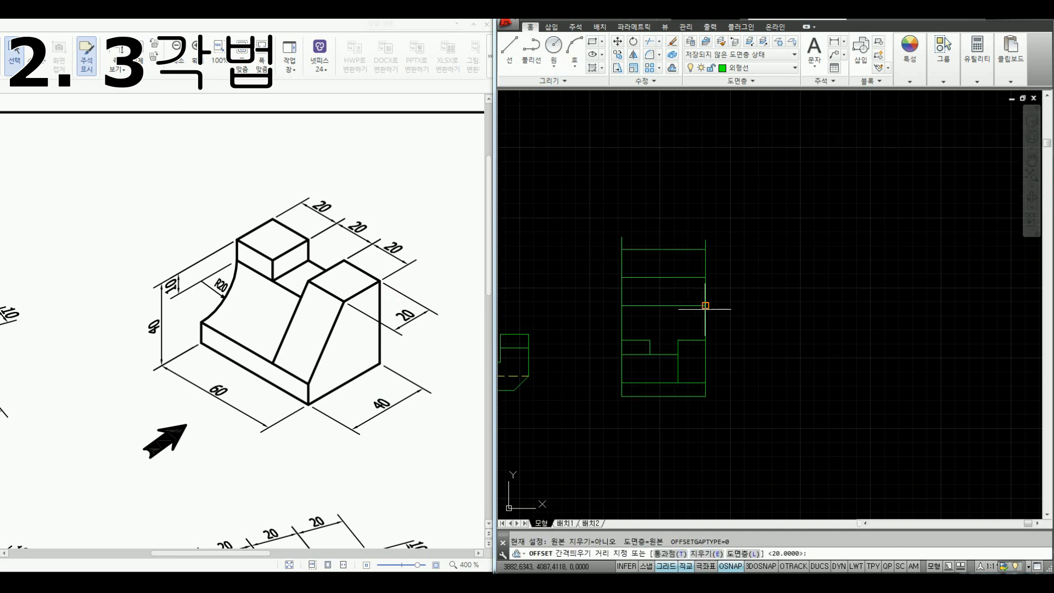
pyautogui.press('space')
pyautogui.click(706, 305)
pyautogui.click(640, 298)
pyautogui.press('space')
# Step: Trim the left divider below the top view's middle line and delete the two vertical projection lines between the views
pyautogui.write('tr')
pyautogui.press('space')
pyautogui.scroll(2, 665, 283)
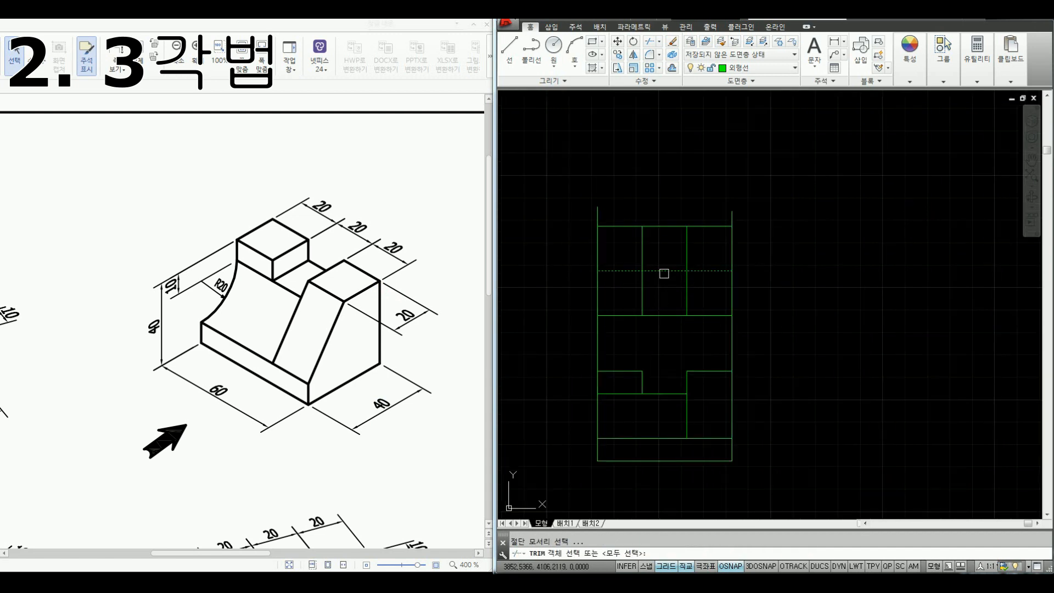
pyautogui.press('space')
pyautogui.press('Escape')
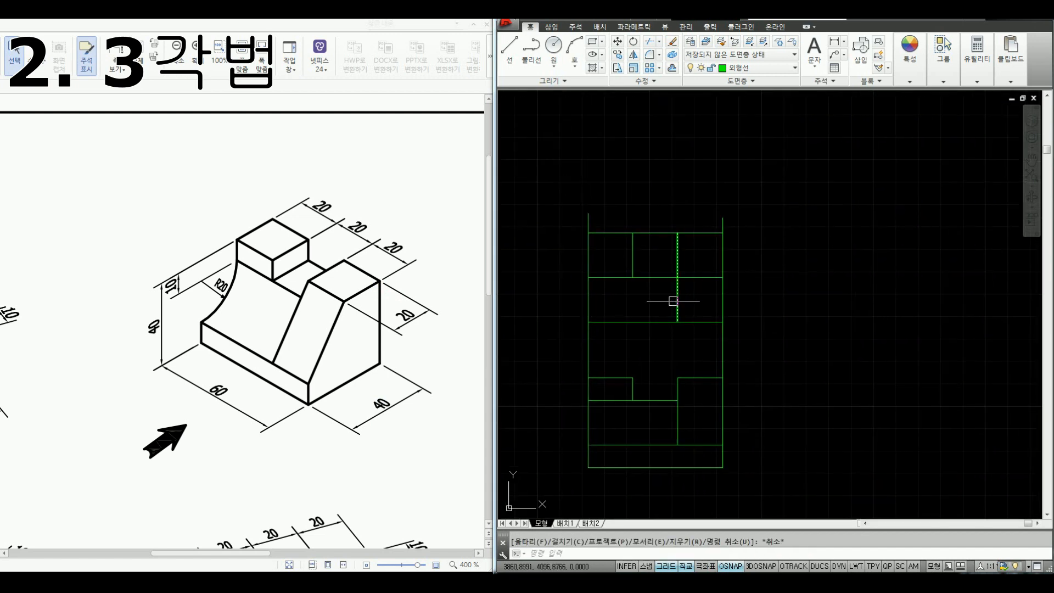
pyautogui.moveTo(748, 346); pyautogui.dragTo(563, 356)
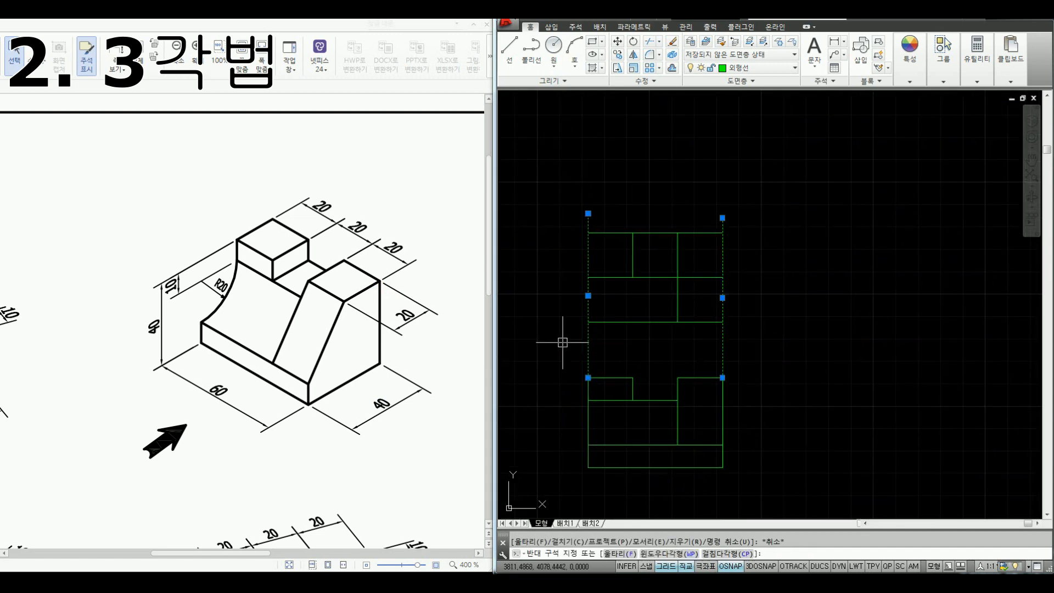
pyautogui.press('Delete')
# Step: Examine on the isometric drawing which upper, notch and front faces make up the top view
pyautogui.hotkey('ctrl', 'alt', 'd')
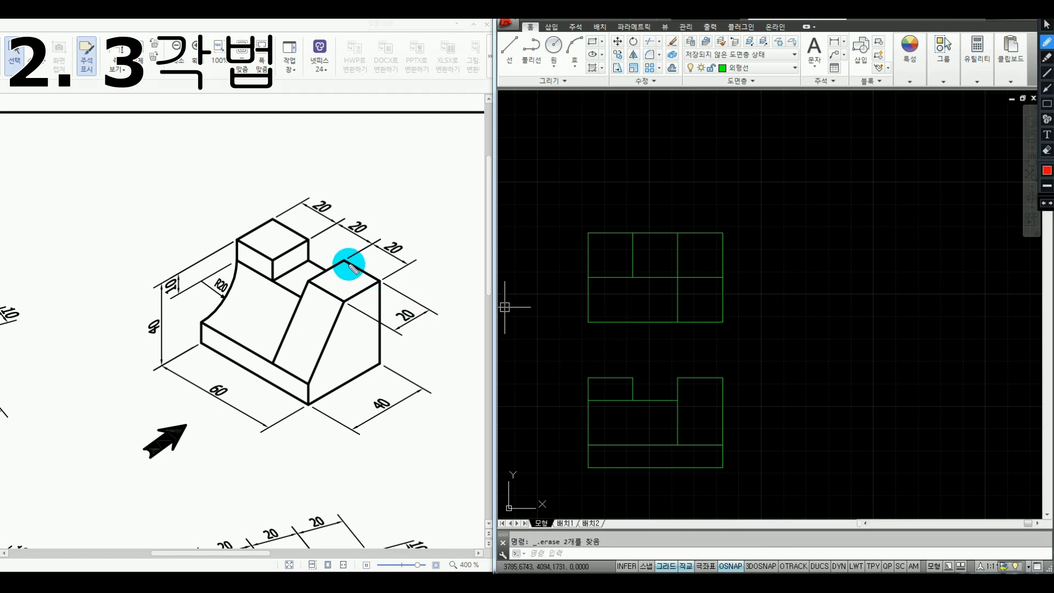
pyautogui.moveTo(346, 258)
pyautogui.mouseDown()
pyautogui.moveTo(322, 292)
pyautogui.moveTo(378, 287)
pyautogui.moveTo(356, 265)
pyautogui.moveTo(277, 301)
pyautogui.moveTo(323, 310)
pyautogui.moveTo(340, 301)
pyautogui.mouseUp()
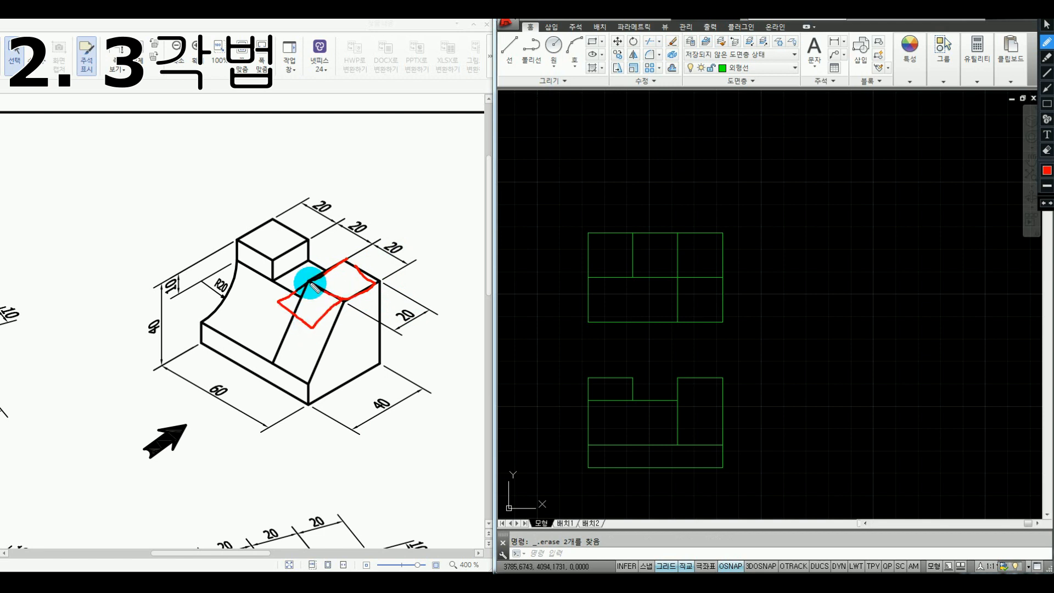
pyautogui.moveTo(295, 271)
pyautogui.mouseDown()
pyautogui.moveTo(278, 266)
pyautogui.moveTo(298, 242)
pyautogui.moveTo(347, 260)
pyautogui.moveTo(252, 242)
pyautogui.moveTo(245, 229)
pyautogui.moveTo(285, 222)
pyautogui.moveTo(305, 236)
pyautogui.mouseUp()
pyautogui.click(270, 290)
pyautogui.click(266, 301)
pyautogui.click(260, 310)
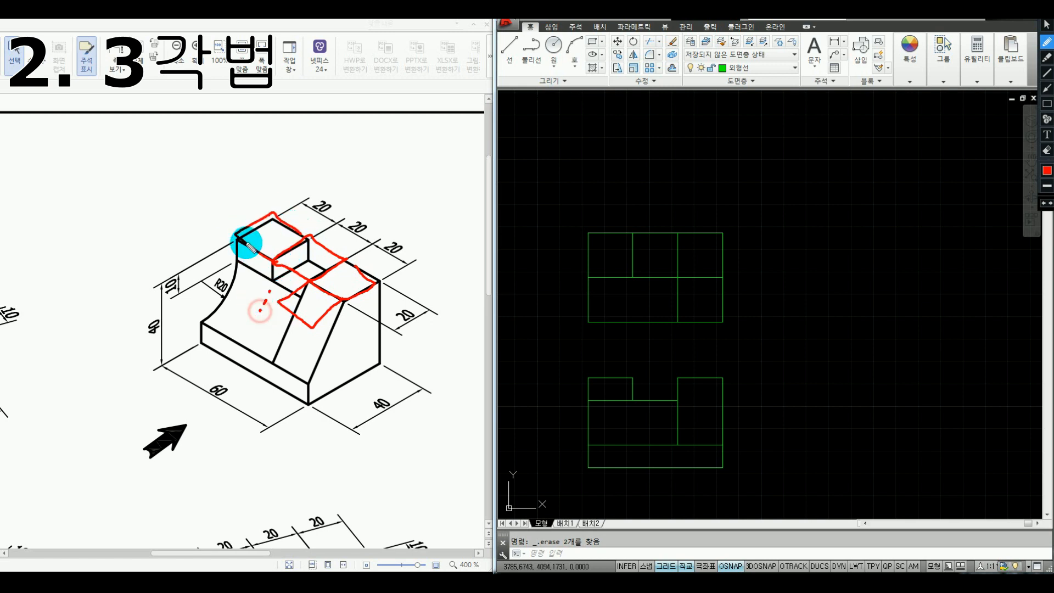
pyautogui.moveTo(235, 235)
pyautogui.mouseDown()
pyautogui.moveTo(215, 257)
pyautogui.moveTo(279, 299)
pyautogui.mouseUp()
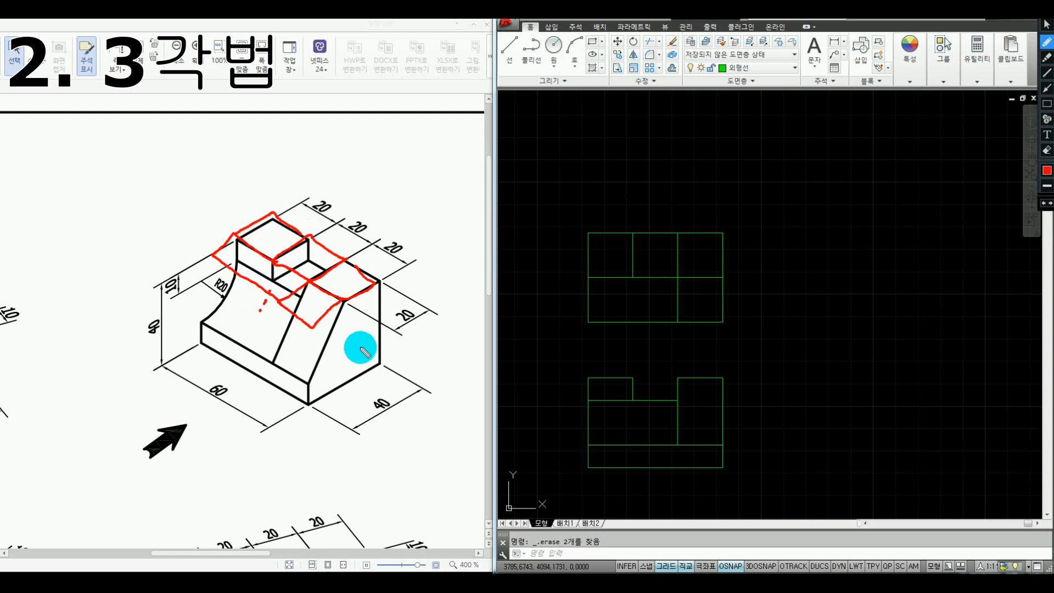
pyautogui.moveTo(718, 199)
pyautogui.mouseDown()
pyautogui.moveTo(557, 304)
pyautogui.moveTo(671, 222)
pyautogui.mouseUp()
pyautogui.press('Escape')
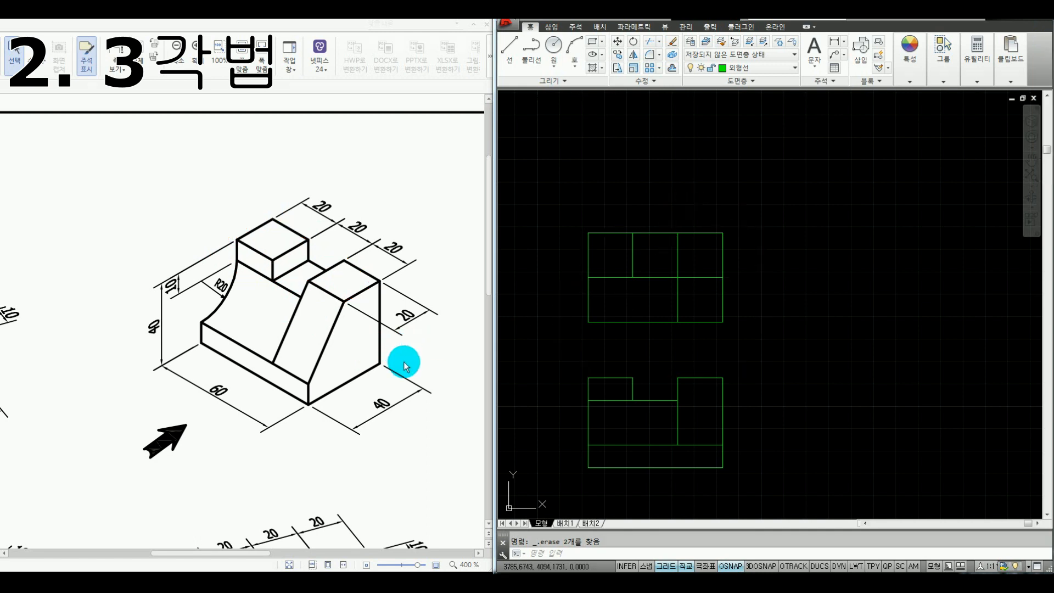
# Step: Examine the isometric from the right side direction for its outline and the hidden notch and curve lines
pyautogui.hotkey('ctrl', 'alt', 'd')
pyautogui.moveTo(432, 406)
pyautogui.mouseDown()
pyautogui.moveTo(380, 378)
pyautogui.moveTo(398, 373)
pyautogui.mouseUp()
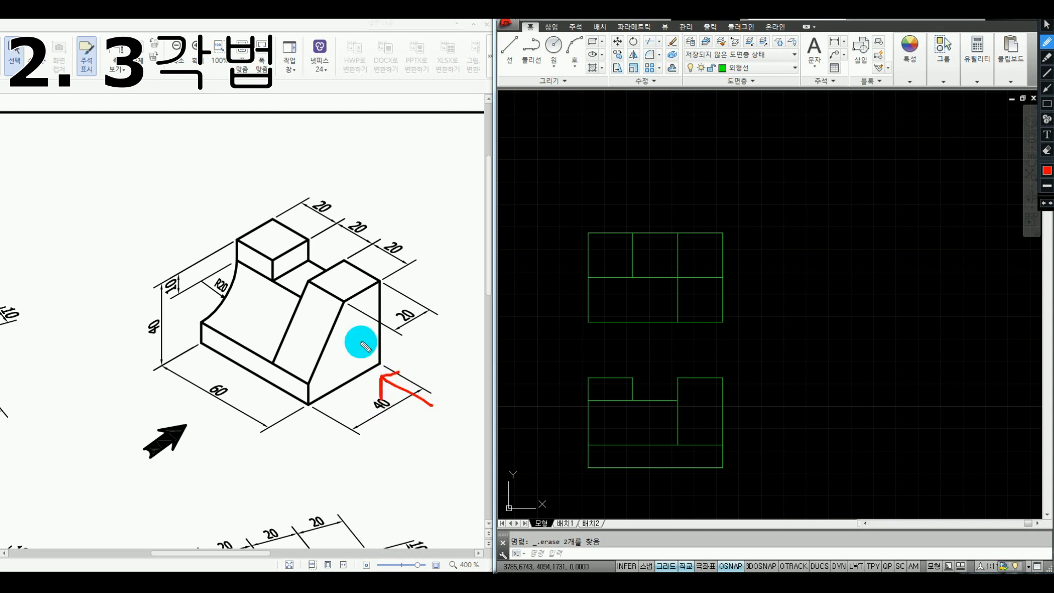
pyautogui.moveTo(240, 237)
pyautogui.mouseDown()
pyautogui.moveTo(193, 235)
pyautogui.moveTo(122, 313)
pyautogui.moveTo(246, 349)
pyautogui.moveTo(247, 236)
pyautogui.moveTo(195, 240)
pyautogui.mouseUp()
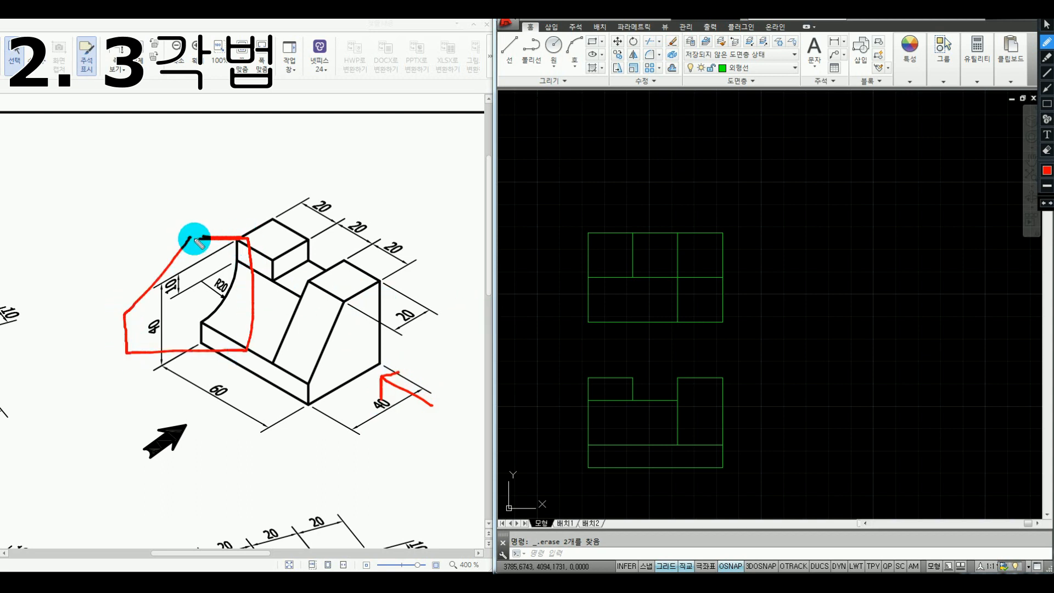
pyautogui.moveTo(273, 262)
pyautogui.mouseDown()
pyautogui.moveTo(273, 277)
pyautogui.moveTo(314, 295)
pyautogui.mouseUp()
pyautogui.moveTo(193, 240); pyautogui.dragTo(193, 265)
pyautogui.moveTo(273, 277); pyautogui.dragTo(306, 261)
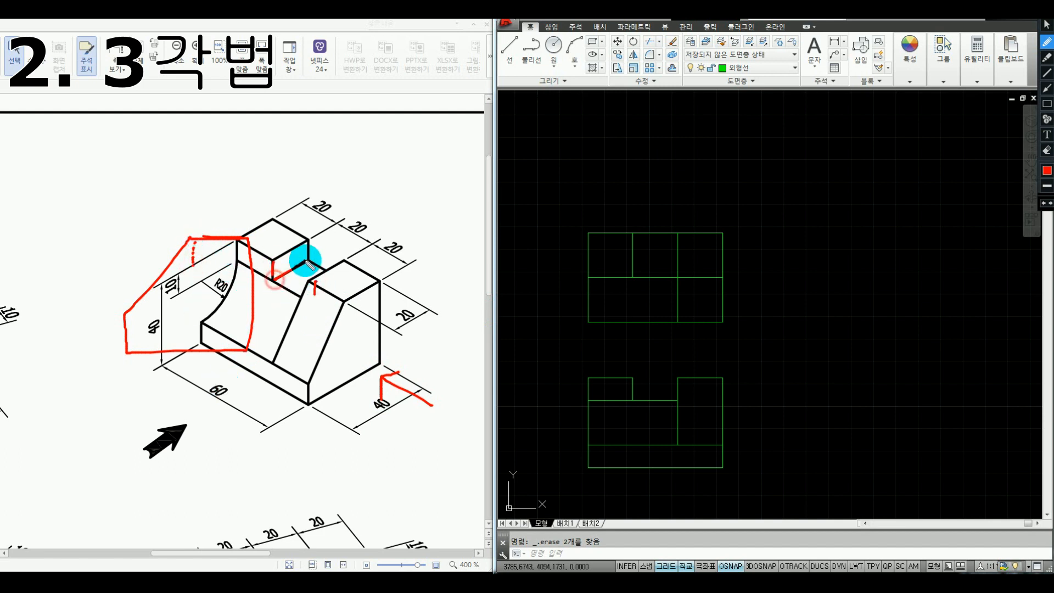
pyautogui.moveTo(196, 265)
pyautogui.mouseDown()
pyautogui.moveTo(229, 265)
pyautogui.moveTo(209, 320)
pyautogui.mouseUp()
pyautogui.moveTo(315, 295); pyautogui.dragTo(282, 343)
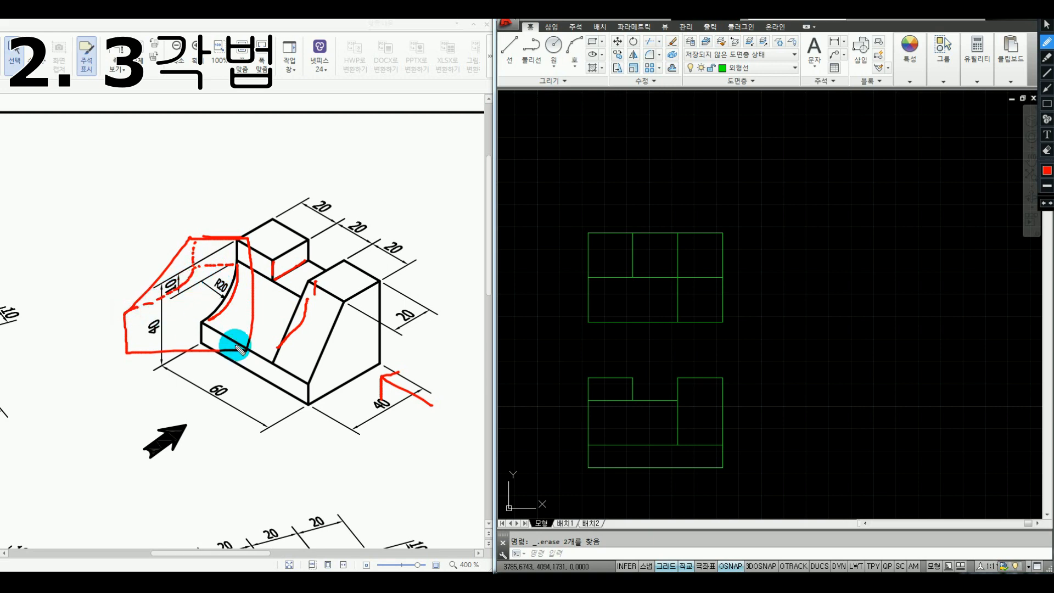
pyautogui.press('Escape')
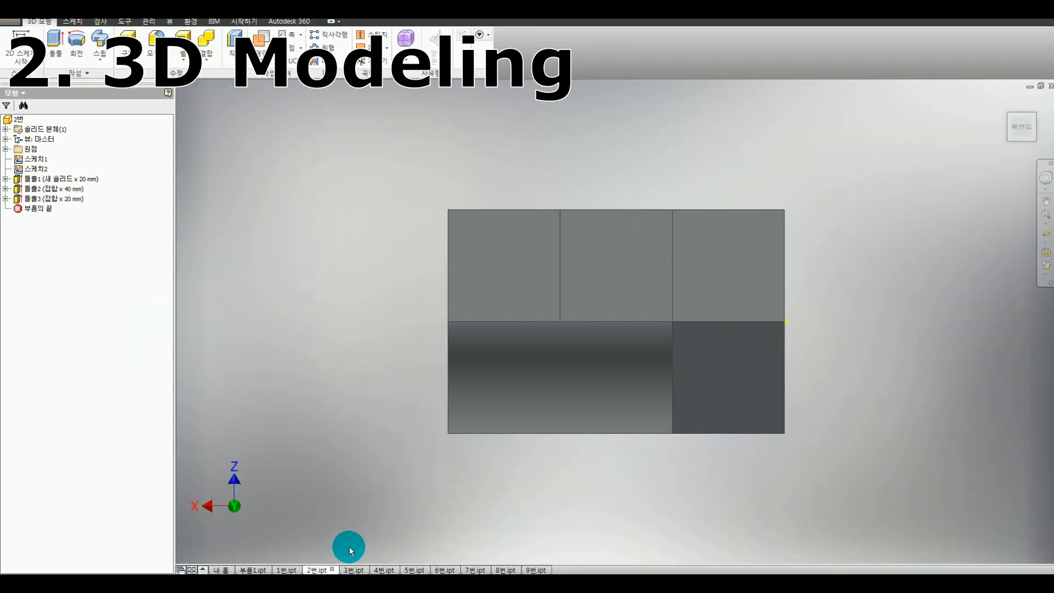
# Step: Switch to Inventor and examine the part's right side, the notch edges and the concave curve's edge from several directions
pyautogui.click(1026, 144)
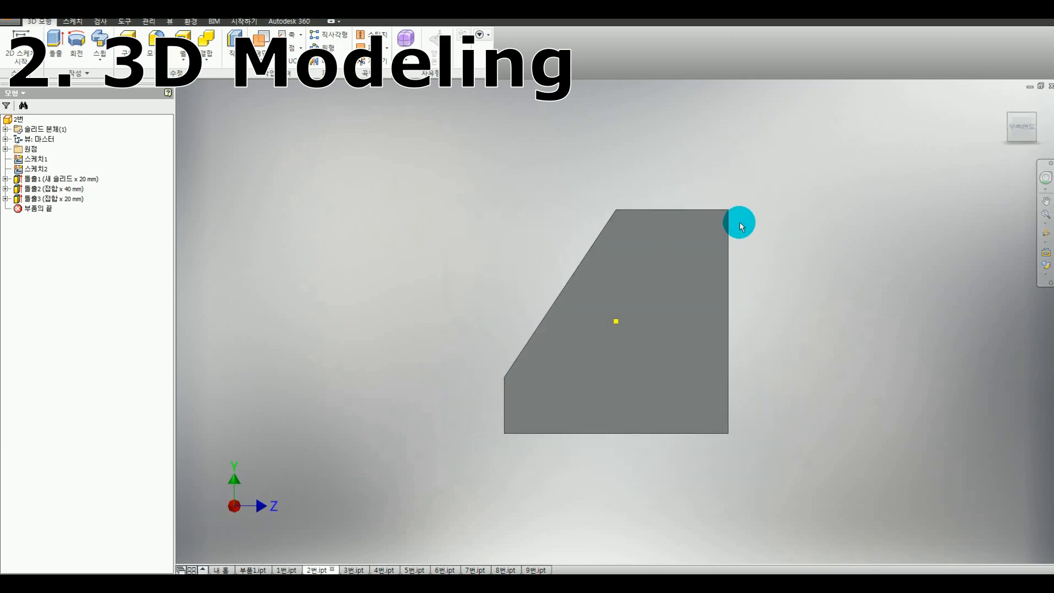
pyautogui.keyDown('shift'); pyautogui.moveTo(598, 324); pyautogui.dragTo(637, 302, button='middle'); pyautogui.keyUp('shift')
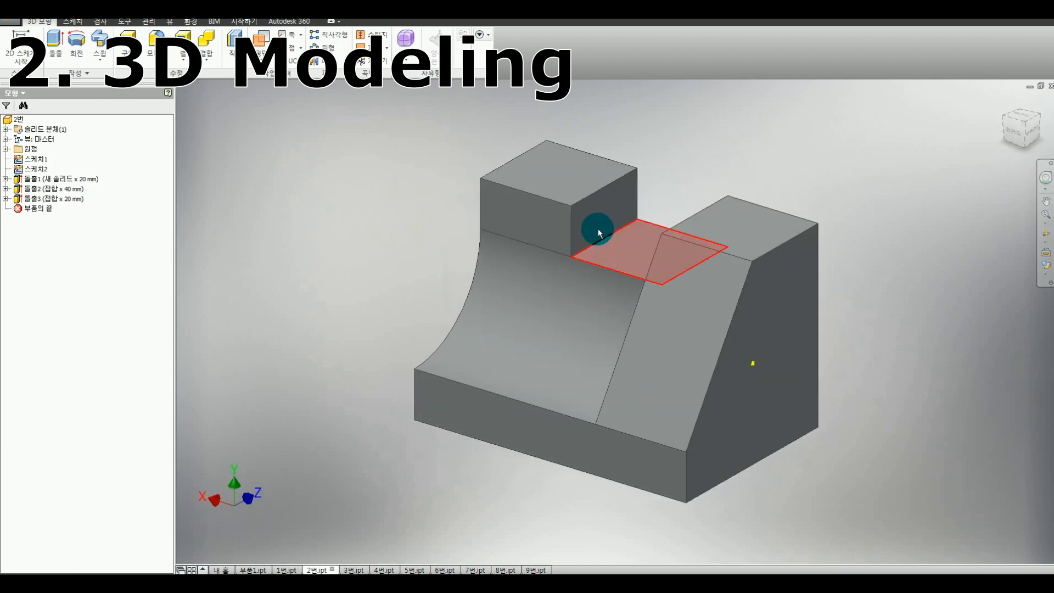
pyautogui.click(598, 244)
pyautogui.keyDown('shift'); pyautogui.moveTo(548, 268); pyautogui.dragTo(630, 272, button='middle'); pyautogui.keyUp('shift')
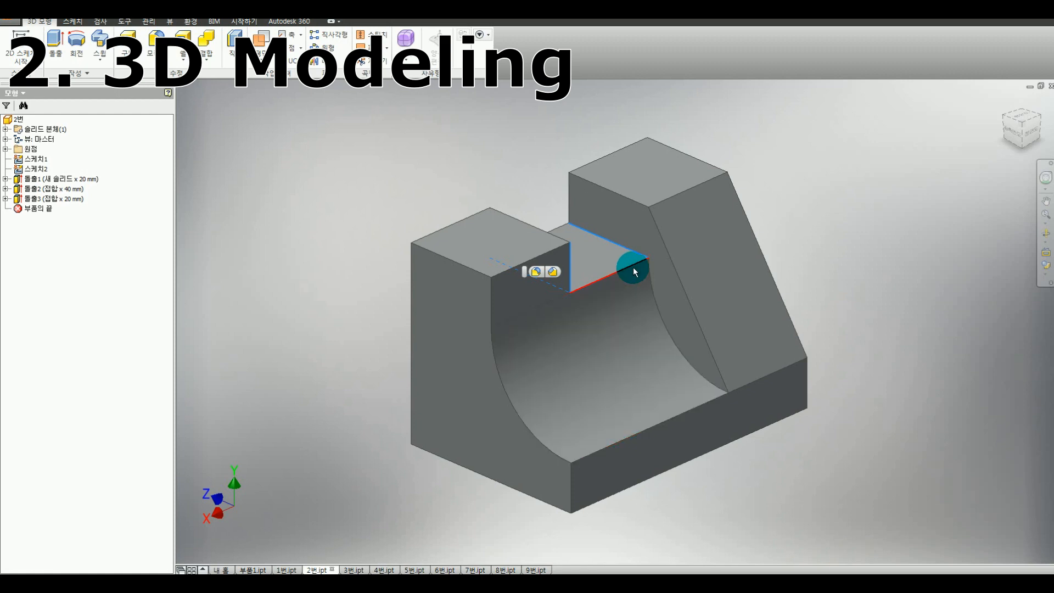
pyautogui.click(652, 289)
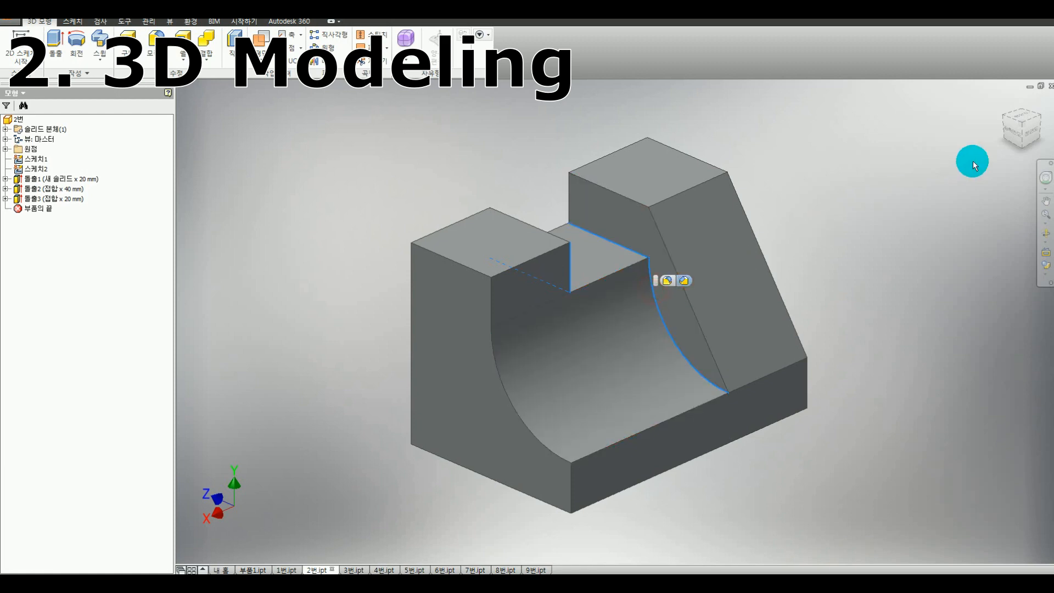
# Step: Examine in the part's right side view where the notch wall, notch floor and concave arc run as hidden lines
pyautogui.click(1038, 133)
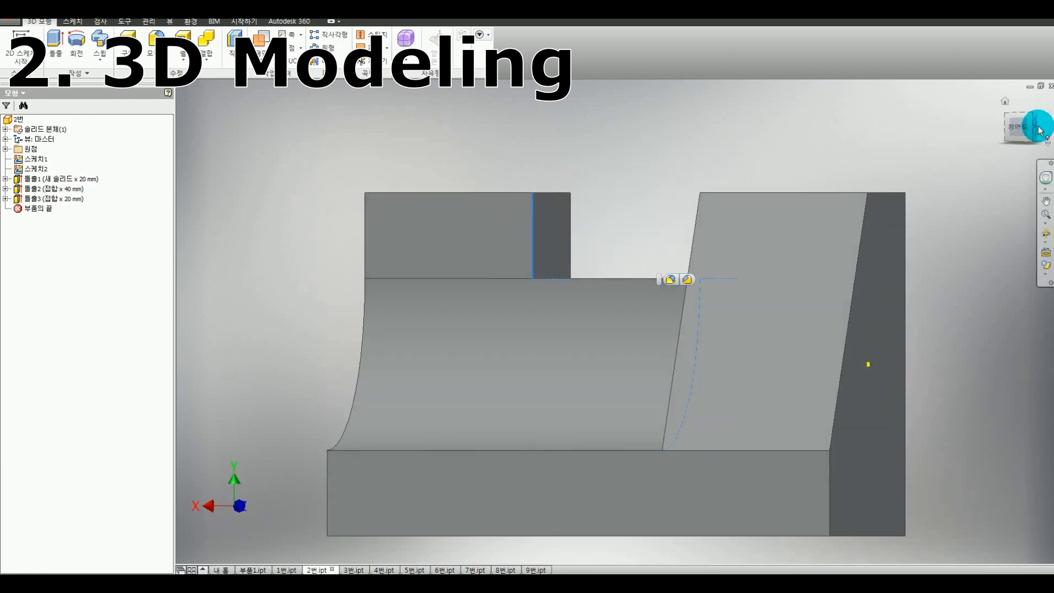
pyautogui.hotkey('ctrl', 'alt', 'd')
pyautogui.moveTo(615, 194); pyautogui.dragTo(613, 214)
pyautogui.moveTo(613, 220); pyautogui.dragTo(613, 227)
pyautogui.moveTo(614, 235)
pyautogui.mouseDown()
pyautogui.moveTo(619, 278)
pyautogui.moveTo(785, 278)
pyautogui.mouseUp()
pyautogui.moveTo(615, 286)
pyautogui.mouseDown()
pyautogui.moveTo(612, 315)
pyautogui.moveTo(565, 390)
pyautogui.moveTo(447, 455)
pyautogui.mouseUp()
pyautogui.hotkey('ctrl', 'alt', 'd')
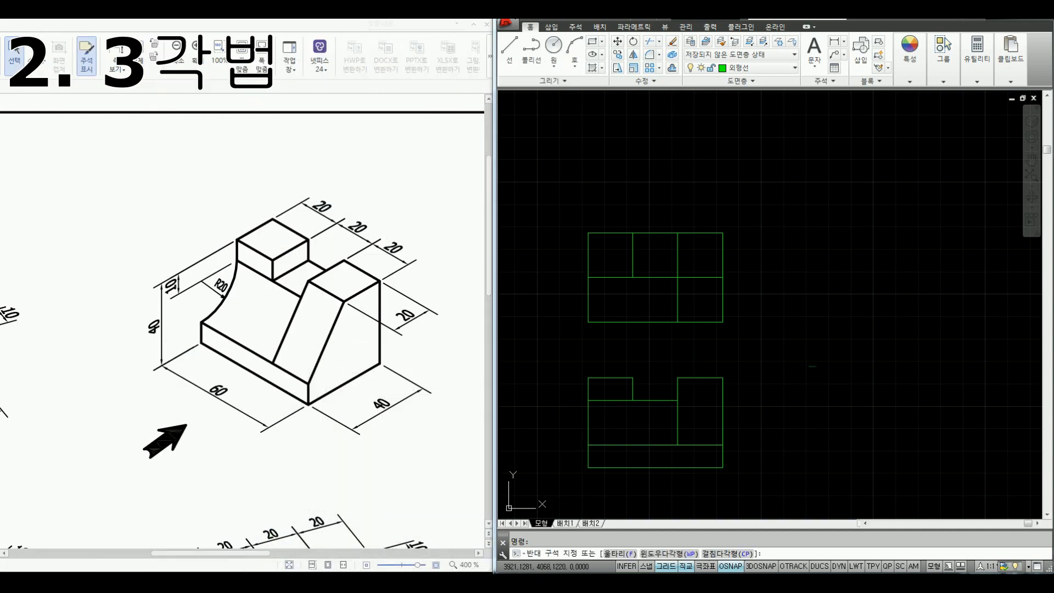
# Step: Switch to AutoCAD and draw horizontal projection lines rightward from the top view's upper right and lower right corners
pyautogui.moveTo(800, 350); pyautogui.dragTo(746, 323, button='middle')
pyautogui.press('Return')
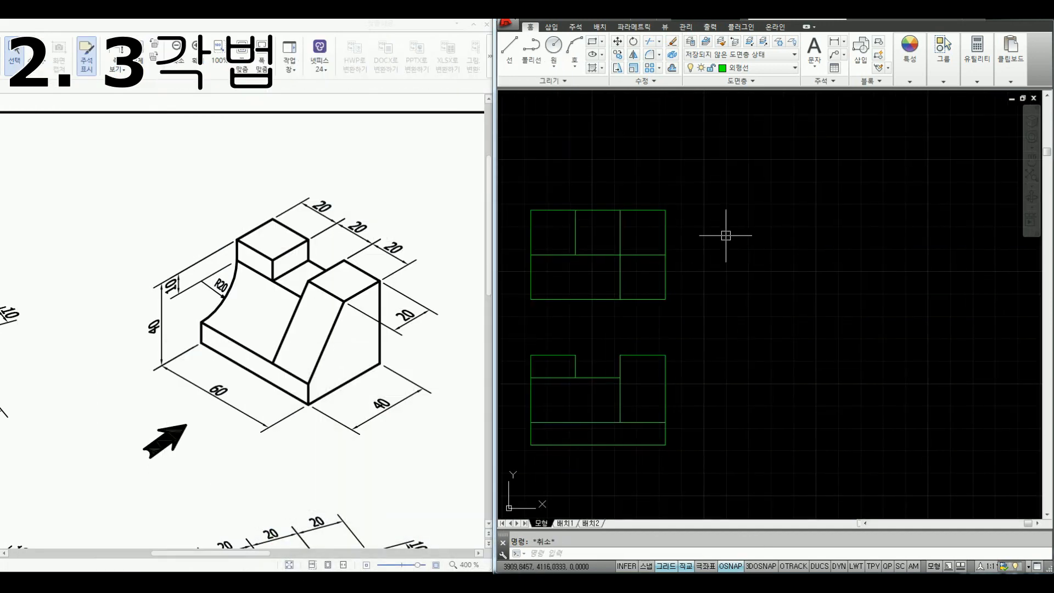
pyautogui.click(668, 210)
pyautogui.click(854, 210)
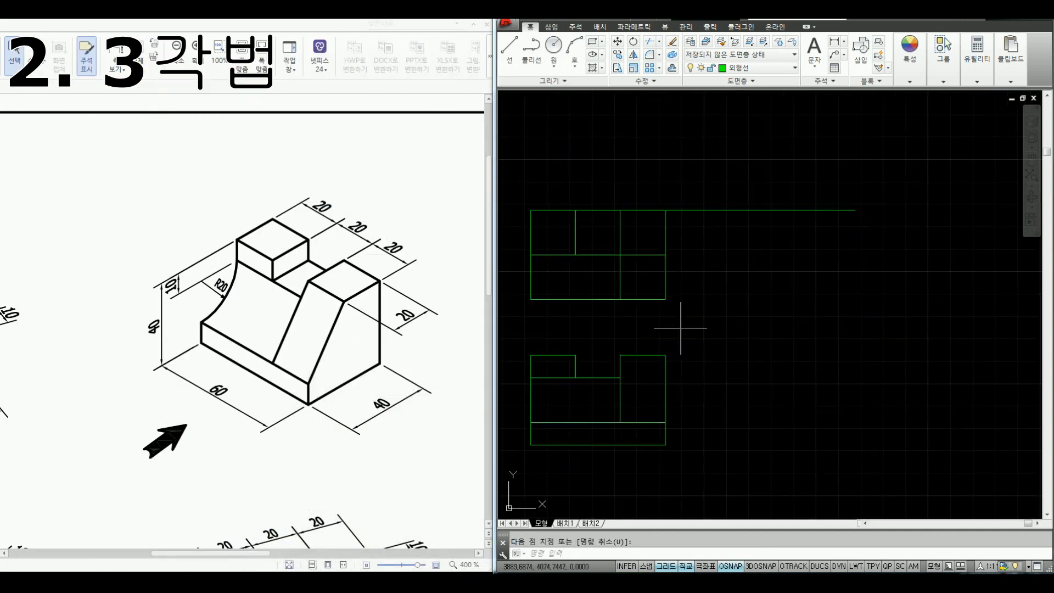
pyautogui.press('Return')
# Step: Draw horizontal projection lines rightward from the front view's upper right and lower right corners
pyautogui.press('Return')
pyautogui.click(666, 355)
pyautogui.click(859, 356)
pyautogui.press('Return')
pyautogui.press('Return')
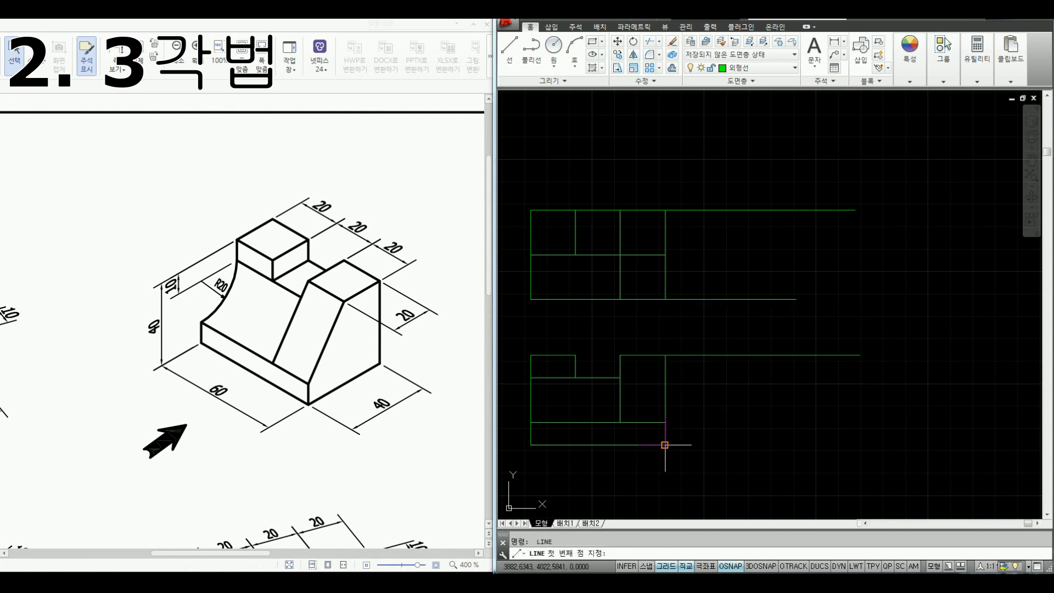
pyautogui.click(663, 447)
pyautogui.click(881, 436)
pyautogui.press('Return')
# Step: Draw a 45° miter line from between the two views up across the top view's projection lines
pyautogui.press('Return')
pyautogui.click(708, 329)
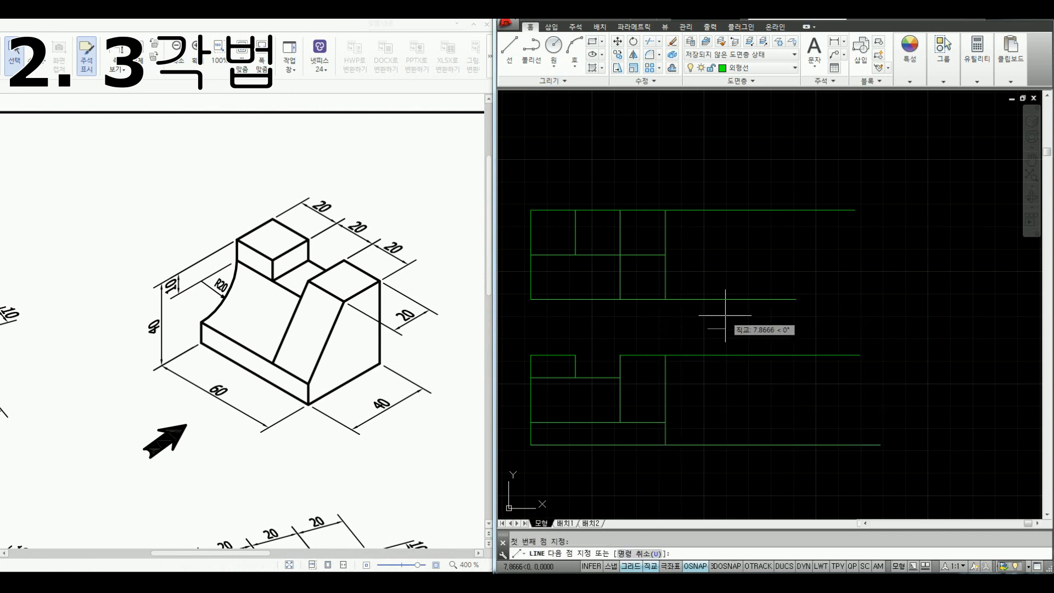
pyautogui.write('<45')
pyautogui.press('Return')
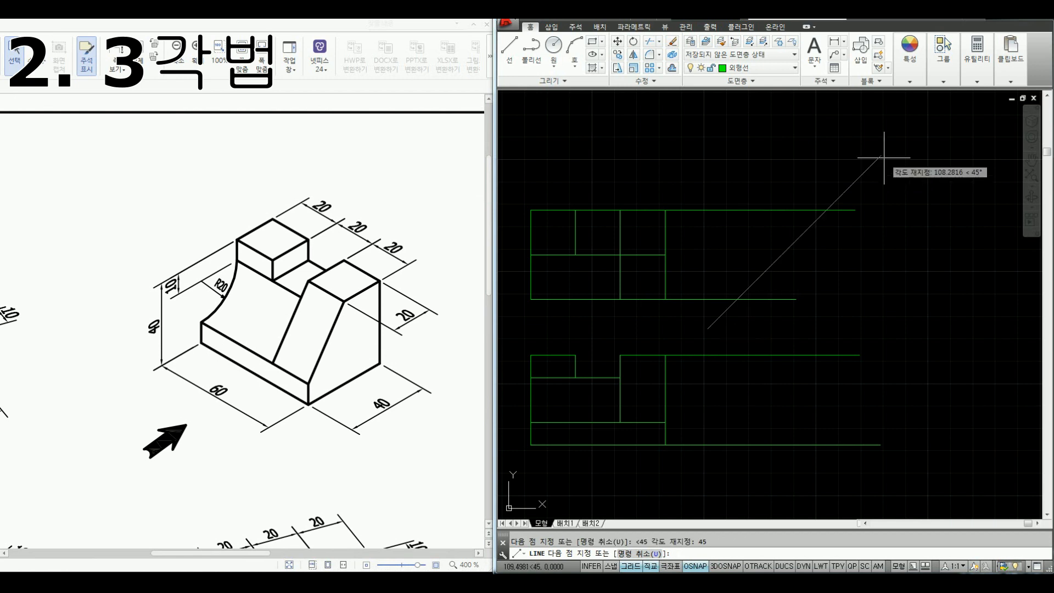
pyautogui.click(884, 158)
pyautogui.press('Return')
# Step: Draw vertical lines down from the miter line's intersections with the top view's projection lines past the front view's base projection line
pyautogui.press('Return')
pyautogui.click(826, 211)
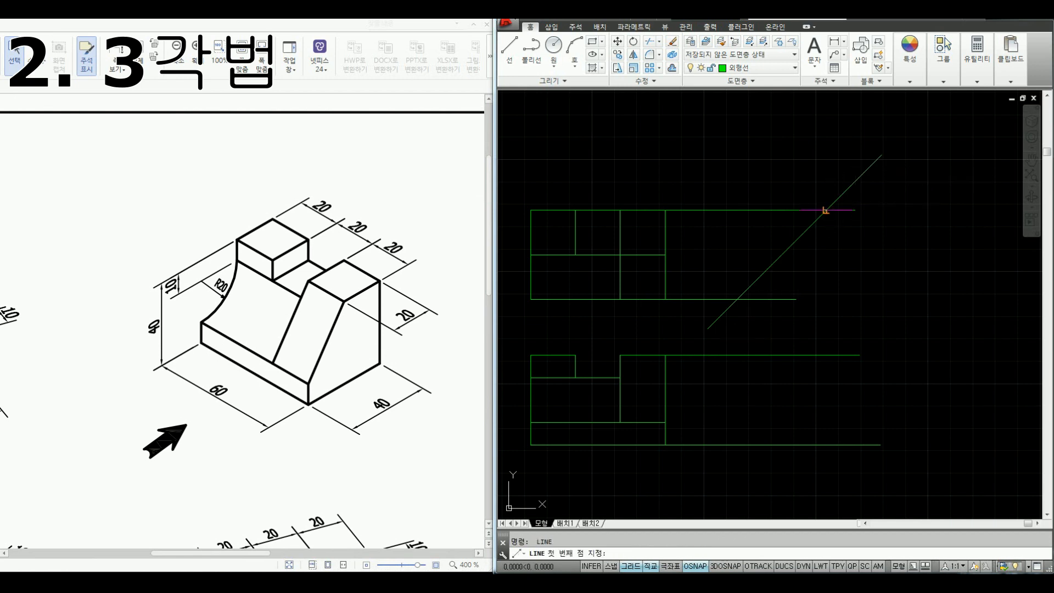
pyautogui.click(826, 467)
pyautogui.press('Return')
pyautogui.press('Return')
pyautogui.click(740, 298)
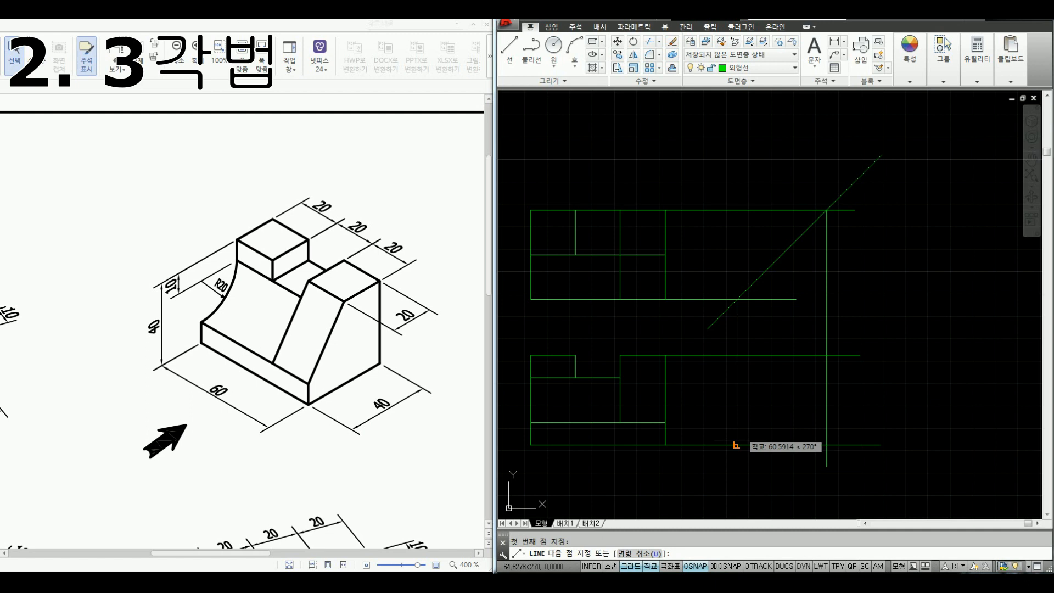
pyautogui.click(740, 481)
pyautogui.press('Escape')
# Step: Project the top view's middle horizontal line across the miter line and down to the front view's top projection line
pyautogui.moveTo(790, 346); pyautogui.dragTo(775, 338, button='middle')
pyautogui.press('Return')
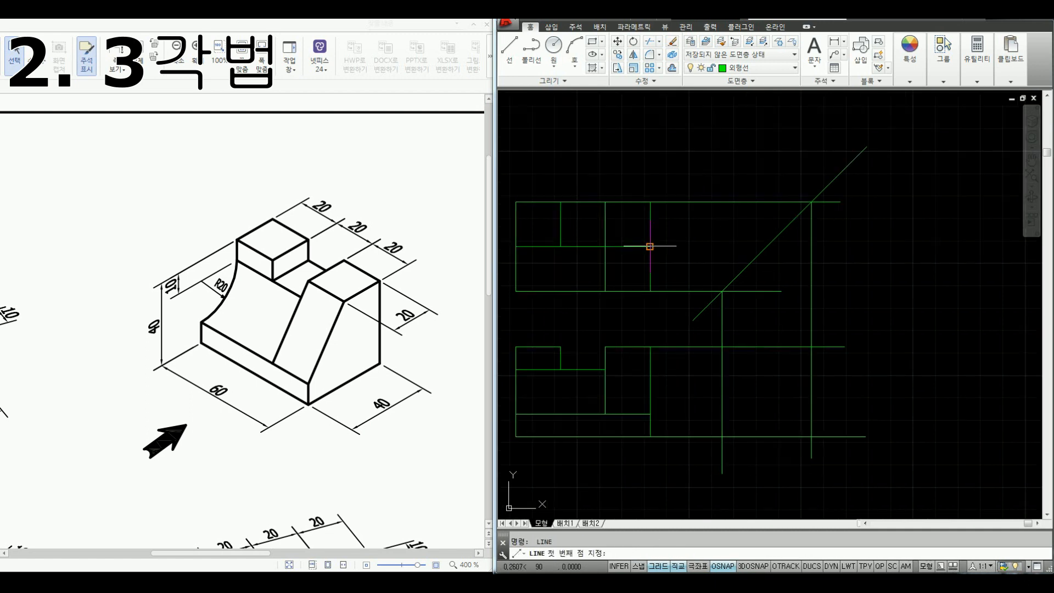
pyautogui.click(767, 246)
pyautogui.click(767, 413)
pyautogui.press('Return')
pyautogui.press('Return')
# Step: Project the front view's lower horizontal edge to the side view's left vertical line and draw the slanted edge up to the top line
pyautogui.click(650, 414)
pyautogui.click(722, 418)
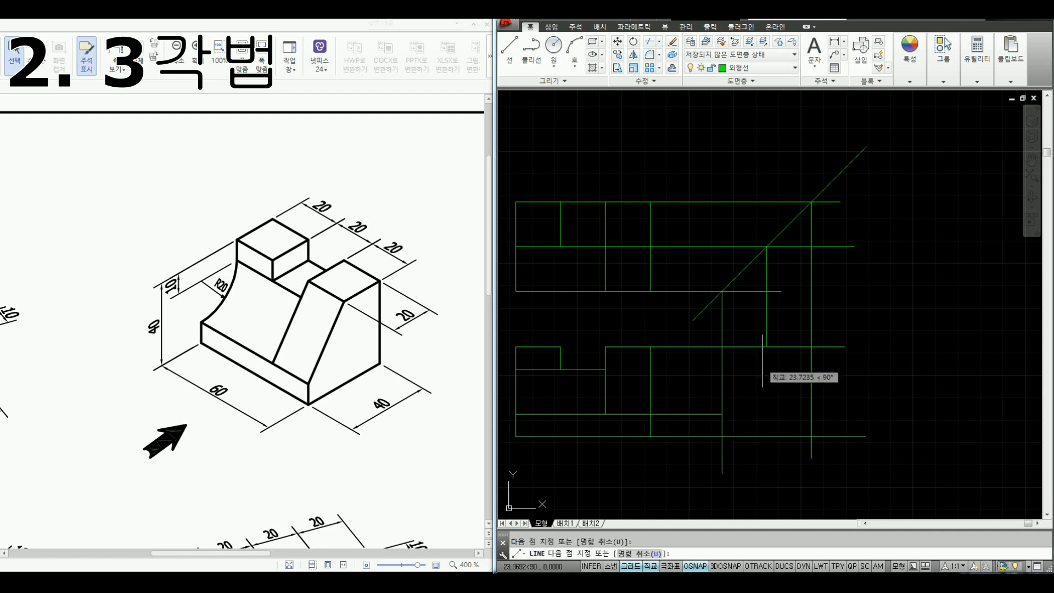
pyautogui.click(769, 350)
pyautogui.press('Escape')
# Step: Try to erase the side view's middle and right vertical projection lines
pyautogui.click(797, 333)
pyautogui.click(755, 325)
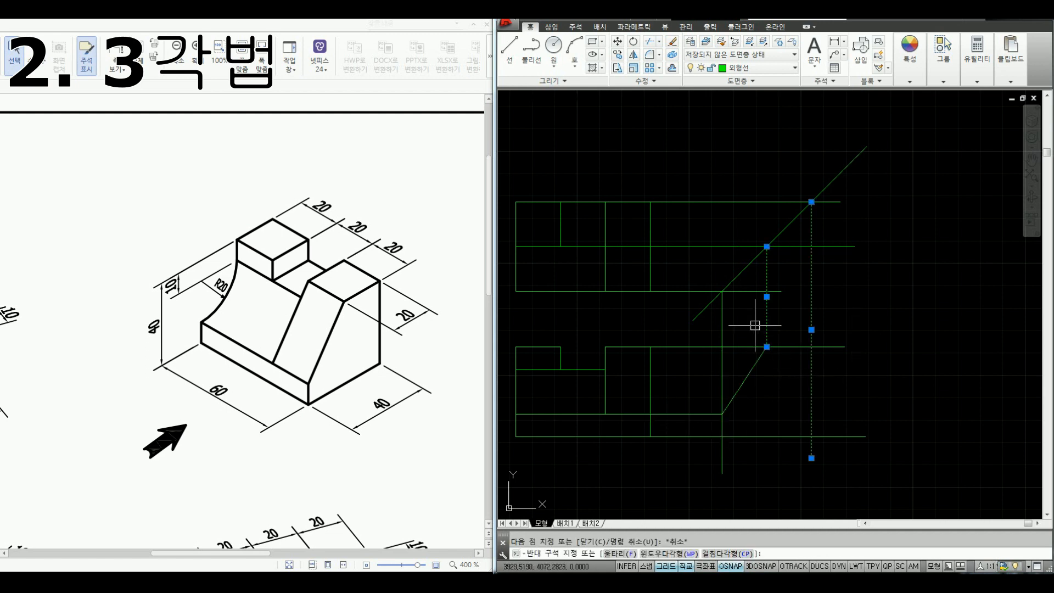
pyautogui.press('Delete')
pyautogui.click(858, 401)
pyautogui.click(858, 335)
pyautogui.hotkey('ctrl', 'z')
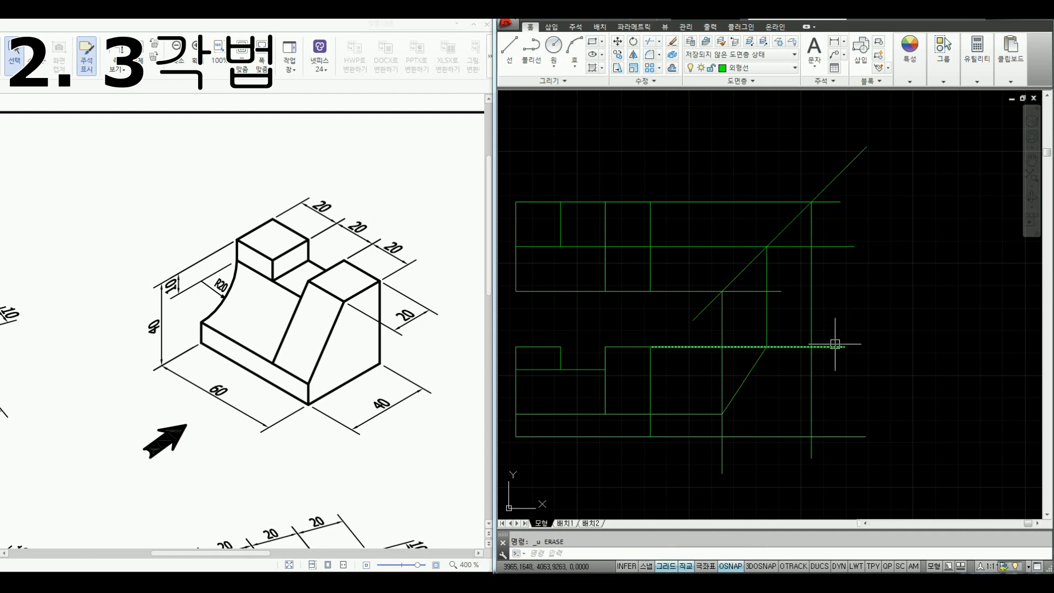
# Step: Trim the side view's right vertical line above the top projection line and below the base projection line
pyautogui.press('space')
pyautogui.click(834, 345)
pyautogui.click(850, 441)
pyautogui.press('space')
pyautogui.click(871, 323)
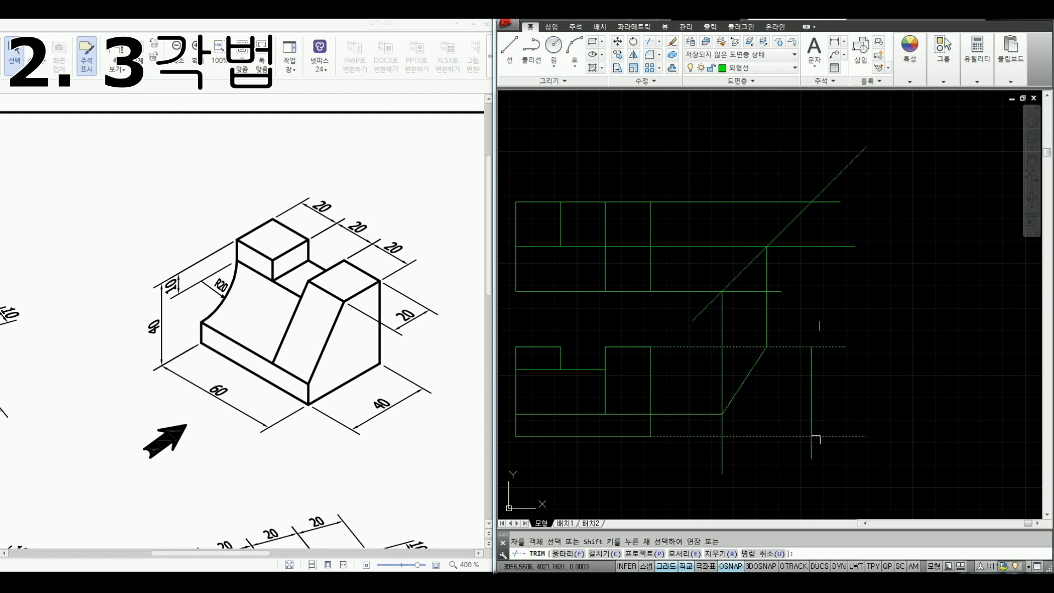
pyautogui.press('space')
# Step: Trim the base and top projection lines where they extend beyond the side view's right edge
pyautogui.press('space')
pyautogui.click(812, 404)
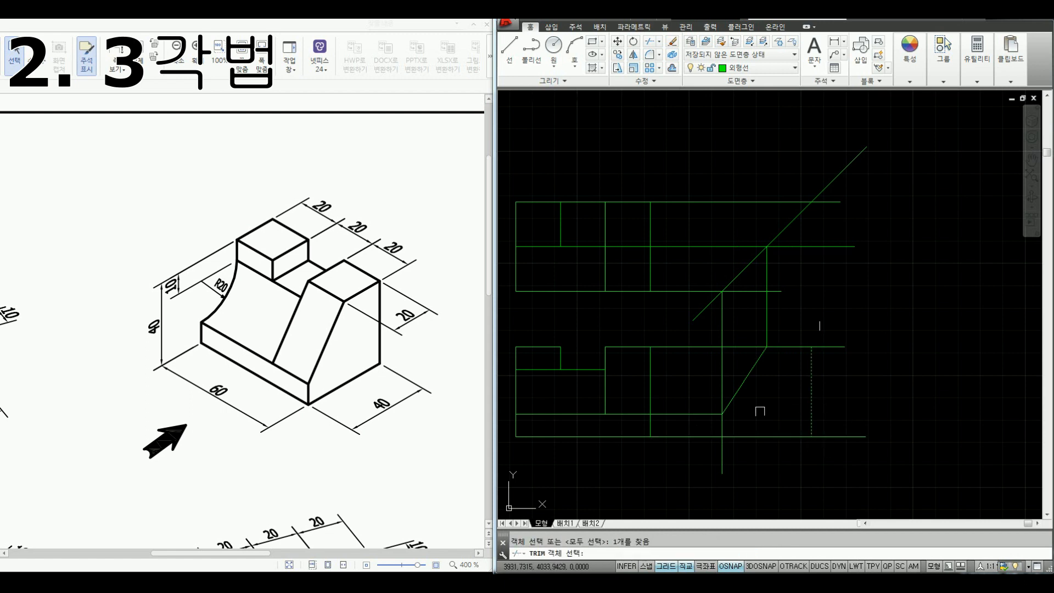
pyautogui.press('space')
pyautogui.click(844, 438)
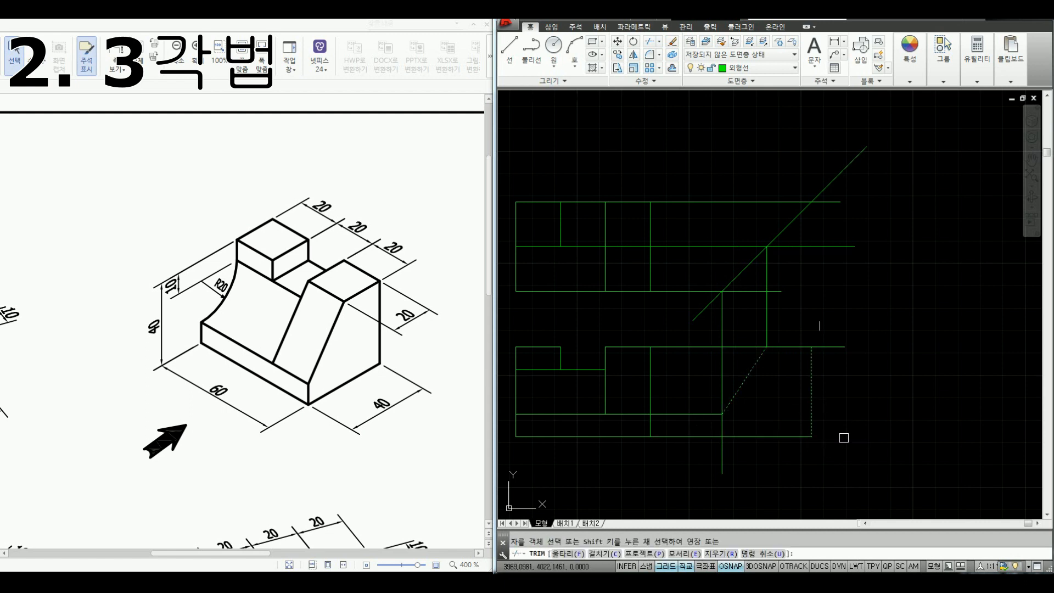
pyautogui.press('space')
# Step: Trim away the base projection line between the front view and the side view's left vertical line
pyautogui.press('space')
pyautogui.click(718, 442)
pyautogui.press('space')
pyautogui.click(714, 437)
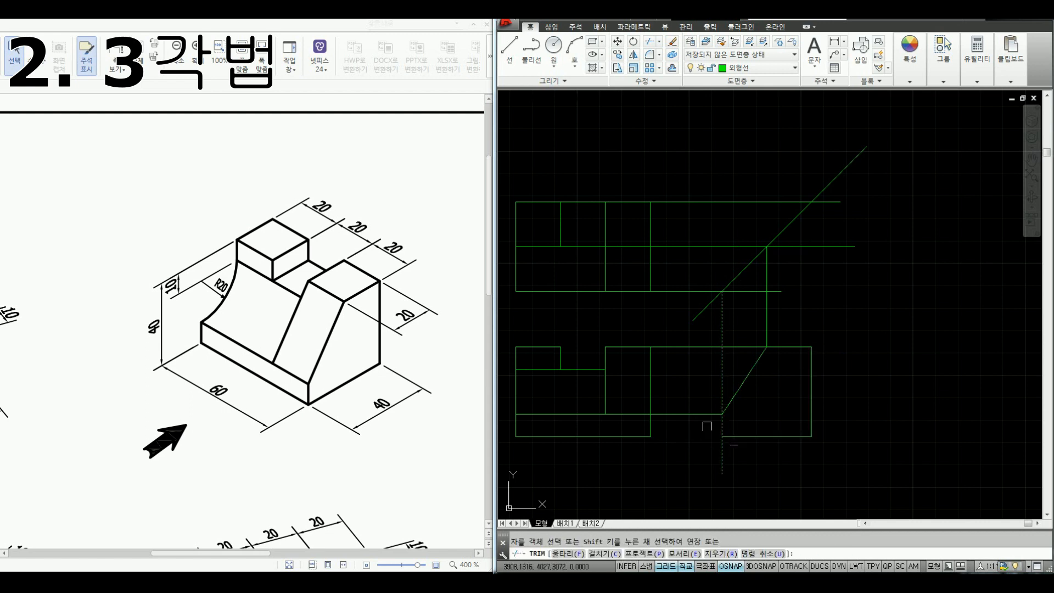
pyautogui.press('space')
# Step: Erase all horizontal and vertical projection lines around the side view and beside the top view, leaving the miter line
pyautogui.click(734, 447)
pyautogui.click(709, 457)
pyautogui.press('Delete')
pyautogui.click(704, 429)
pyautogui.click(683, 333)
pyautogui.press('Delete')
pyautogui.click(792, 304)
pyautogui.click(763, 286)
pyautogui.press('Delete')
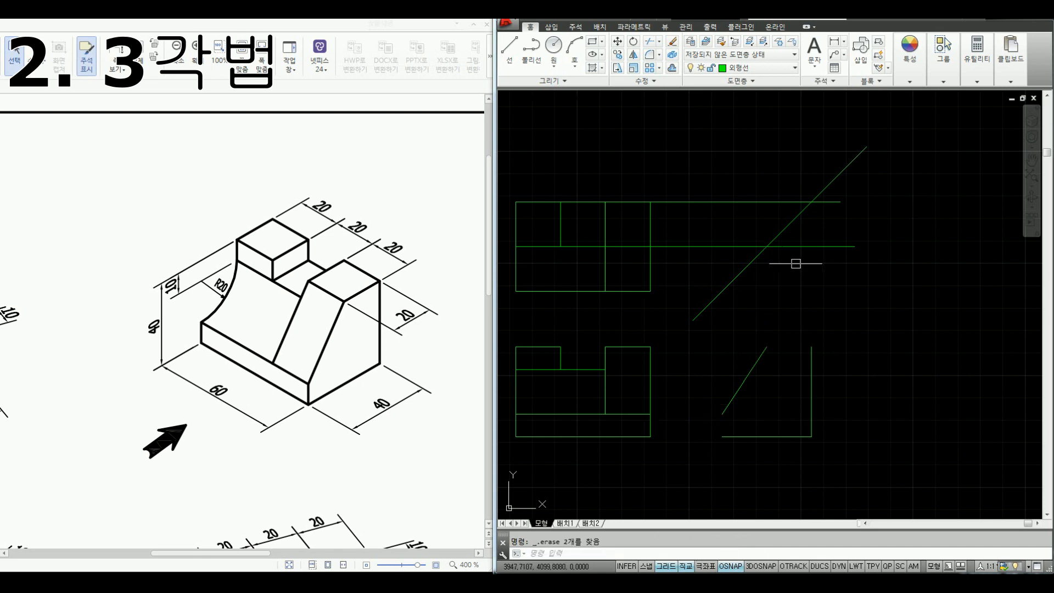
pyautogui.click(788, 246)
pyautogui.press('Delete')
pyautogui.click(744, 202)
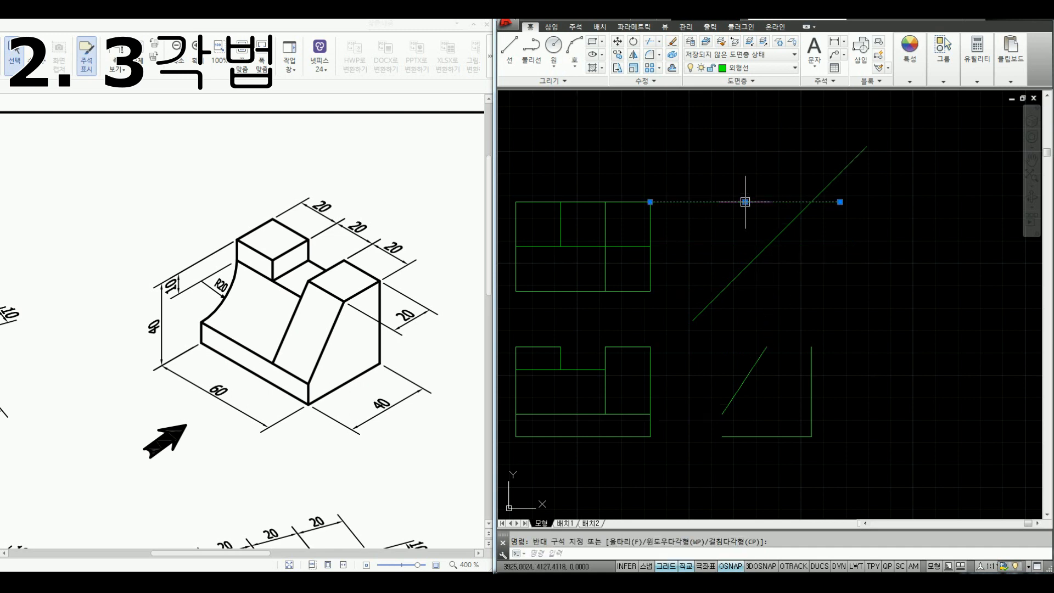
pyautogui.press('Delete')
# Step: Draw the side view's missing top edge and short left vertical edge to close its outline
pyautogui.click(812, 374)
pyautogui.write('l')
pyautogui.press('space')
pyautogui.click(767, 347)
pyautogui.click(812, 347)
pyautogui.press('space')
pyautogui.press('space')
pyautogui.click(722, 414)
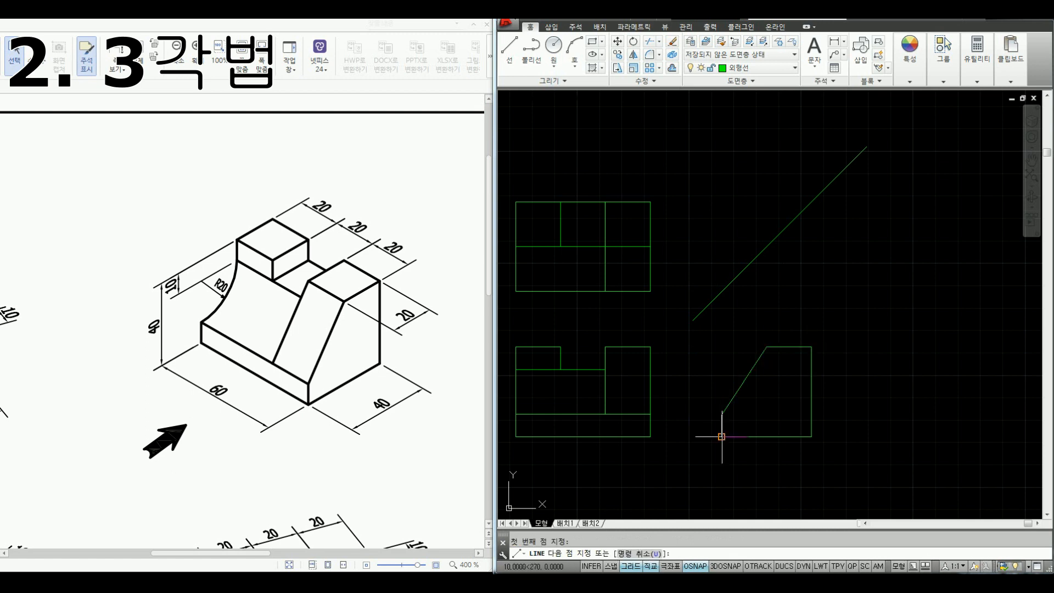
pyautogui.click(722, 436)
pyautogui.press('Escape')
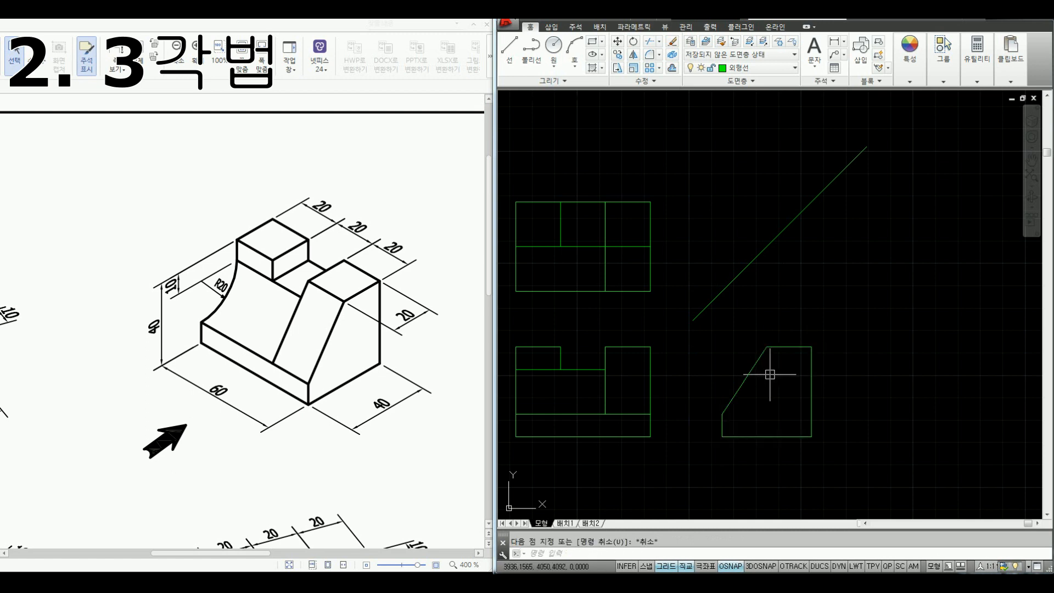
# Step: Undo the redrawn side view edges and the projection line erasures
pyautogui.hotkey('ctrl', 'z')
pyautogui.hotkey('ctrl', 'z')
pyautogui.hotkey('ctrl', 'z')
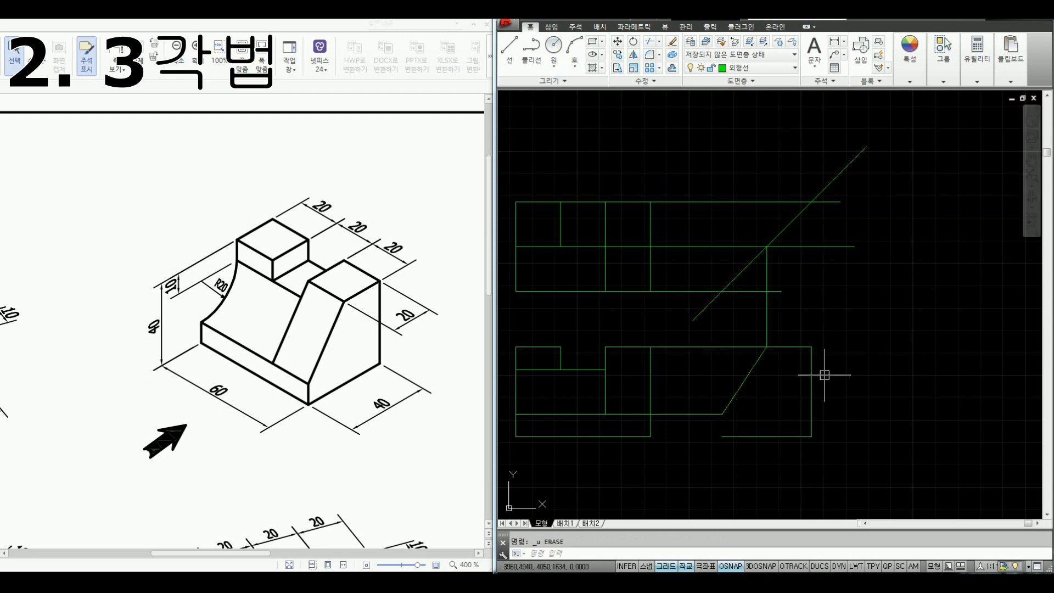
pyautogui.hotkey('ctrl', 'z')
# Step: Trim the top projection line between the front view and the upper end of the side view's slanted edge
pyautogui.write('tr')
pyautogui.press('Return')
pyautogui.click(780, 347)
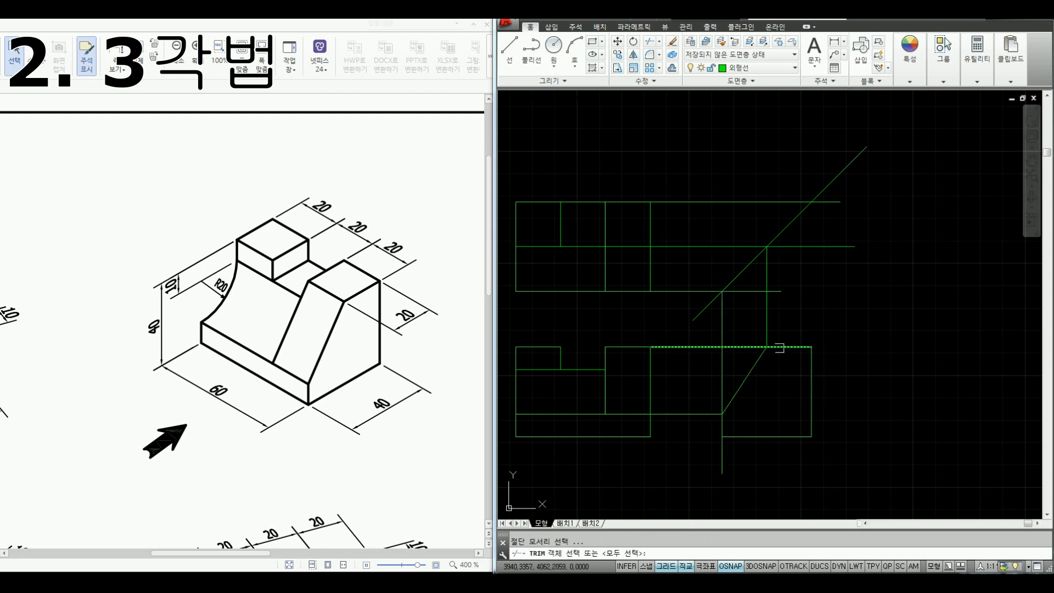
pyautogui.press('Return')
pyautogui.click(749, 347)
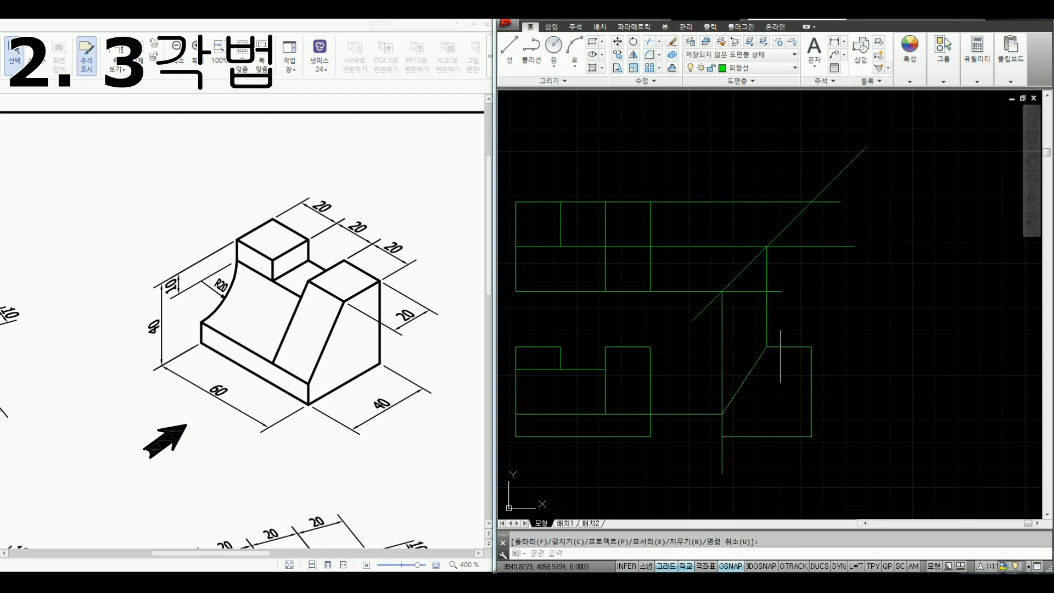
pyautogui.press('Return')
# Step: Trim the side view's left vertical line above the slanted edge and below the base line
pyautogui.press('Return')
pyautogui.click(729, 406)
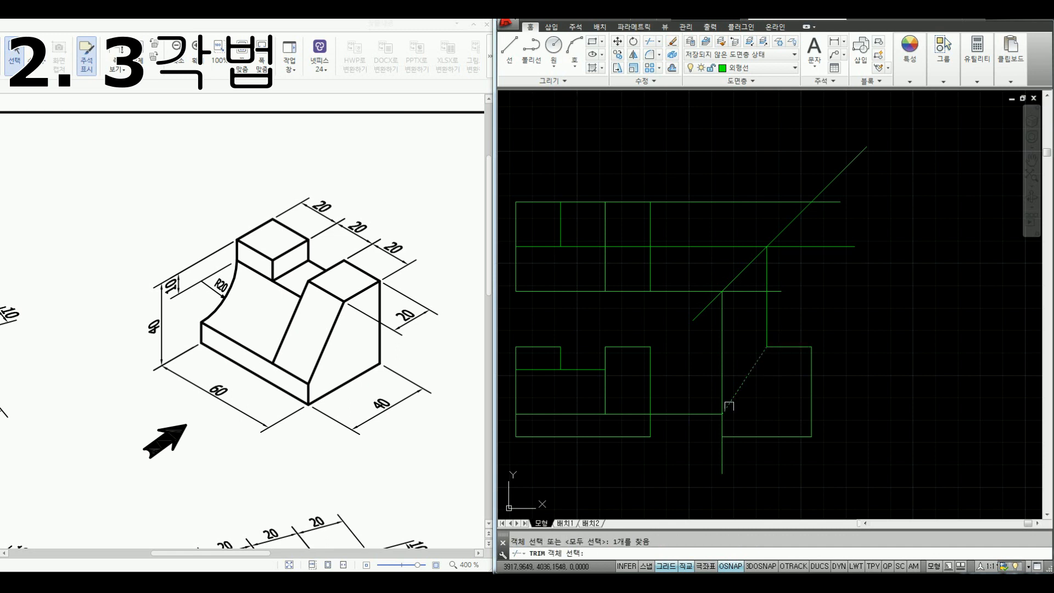
pyautogui.press('Return')
pyautogui.click(722, 352)
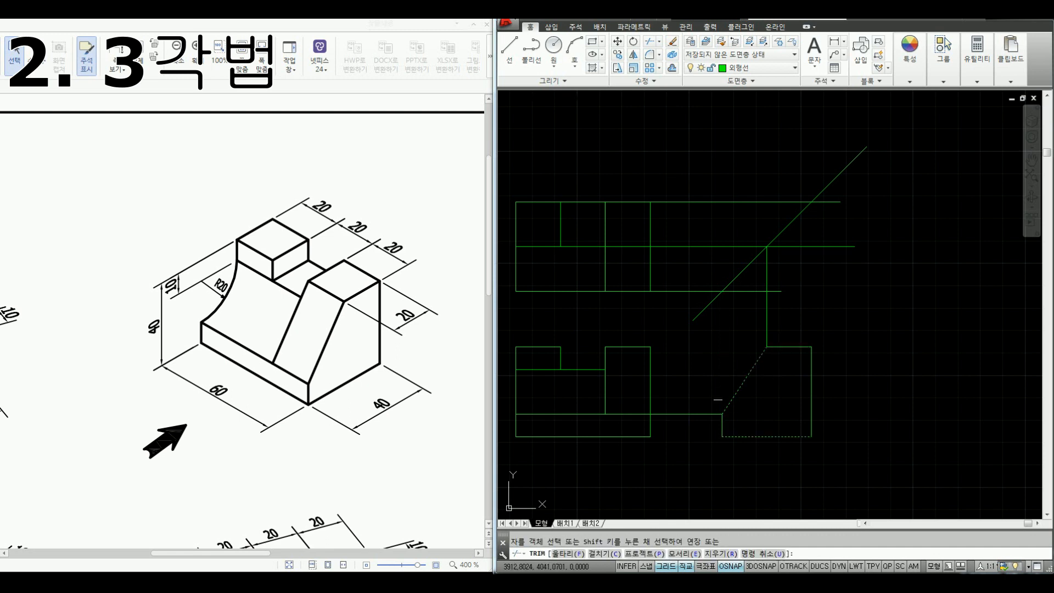
pyautogui.press('Escape')
# Step: Erase the leftover projection lines around the side view and top view, keeping the miter line and the middle projection line
pyautogui.click(709, 414)
pyautogui.press('Delete')
pyautogui.click(783, 314)
pyautogui.click(749, 282)
pyautogui.press('Delete')
pyautogui.click(713, 264)
pyautogui.click(693, 184)
pyautogui.press('Delete')
# Step: Draw a vertical line down from the miter intersection into the side view and project the front view's recess floor to its right edge
pyautogui.moveTo(797, 355); pyautogui.dragTo(774, 334, button='middle')
pyautogui.write('l')
pyautogui.press('Return')
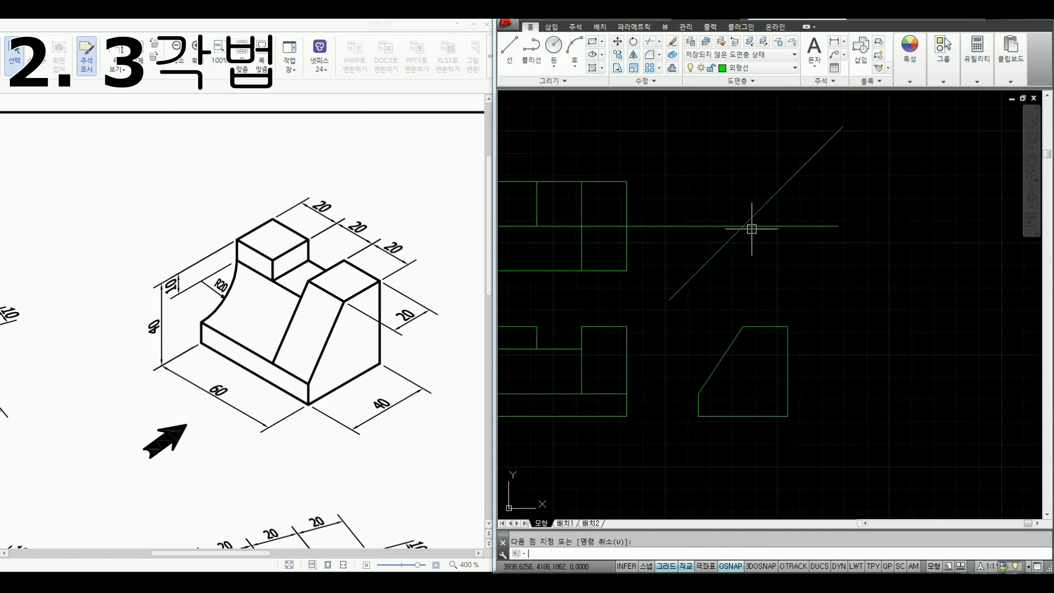
pyautogui.click(744, 225)
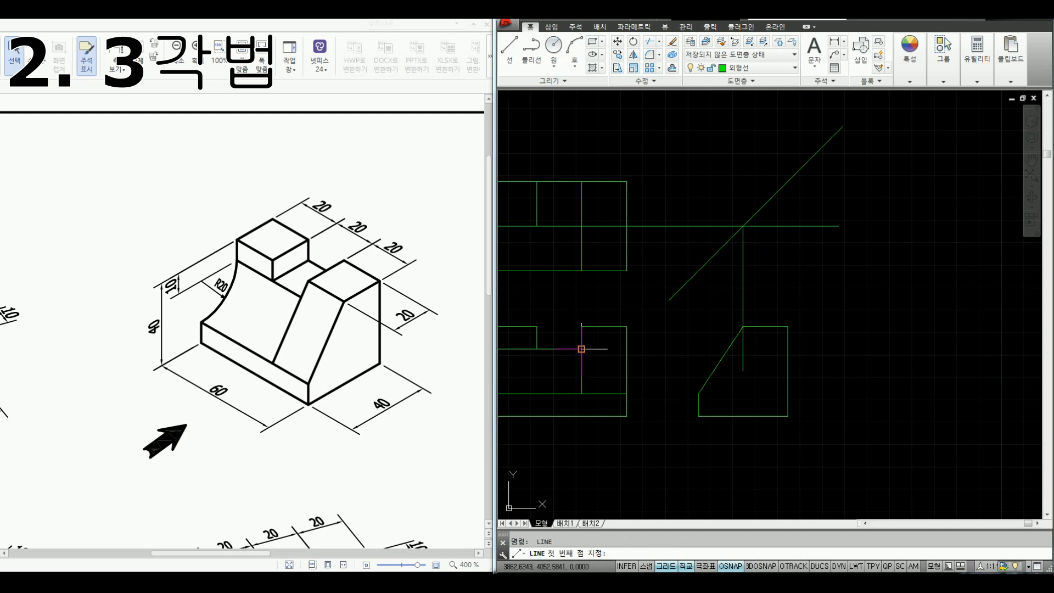
pyautogui.click(742, 349)
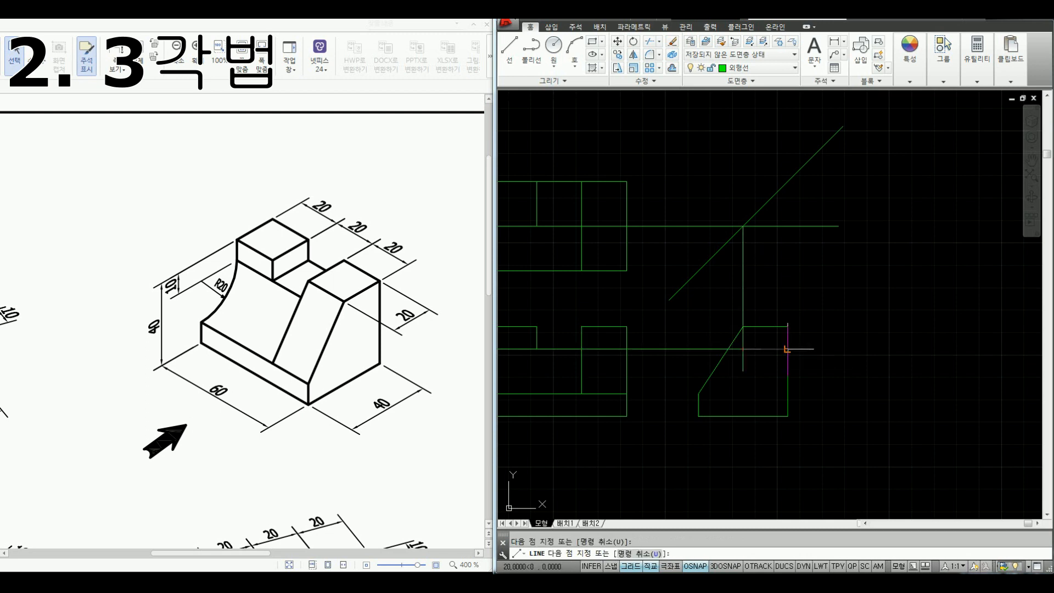
pyautogui.click(787, 349)
pyautogui.press('Escape')
# Step: Draw a start-end-radius arc of radius 20 from the slanted edge's lower end to the side view's projected line intersection
pyautogui.moveTo(680, 422); pyautogui.dragTo(681, 413, button='middle')
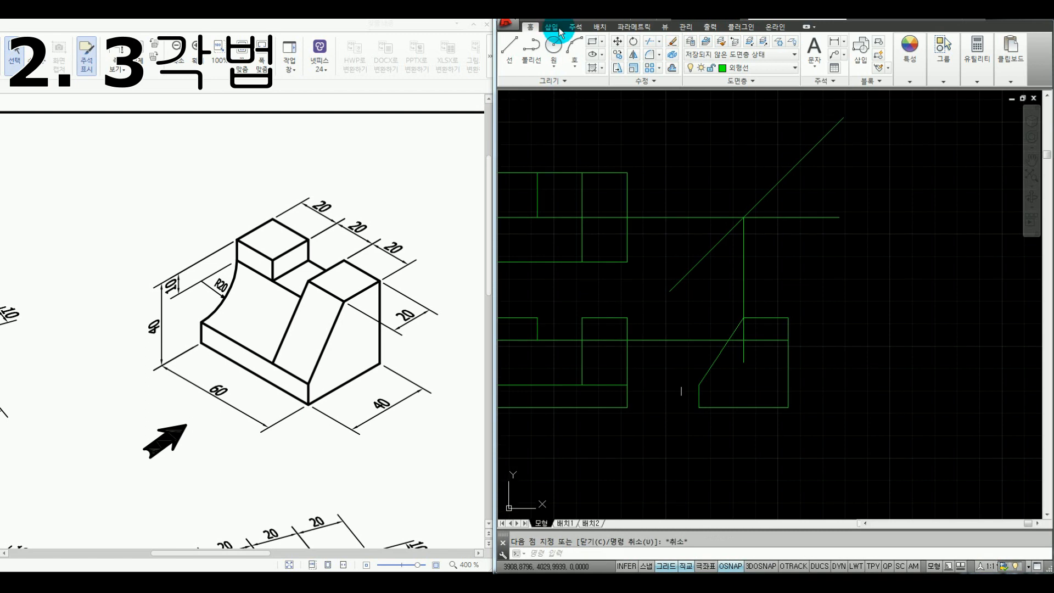
pyautogui.click(575, 66)
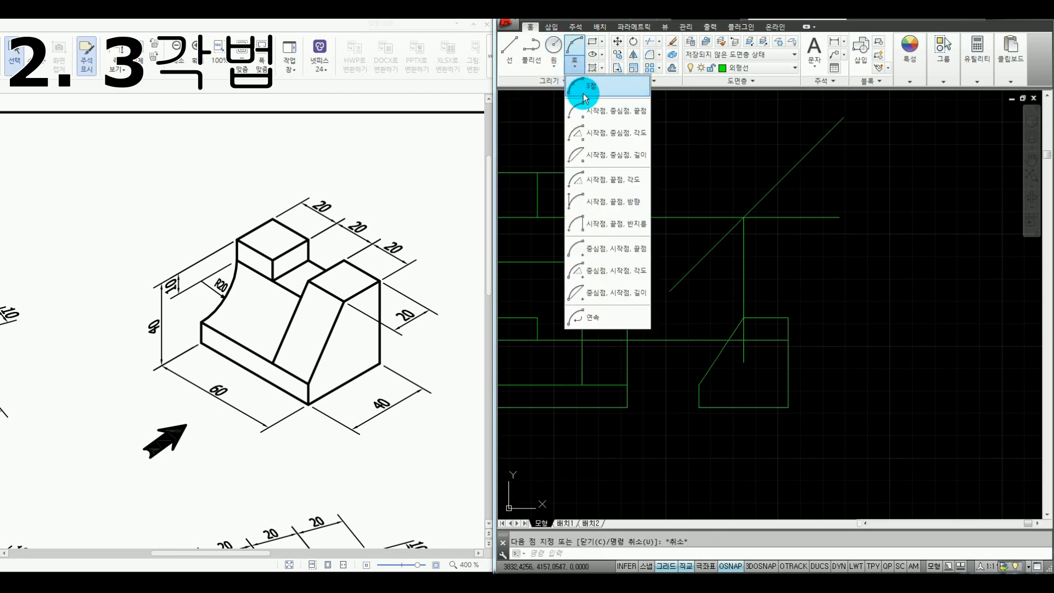
pyautogui.click(608, 223)
pyautogui.click(700, 384)
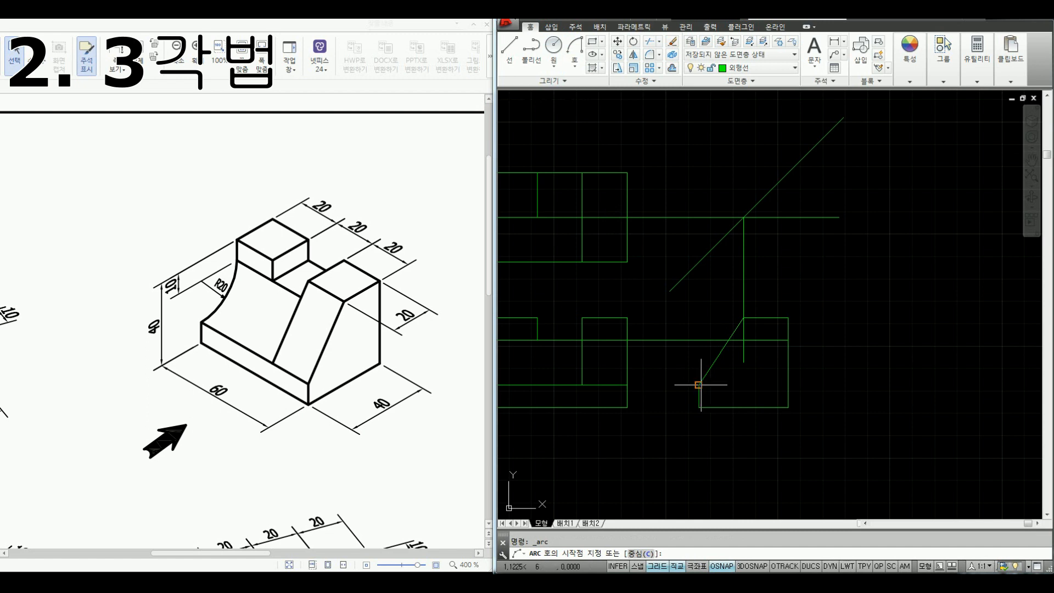
pyautogui.click(743, 340)
pyautogui.press('Return')
# Step: Erase the recess projection line before the arc and trim the vertical line to between the side view's top edge and recess line
pyautogui.click(697, 348)
pyautogui.click(681, 331)
pyautogui.press('Delete')
pyautogui.click(756, 287)
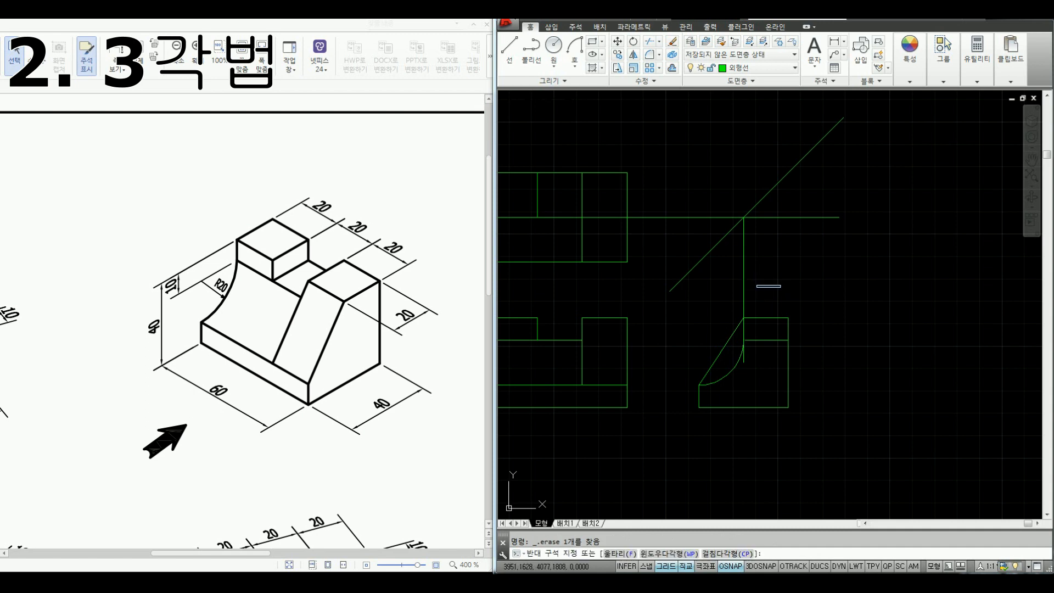
pyautogui.click(781, 286)
pyautogui.press('Return')
pyautogui.click(766, 319)
pyautogui.click(762, 342)
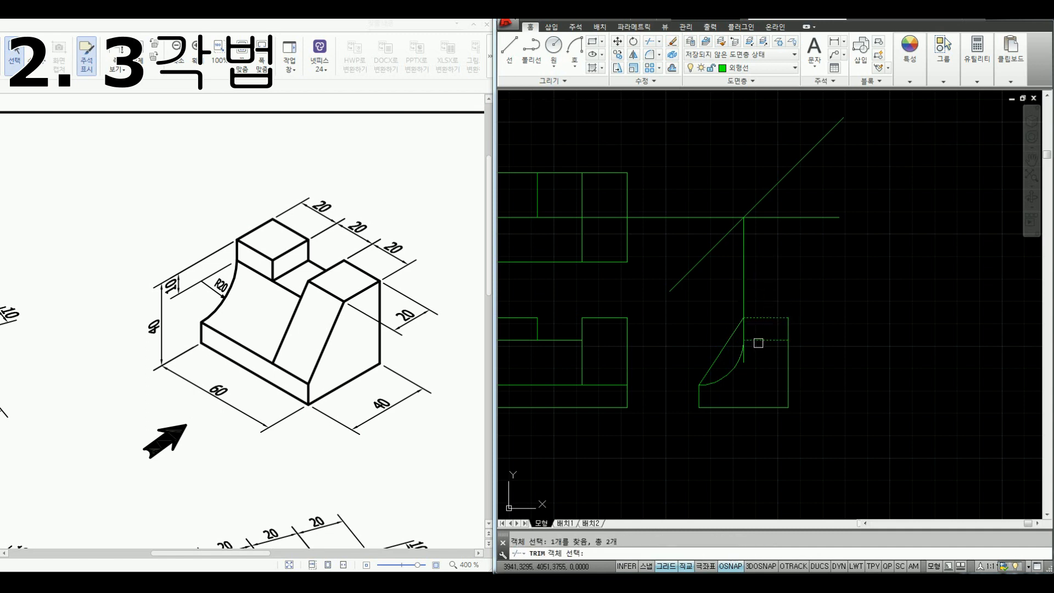
pyautogui.press('Return')
pyautogui.press('Escape')
# Step: Erase the miter line and the remaining projection lines beside the top view
pyautogui.click(765, 261)
pyautogui.click(688, 206)
pyautogui.press('Delete')
# Step: Move the side view's arc, inner vertical line and inner horizontal line to the 숨은선 layer
pyautogui.scroll(2, 769, 377)
pyautogui.click(771, 378)
pyautogui.click(728, 319)
pyautogui.click(718, 67)
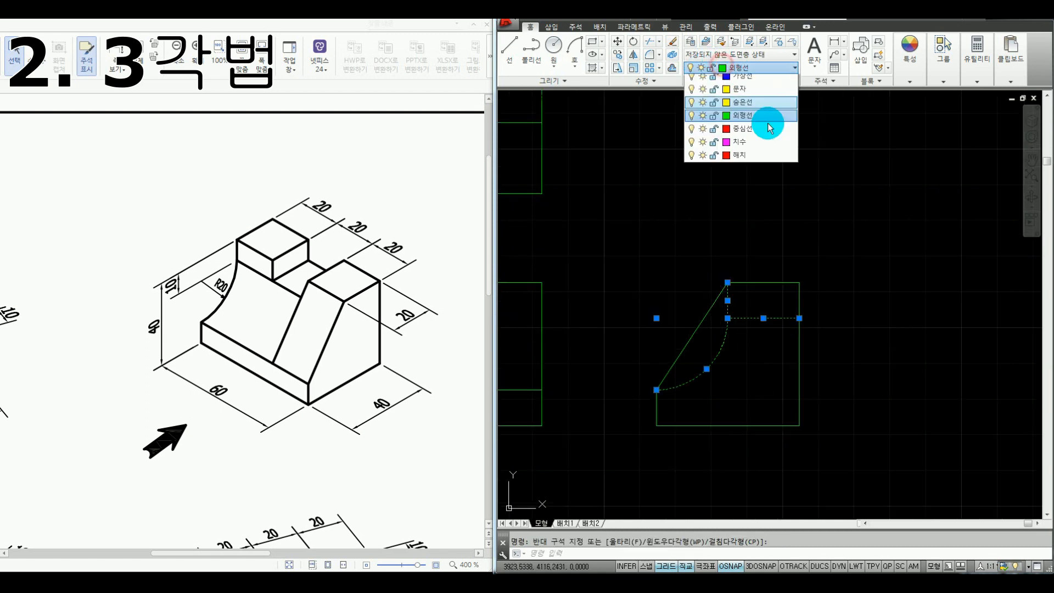
pyautogui.click(743, 102)
pyautogui.press('Escape')
pyautogui.scroll(-4, 820, 245)
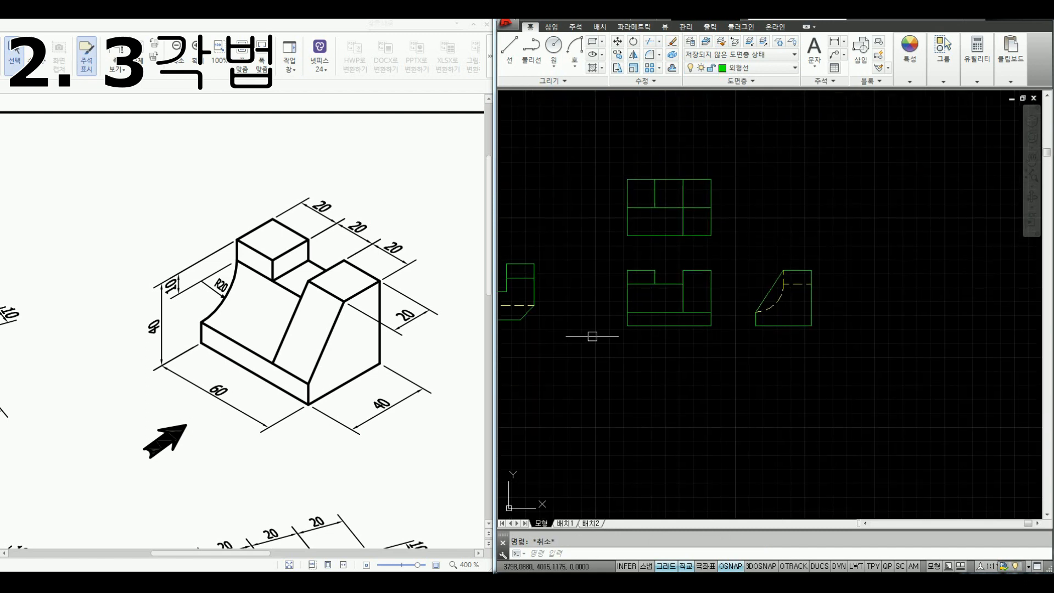
# Step: Switch to the exercise sheet, show the third exercise, and trace its view arrow, front outline and hidden edge with a temporary pen
pyautogui.click(384, 478)
pyautogui.moveTo(239, 554); pyautogui.dragTo(350, 549)
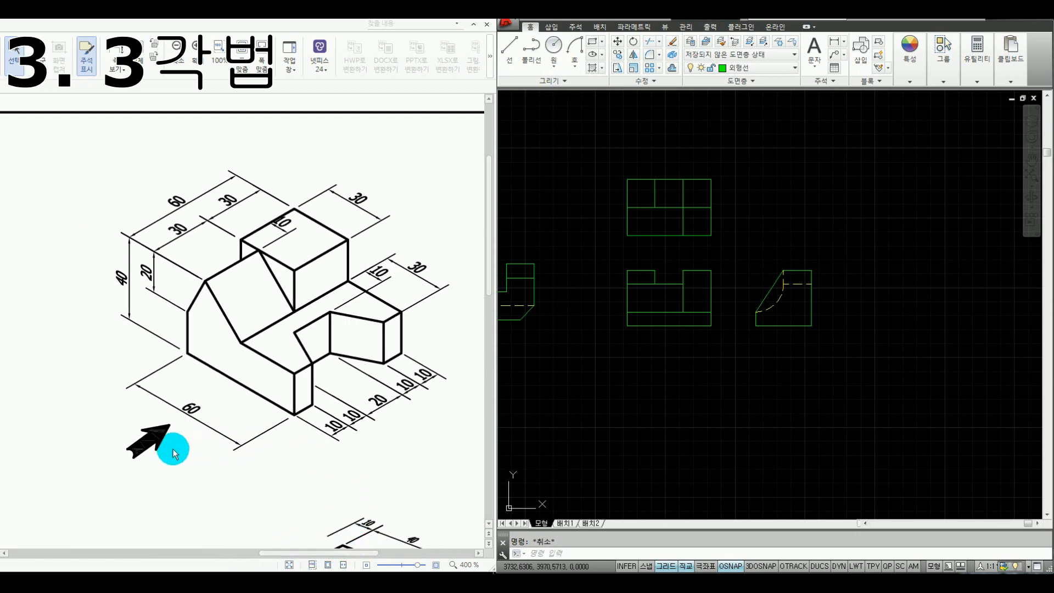
pyautogui.hotkey('ctrl', 'alt', 'd')
pyautogui.moveTo(120, 459)
pyautogui.mouseDown()
pyautogui.moveTo(160, 430)
pyautogui.moveTo(146, 433)
pyautogui.moveTo(166, 446)
pyautogui.mouseUp()
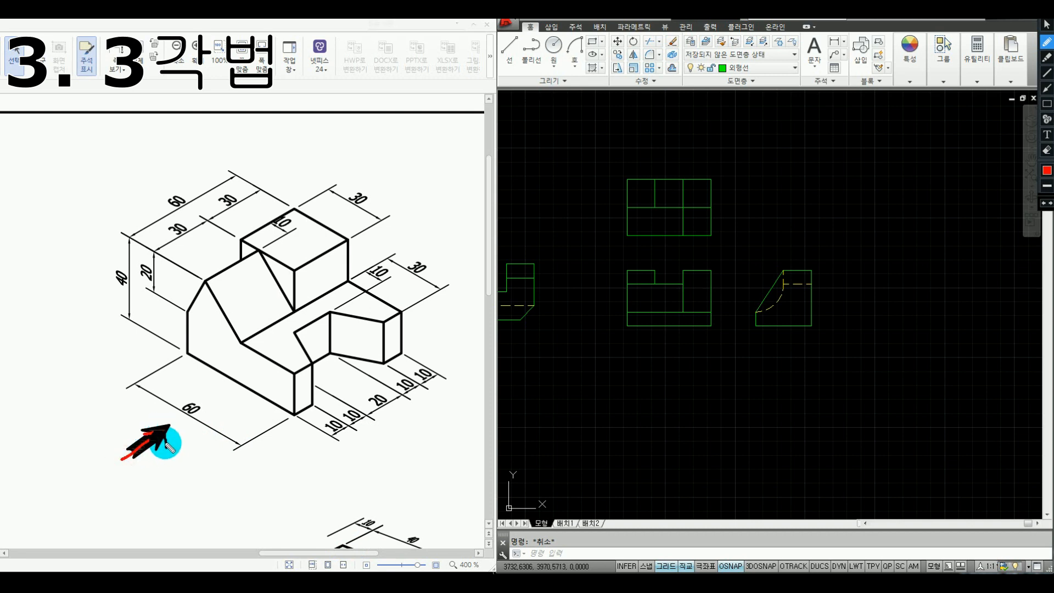
pyautogui.moveTo(187, 352)
pyautogui.mouseDown()
pyautogui.moveTo(188, 307)
pyautogui.moveTo(206, 282)
pyautogui.moveTo(217, 324)
pyautogui.moveTo(292, 363)
pyautogui.moveTo(293, 413)
pyautogui.moveTo(190, 365)
pyautogui.mouseUp()
pyautogui.moveTo(189, 306)
pyautogui.mouseDown()
pyautogui.moveTo(200, 275)
pyautogui.moveTo(238, 291)
pyautogui.moveTo(226, 332)
pyautogui.mouseUp()
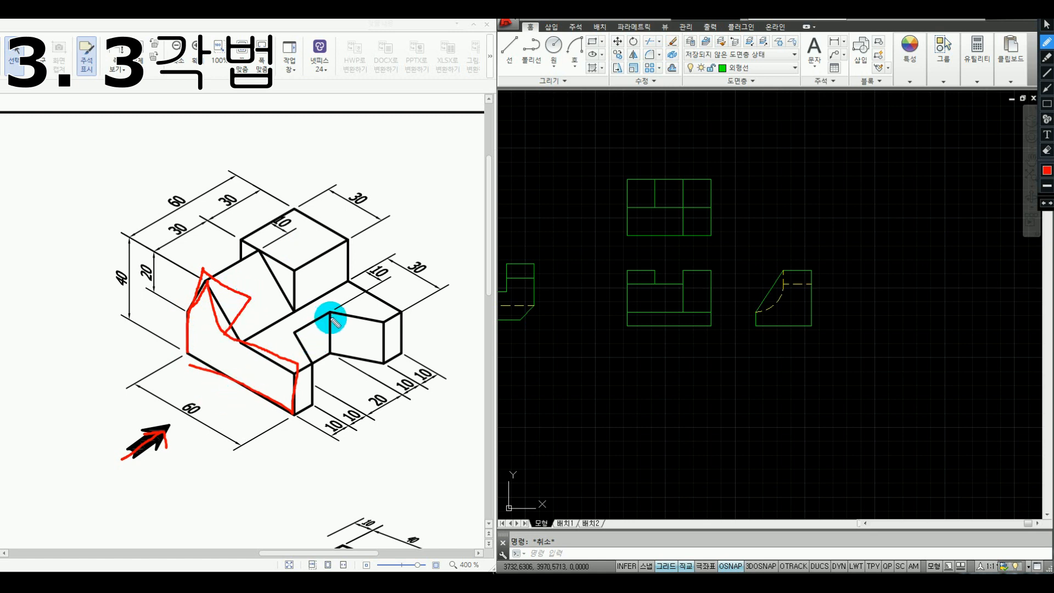
pyautogui.moveTo(330, 316)
pyautogui.mouseDown()
pyautogui.moveTo(333, 351)
pyautogui.moveTo(255, 358)
pyautogui.moveTo(254, 380)
pyautogui.mouseUp()
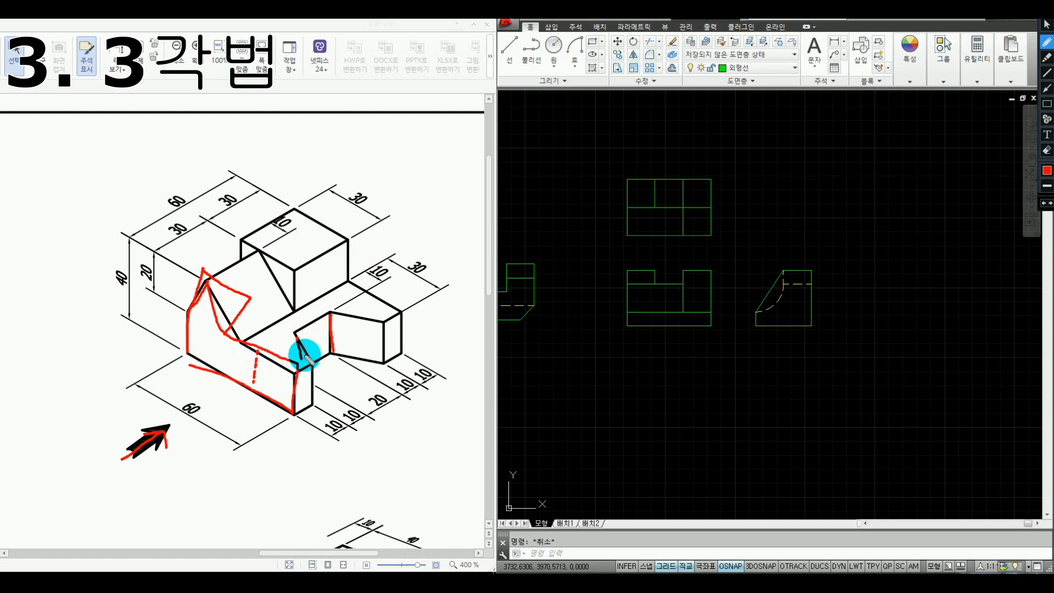
pyautogui.press('Escape')
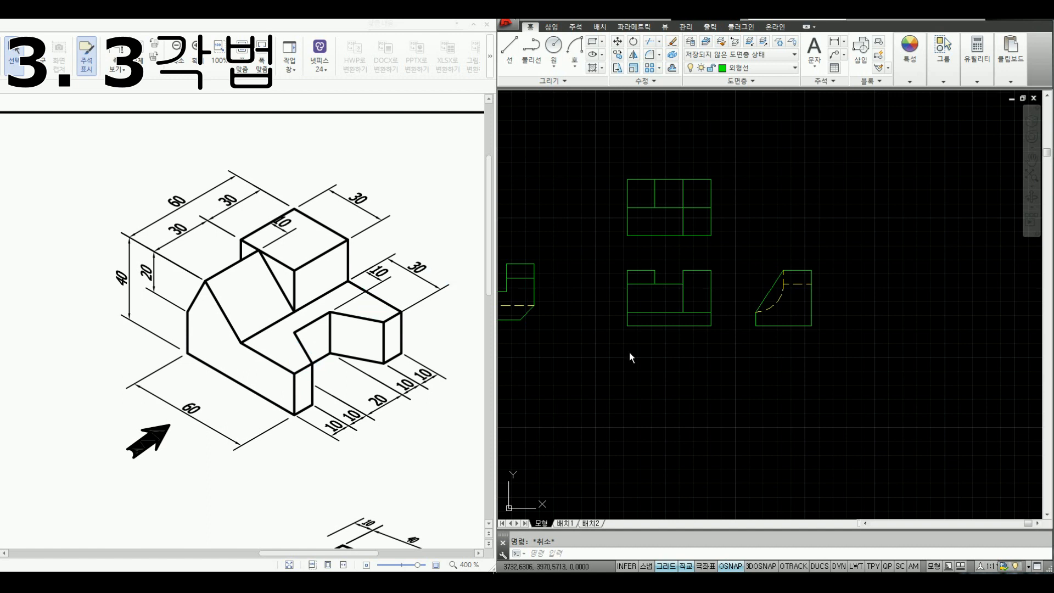
pyautogui.click(718, 372)
pyautogui.moveTo(717, 370); pyautogui.dragTo(517, 378, button='middle')
pyautogui.write('R')
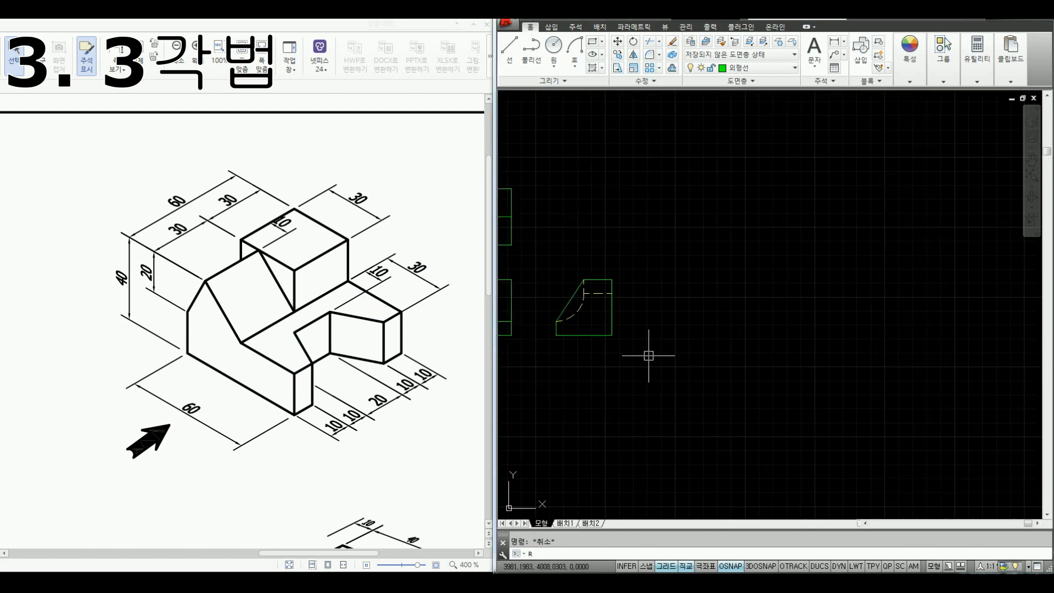
pyautogui.press('Escape')
pyautogui.press('Escape')
pyautogui.write('L')
pyautogui.press('space')
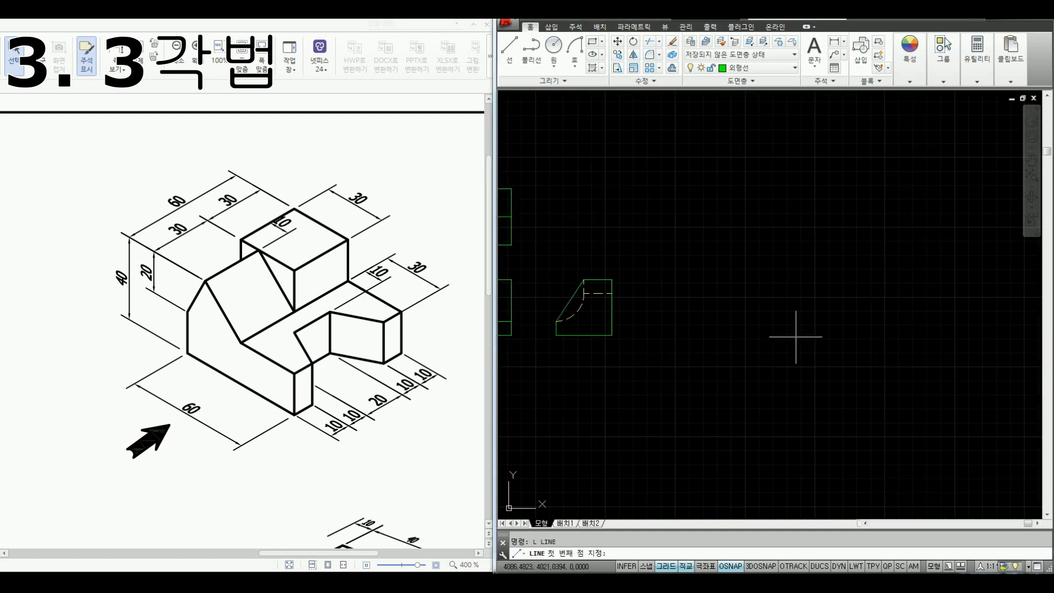
pyautogui.click(807, 343)
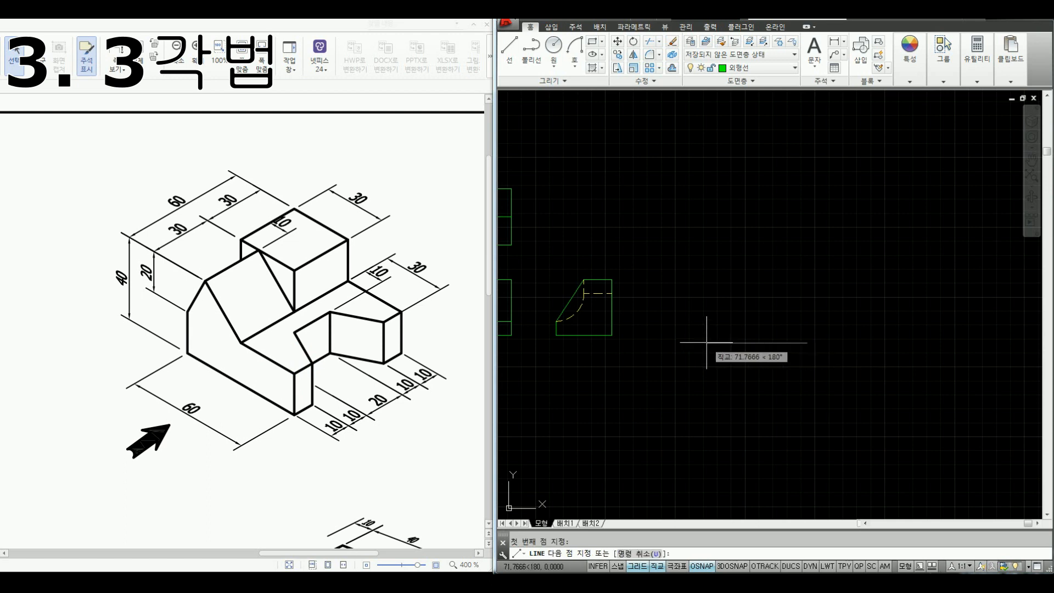
pyautogui.write('60')
pyautogui.press('Return')
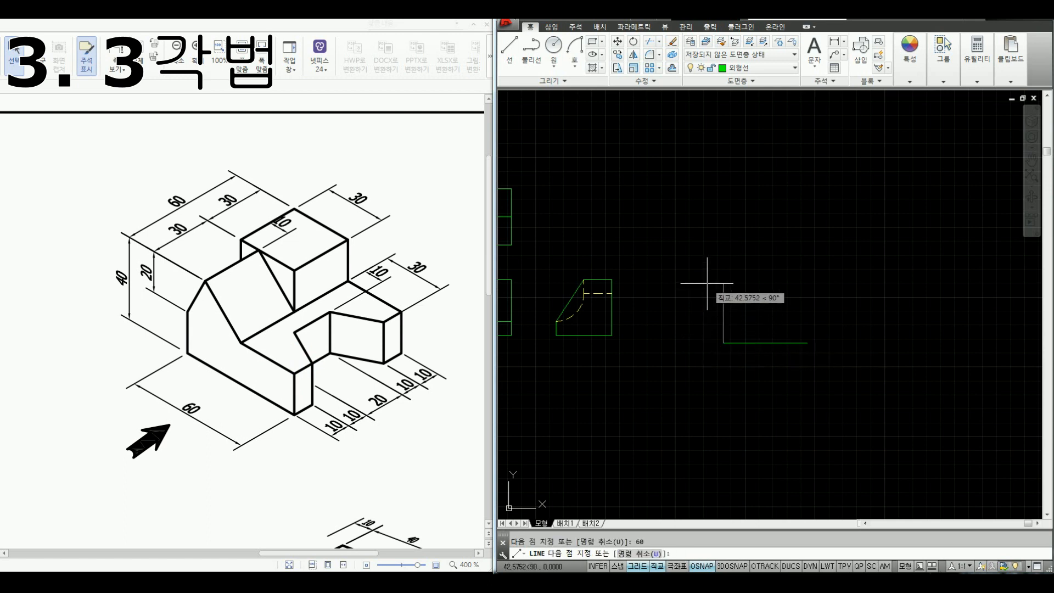
pyautogui.write('20')
pyautogui.press('Return')
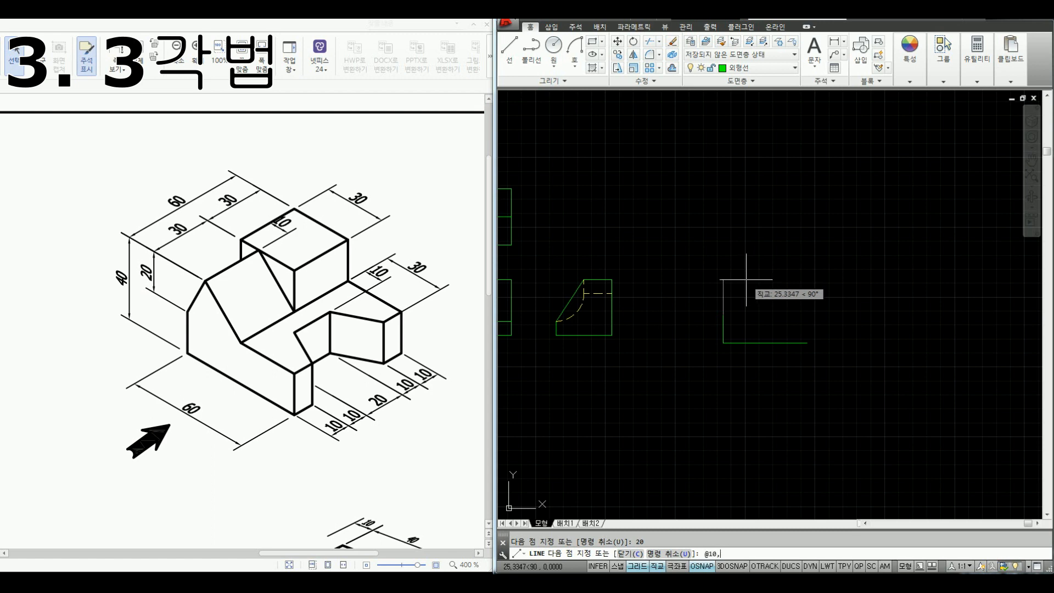
pyautogui.press('Return')
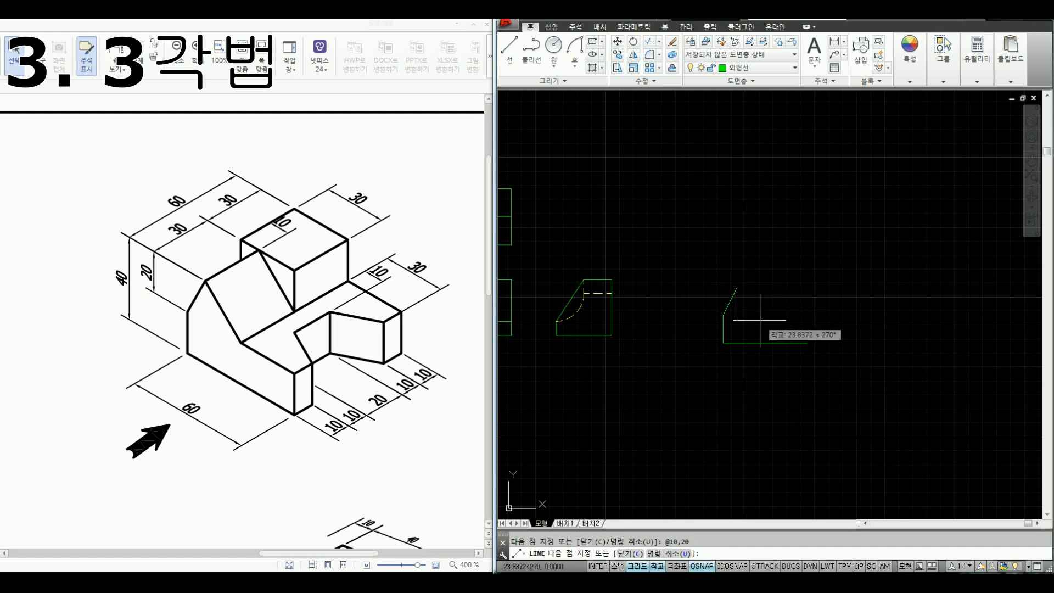
# Step: Mark the 20 horizontal run of the ridge's right slope on the isometric drawing with a temporary pen
pyautogui.hotkey('ctrl', 'alt', 'd')
pyautogui.moveTo(264, 249)
pyautogui.mouseDown()
pyautogui.moveTo(286, 237)
pyautogui.moveTo(325, 268)
pyautogui.moveTo(322, 243)
pyautogui.mouseUp()
pyautogui.moveTo(317, 260); pyautogui.dragTo(296, 276)
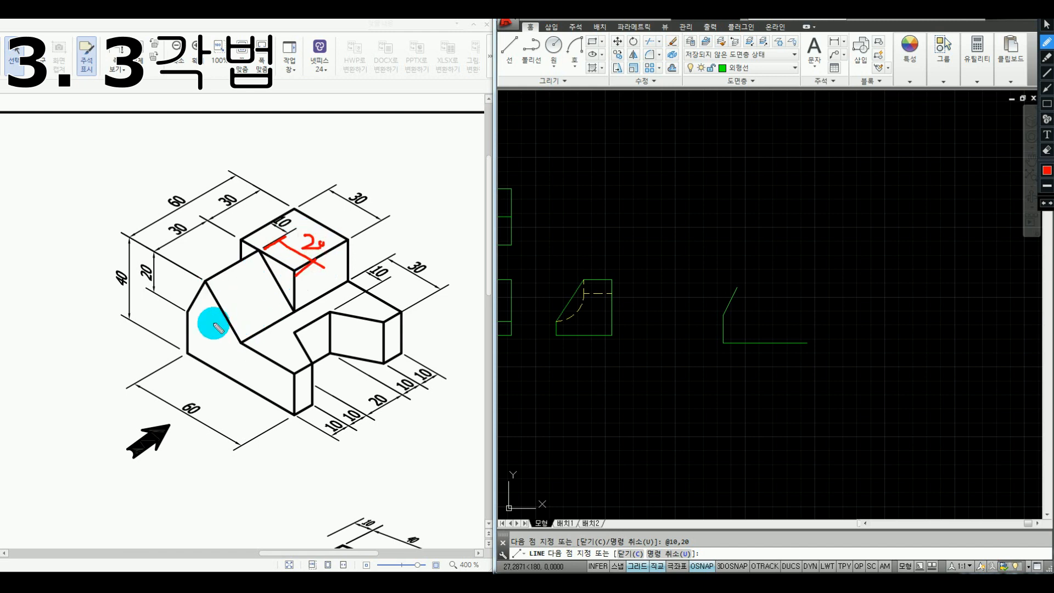
pyautogui.rightClick(769, 308)
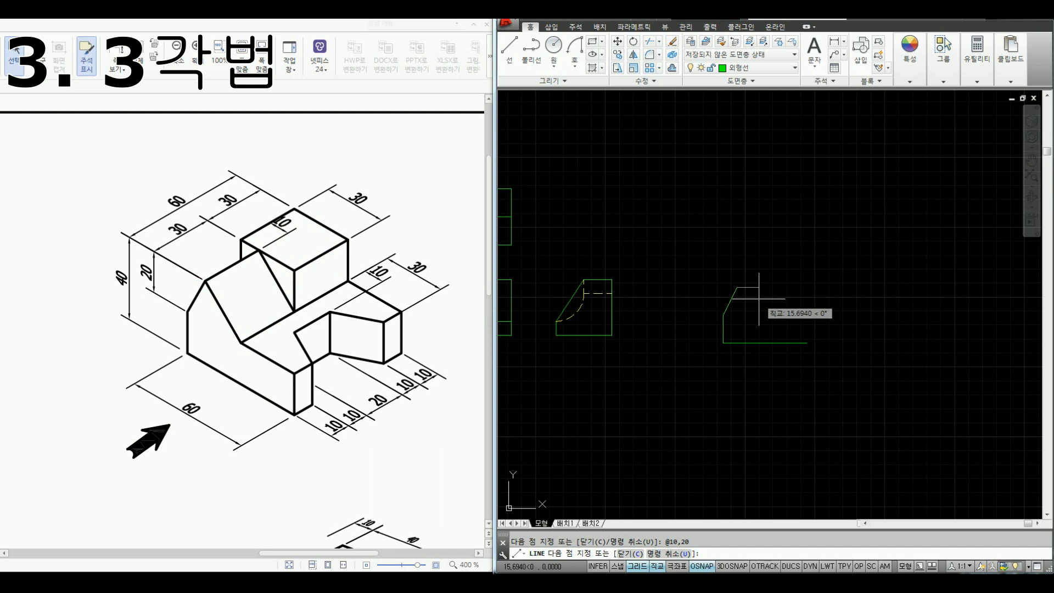
pyautogui.write('@20,-20')
pyautogui.press('Return')
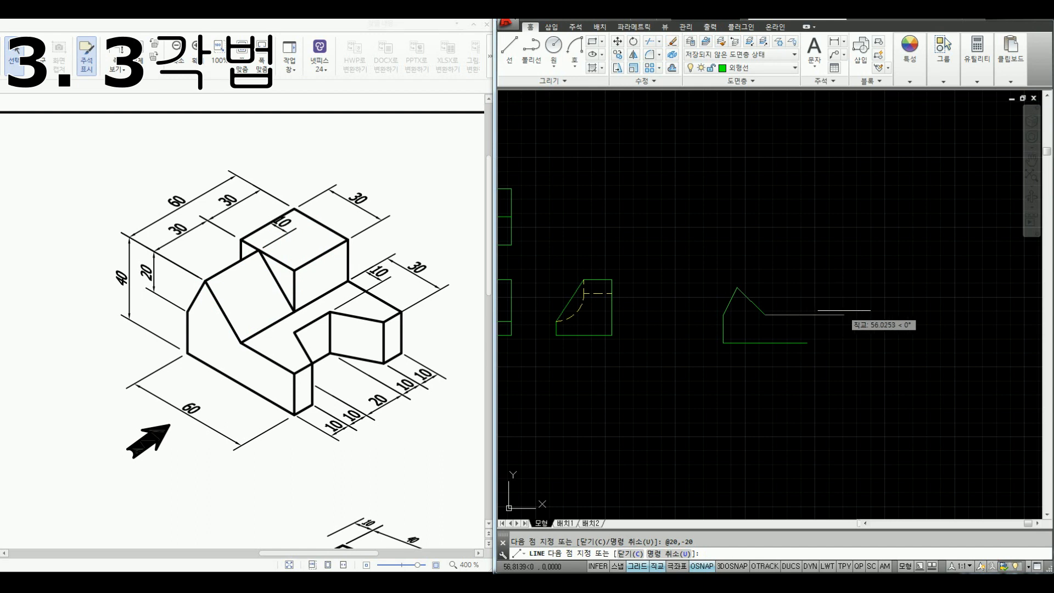
pyautogui.write('30')
pyautogui.press('Return')
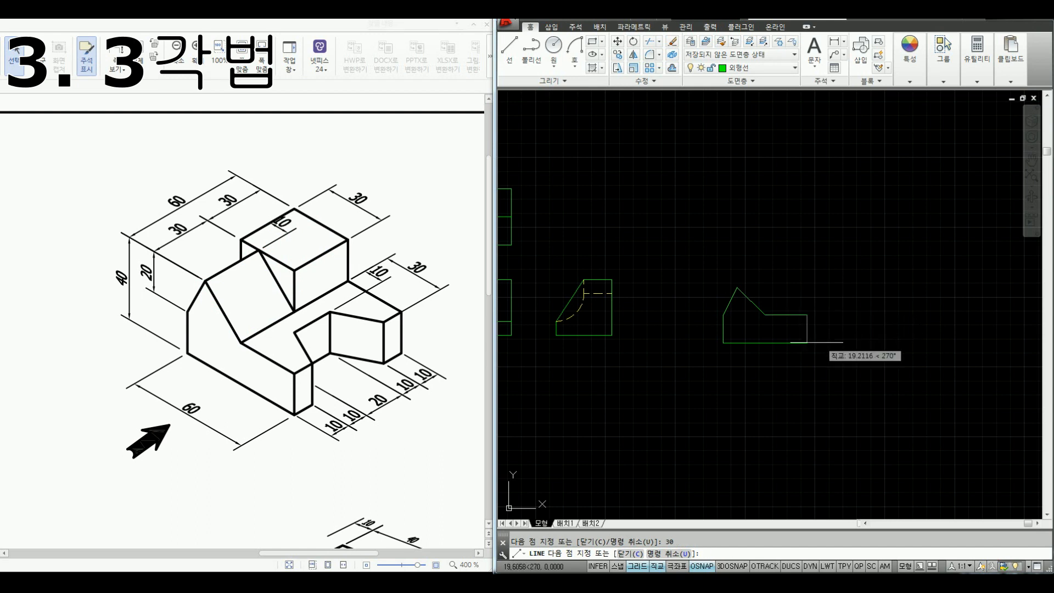
# Step: Draw the rear block from the left edge's upper end: 20 up, 30 right and down to the foot of the slope
pyautogui.press('space')
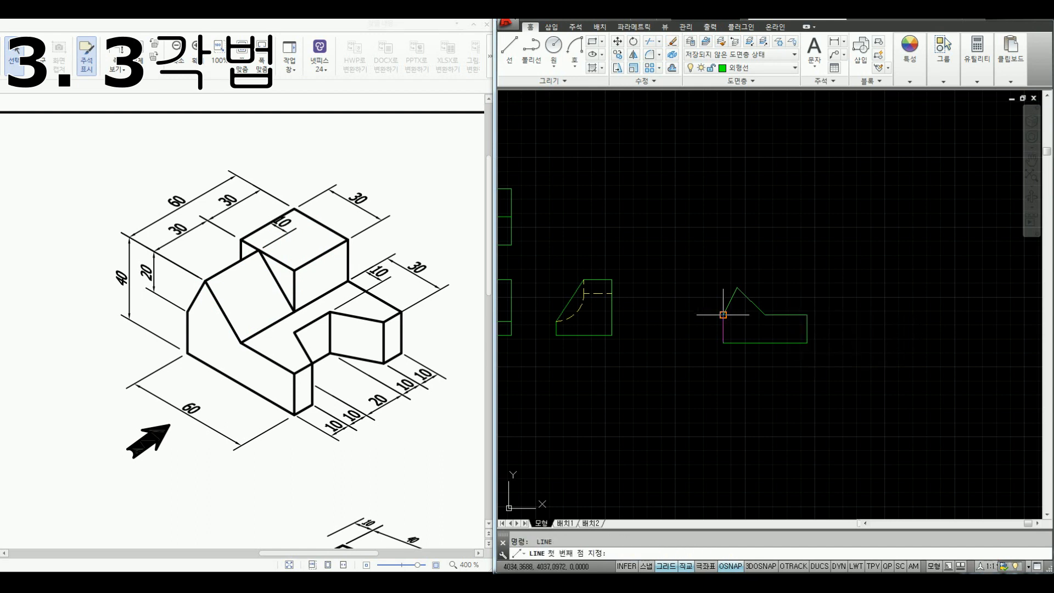
pyautogui.click(723, 314)
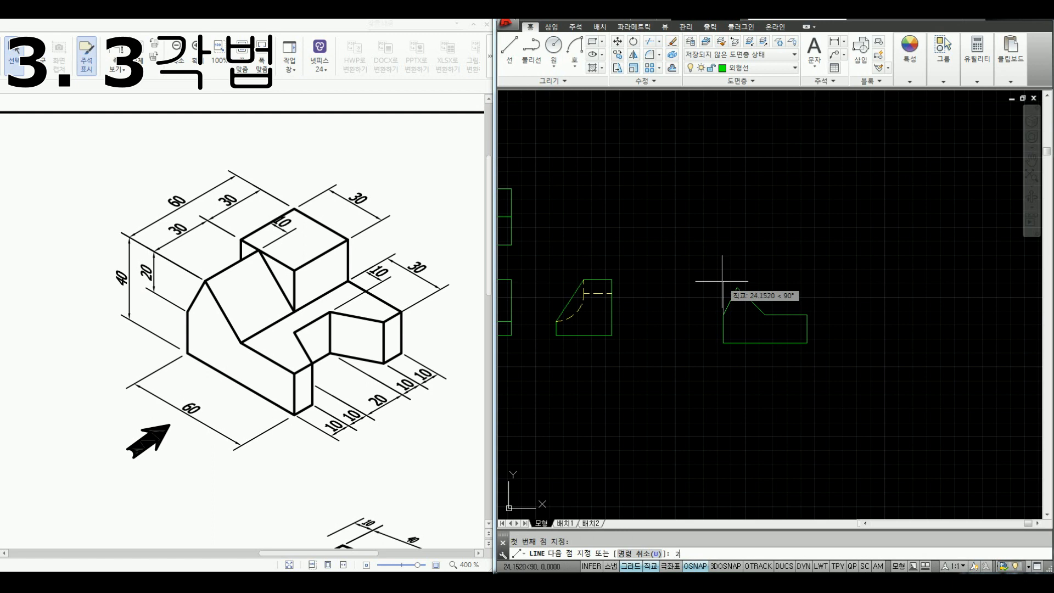
pyautogui.write('20')
pyautogui.press('Return')
pyautogui.scroll(2, 751, 280)
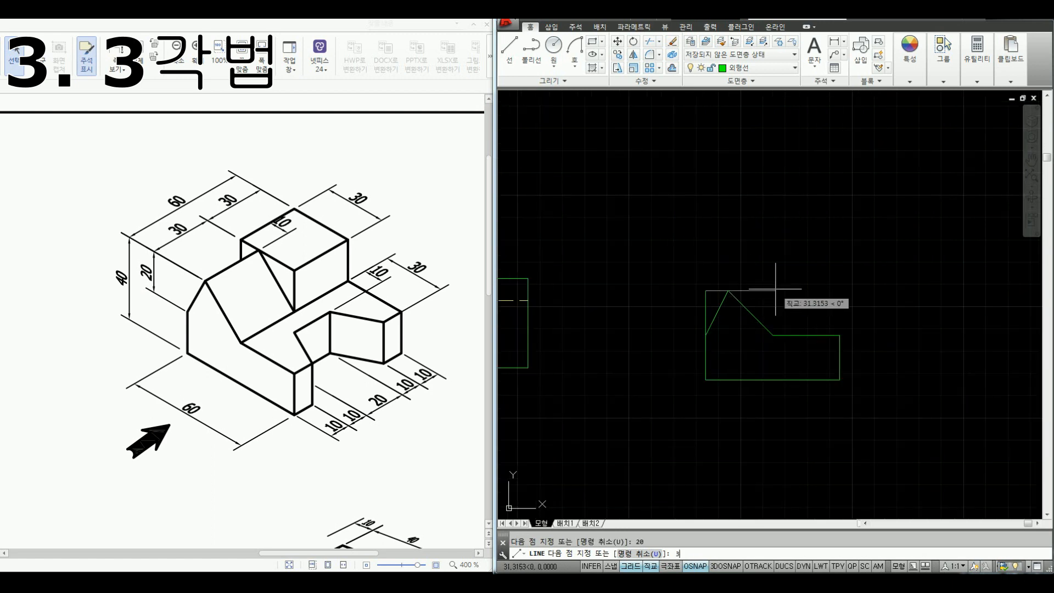
pyautogui.write('30')
pyautogui.press('Return')
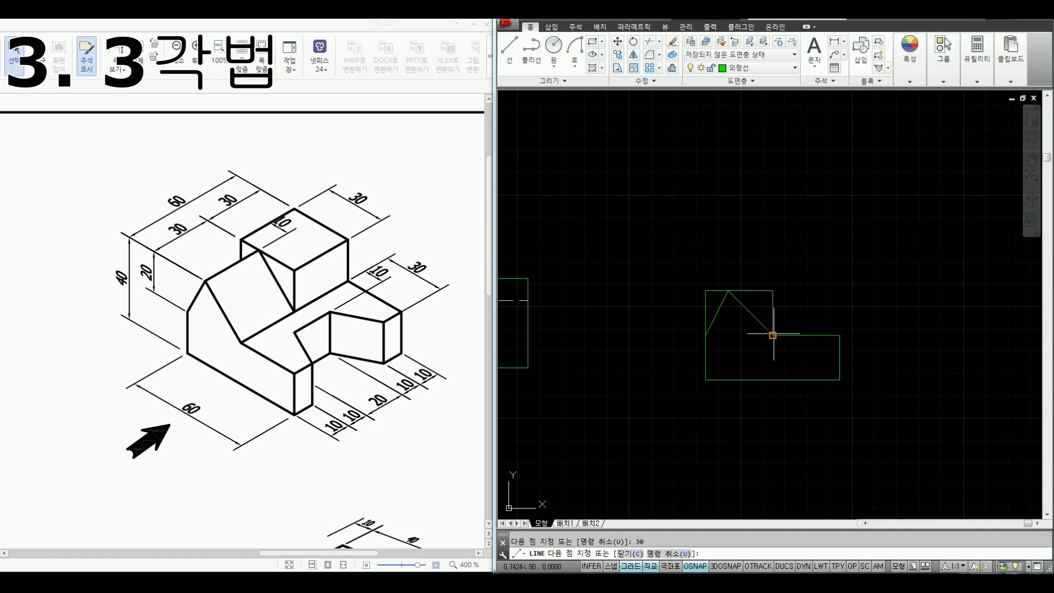
pyautogui.press('Escape')
# Step: Trace the notch depth on the isometric drawing's right side with a temporary pen to locate the hidden edge
pyautogui.moveTo(479, 364); pyautogui.dragTo(382, 336)
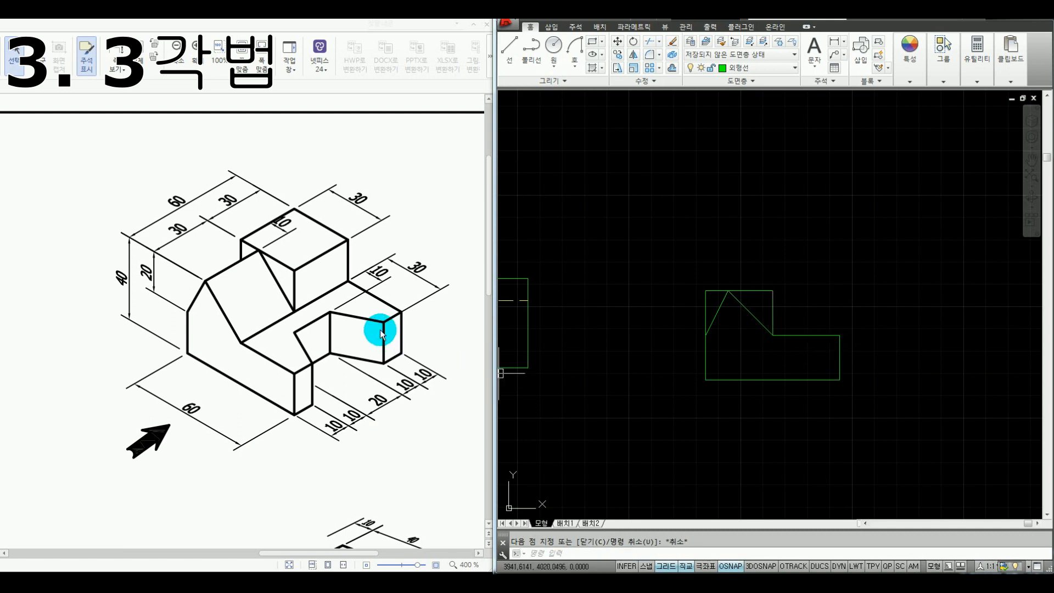
pyautogui.hotkey('ctrl', 'alt', 'd')
pyautogui.moveTo(332, 308); pyautogui.dragTo(364, 296)
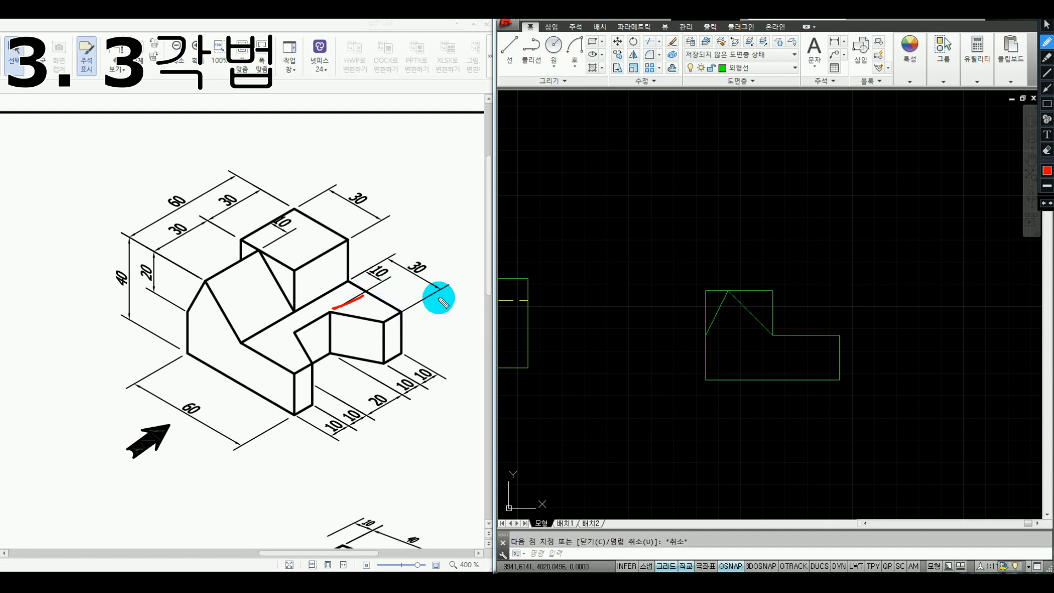
pyautogui.moveTo(370, 303); pyautogui.dragTo(390, 325)
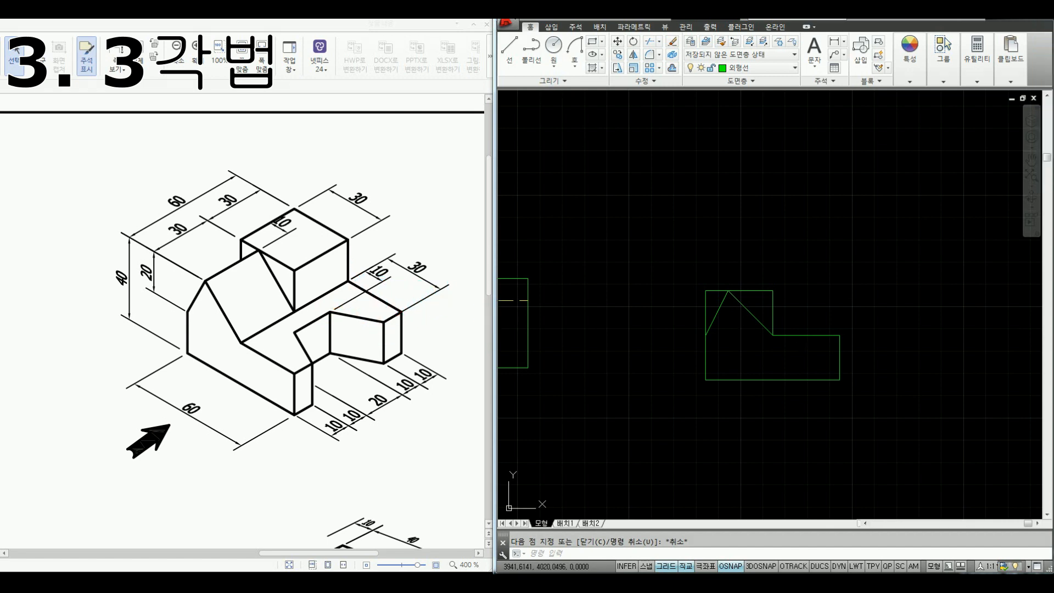
# Step: Offset the front view's right edge 20 inward and move the copy to the 숨은선 layer
pyautogui.click(844, 310)
pyautogui.press('Return')
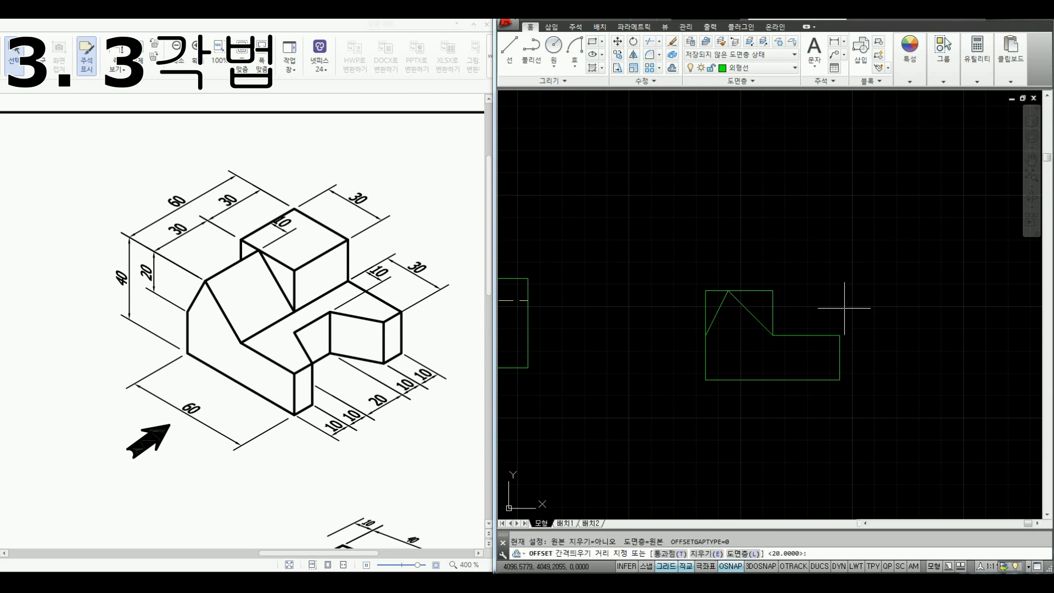
pyautogui.write('20')
pyautogui.press('Return')
pyautogui.click(840, 355)
pyautogui.click(760, 359)
pyautogui.press('Escape')
pyautogui.click(795, 357)
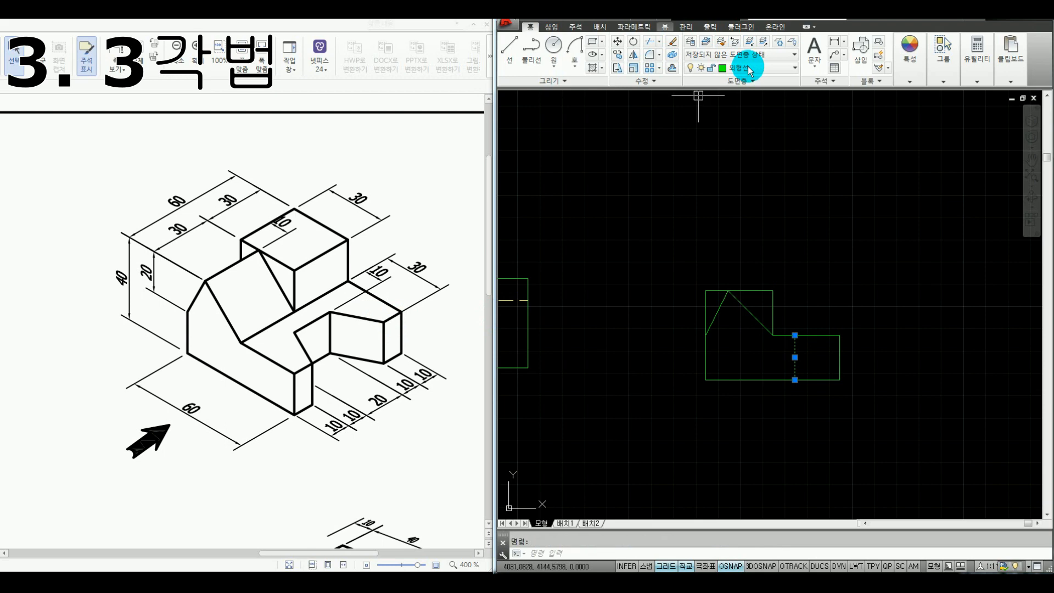
pyautogui.click(741, 67)
pyautogui.click(730, 137)
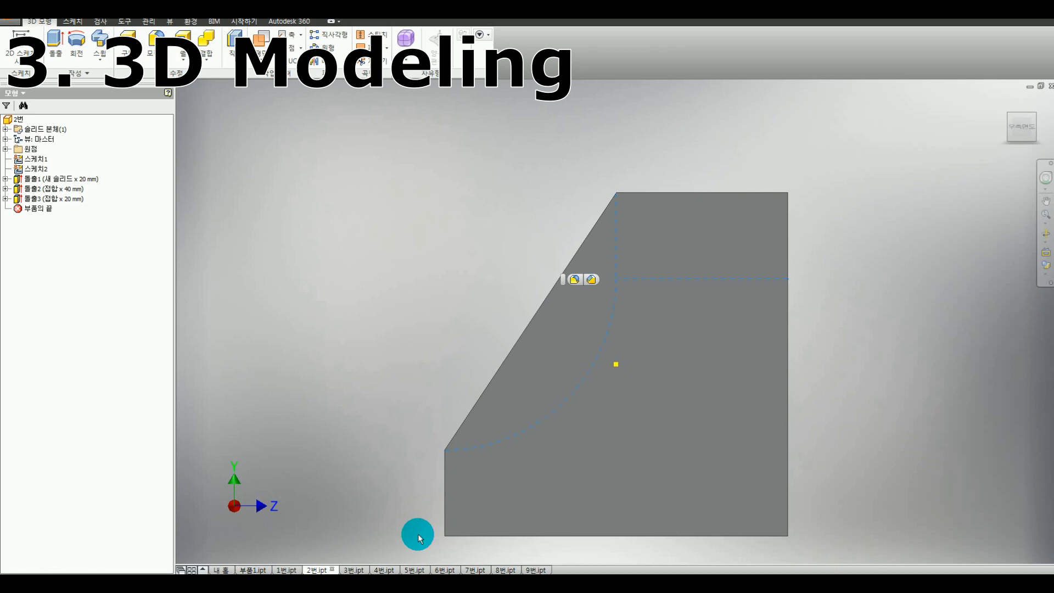
# Step: Switch to the 3번.ipt model in Inventor, view it from the front and compare its visible edges with the drawn front view
pyautogui.click(358, 569)
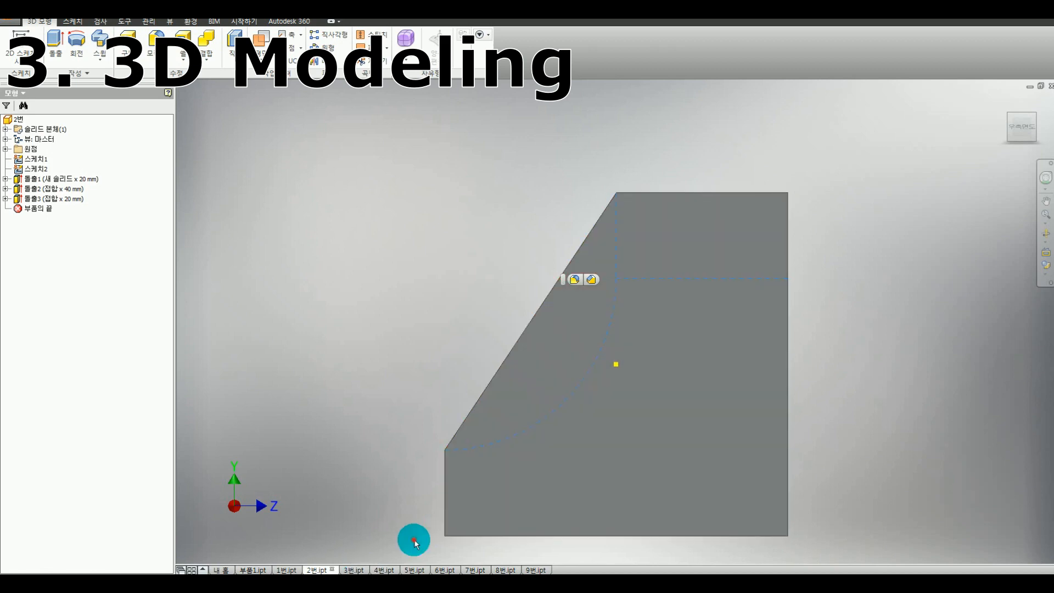
pyautogui.click(1009, 139)
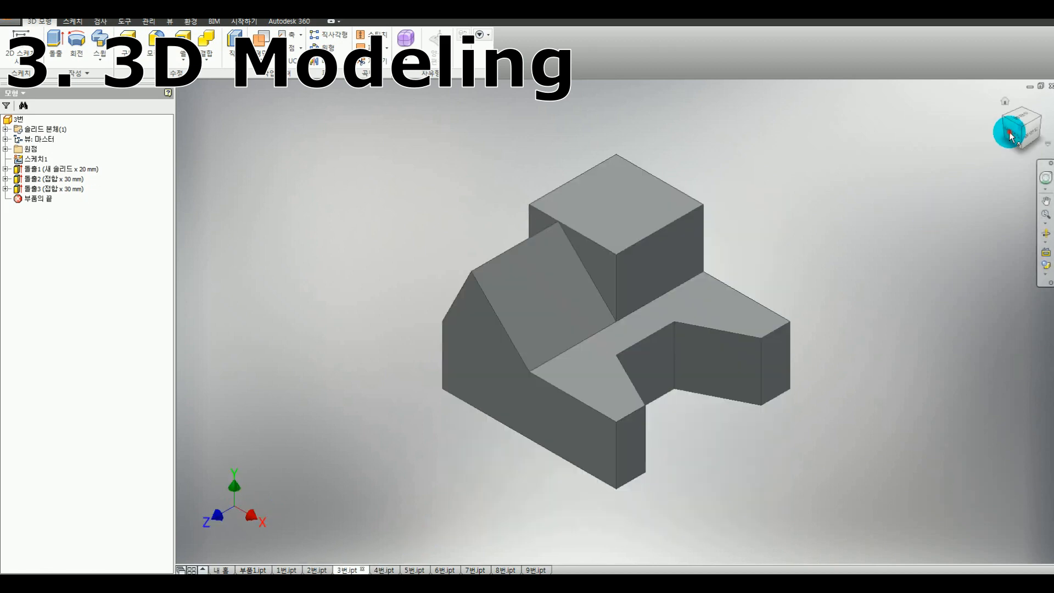
pyautogui.keyDown('shift'); pyautogui.moveTo(611, 269); pyautogui.dragTo(563, 301, button='middle'); pyautogui.keyUp('shift')
pyautogui.click(562, 302)
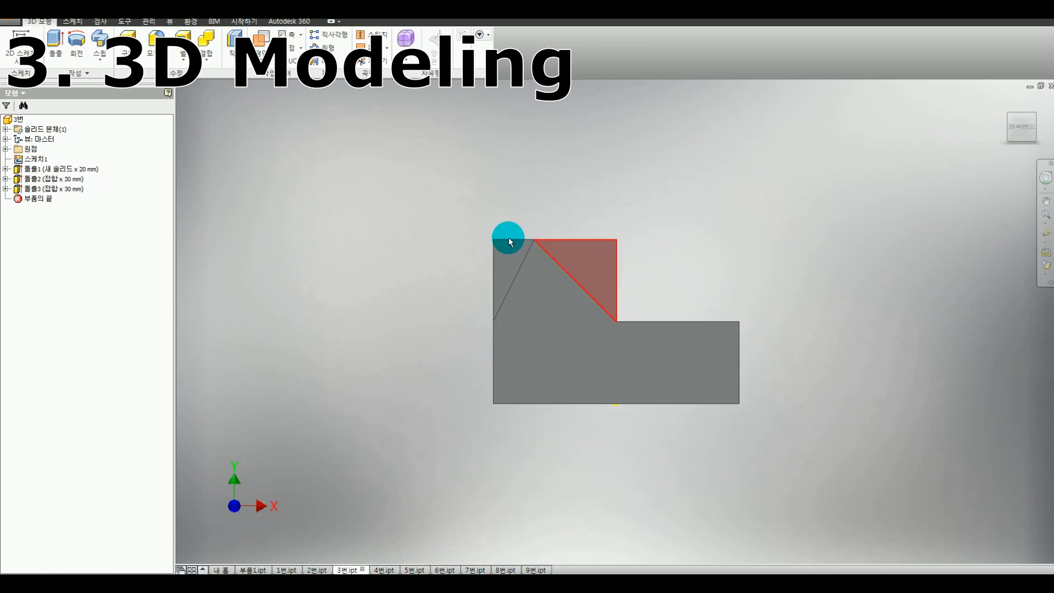
pyautogui.moveTo(511, 291)
pyautogui.mouseDown()
pyautogui.moveTo(534, 234)
pyautogui.moveTo(736, 352)
pyautogui.moveTo(513, 397)
pyautogui.moveTo(496, 265)
pyautogui.moveTo(642, 240)
pyautogui.mouseUp()
pyautogui.press('Escape')
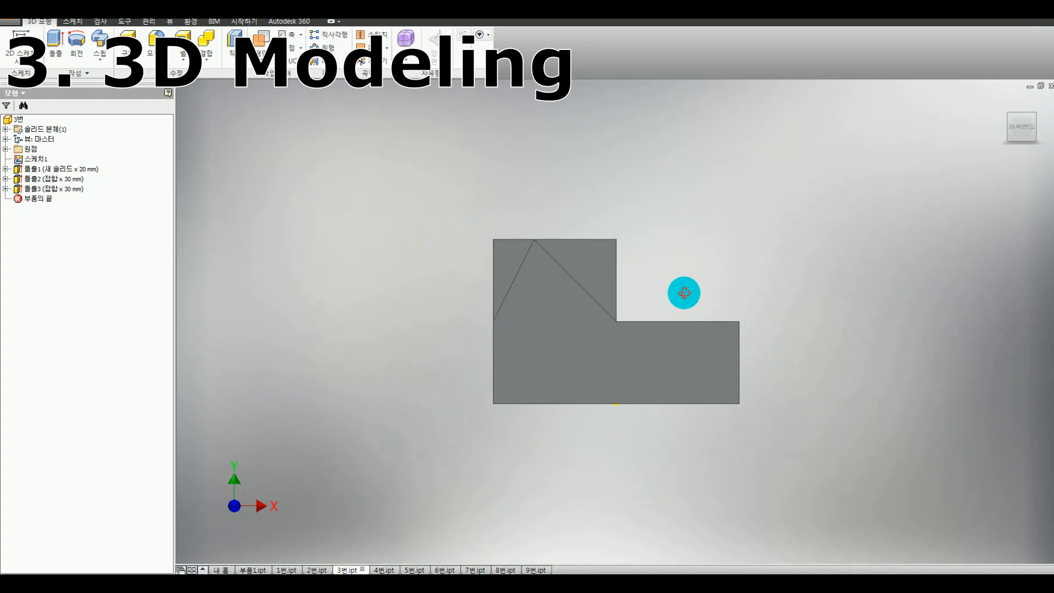
# Step: Inspect the notch's inner vertical edge in 3D and mark its hidden position in the model's front view
pyautogui.press('F6')
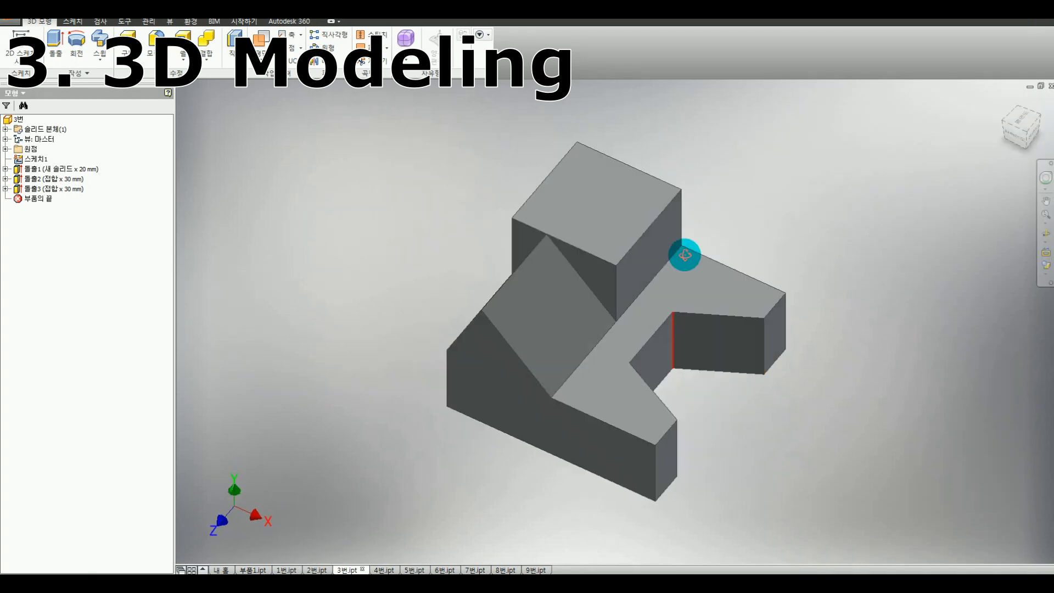
pyautogui.keyDown('shift'); pyautogui.moveTo(560, 186); pyautogui.dragTo(644, 248, button='middle'); pyautogui.keyUp('shift')
pyautogui.click(1020, 130)
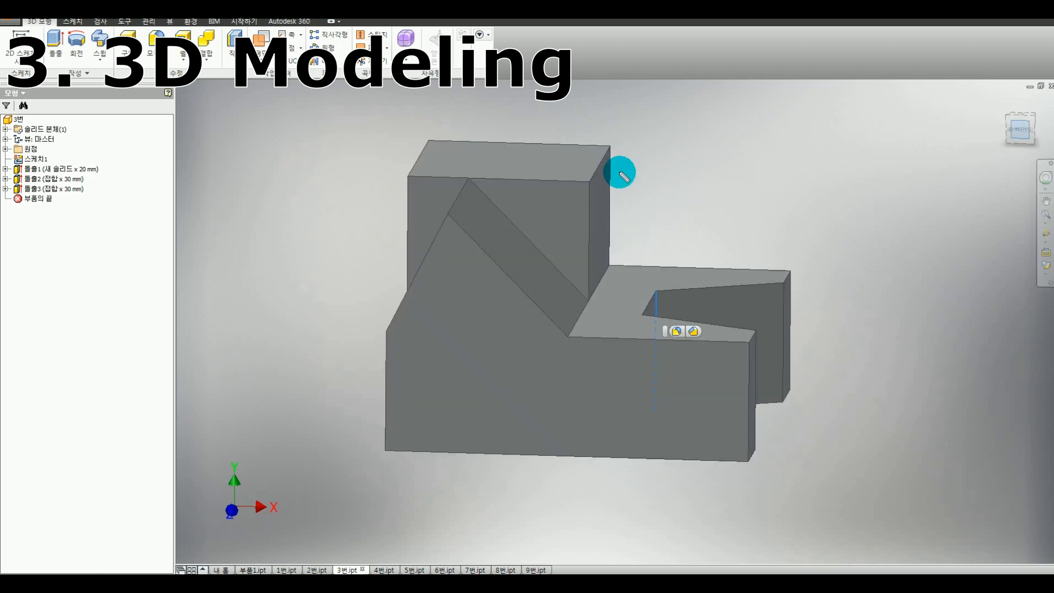
pyautogui.moveTo(617, 256); pyautogui.dragTo(614, 269)
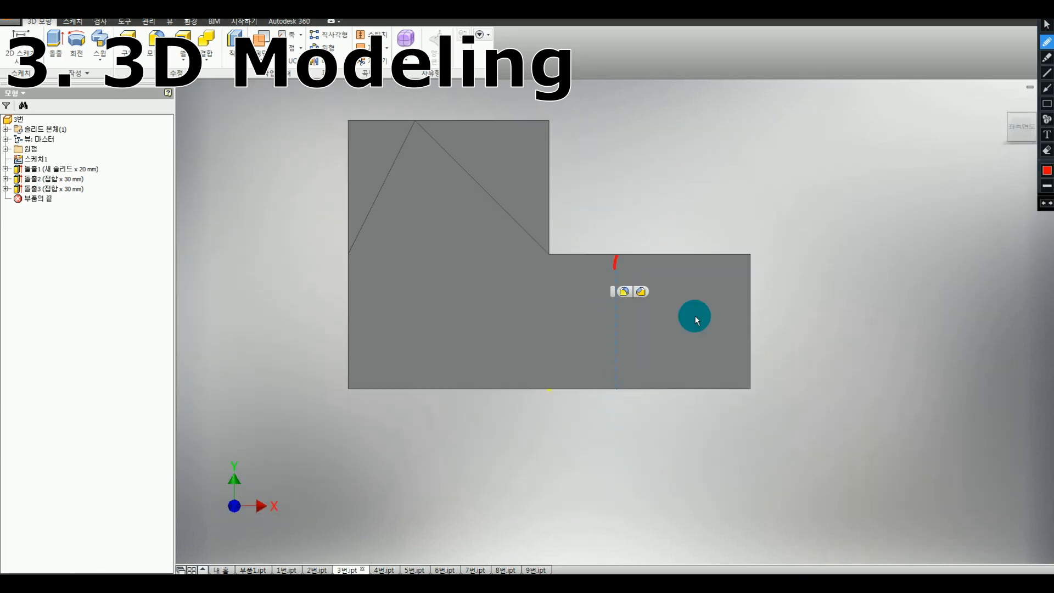
pyautogui.press('Escape')
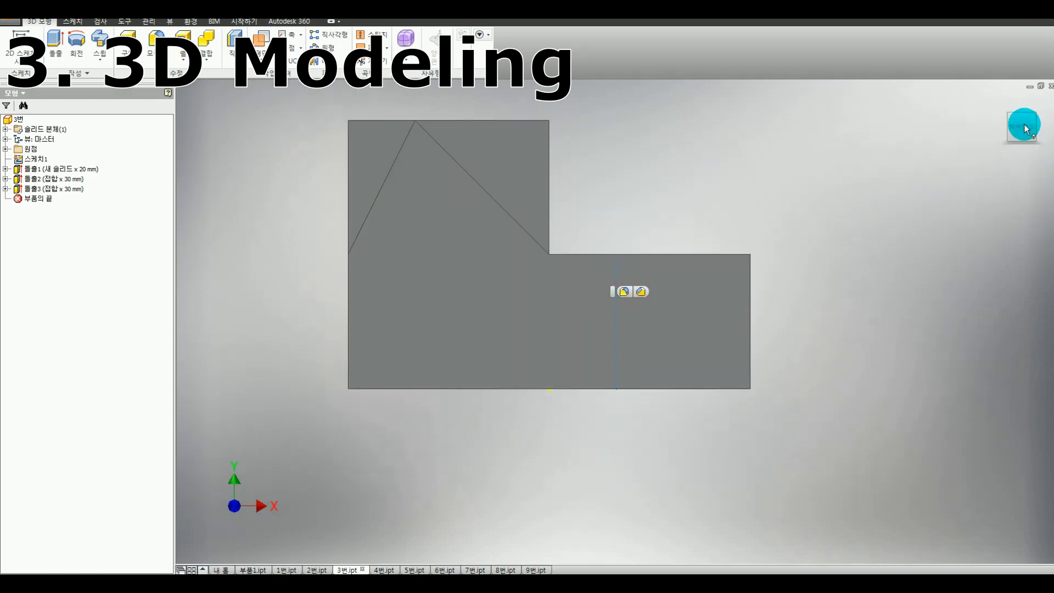
# Step: View the 3번.ipt model from the top and trace the block, the ridge faces and the notched outline with a temporary pen
pyautogui.click(1024, 128)
pyautogui.moveTo(1028, 114)
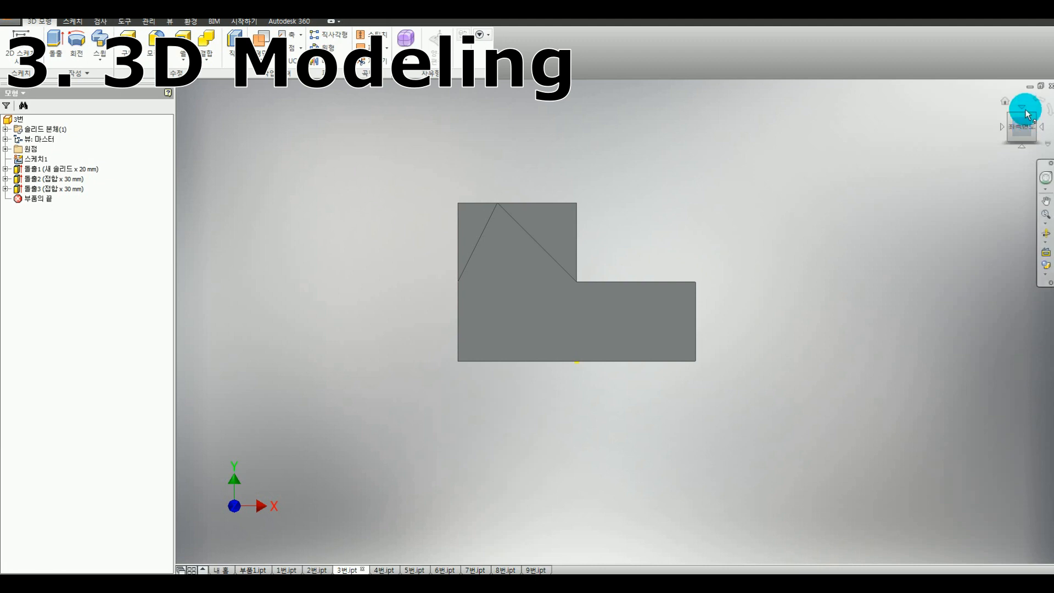
pyautogui.click(1016, 126)
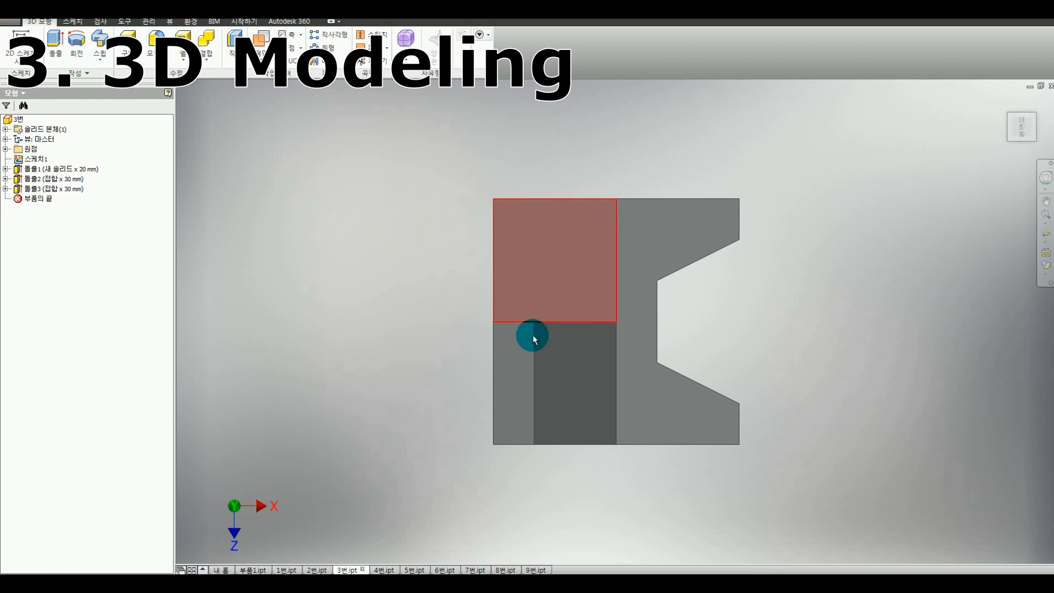
pyautogui.moveTo(1025, 130); pyautogui.dragTo(1024, 119)
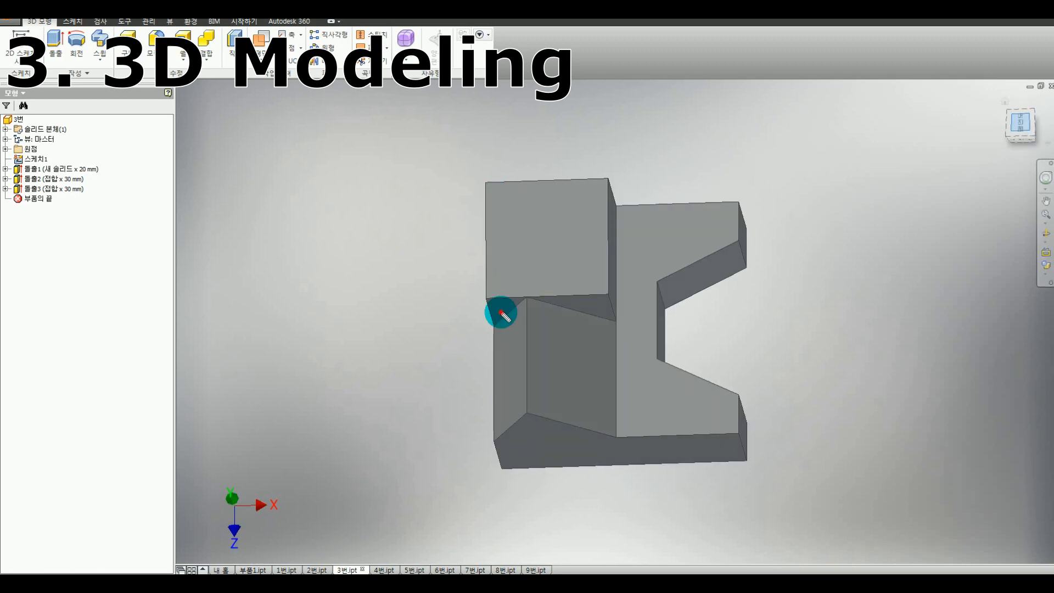
pyautogui.moveTo(501, 313)
pyautogui.mouseDown()
pyautogui.moveTo(620, 299)
pyautogui.moveTo(622, 209)
pyautogui.moveTo(505, 197)
pyautogui.mouseUp()
pyautogui.moveTo(494, 316)
pyautogui.mouseDown()
pyautogui.moveTo(508, 439)
pyautogui.moveTo(609, 376)
pyautogui.moveTo(525, 322)
pyautogui.moveTo(611, 440)
pyautogui.moveTo(727, 435)
pyautogui.moveTo(734, 398)
pyautogui.moveTo(661, 322)
pyautogui.moveTo(758, 240)
pyautogui.moveTo(586, 202)
pyautogui.mouseUp()
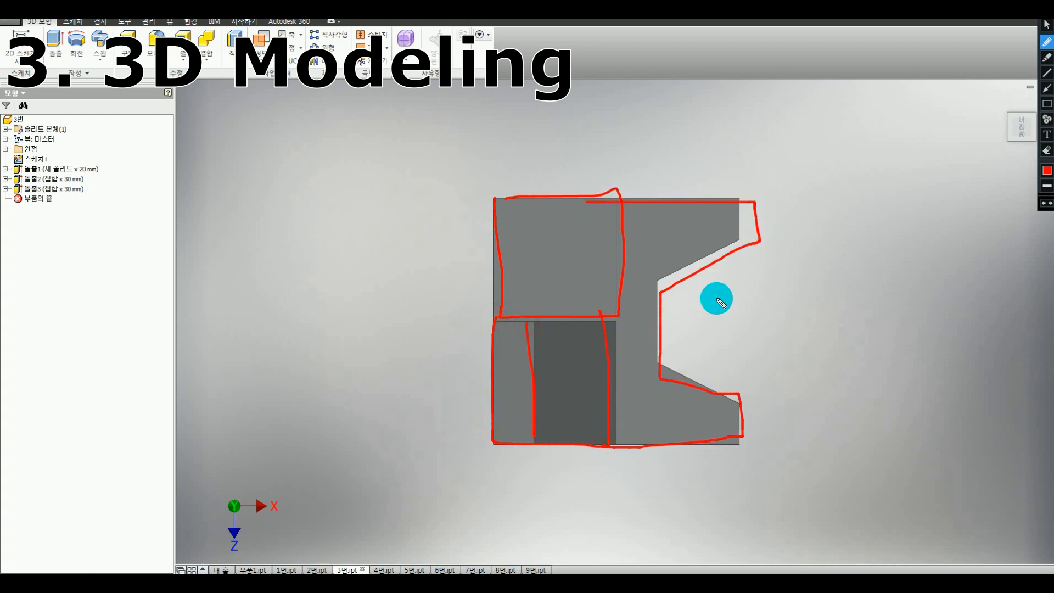
pyautogui.press('Escape')
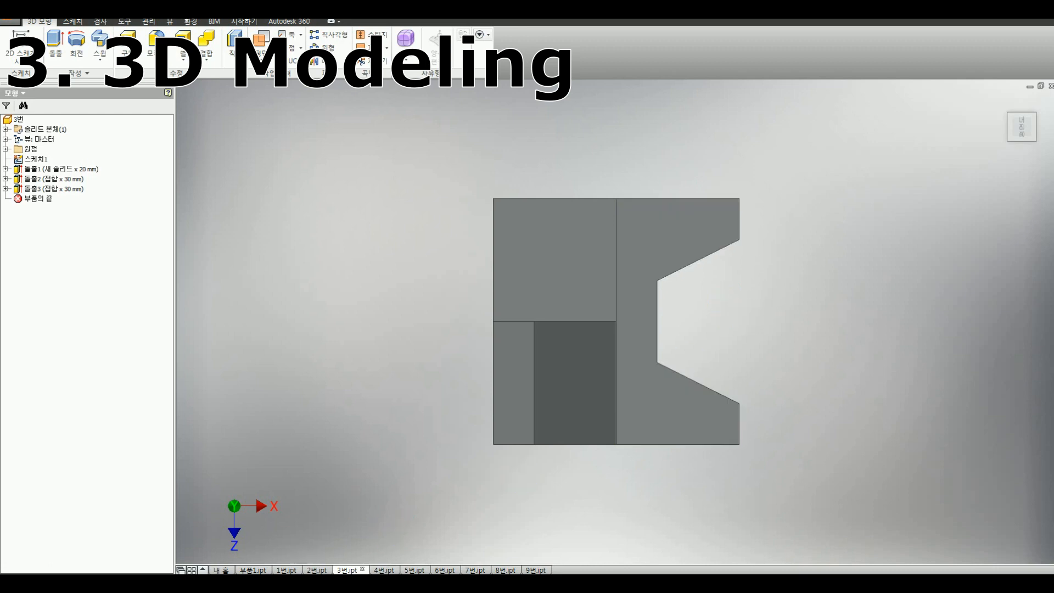
# Step: Switch back to the AutoCAD drawing and draw vertical projection lines upward from the front view's left and right edges
pyautogui.click(359, 569)
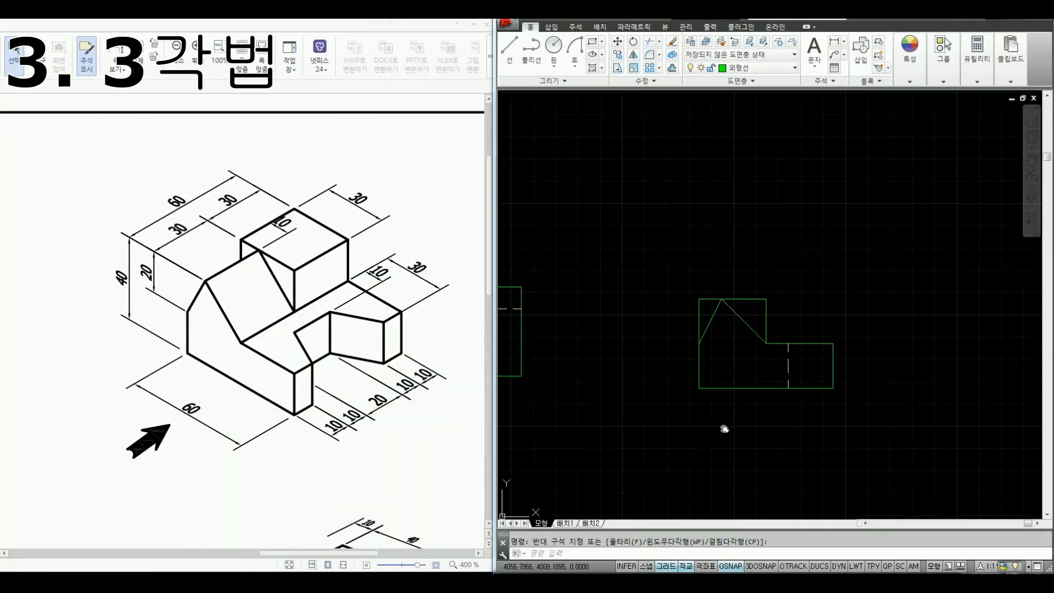
pyautogui.moveTo(723, 431); pyautogui.dragTo(656, 401, button='middle')
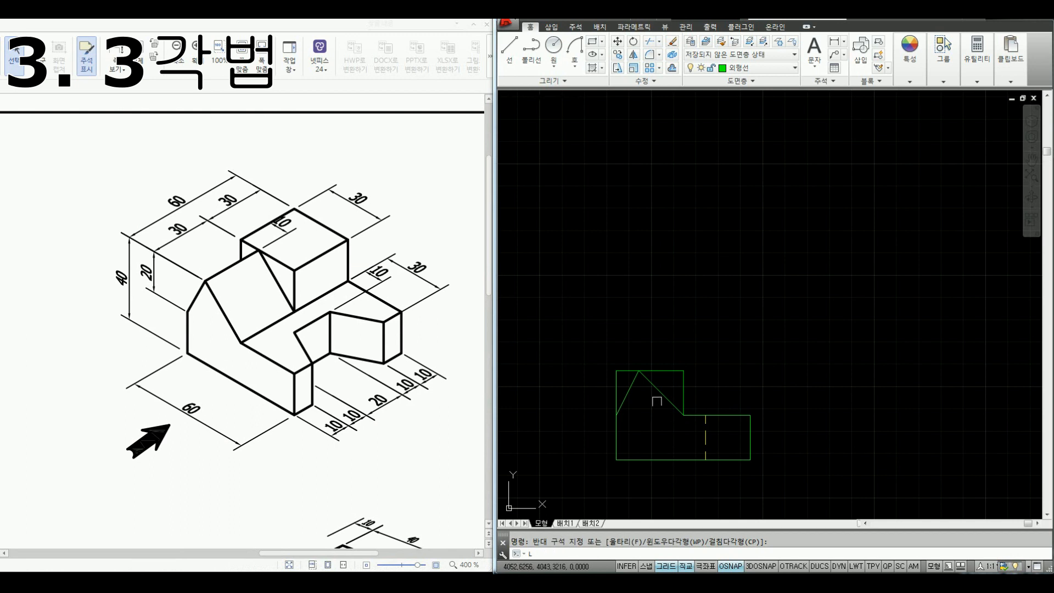
pyautogui.press('Return')
pyautogui.click(615, 371)
pyautogui.click(616, 129)
pyautogui.press('Return')
pyautogui.press('Return')
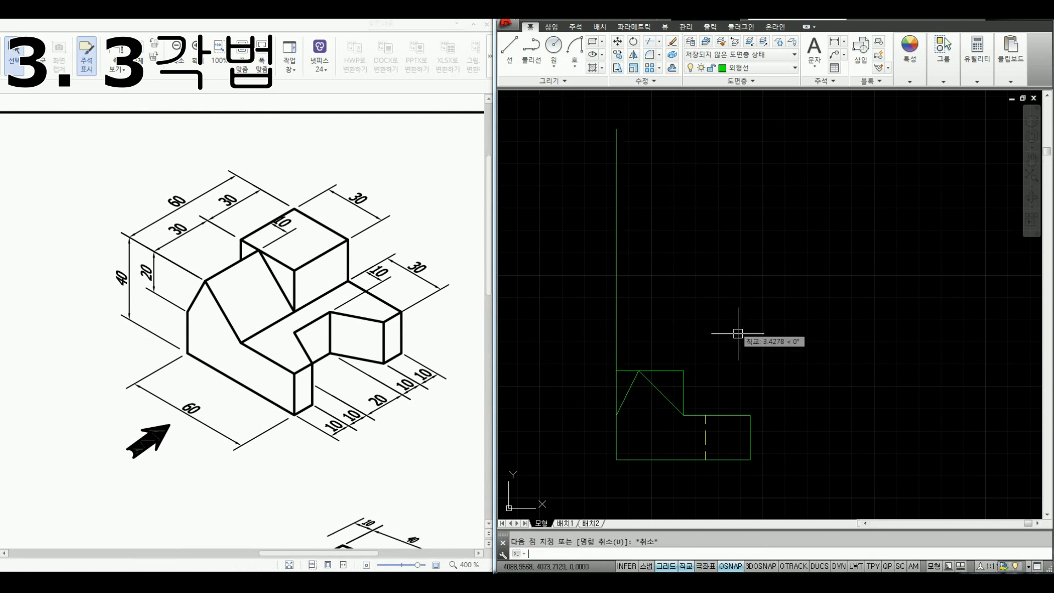
pyautogui.click(750, 416)
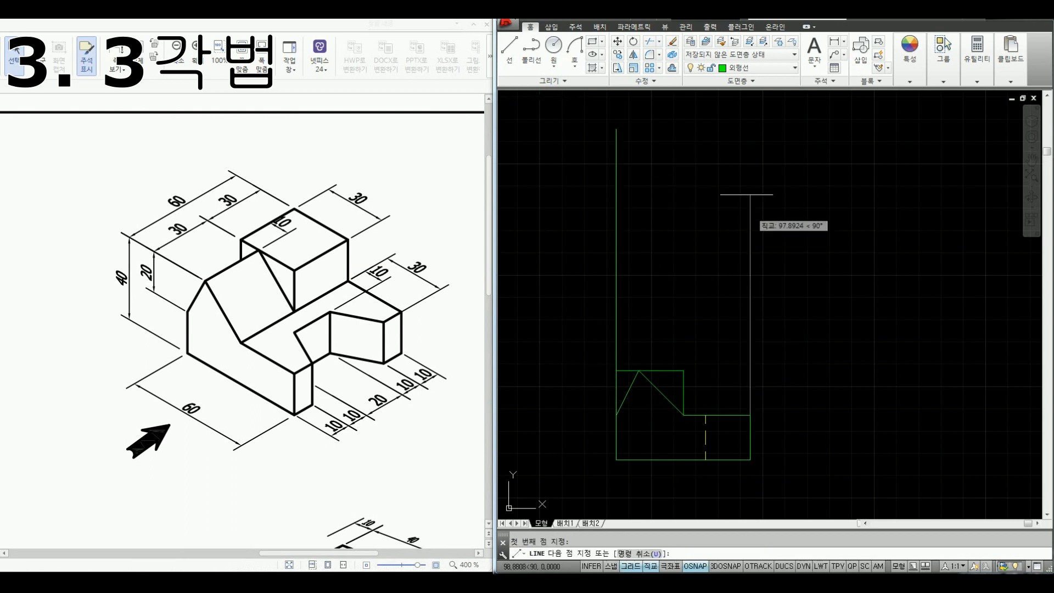
pyautogui.click(750, 150)
pyautogui.press('Escape')
# Step: Draw a 60 by 60 rectangle for the top view between the two projection lines above the front view
pyautogui.write('REC')
pyautogui.press('Return')
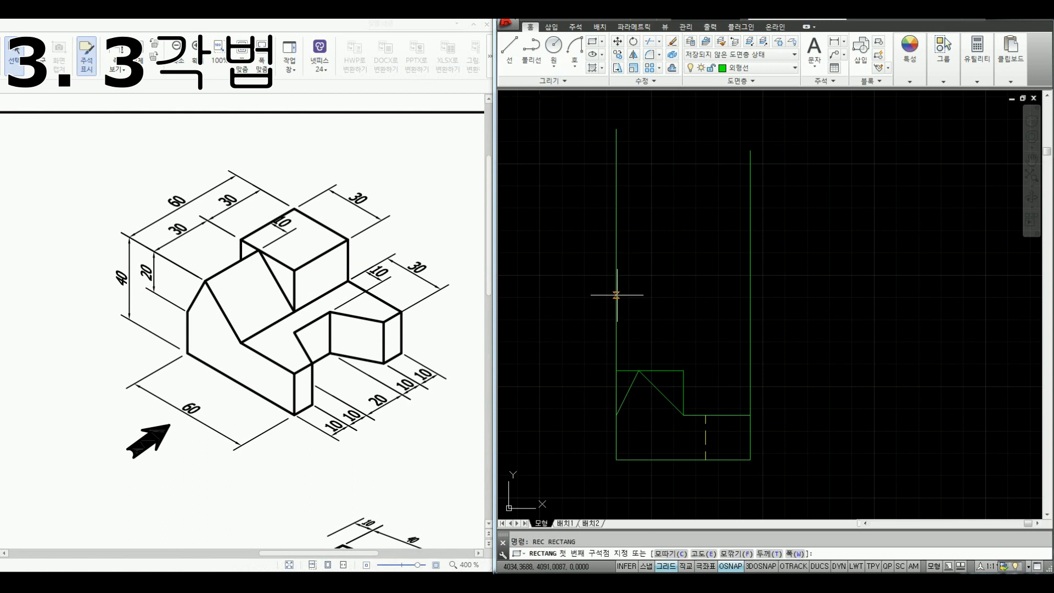
pyautogui.click(616, 295)
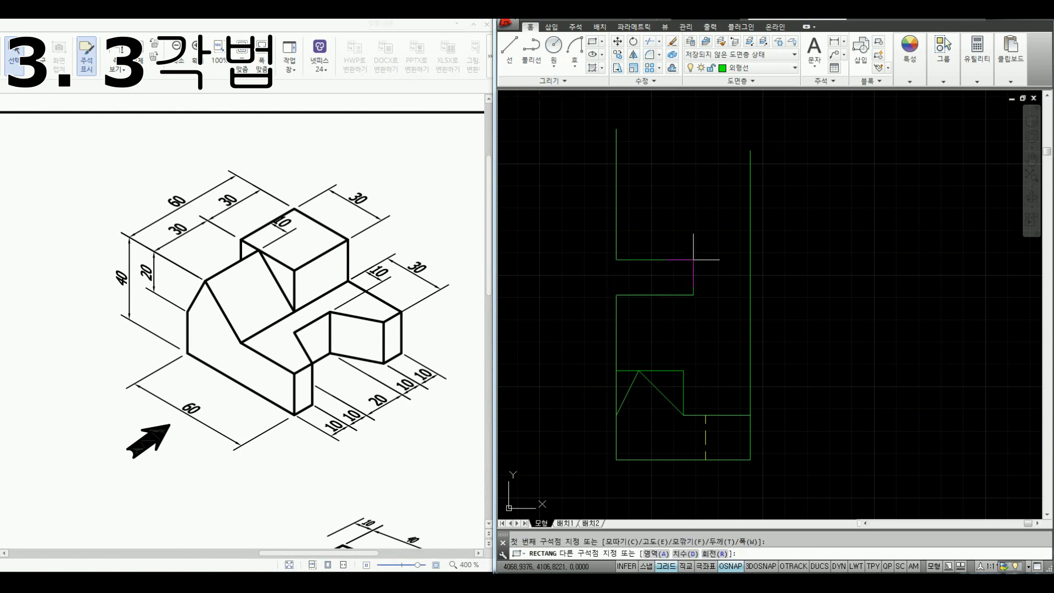
pyautogui.hotkey('ctrl', 'alt', 'd')
pyautogui.moveTo(186, 353)
pyautogui.mouseDown()
pyautogui.moveTo(282, 416)
pyautogui.moveTo(412, 348)
pyautogui.mouseUp()
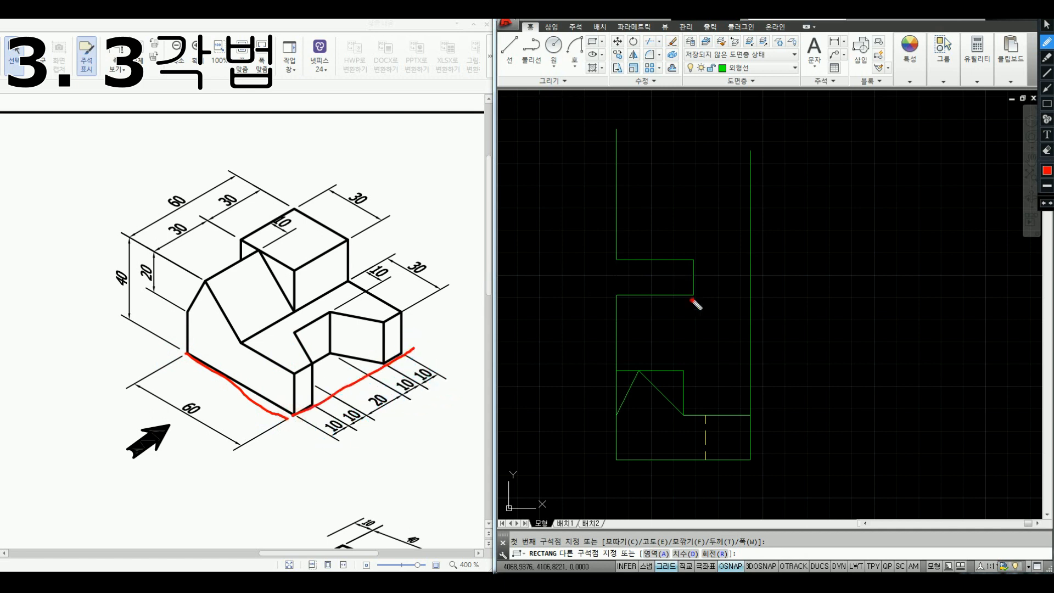
pyautogui.hotkey('ctrl', 'alt', 'd')
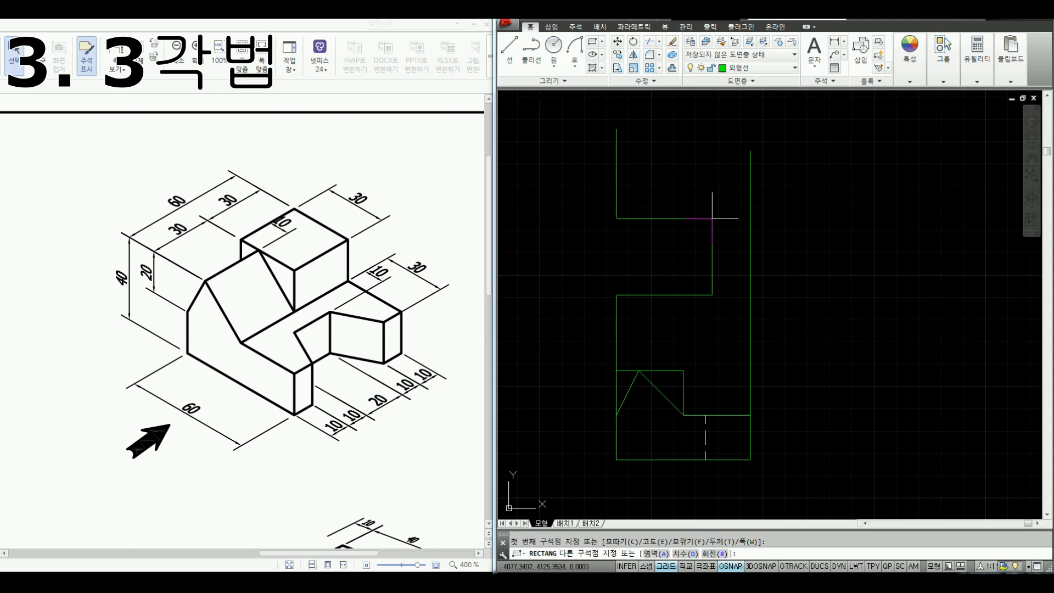
pyautogui.write('60,')
pyautogui.press('Return')
pyautogui.press('Escape')
pyautogui.moveTo(712, 218); pyautogui.dragTo(709, 235, button='middle')
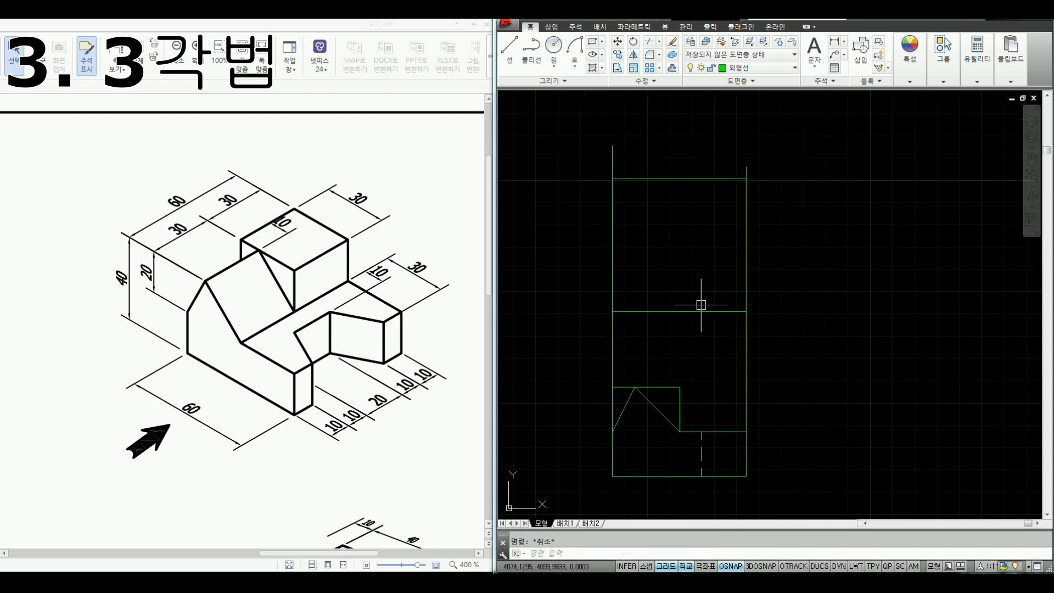
# Step: Draw a vertical line from the upper right corner of the front view's block to the top view's upper edge
pyautogui.click(680, 387)
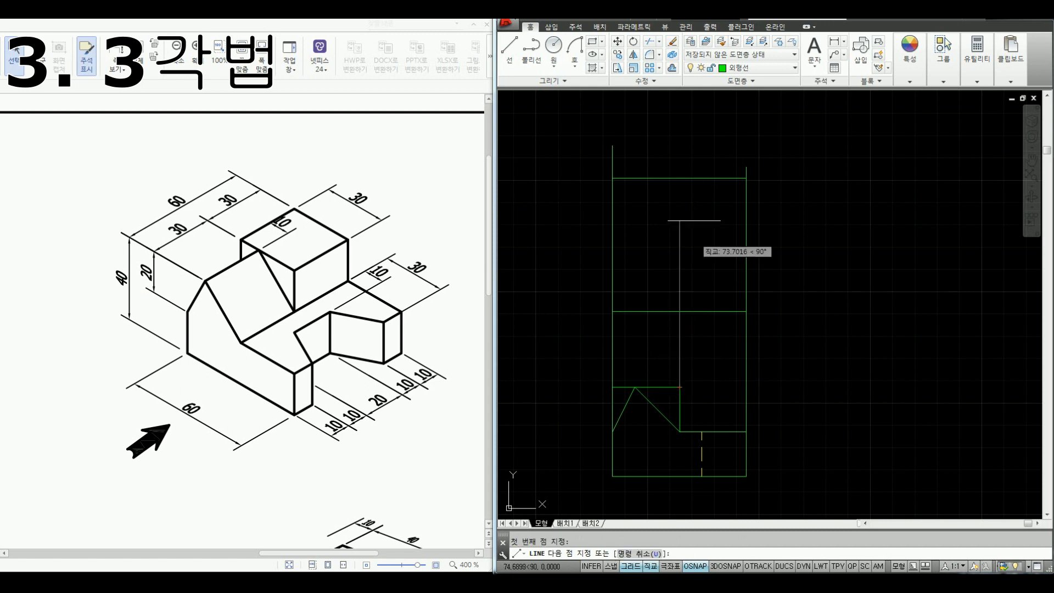
pyautogui.click(679, 178)
pyautogui.press('Escape')
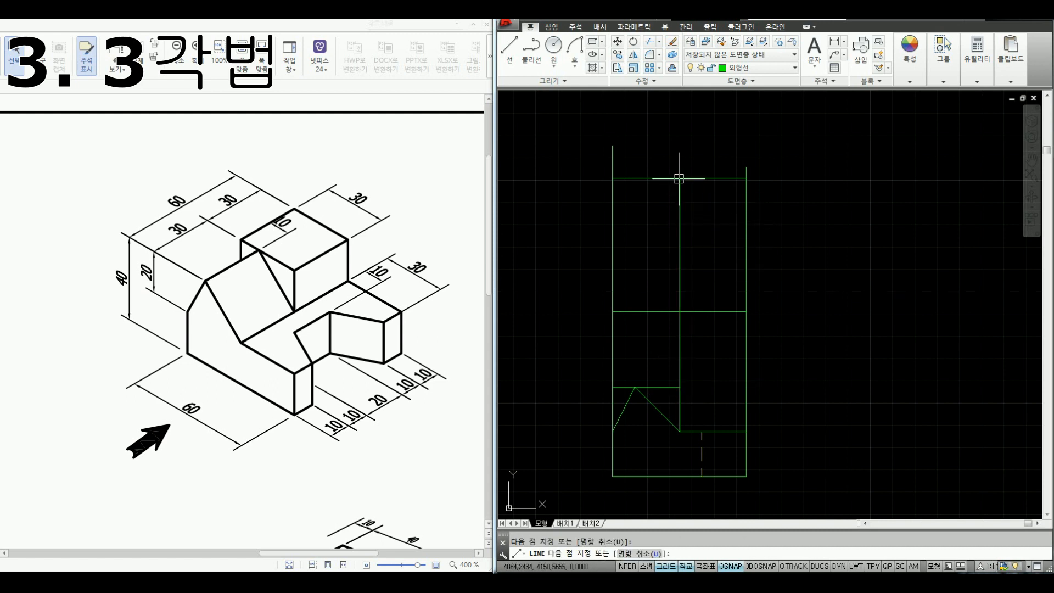
# Step: Trim off the part of the block's projection line that lies between the top view and the front view
pyautogui.click(774, 340)
pyautogui.click(765, 341)
pyautogui.write('tr')
pyautogui.press('space')
pyautogui.press('space')
pyautogui.click(709, 311)
pyautogui.press('space')
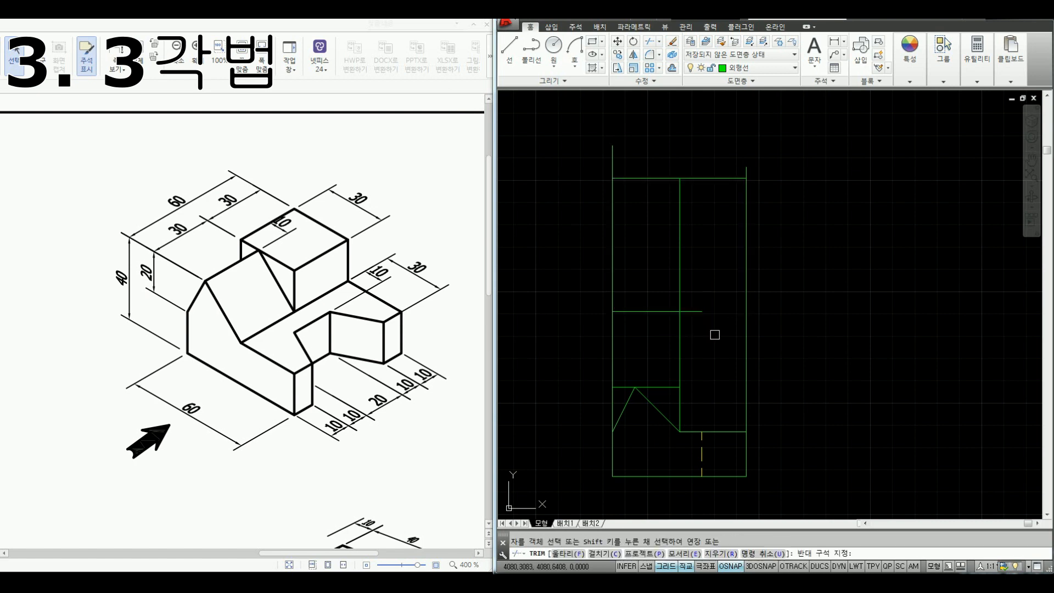
pyautogui.hotkey('ctrl', 'z')
pyautogui.press('space')
pyautogui.press('Escape')
# Step: Erase the two outer vertical projection lines running along the top view's sides
pyautogui.click(755, 342)
pyautogui.click(608, 334)
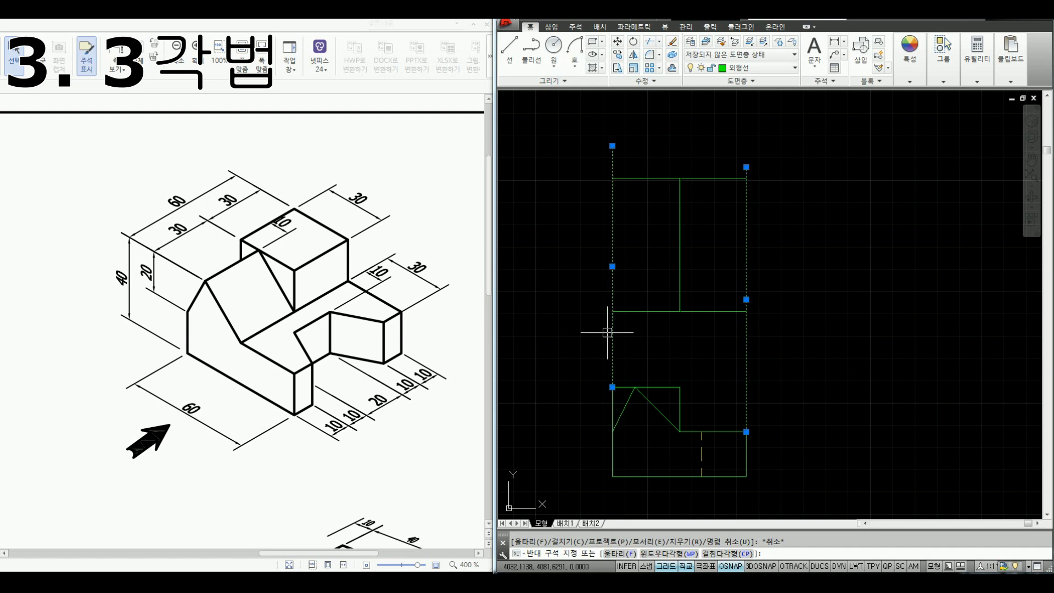
pyautogui.press('Delete')
# Step: Explode the top view's outer rectangle into separate lines
pyautogui.moveTo(701, 312); pyautogui.dragTo(698, 324, button='middle')
pyautogui.click(699, 336)
pyautogui.click(631, 318)
pyautogui.write('x')
pyautogui.press('space')
pyautogui.press('Escape')
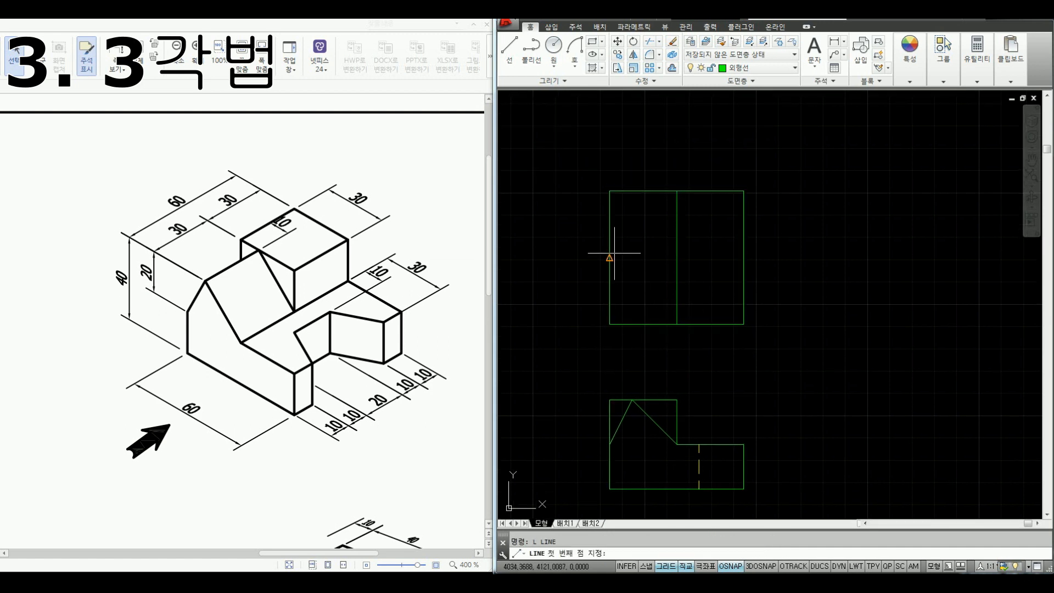
# Step: Draw a horizontal line from the midpoint of the top view's left edge to the vertical dividing line
pyautogui.click(613, 256)
pyautogui.click(677, 257)
pyautogui.press('space')
# Step: Draw a vertical line from the front view's ridge peak up to the top view's horizontal dividing line
pyautogui.press('space')
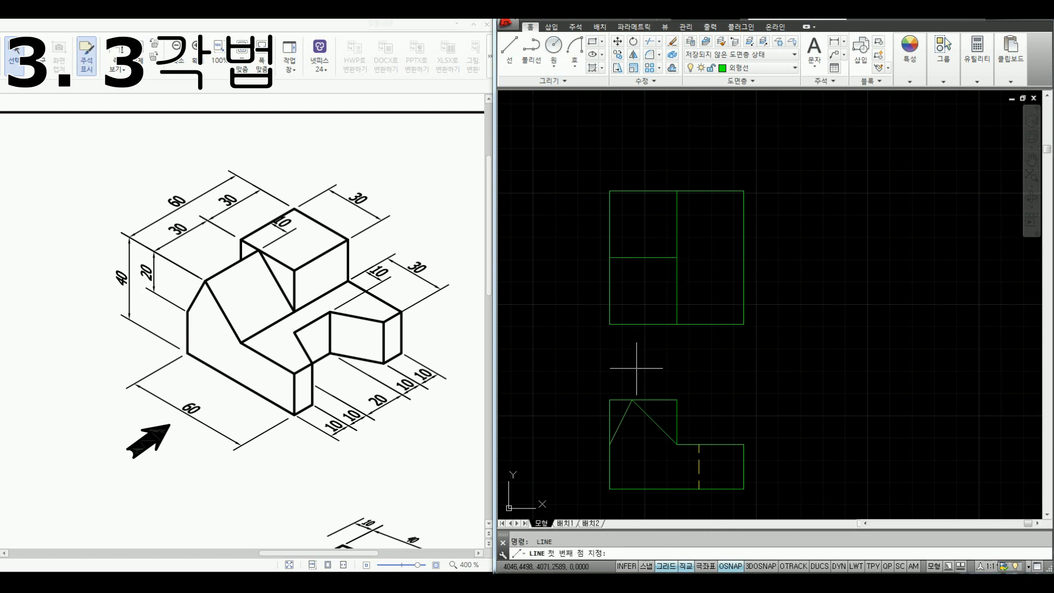
pyautogui.click(632, 400)
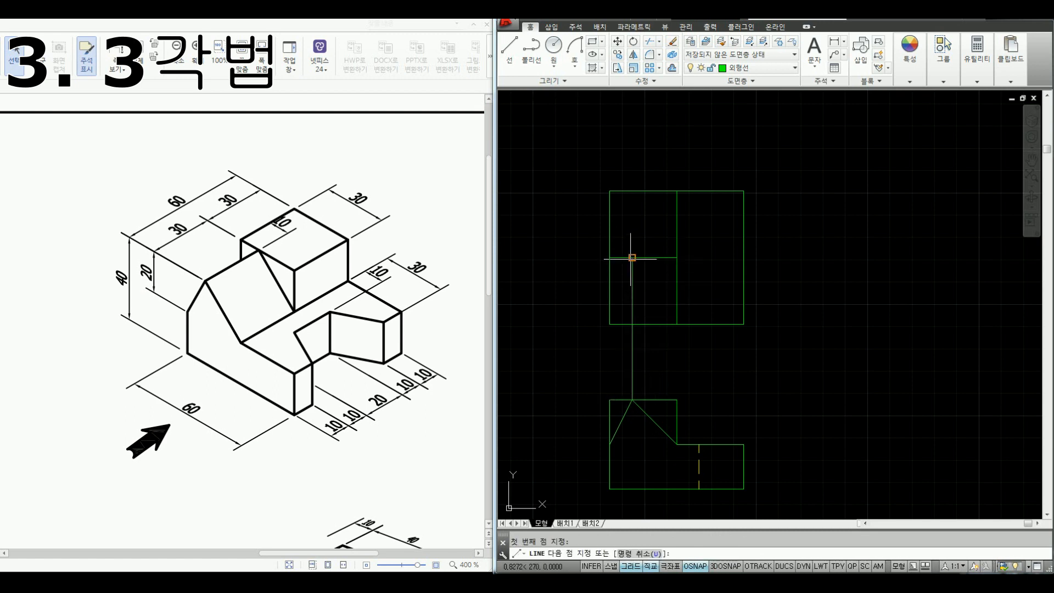
pyautogui.press('Escape')
# Step: Trim the ridge line at the top view's lower edge, removing the part that extends down to the front view
pyautogui.write('tr')
pyautogui.press('space')
pyautogui.click(648, 324)
pyautogui.press('space')
pyautogui.click(632, 335)
pyautogui.press('Escape')
# Step: Draw a vertical projection line from the front view's hidden notch line up past the top view's upper edge
pyautogui.moveTo(746, 319); pyautogui.dragTo(715, 323, button='middle')
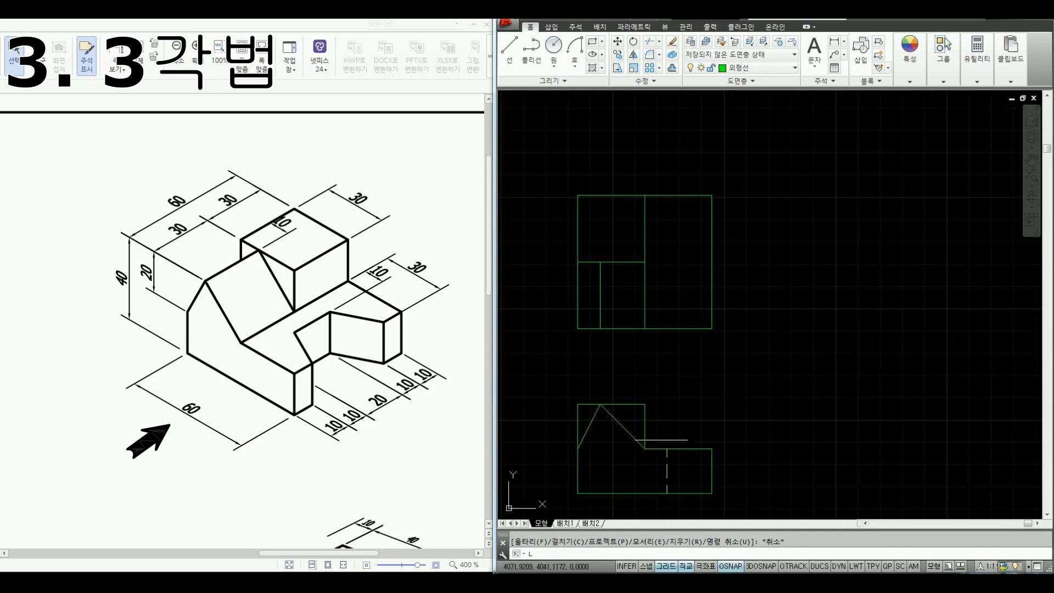
pyautogui.press('Return')
pyautogui.click(666, 449)
pyautogui.click(666, 171)
pyautogui.press('Escape')
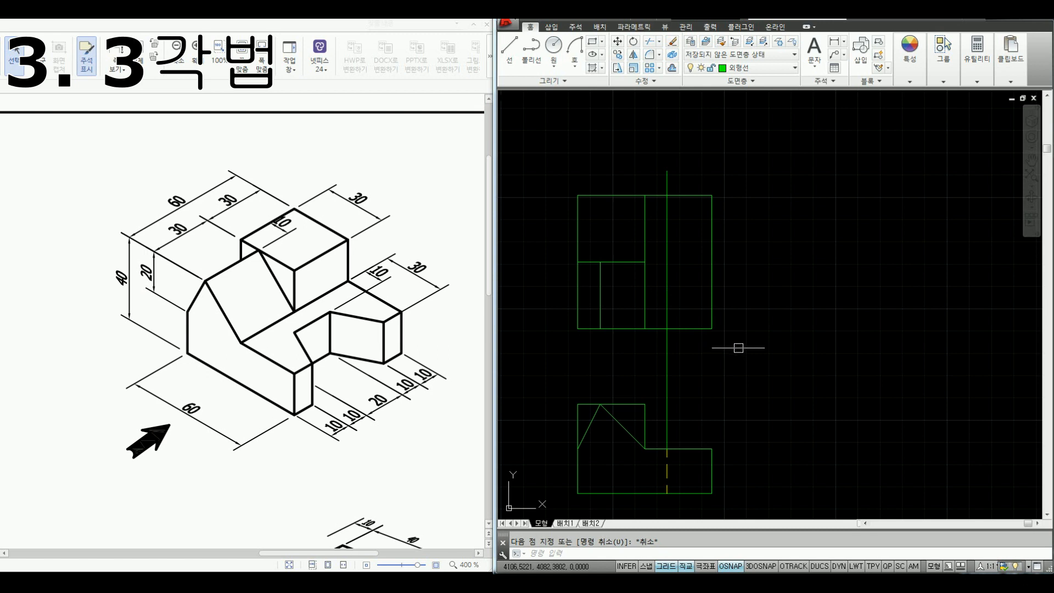
# Step: Offset the top view's upper and lower edges inward by 10, twice from each side, to lay out the notch
pyautogui.write('o')
pyautogui.press('space')
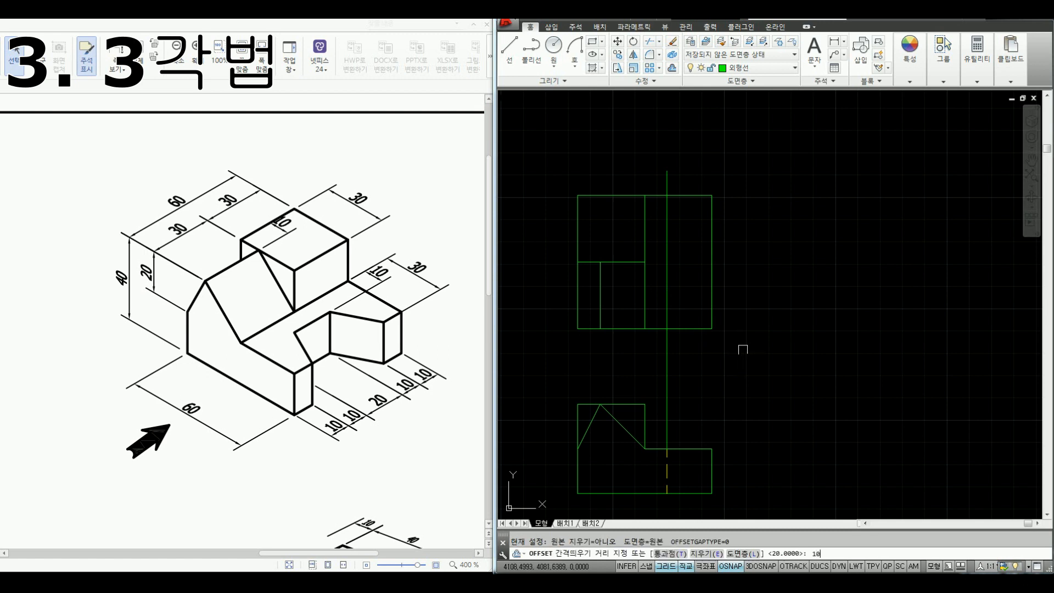
pyautogui.write('10')
pyautogui.press('Return')
pyautogui.click(693, 299)
pyautogui.click(697, 306)
pyautogui.click(691, 274)
pyautogui.click(692, 204)
pyautogui.click(687, 217)
pyautogui.click(687, 242)
pyautogui.press('Escape')
# Step: Draw the notch's two slanted lines in the top view, from the right edge to the inner vertical line
pyautogui.write('l')
pyautogui.press('Return')
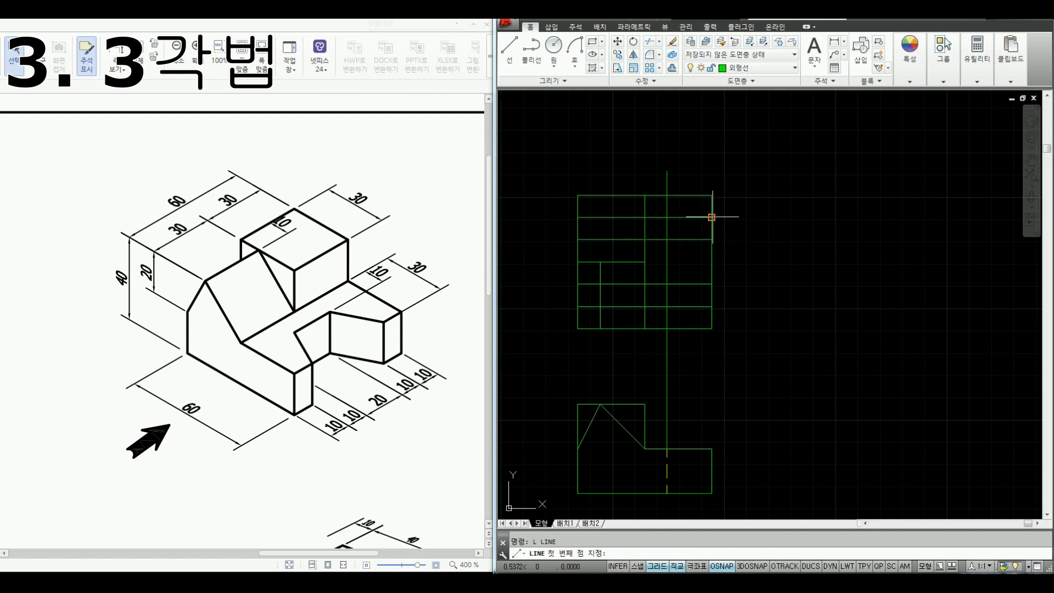
pyautogui.click(711, 218)
pyautogui.click(667, 239)
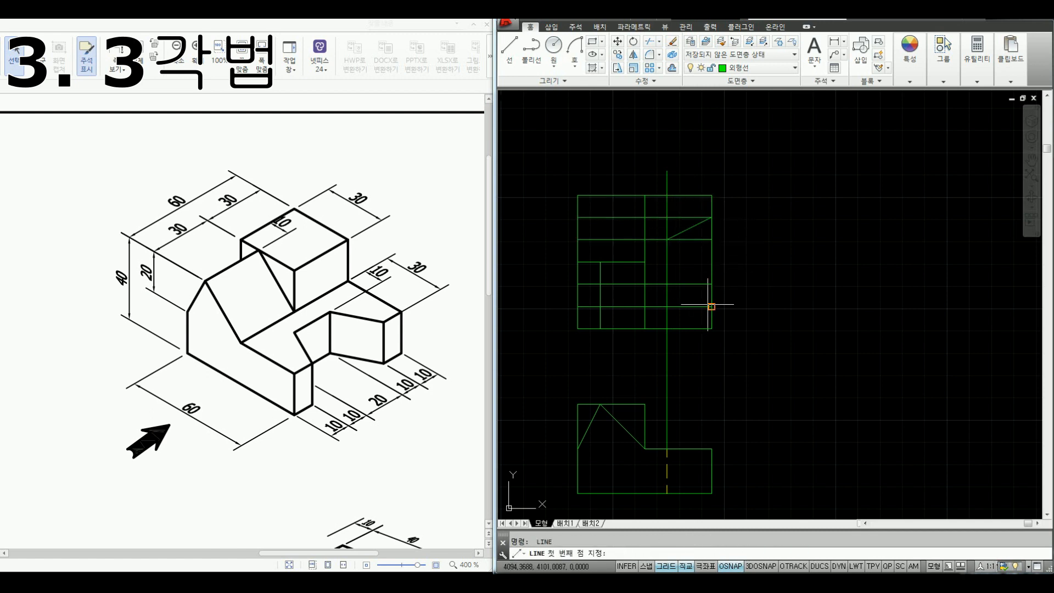
pyautogui.press('Escape')
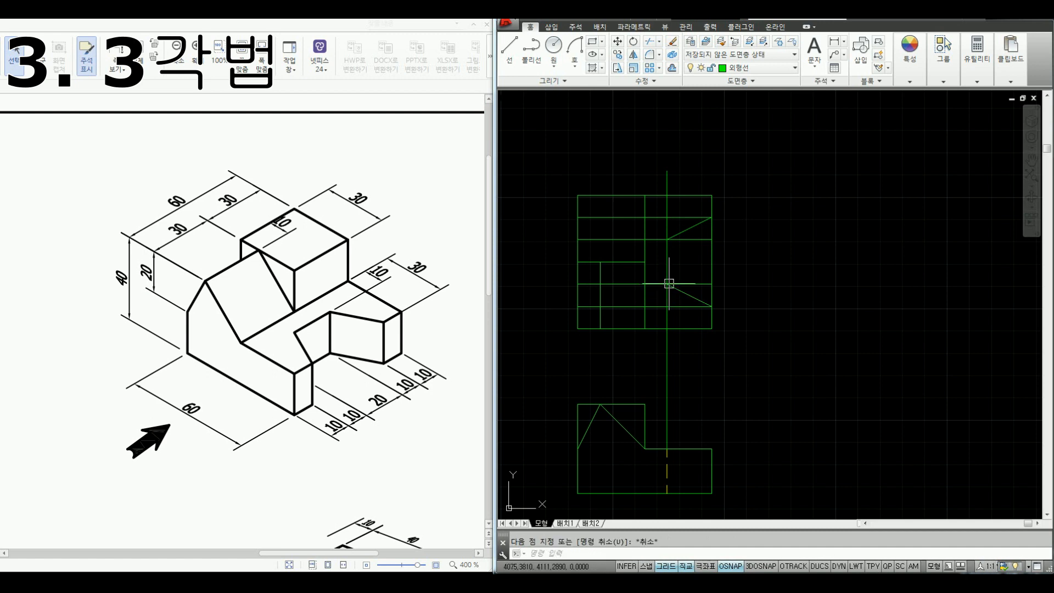
# Step: Erase the four horizontal offset construction lines from the top view
pyautogui.click(660, 310)
pyautogui.click(652, 213)
pyautogui.press('Delete')
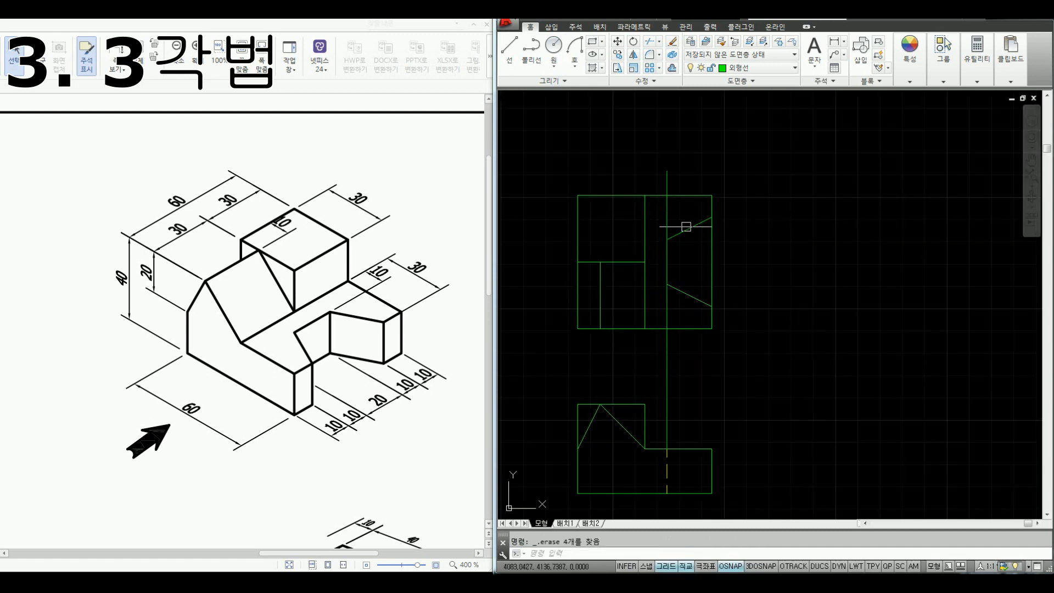
# Step: Break a gap in the top view's right edge between the two slanted notch lines
pyautogui.click(710, 244)
pyautogui.click(712, 274)
pyautogui.press('Escape')
# Step: Join the notch's slanted lines to the right edge segments and inner vertical line with Fillet in multiple mode
pyautogui.write('F')
pyautogui.press('Return')
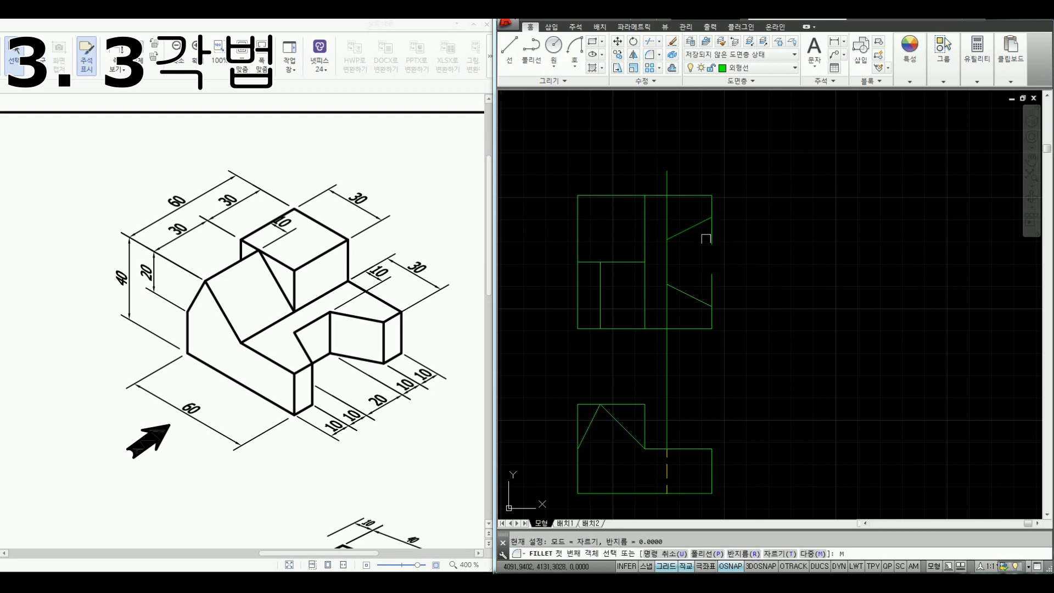
pyautogui.write('M')
pyautogui.press('Return')
pyautogui.click(710, 205)
pyautogui.click(699, 222)
pyautogui.click(683, 234)
pyautogui.click(679, 288)
pyautogui.click(691, 294)
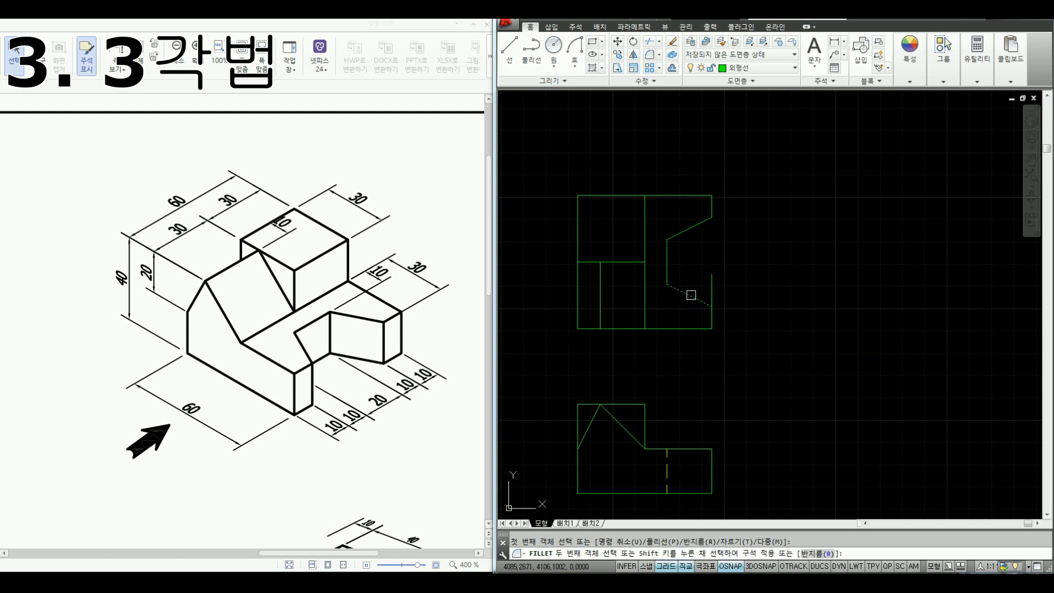
pyautogui.click(714, 317)
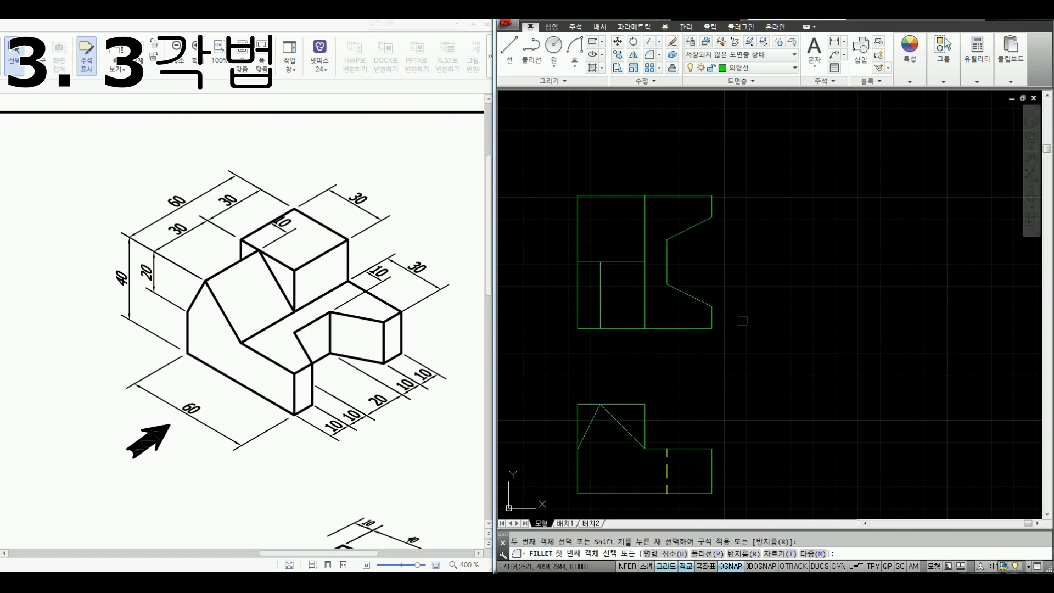
pyautogui.press('Escape')
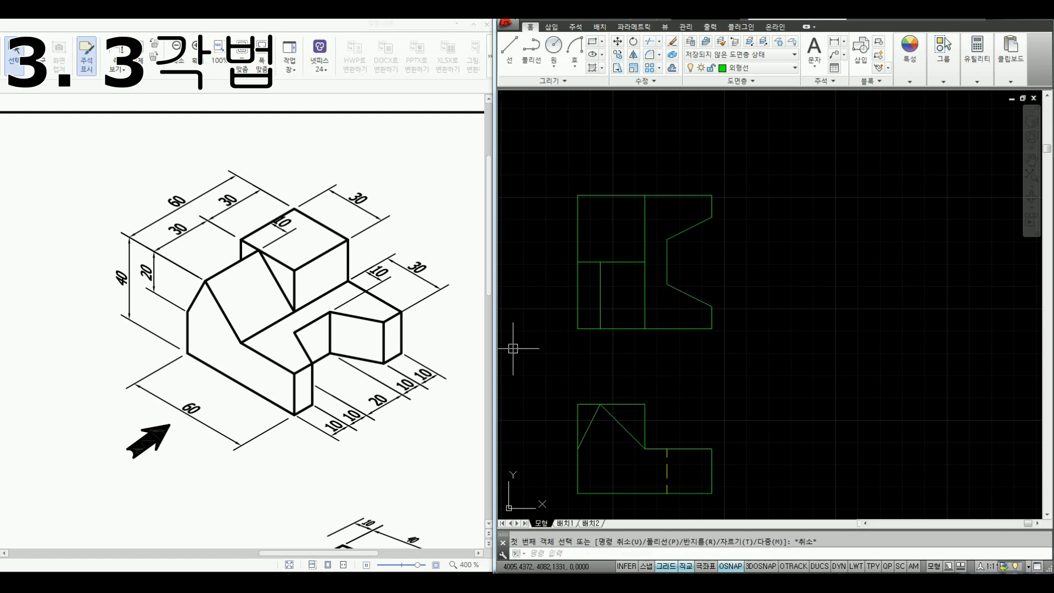
pyautogui.hotkey('ctrl', 'alt', 'd')
pyautogui.moveTo(390, 394)
pyautogui.mouseDown()
pyautogui.moveTo(439, 424)
pyautogui.moveTo(386, 411)
pyautogui.mouseUp()
pyautogui.moveTo(394, 390); pyautogui.dragTo(412, 391)
pyautogui.moveTo(310, 418)
pyautogui.mouseDown()
pyautogui.moveTo(348, 447)
pyautogui.moveTo(311, 413)
pyautogui.moveTo(349, 405)
pyautogui.moveTo(347, 448)
pyautogui.mouseUp()
pyautogui.click(351, 408)
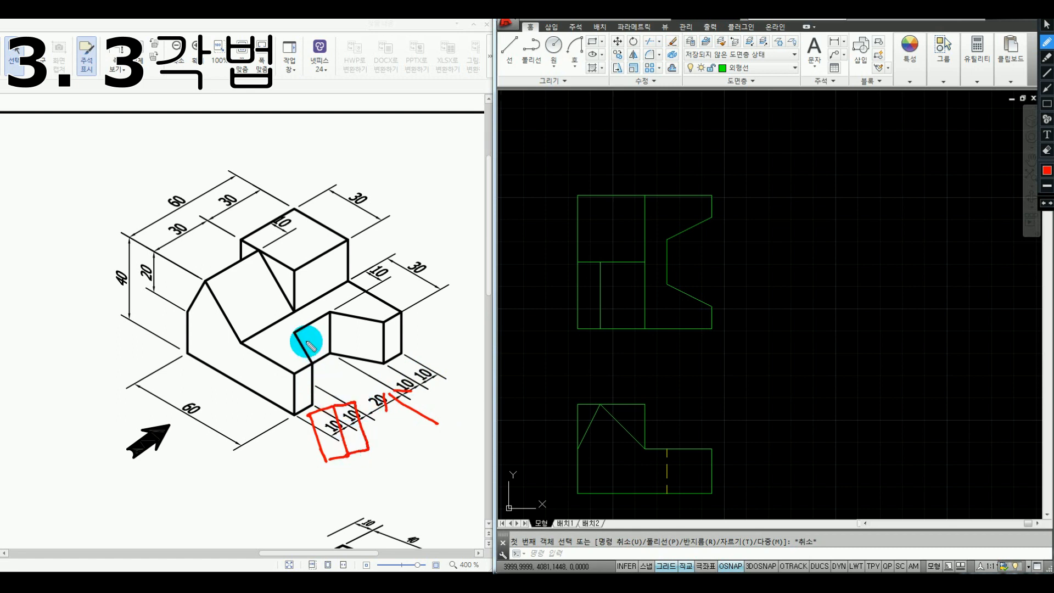
pyautogui.moveTo(358, 407)
pyautogui.mouseDown()
pyautogui.moveTo(419, 378)
pyautogui.moveTo(432, 420)
pyautogui.moveTo(370, 441)
pyautogui.mouseUp()
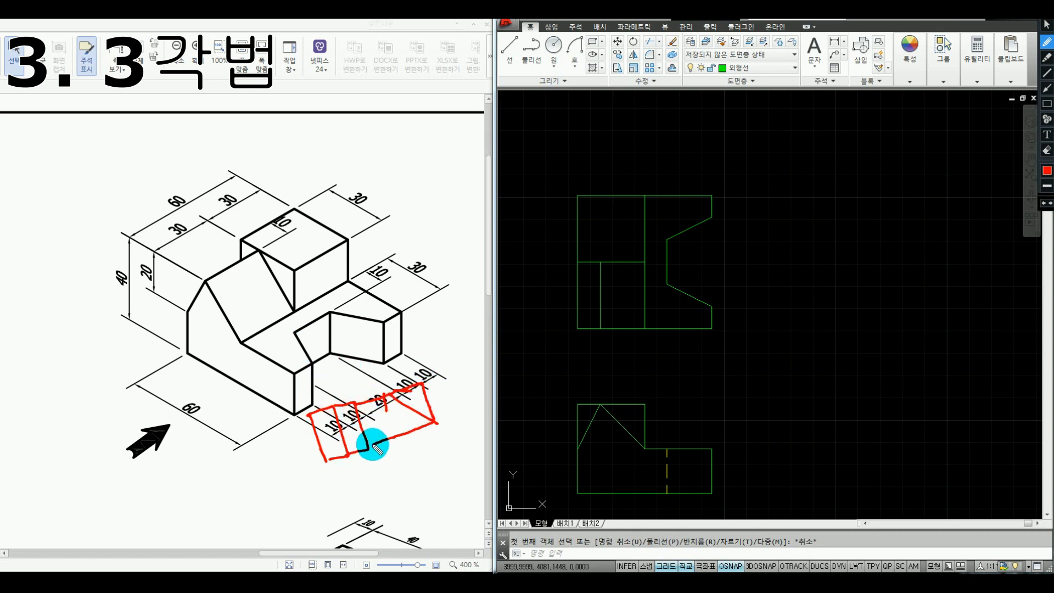
pyautogui.moveTo(424, 386)
pyautogui.mouseDown()
pyautogui.moveTo(447, 404)
pyautogui.moveTo(470, 364)
pyautogui.moveTo(434, 418)
pyautogui.mouseUp()
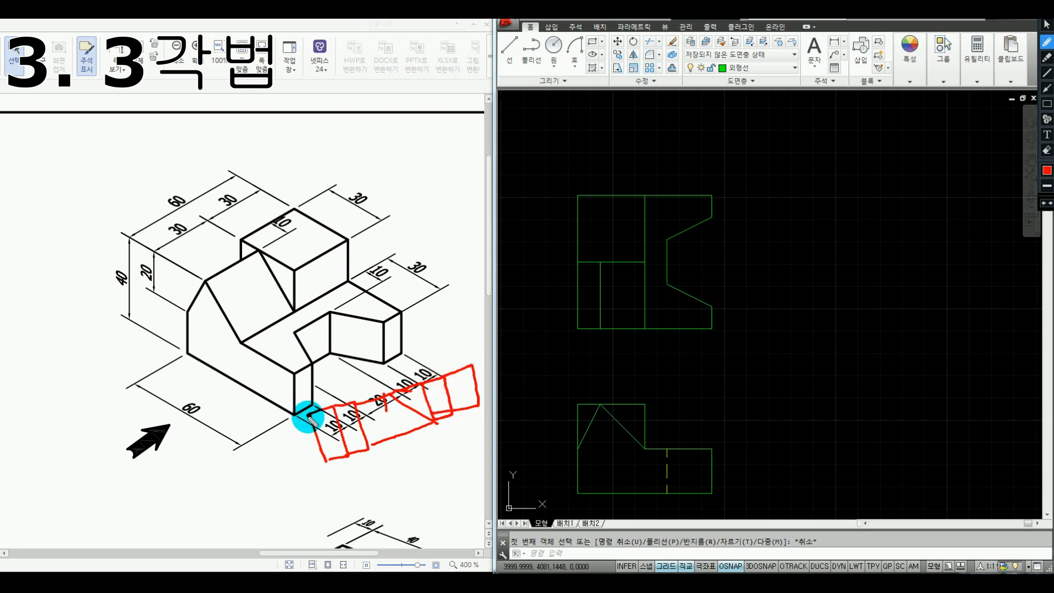
pyautogui.moveTo(312, 420)
pyautogui.mouseDown()
pyautogui.moveTo(289, 377)
pyautogui.moveTo(297, 347)
pyautogui.moveTo(369, 326)
pyautogui.moveTo(391, 363)
pyautogui.moveTo(370, 323)
pyautogui.moveTo(451, 309)
pyautogui.moveTo(473, 362)
pyautogui.mouseUp()
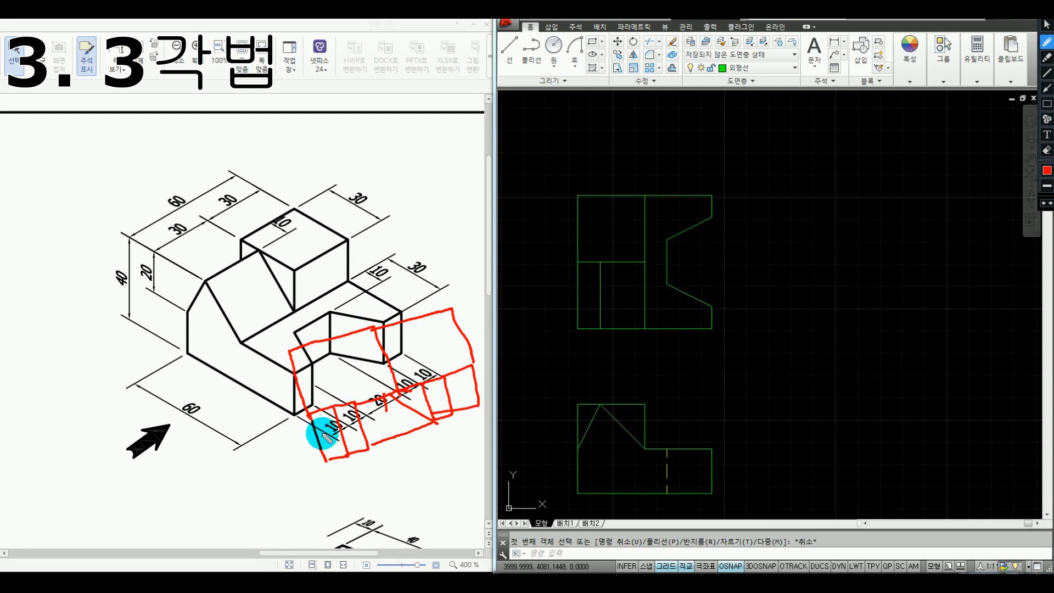
pyautogui.press('Escape')
# Step: Switch to Autodesk Inventor and examine the 3번 part from its notched side and in a 3D view
pyautogui.moveTo(286, 582)
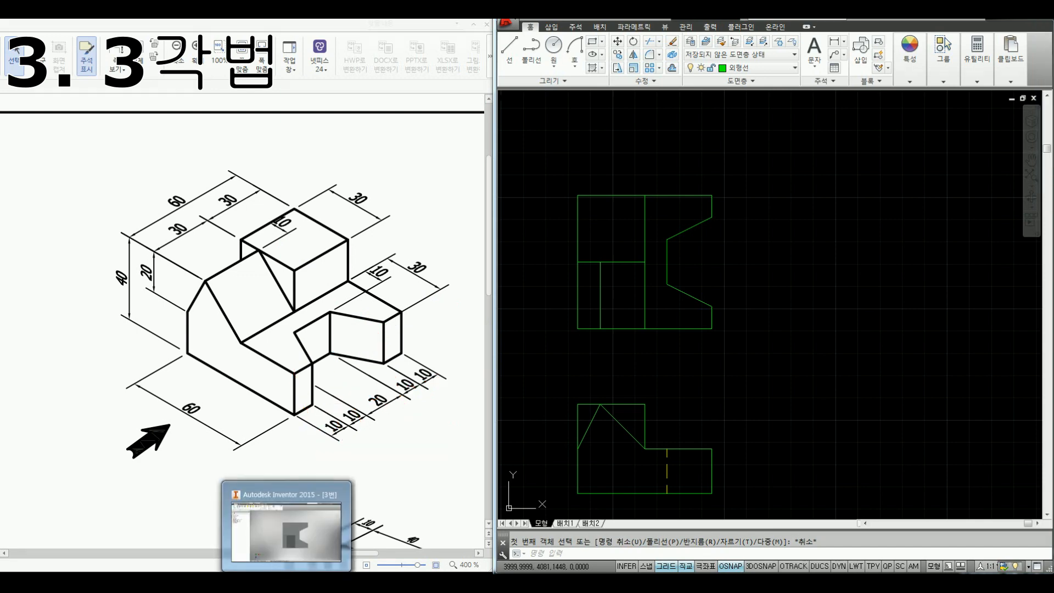
pyautogui.click(334, 499)
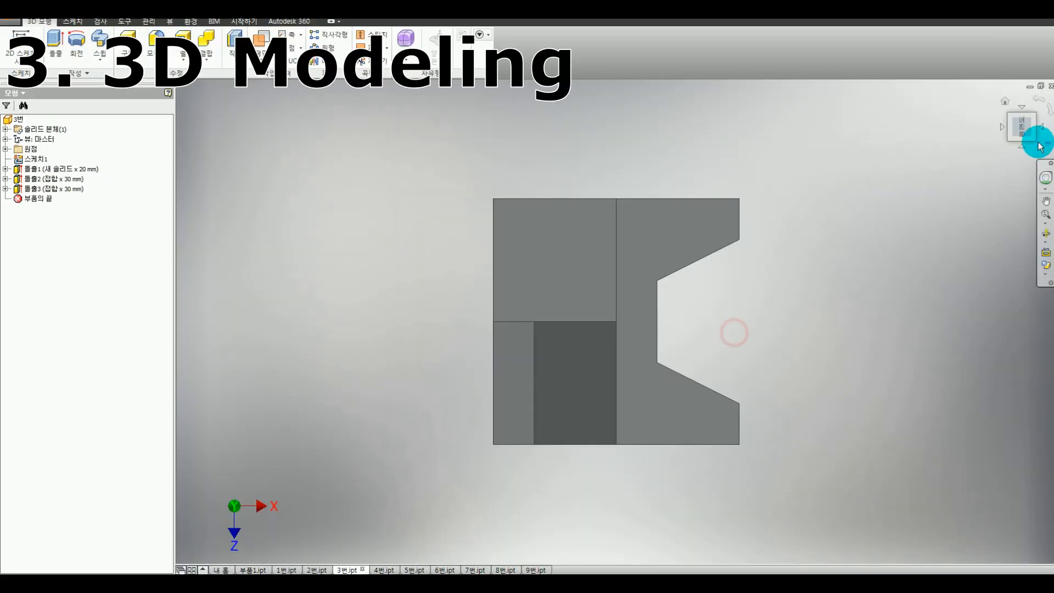
pyautogui.click(1027, 146)
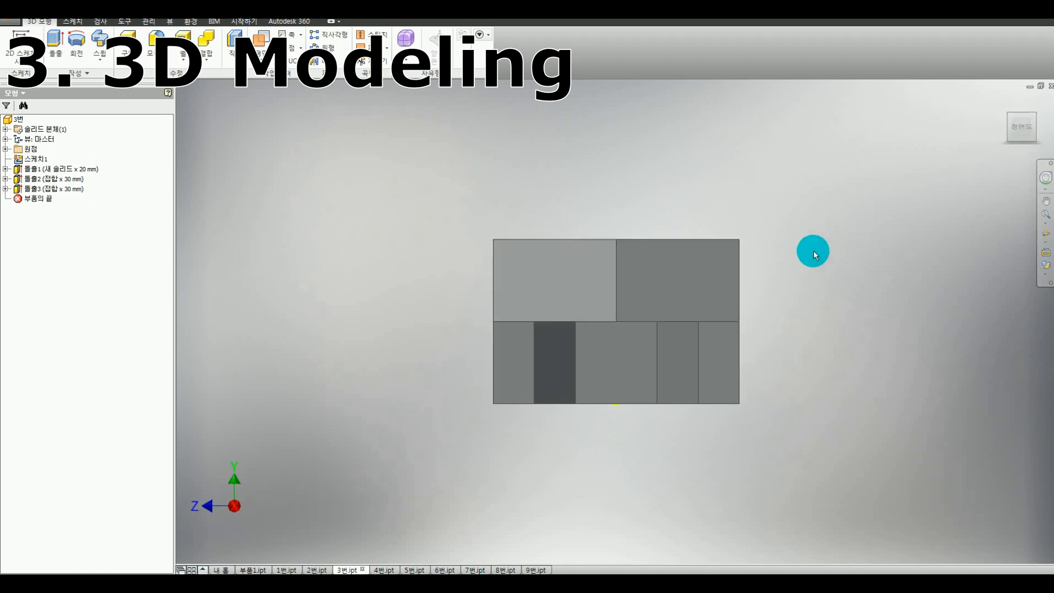
pyautogui.press('F6')
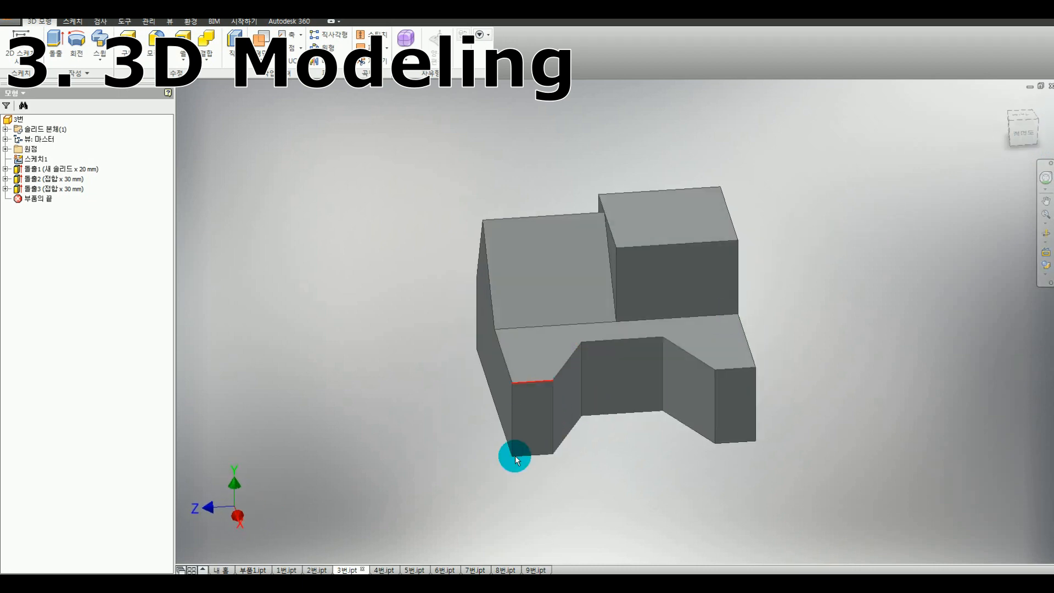
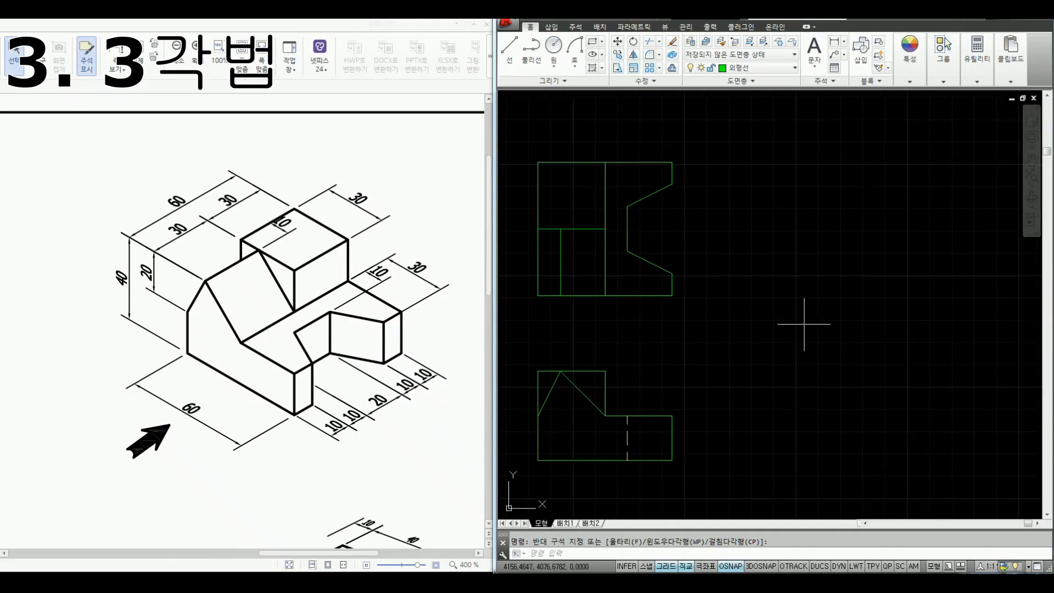
# Step: Draw horizontal projection lines rightward from the lower and upper right corners of the top view
pyautogui.moveTo(853, 369); pyautogui.dragTo(767, 347, button='middle')
pyautogui.press('Return')
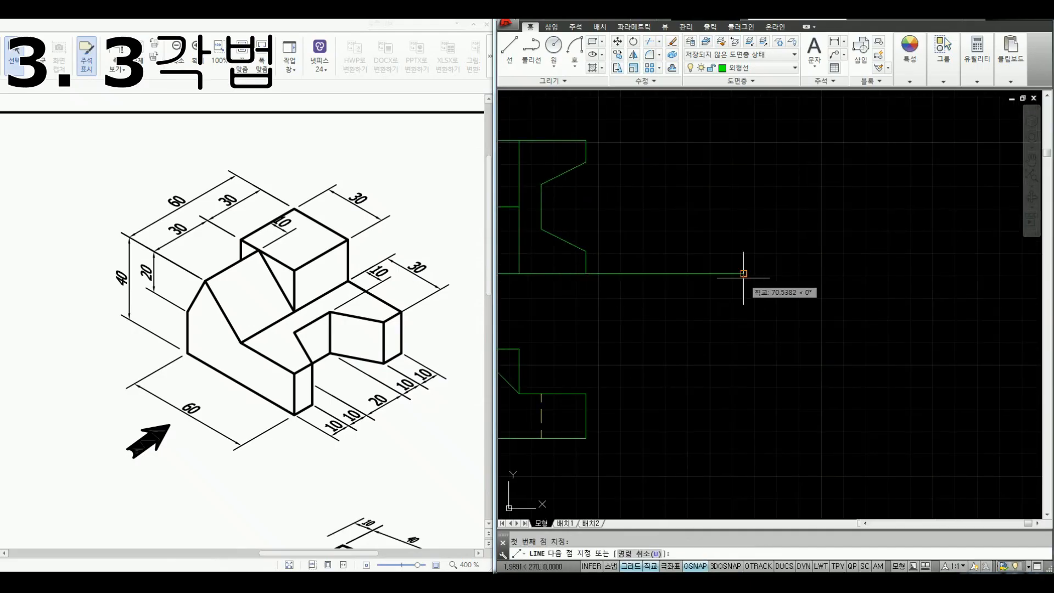
pyautogui.click(586, 140)
pyautogui.click(866, 146)
pyautogui.press('Return')
# Step: Draw a 45° miter line across both horizontal projection lines, with Ortho turned off
pyautogui.press('Return')
pyautogui.click(633, 319)
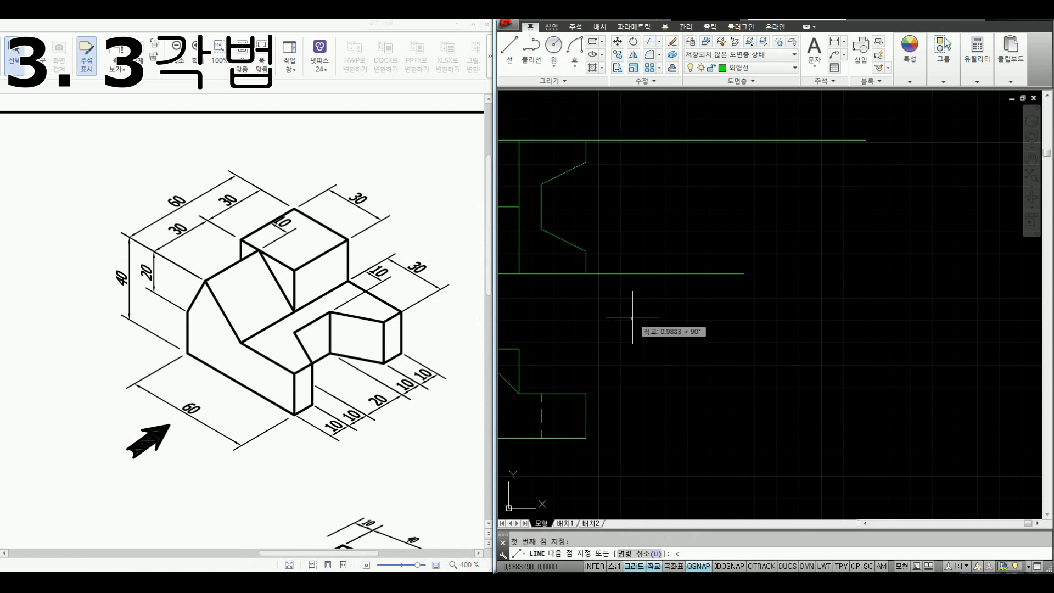
pyautogui.write('<45')
pyautogui.press('Return')
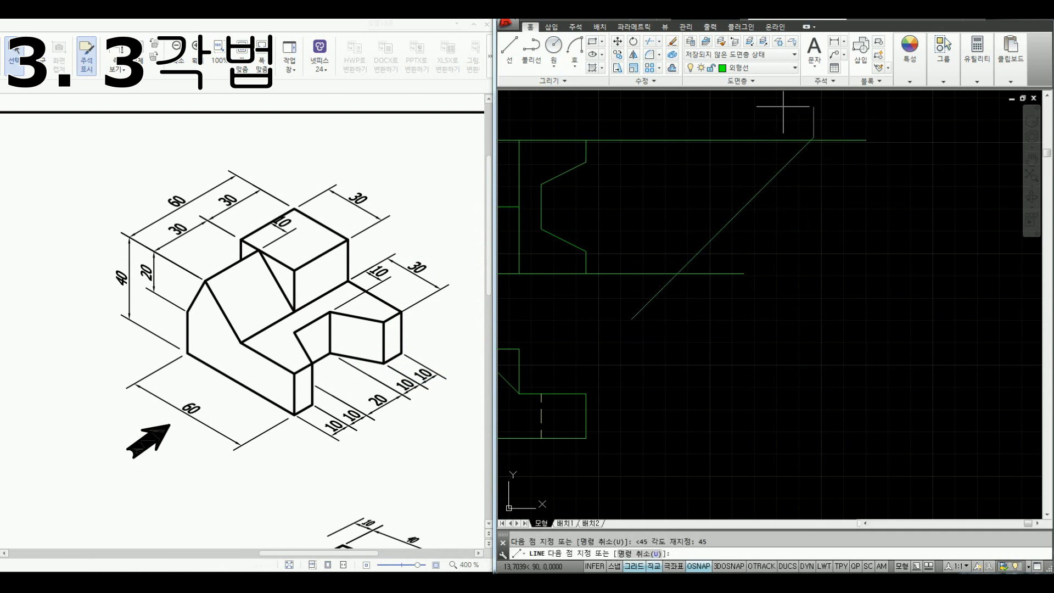
pyautogui.hotkey('ctrl', 'z')
pyautogui.press('F8')
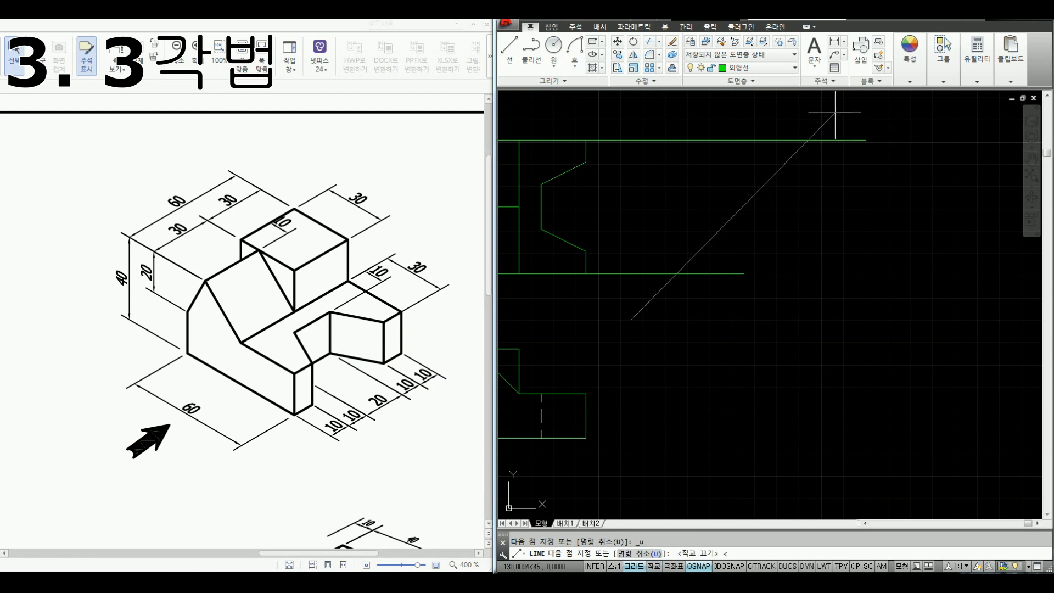
pyautogui.press('Return')
pyautogui.click(855, 117)
pyautogui.press('Return')
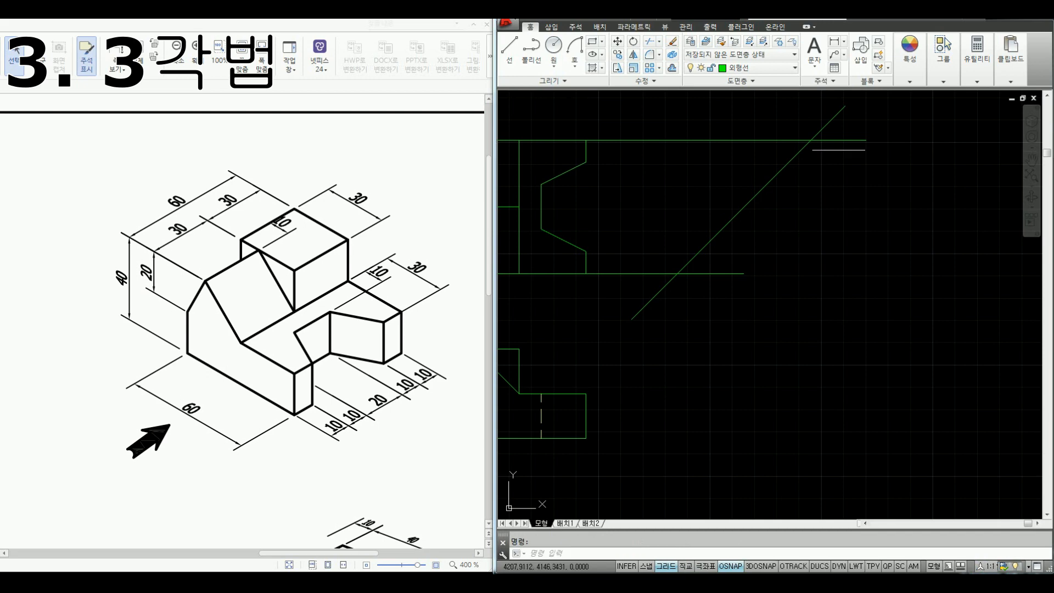
# Step: Turn Ortho on and draw vertical projection lines down from the two points where the miter line crosses the horizontals
pyautogui.click(812, 140)
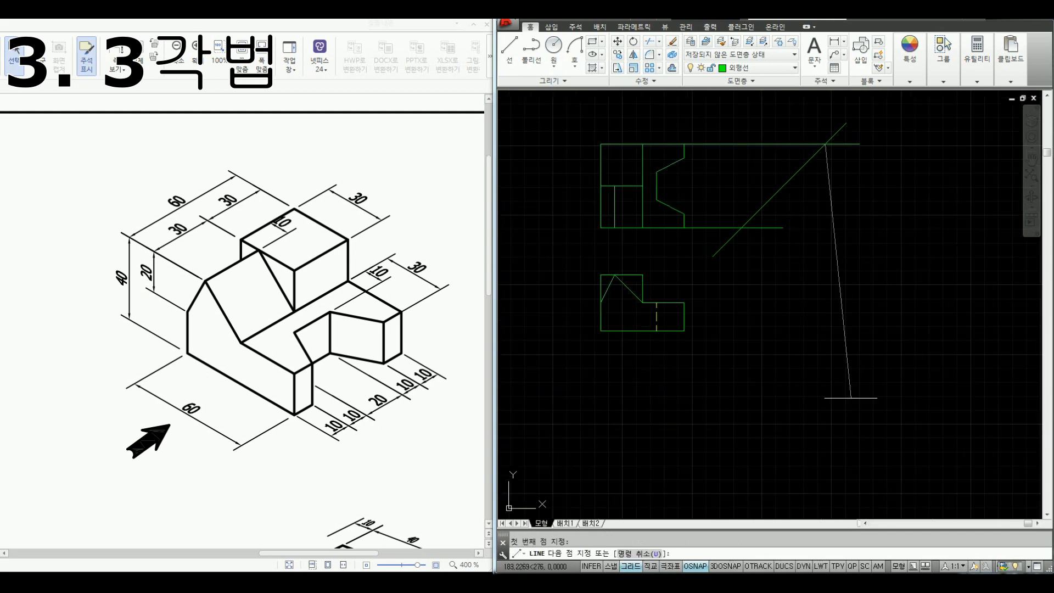
pyautogui.press('F8')
pyautogui.click(825, 407)
pyautogui.press('Return')
pyautogui.press('Return')
pyautogui.click(741, 227)
pyautogui.click(741, 379)
pyautogui.press('Return')
# Step: Draw horizontal projection lines from the front view's bottom and top edges across the two verticals
pyautogui.press('Return')
pyautogui.click(685, 330)
pyautogui.click(916, 331)
pyautogui.press('Return')
pyautogui.press('Return')
pyautogui.click(642, 275)
pyautogui.click(910, 274)
pyautogui.press('Escape')
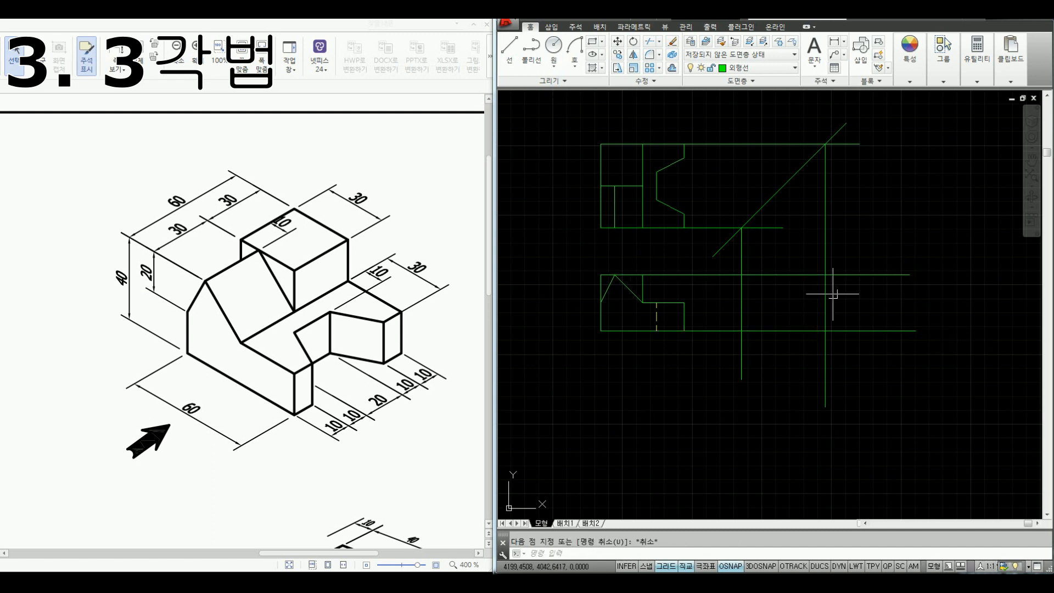
pyautogui.write('rec')
pyautogui.press('Return')
pyautogui.click(741, 330)
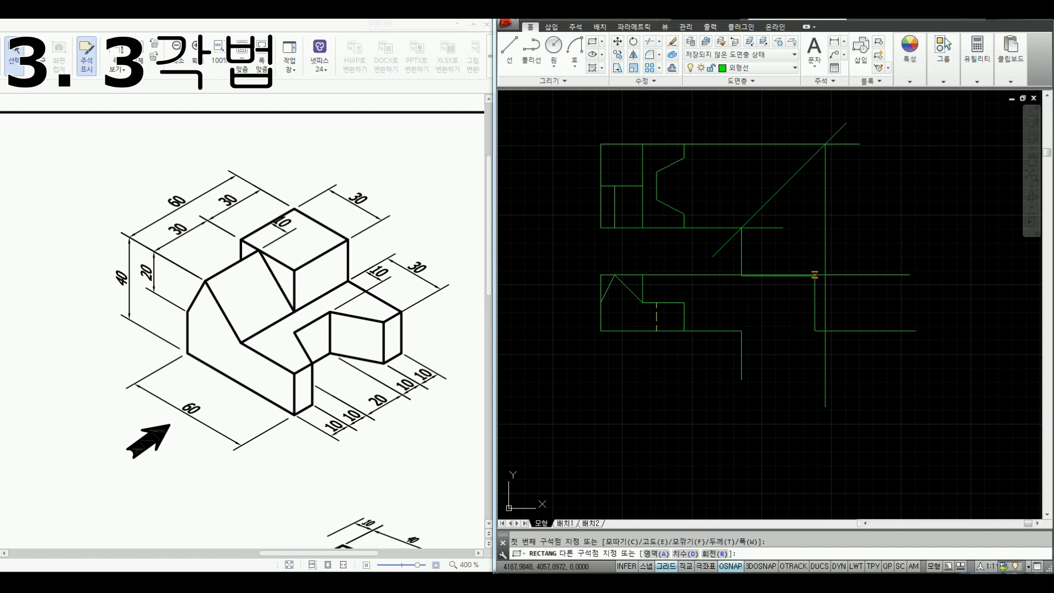
pyautogui.click(825, 275)
pyautogui.press('Escape')
pyautogui.click(853, 366)
pyautogui.click(721, 354)
pyautogui.scroll(2, 792, 280)
pyautogui.scroll(2, 837, 280)
pyautogui.press('Escape')
pyautogui.click(835, 270)
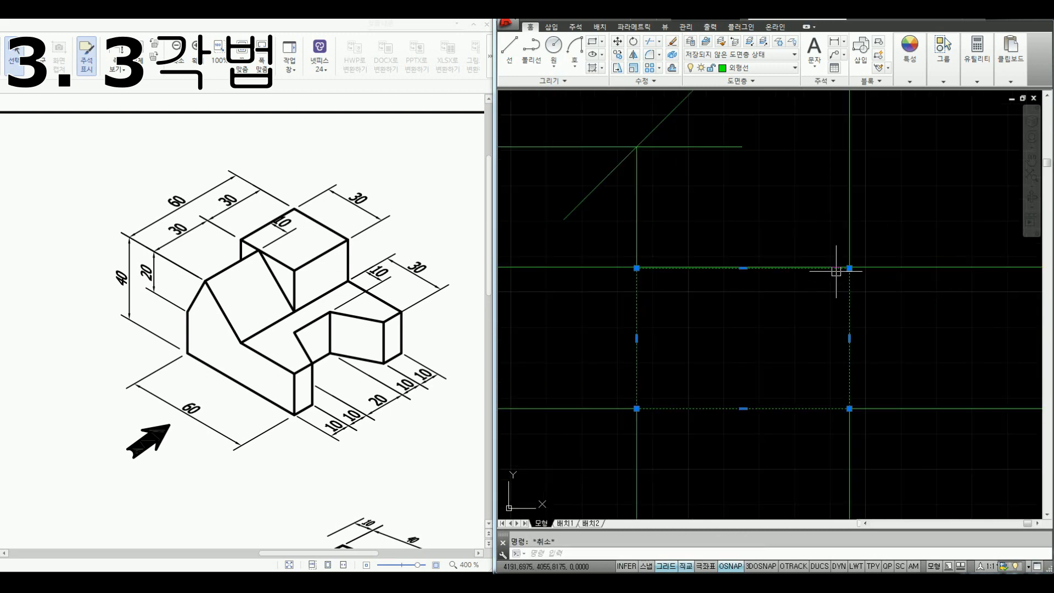
pyautogui.press('Delete')
# Step: Draw the side view's outer rectangle between opposite intersections of the projection lines
pyautogui.press('Return')
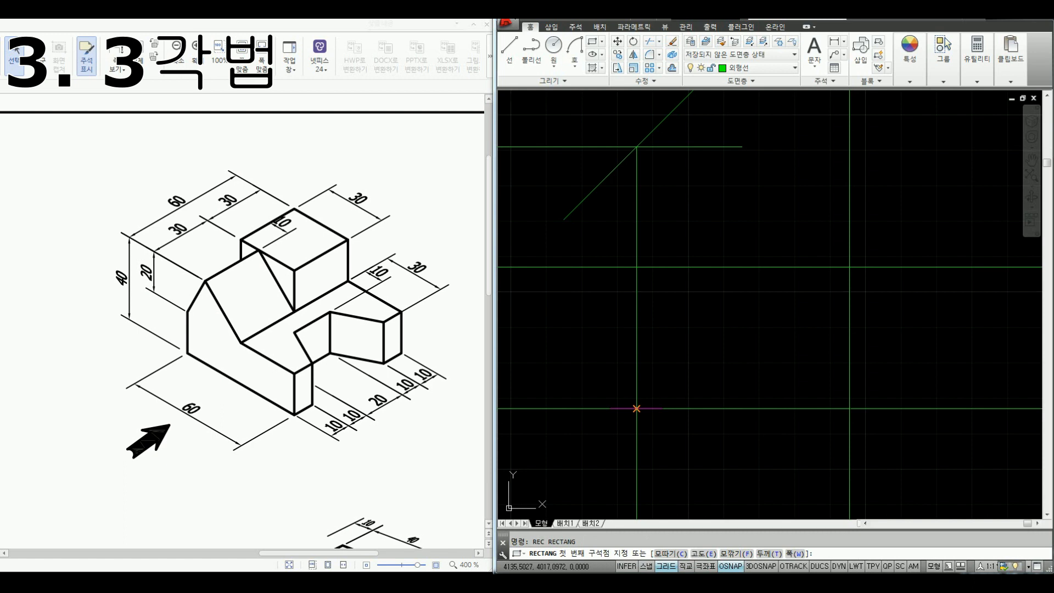
pyautogui.click(637, 409)
pyautogui.click(850, 266)
pyautogui.press('Escape')
# Step: Erase the two horizontal and two vertical projection lines that run through the side view rectangle
pyautogui.click(902, 418)
pyautogui.click(890, 243)
pyautogui.press('Delete')
pyautogui.click(895, 240)
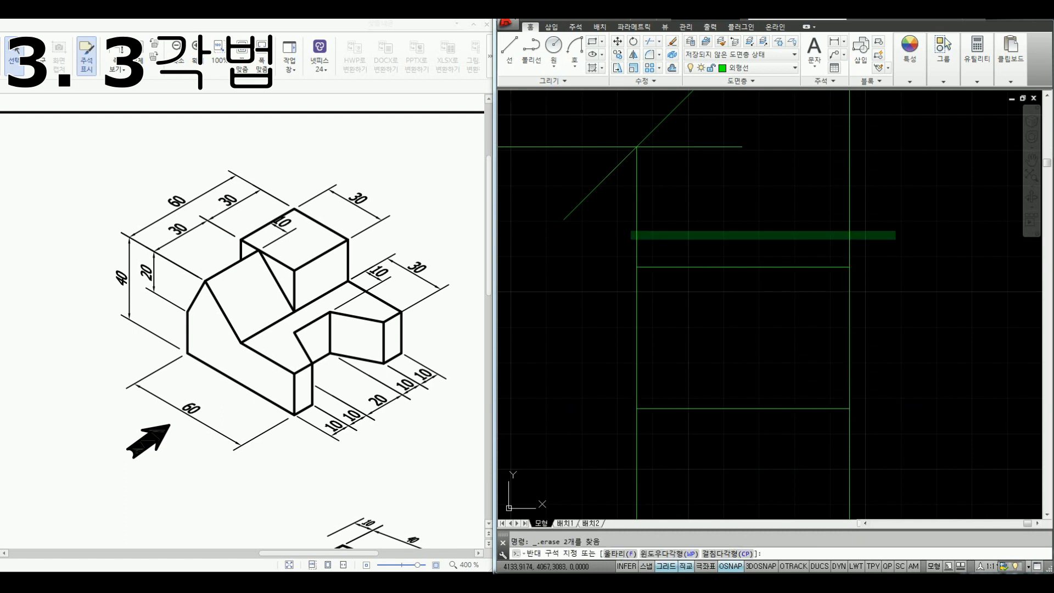
pyautogui.click(633, 239)
pyautogui.press('Delete')
# Step: Project the top view's middle horizontal edge via the miter line down into the side view, and the front view's step height across
pyautogui.scroll(-2, 664, 215)
pyautogui.press('Return')
pyautogui.moveTo(501, 117); pyautogui.dragTo(570, 184, button='middle')
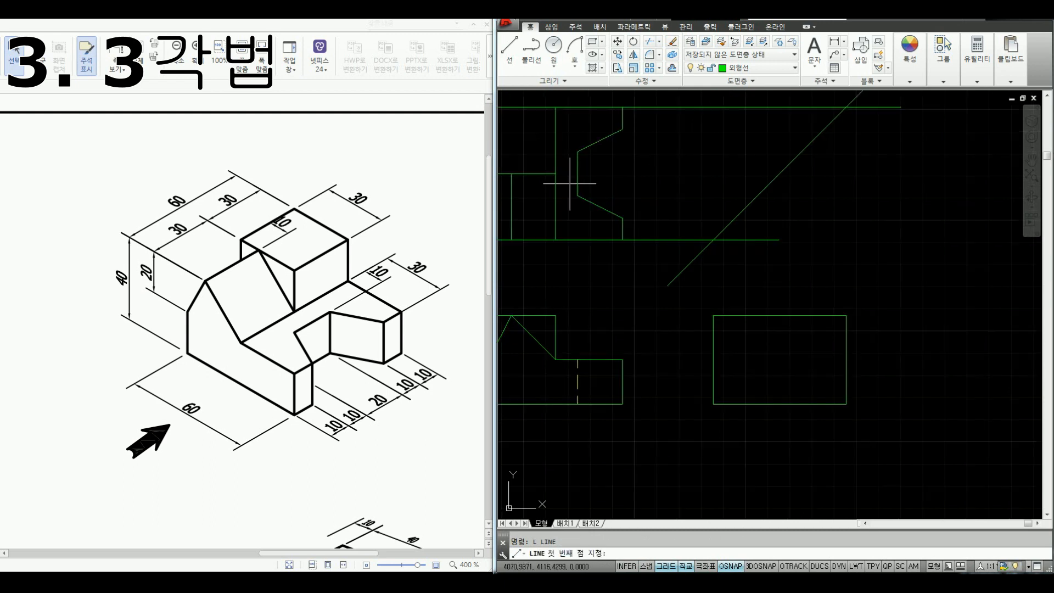
pyautogui.click(780, 173)
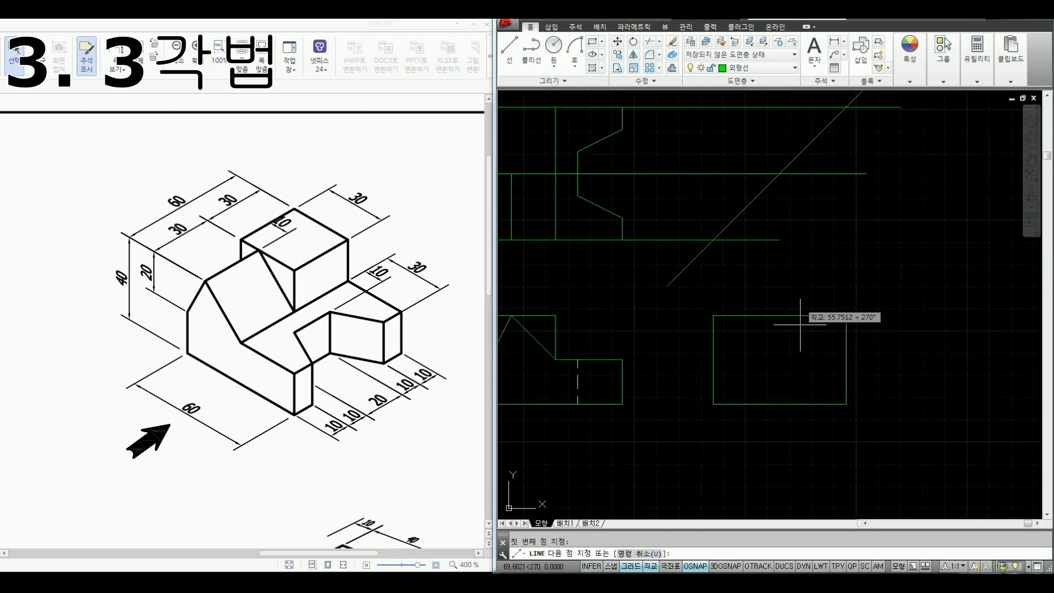
pyautogui.click(791, 383)
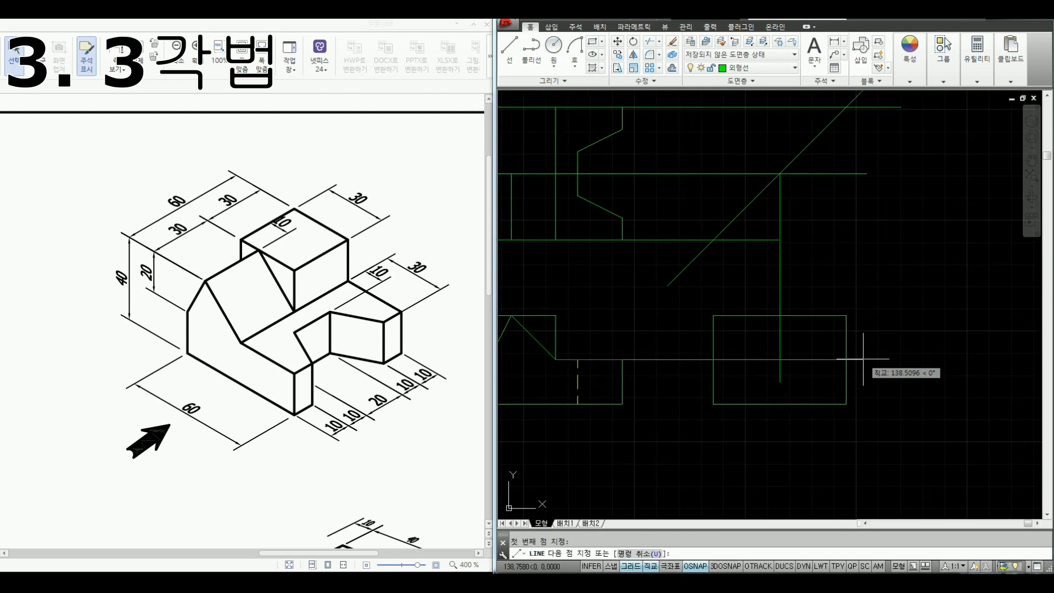
pyautogui.press('Return')
# Step: Trim the projected lines to the side view rectangle, keeping the vertical line only above the step height
pyautogui.write('tr')
pyautogui.press('Return')
pyautogui.click(792, 316)
pyautogui.press('Return')
pyautogui.click(780, 310)
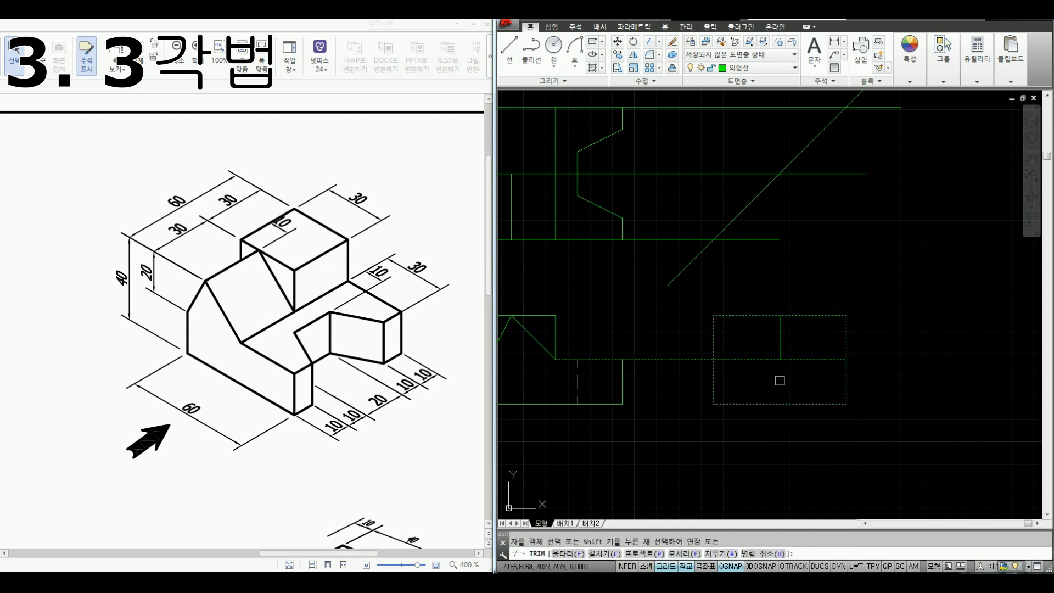
pyautogui.press('Escape')
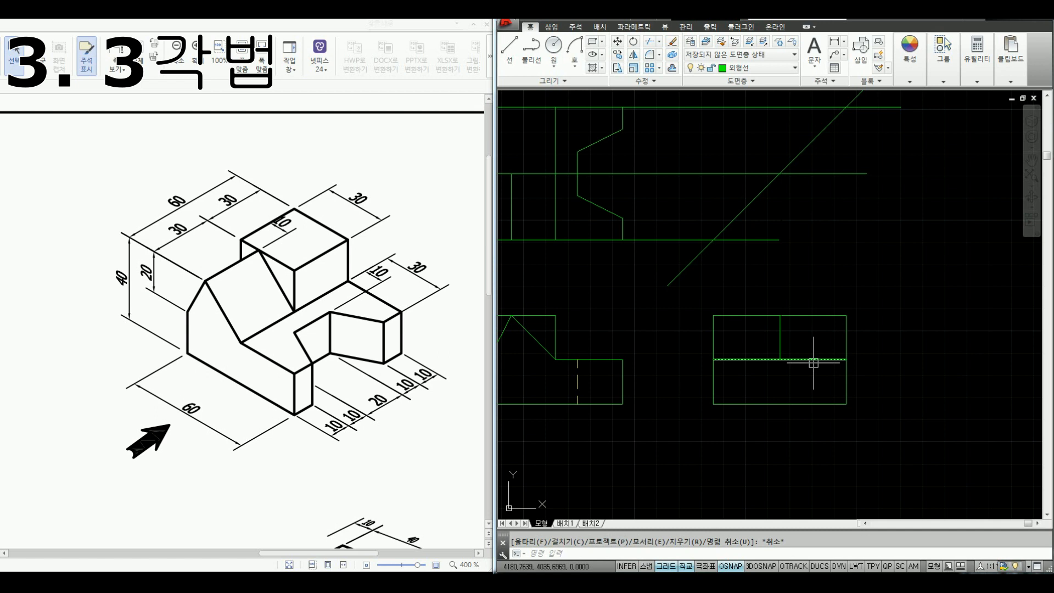
# Step: Project the top view's two lower notch corners across to the miter line and vertically down through the side view
pyautogui.write('l')
pyautogui.press('Return')
pyautogui.click(622, 218)
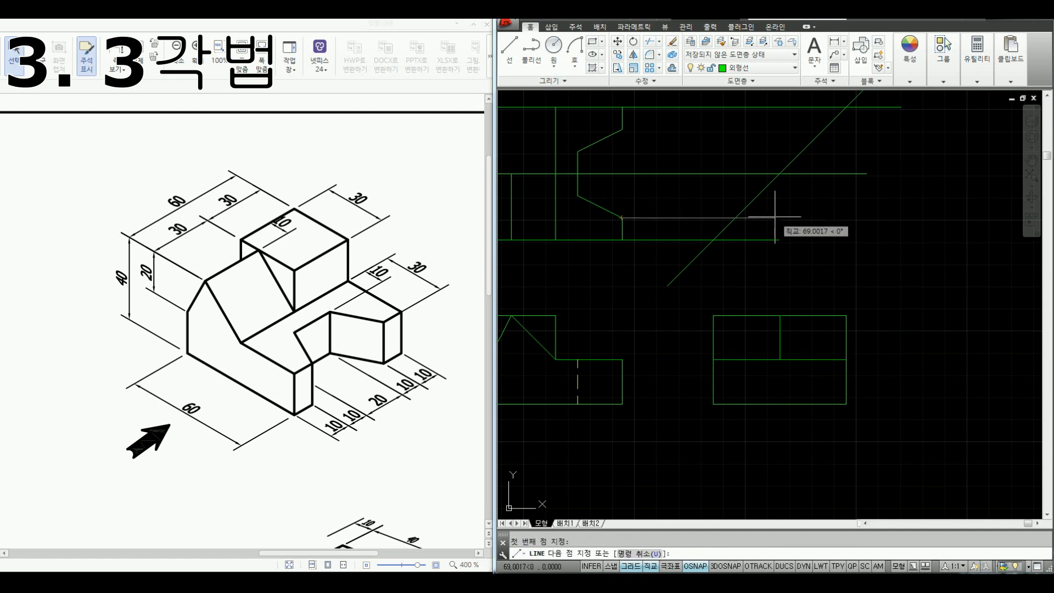
pyautogui.click(735, 217)
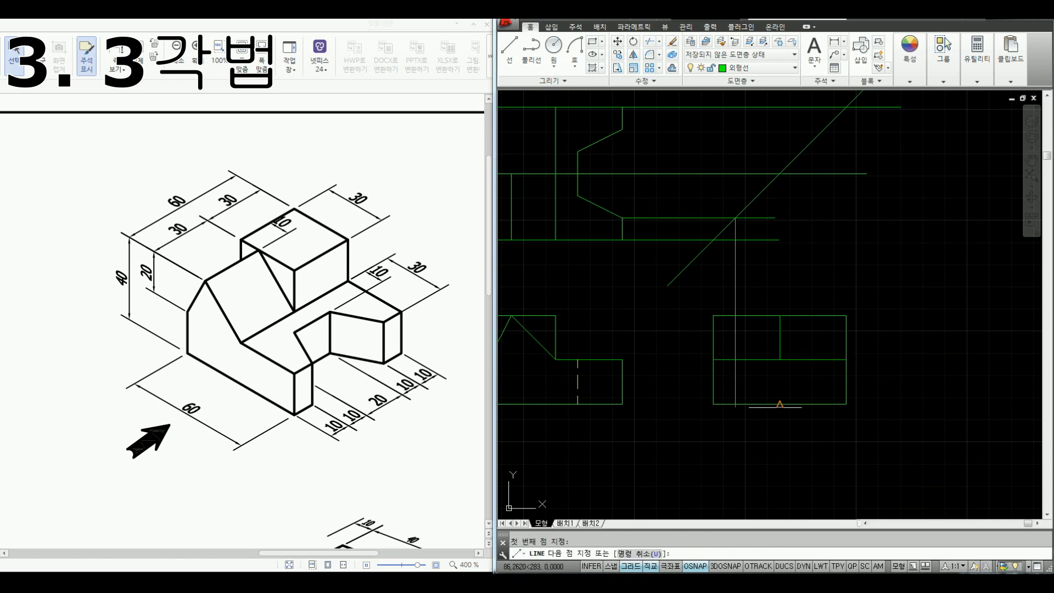
pyautogui.click(735, 463)
pyautogui.press('Return')
pyautogui.press('Return')
pyautogui.click(577, 190)
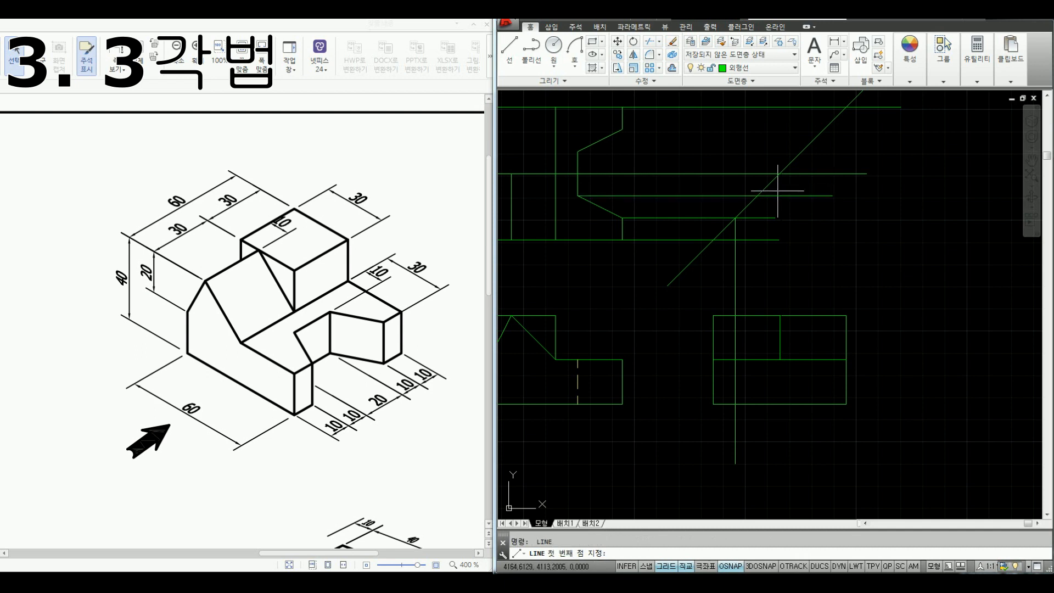
pyautogui.click(758, 195)
pyautogui.click(813, 469)
pyautogui.press('Return')
# Step: Trim the two projected notch lines so they remain only between the side view's step line and its bottom edge
pyautogui.write('tr')
pyautogui.press('Return')
pyautogui.click(772, 400)
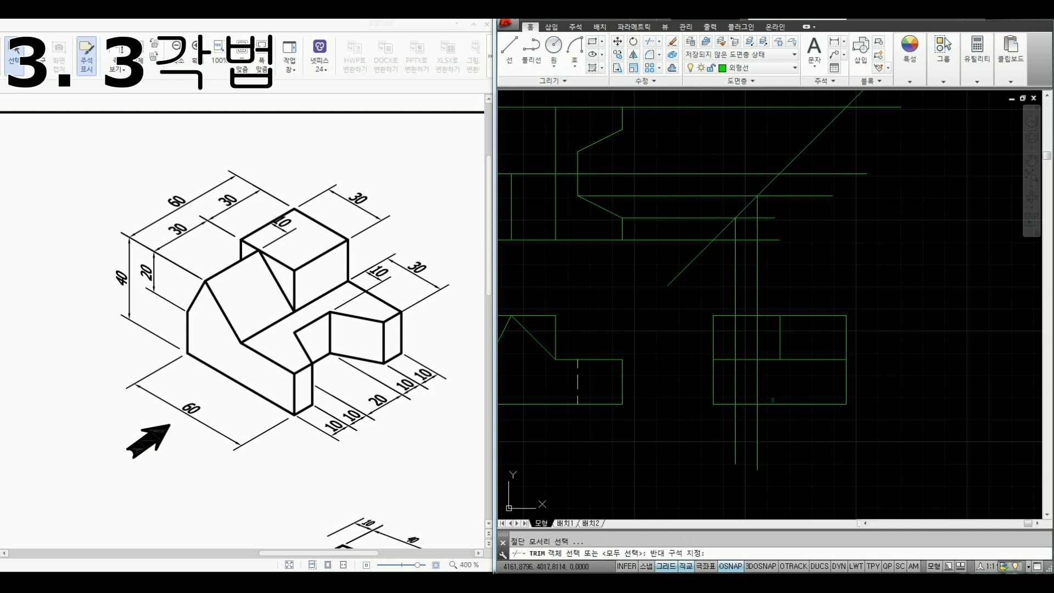
pyautogui.press('Escape')
pyautogui.click(780, 404)
pyautogui.write('tr')
pyautogui.press('Return')
pyautogui.click(776, 404)
pyautogui.press('Return')
pyautogui.click(723, 332)
pyautogui.click(793, 452)
pyautogui.click(727, 424)
pyautogui.press('Escape')
# Step: Mirror the side view's two notch lines about its vertical centreline, keeping the originals
pyautogui.click(767, 372)
pyautogui.click(728, 390)
pyautogui.moveTo(728, 390); pyautogui.dragTo(713, 404, button='middle')
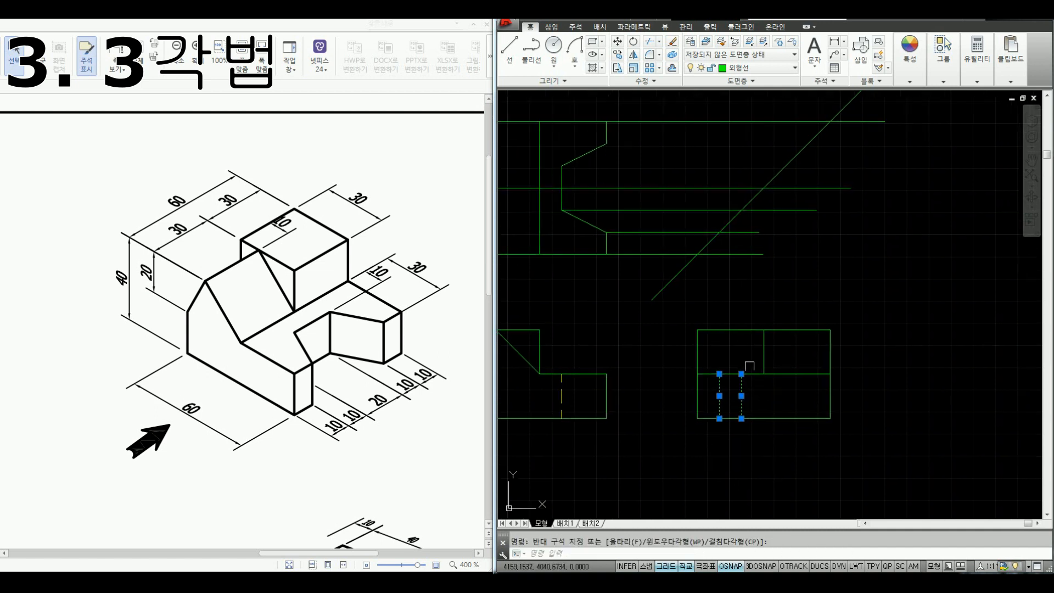
pyautogui.write('mi')
pyautogui.press('Return')
pyautogui.click(764, 330)
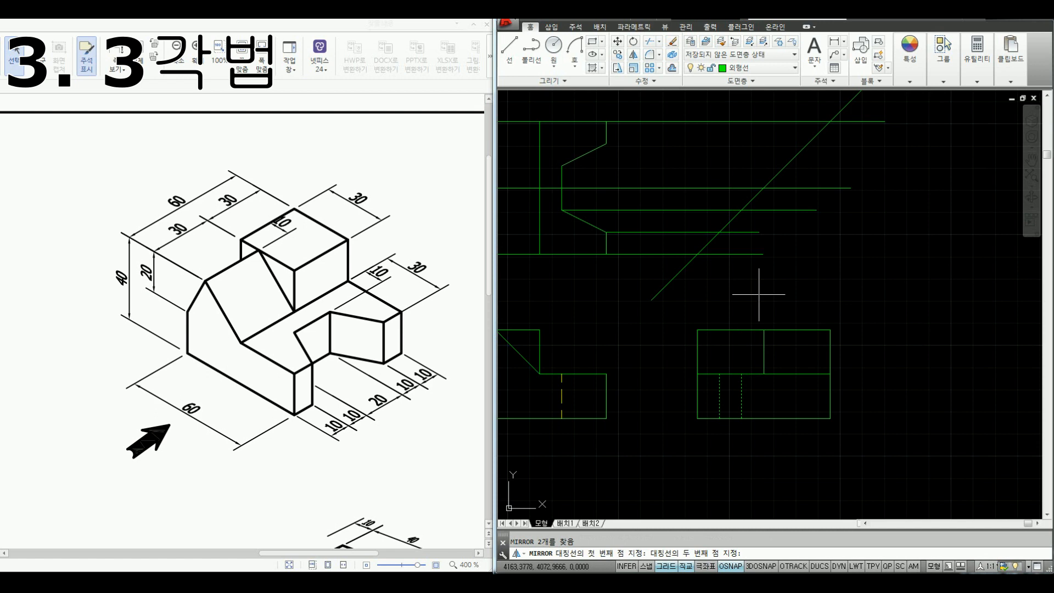
pyautogui.click(776, 289)
pyautogui.press('Return')
# Step: Erase the miter line and the remaining horizontal projection lines beside the top view
pyautogui.moveTo(777, 290); pyautogui.dragTo(774, 302, button='middle')
pyautogui.press('Escape')
pyautogui.click(776, 305)
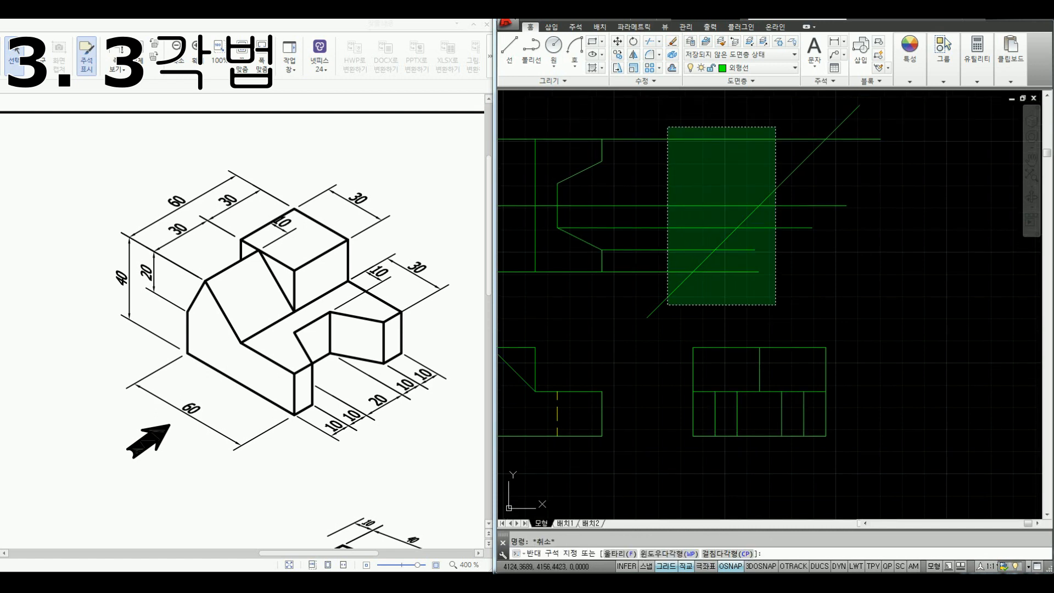
pyautogui.click(667, 128)
pyautogui.press('Delete')
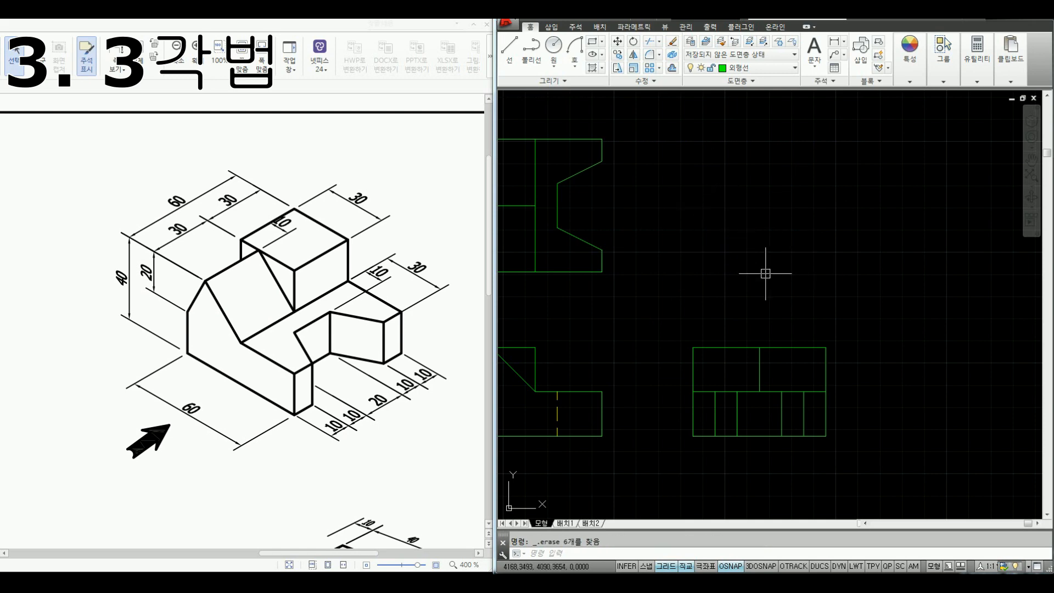
# Step: Switch to the PDF viewer and bring up the isometric drawing of the forked part with square windows
pyautogui.scroll(-2, 762, 270)
pyautogui.click(282, 370)
pyautogui.scroll(-3, 353, 369)
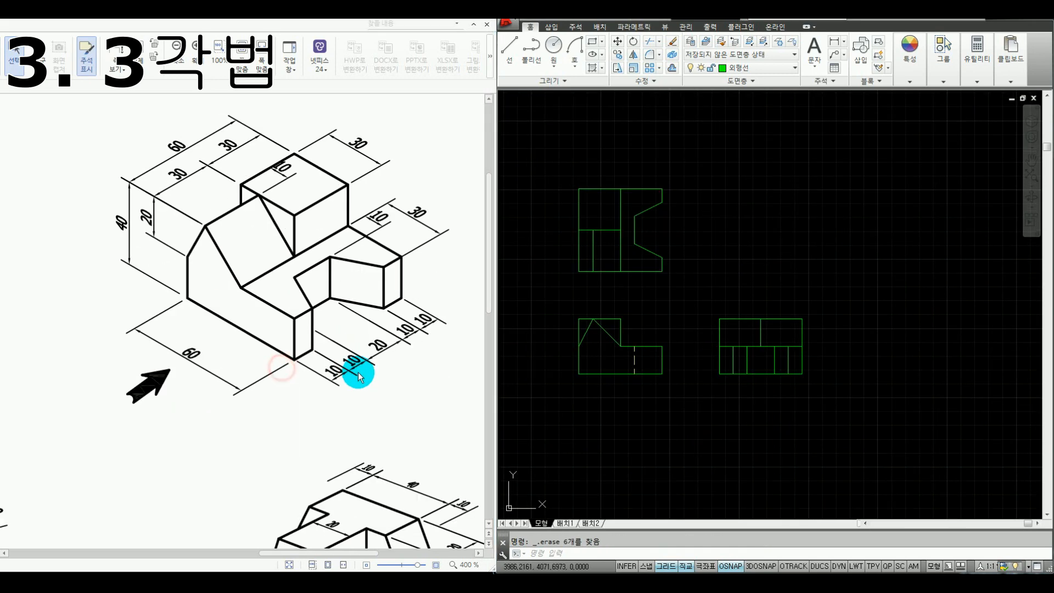
pyautogui.moveTo(320, 551); pyautogui.dragTo(122, 526)
pyautogui.scroll(-2, 200, 430)
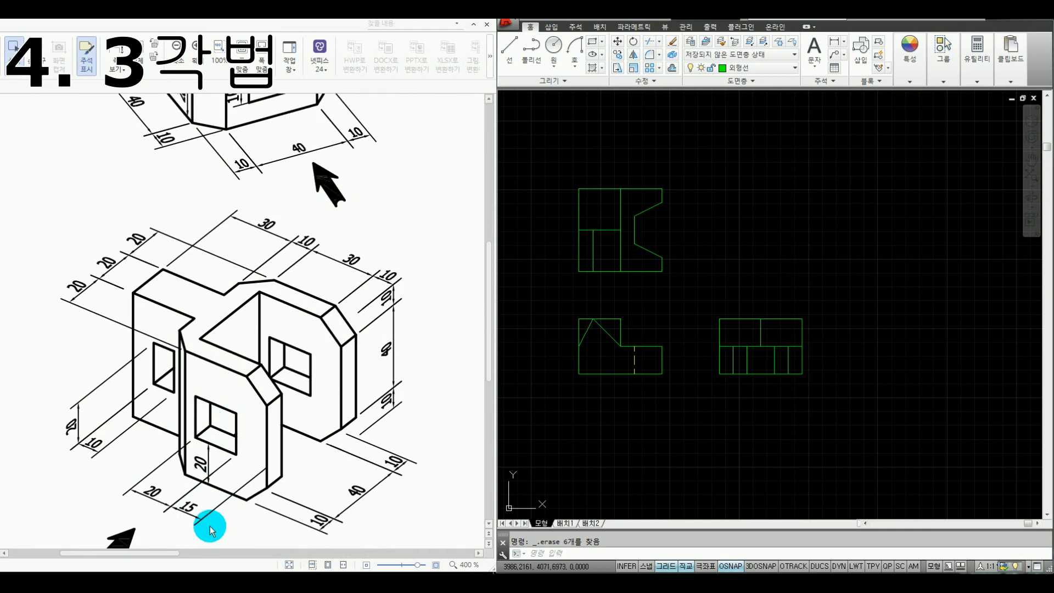
pyautogui.scroll(-1, 207, 527)
pyautogui.moveTo(176, 554); pyautogui.dragTo(160, 553)
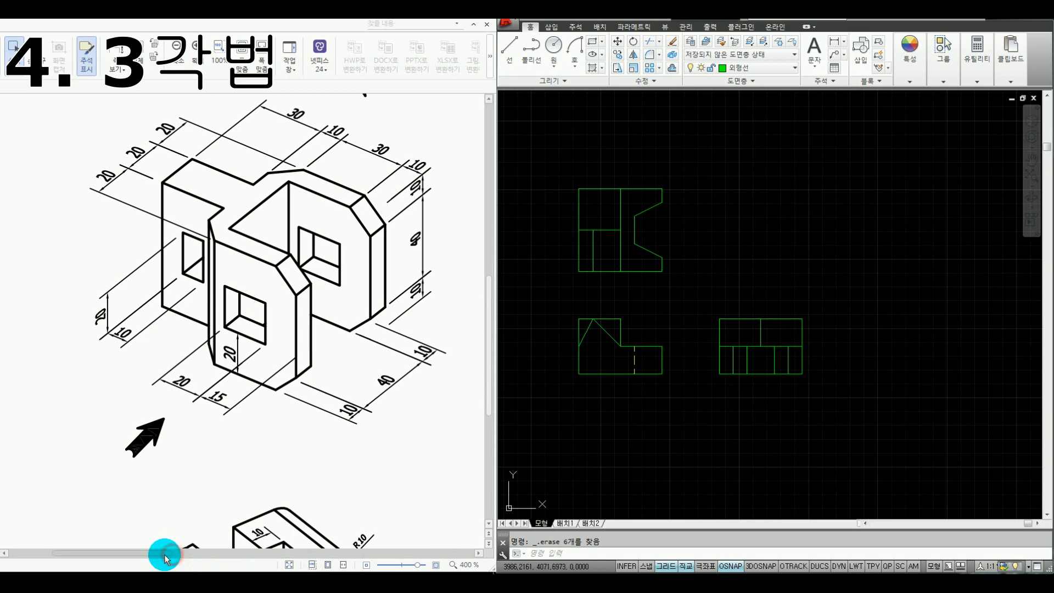
# Step: Mark the viewing arrow and the front, top and right side view regions on the forked part's isometric drawing
pyautogui.hotkey('ctrl', 'alt', 'd')
pyautogui.moveTo(137, 503); pyautogui.dragTo(160, 478)
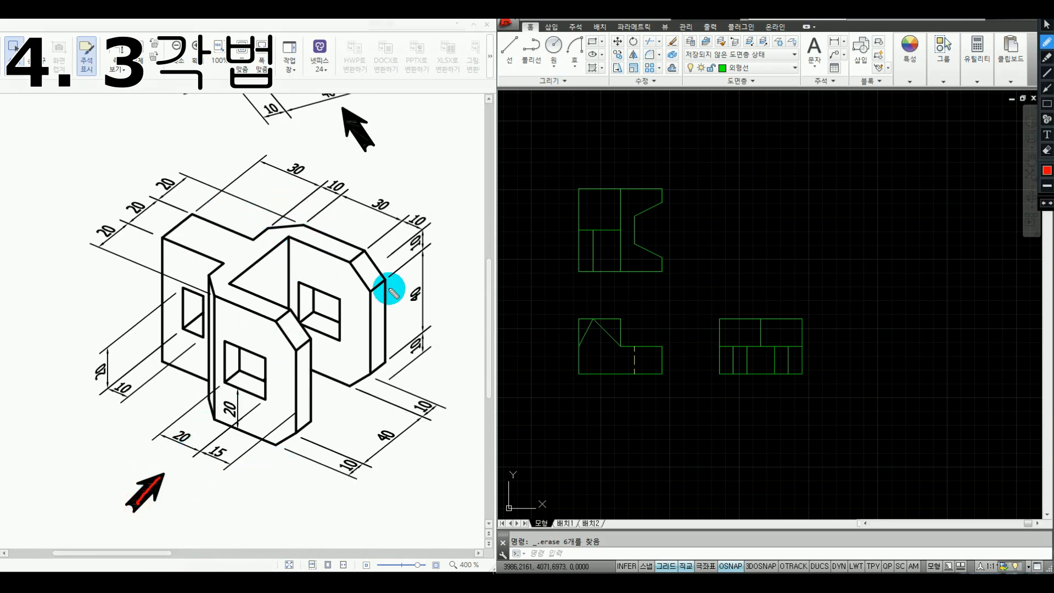
pyautogui.moveTo(434, 341); pyautogui.dragTo(478, 358)
pyautogui.moveTo(307, 177)
pyautogui.mouseDown()
pyautogui.moveTo(296, 189)
pyautogui.moveTo(308, 215)
pyautogui.mouseUp()
pyautogui.moveTo(204, 361); pyautogui.dragTo(238, 376)
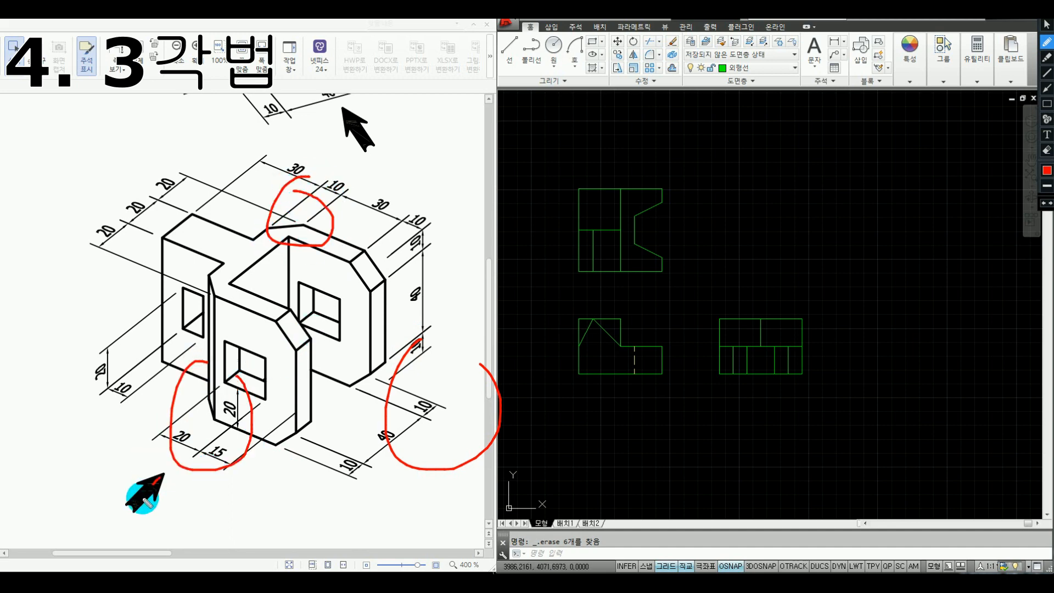
pyautogui.press('Escape')
# Step: Switch to Inventor and examine the 4번.ipt model from the front and from an orbited angle
pyautogui.click(689, 405)
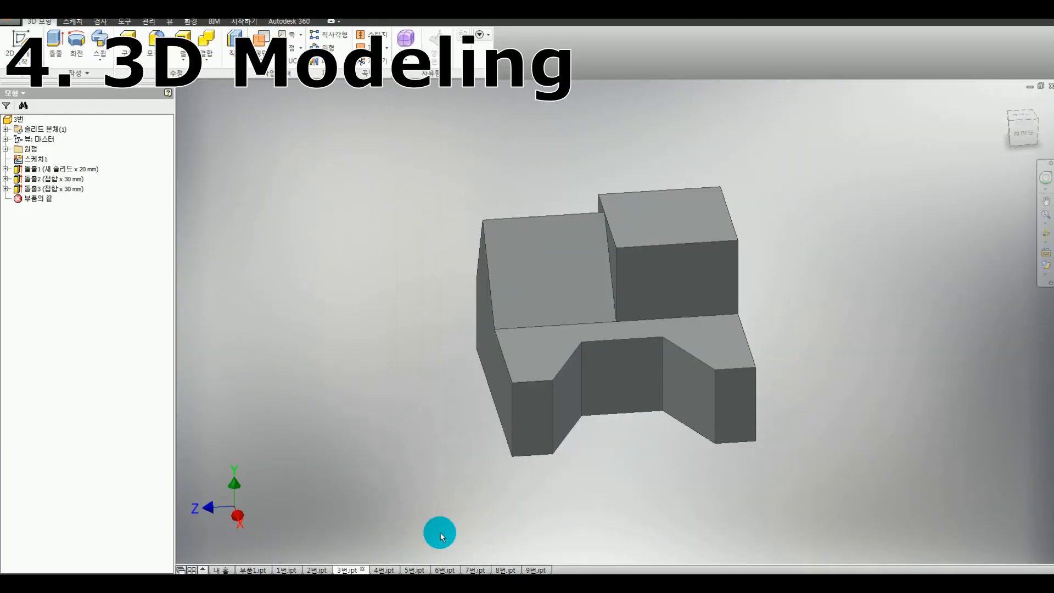
pyautogui.click(377, 569)
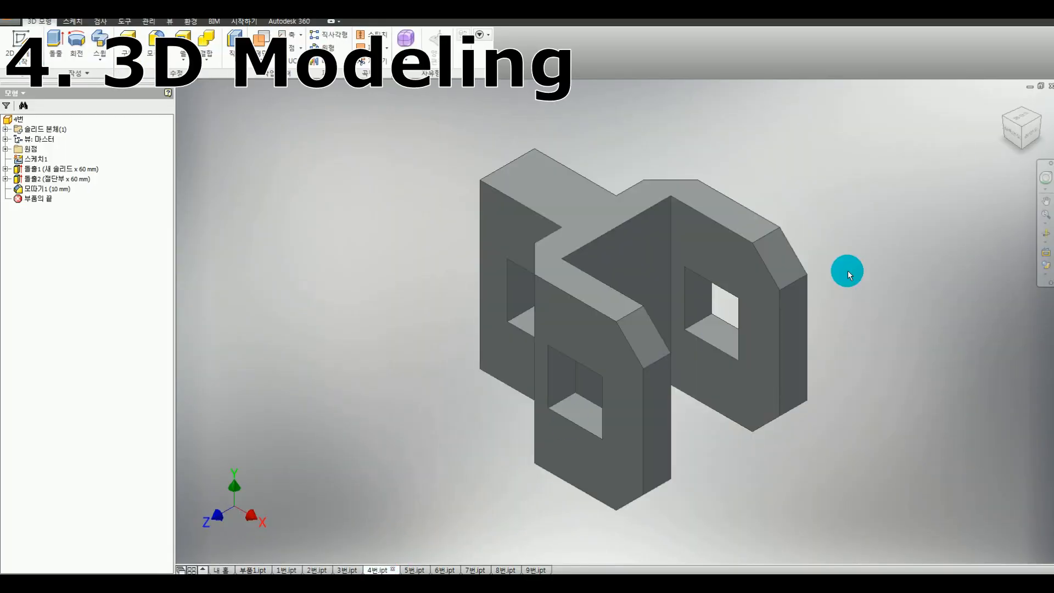
pyautogui.click(1014, 137)
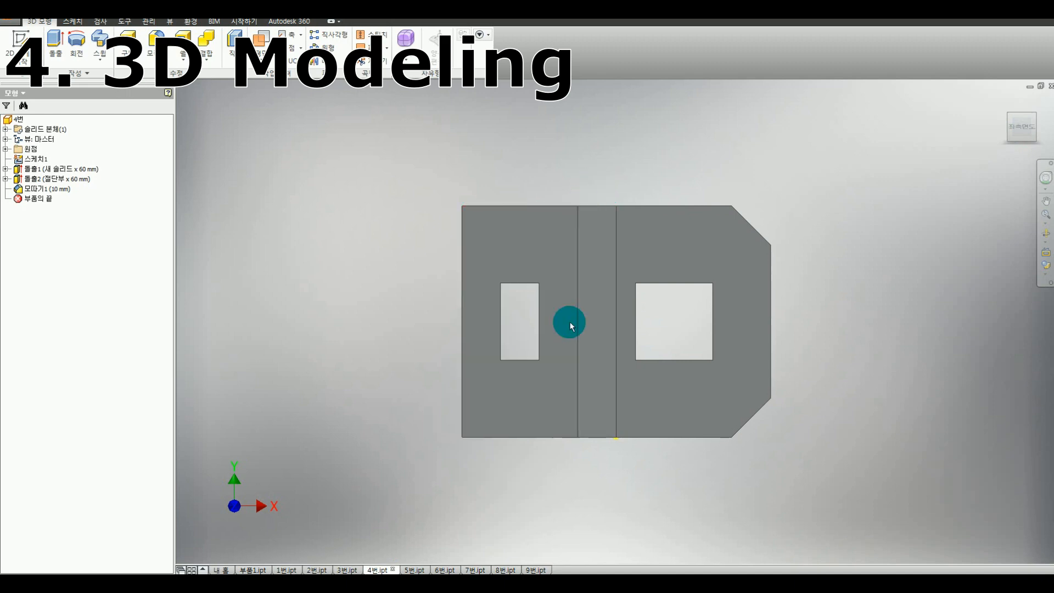
pyautogui.keyDown('shift'); pyautogui.moveTo(634, 292); pyautogui.dragTo(611, 338, button='middle'); pyautogui.keyUp('shift')
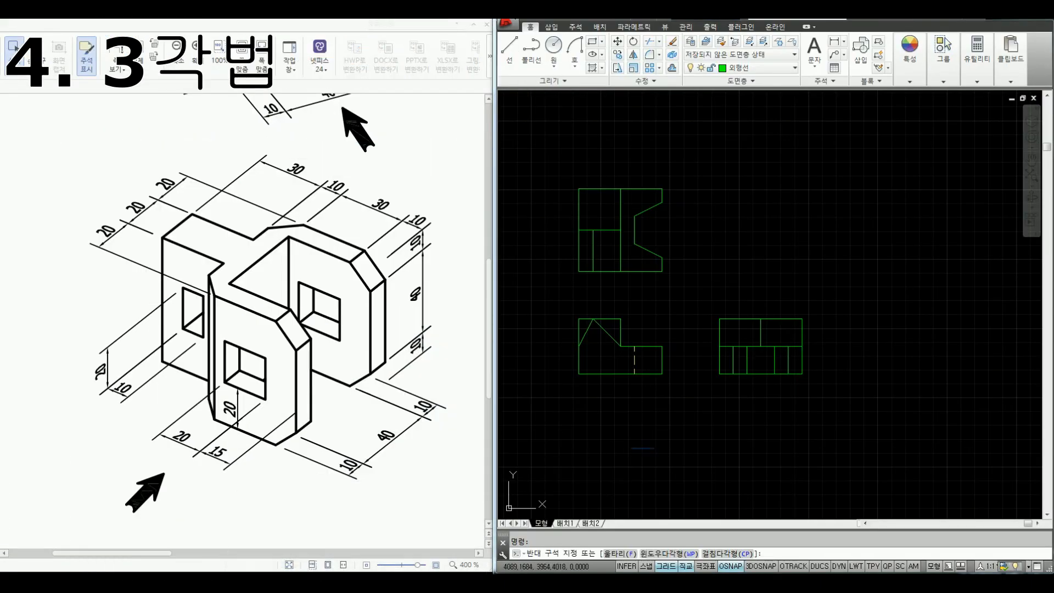
# Step: Return to the drawings and mark the forked part's front outline and its width dimensions 30, 10, 30 and 10
pyautogui.click(791, 445)
pyautogui.moveTo(749, 445); pyautogui.dragTo(634, 448, button='middle')
pyautogui.hotkey('ctrl', 'alt', 'd')
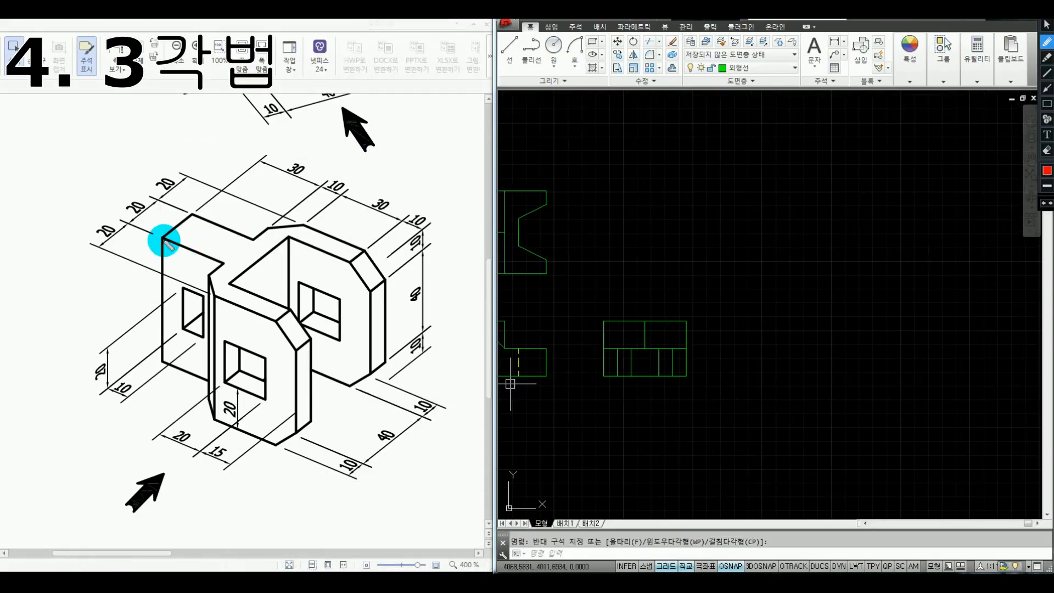
pyautogui.moveTo(162, 237)
pyautogui.mouseDown()
pyautogui.moveTo(156, 377)
pyautogui.moveTo(296, 427)
pyautogui.mouseUp()
pyautogui.moveTo(309, 390)
pyautogui.mouseDown()
pyautogui.moveTo(306, 277)
pyautogui.moveTo(164, 242)
pyautogui.mouseUp()
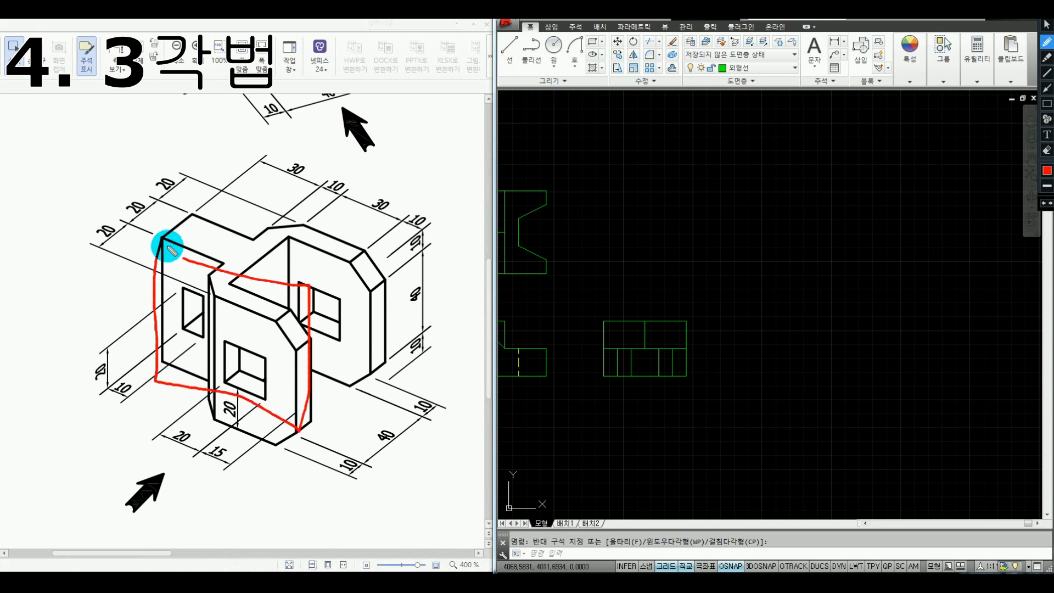
pyautogui.moveTo(302, 159)
pyautogui.mouseDown()
pyautogui.moveTo(299, 172)
pyautogui.moveTo(299, 161)
pyautogui.mouseUp()
pyautogui.moveTo(332, 173)
pyautogui.mouseDown()
pyautogui.moveTo(324, 198)
pyautogui.moveTo(345, 181)
pyautogui.moveTo(393, 208)
pyautogui.moveTo(378, 209)
pyautogui.mouseUp()
pyautogui.moveTo(430, 219)
pyautogui.mouseDown()
pyautogui.moveTo(426, 229)
pyautogui.moveTo(444, 212)
pyautogui.mouseUp()
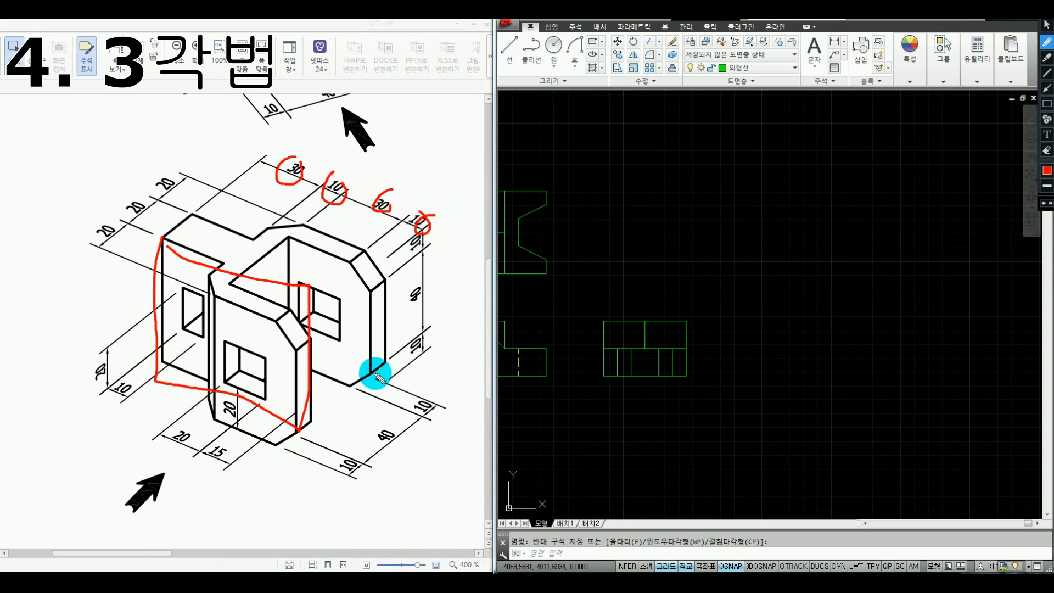
pyautogui.click(267, 439)
pyautogui.moveTo(209, 293); pyautogui.dragTo(262, 303)
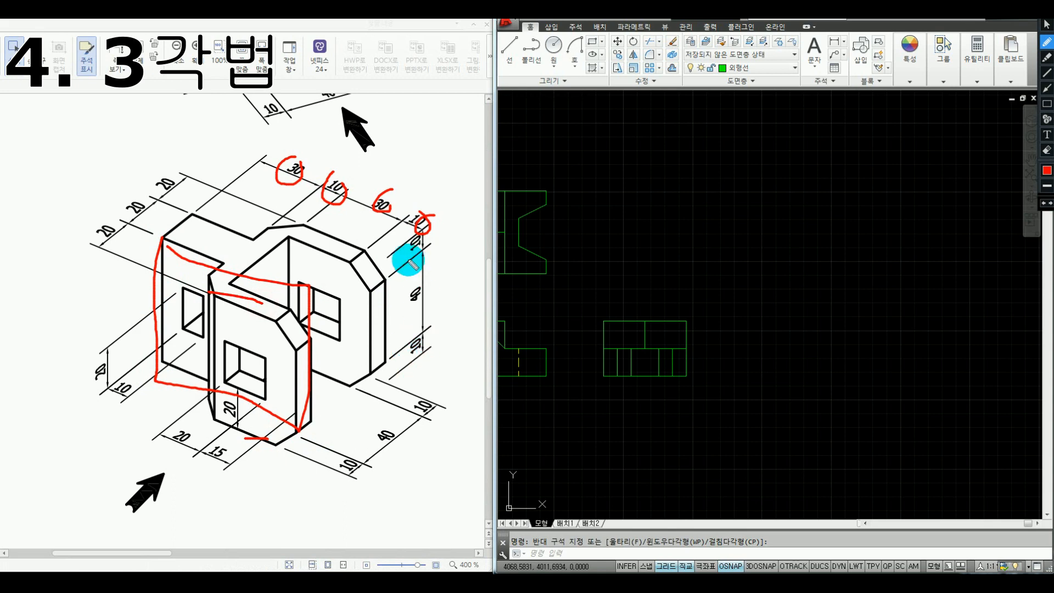
pyautogui.moveTo(433, 147); pyautogui.dragTo(423, 130)
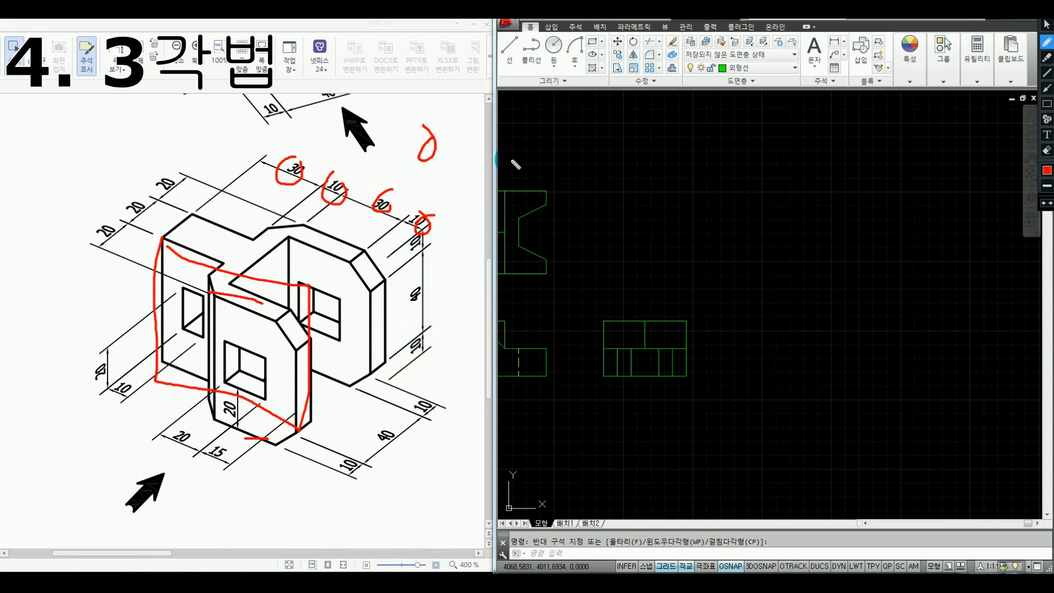
pyautogui.press('Escape')
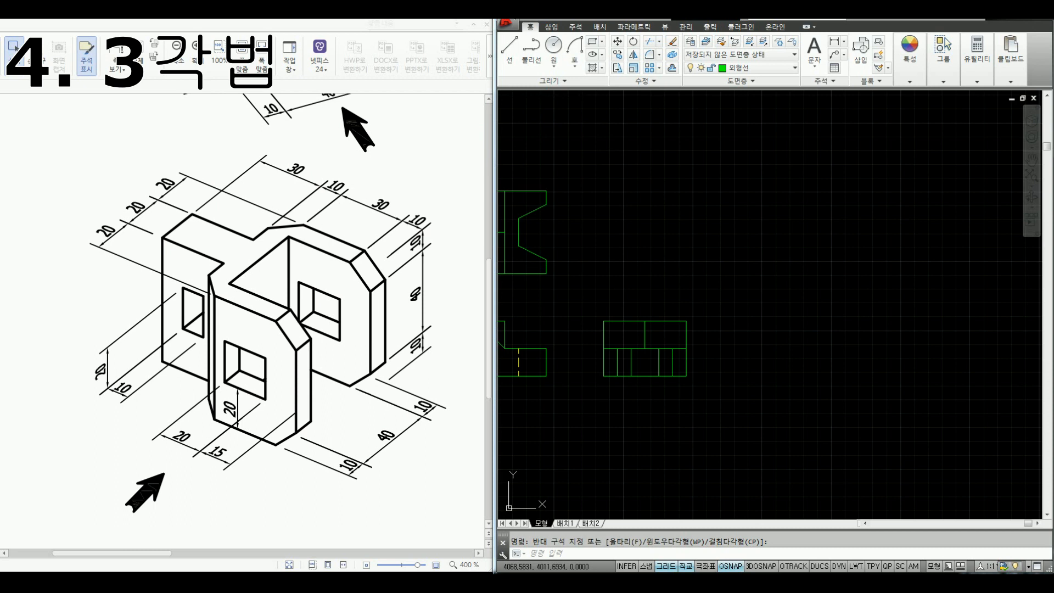
# Step: Draw an 80 by 60 rectangle in the free area beside the finished views as the forked part's front view outline
pyautogui.moveTo(795, 325); pyautogui.dragTo(712, 321, button='middle')
pyautogui.press('Return')
pyautogui.click(695, 376)
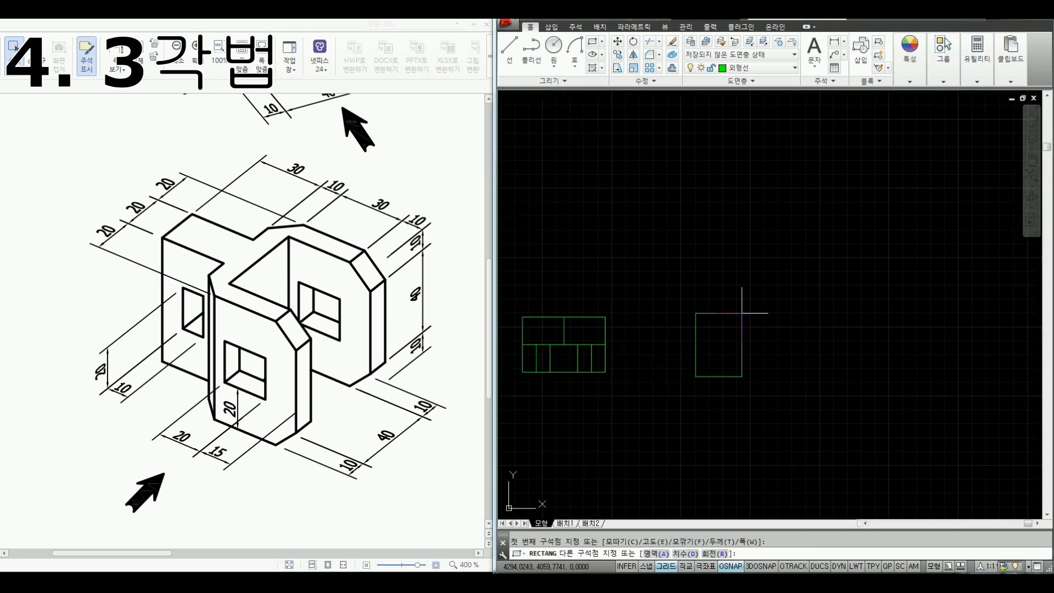
pyautogui.write('@80,60')
pyautogui.press('Return')
pyautogui.press('Escape')
pyautogui.moveTo(756, 279); pyautogui.dragTo(737, 313, button='middle')
# Step: Explode the 80 by 60 front view rectangle into separate lines
pyautogui.moveTo(165, 237); pyautogui.dragTo(223, 258)
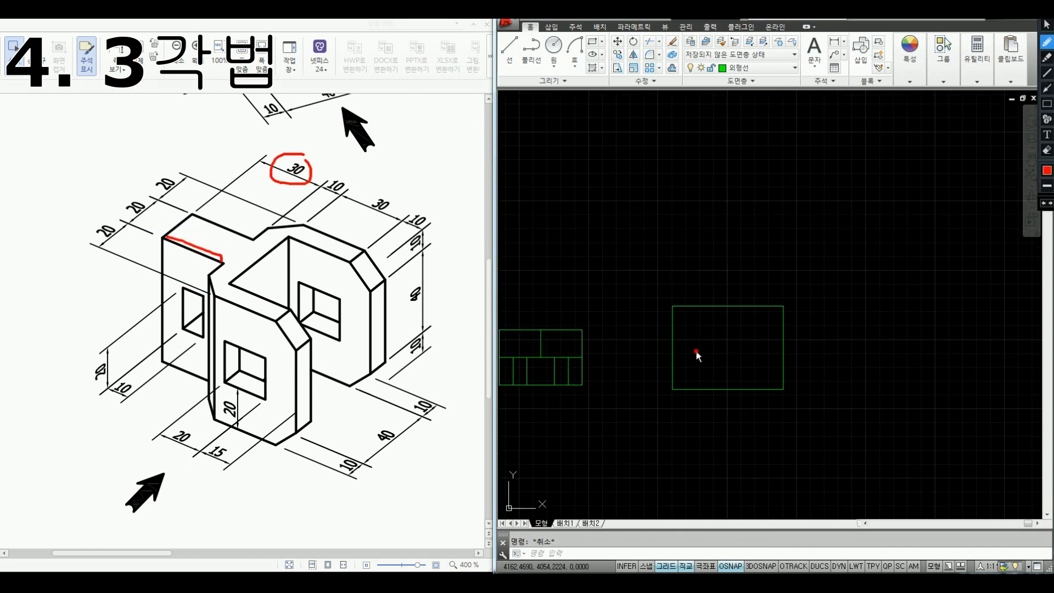
pyautogui.press('Escape')
pyautogui.click(689, 325)
pyautogui.click(647, 285)
pyautogui.write('x')
pyautogui.press('space')
pyautogui.press('Escape')
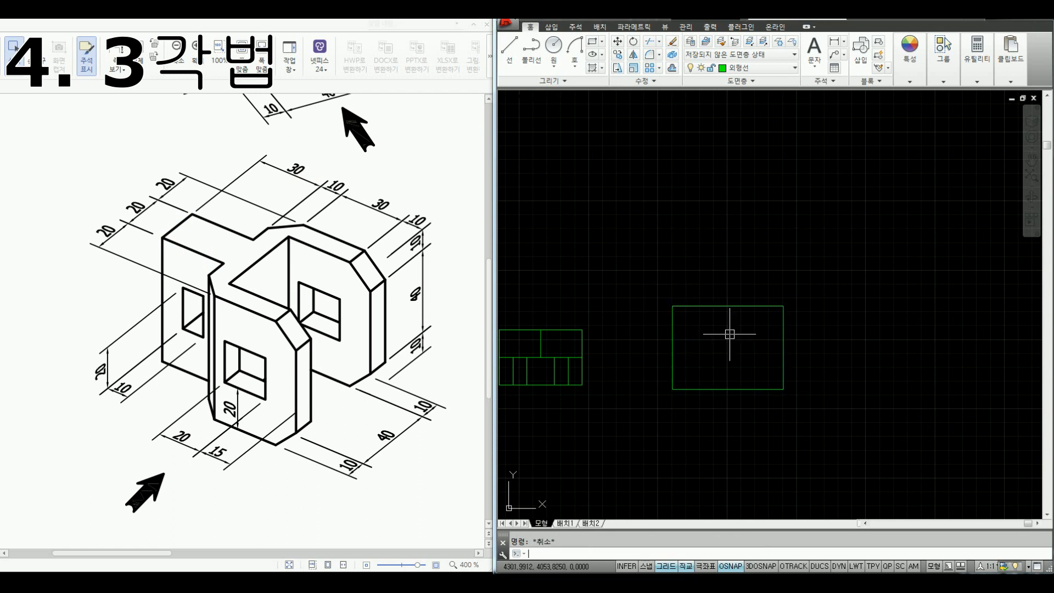
# Step: Offset the front view's left edge 30 to the right
pyautogui.write('o')
pyautogui.press('space')
pyautogui.write('30')
pyautogui.press('space')
pyautogui.click(673, 327)
pyautogui.click(703, 340)
pyautogui.press('Escape')
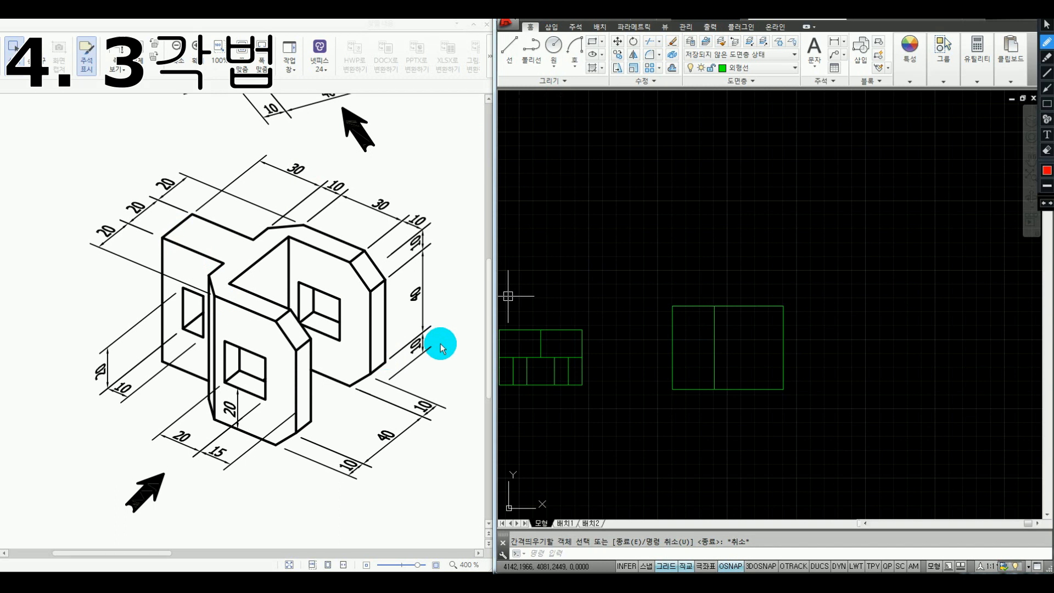
# Step: Offset the front view's inner vertical line 10 to the right
pyautogui.click(652, 180)
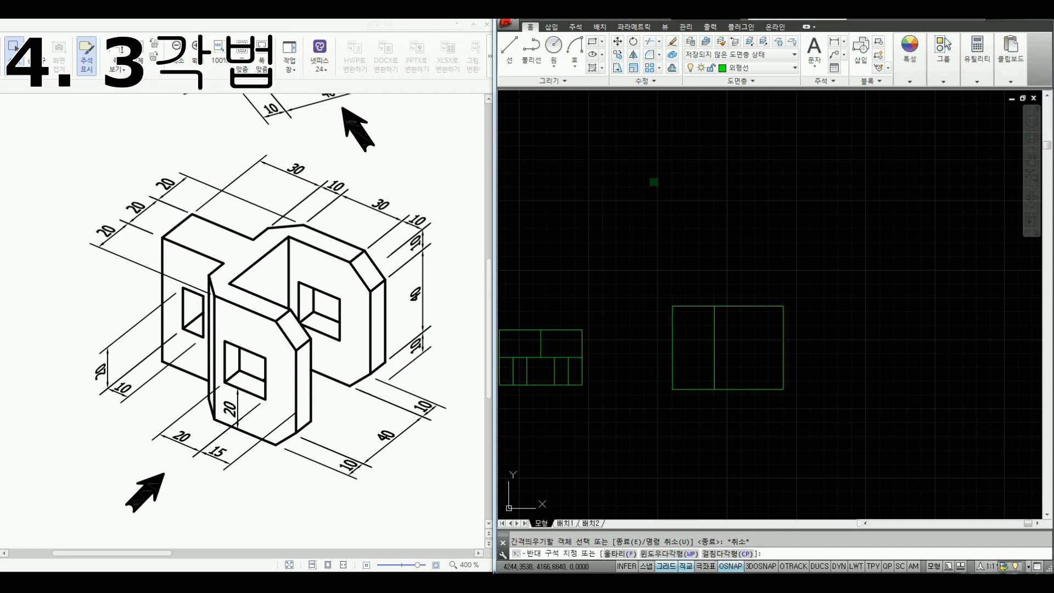
pyautogui.click(646, 227)
pyautogui.write('o')
pyautogui.press('Return')
pyautogui.write('10')
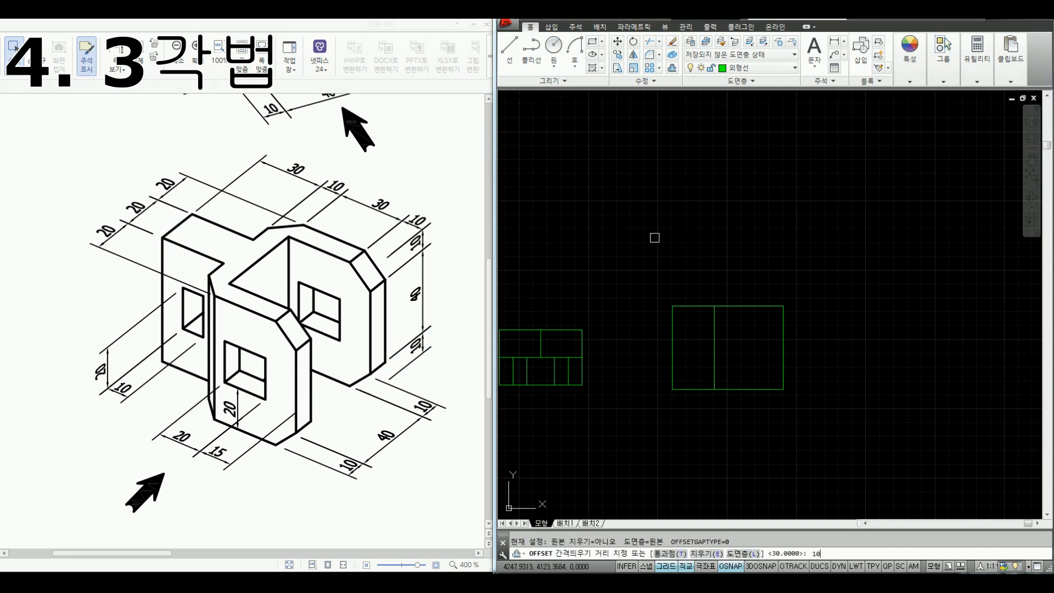
pyautogui.press('Return')
pyautogui.click(715, 336)
pyautogui.click(751, 347)
pyautogui.press('Escape')
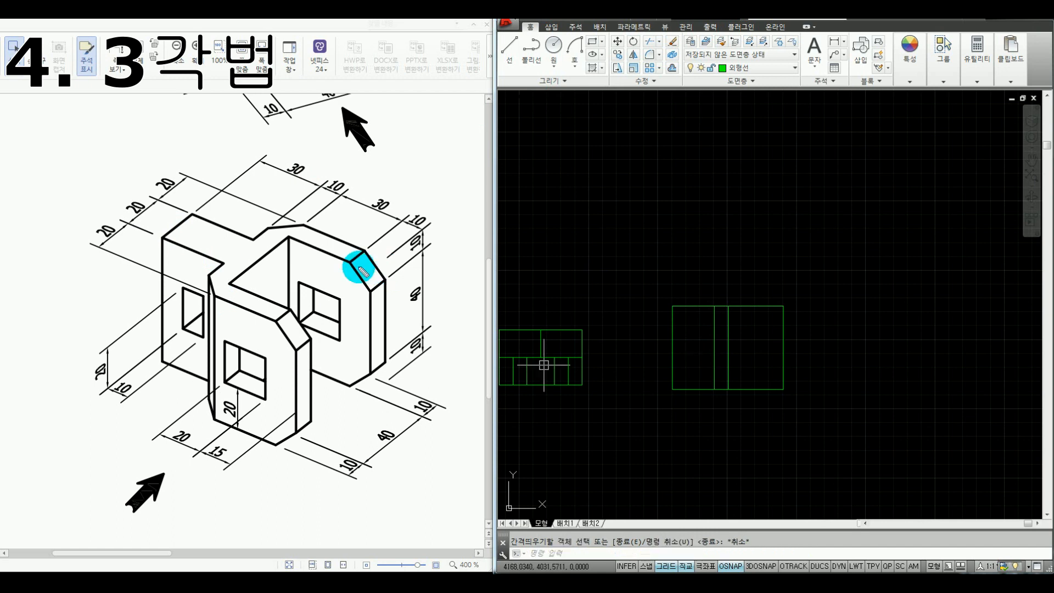
# Step: Chamfer the front view's upper and lower right corners with both distances at 10
pyautogui.click(370, 266)
pyautogui.moveTo(358, 263)
pyautogui.mouseDown()
pyautogui.moveTo(392, 266)
pyautogui.moveTo(399, 290)
pyautogui.mouseUp()
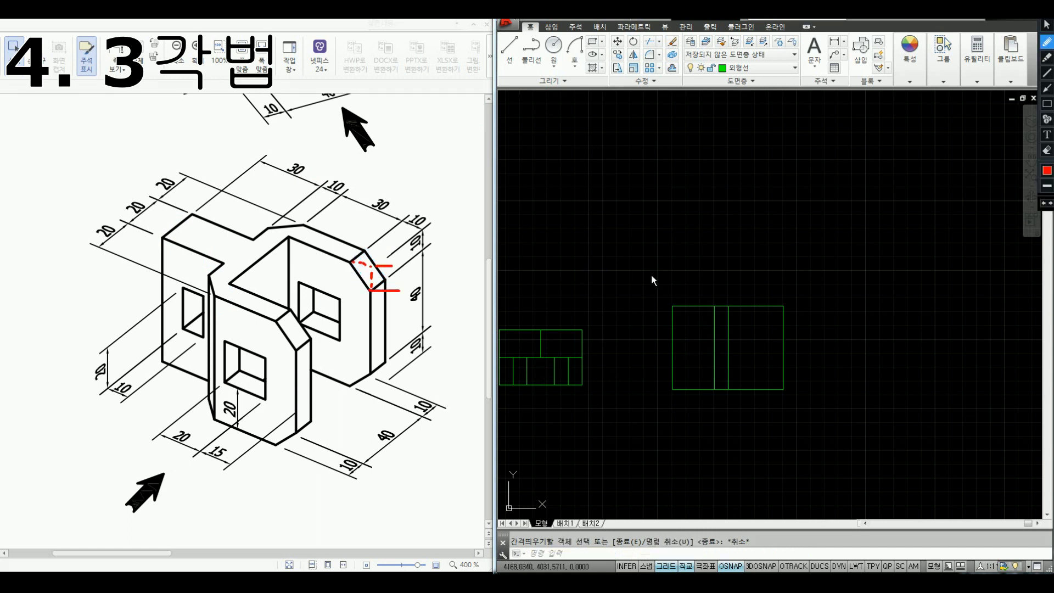
pyautogui.press('Escape')
pyautogui.click(618, 255)
pyautogui.click(625, 249)
pyautogui.write('cha')
pyautogui.press('Return')
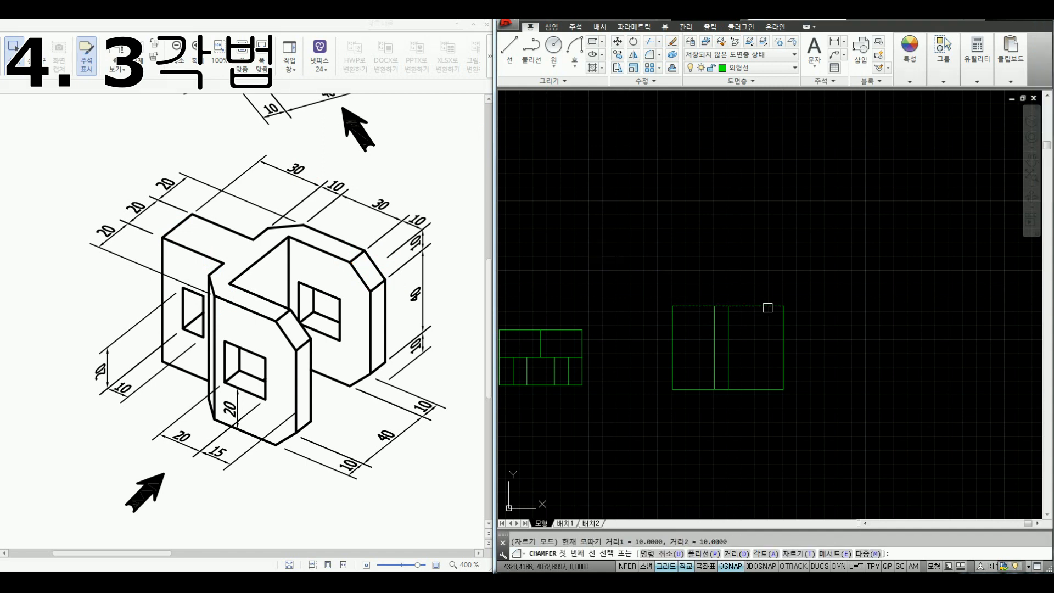
pyautogui.click(767, 308)
pyautogui.click(783, 338)
pyautogui.press('space')
pyautogui.click(783, 346)
pyautogui.click(762, 389)
pyautogui.press('Escape')
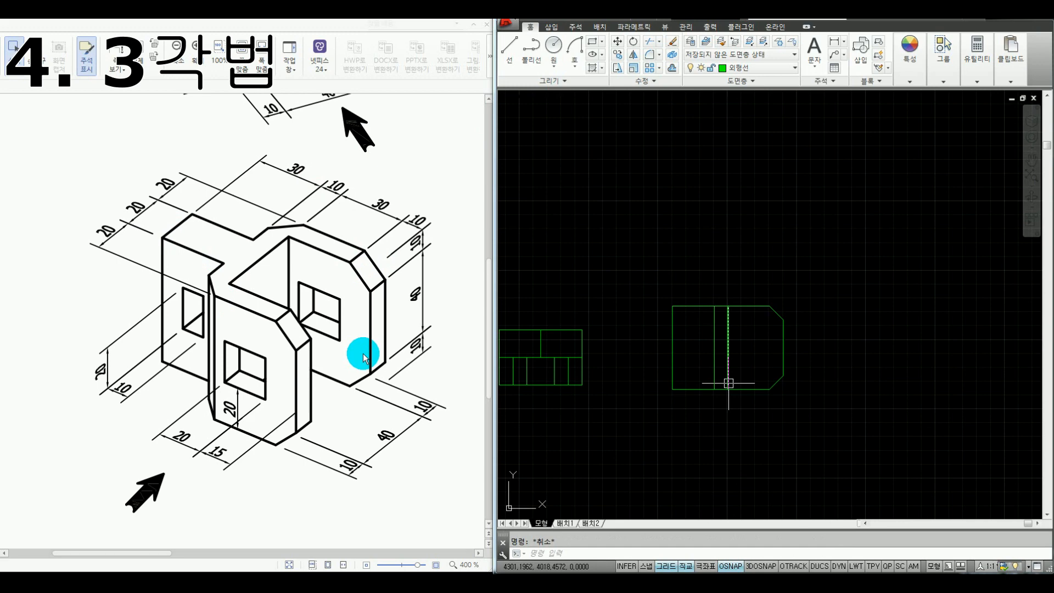
# Step: Draw a 10 by 20 rectangle in the empty area beside the front view's left edge
pyautogui.scroll(2, 716, 384)
pyautogui.moveTo(714, 357); pyautogui.dragTo(729, 361, button='middle')
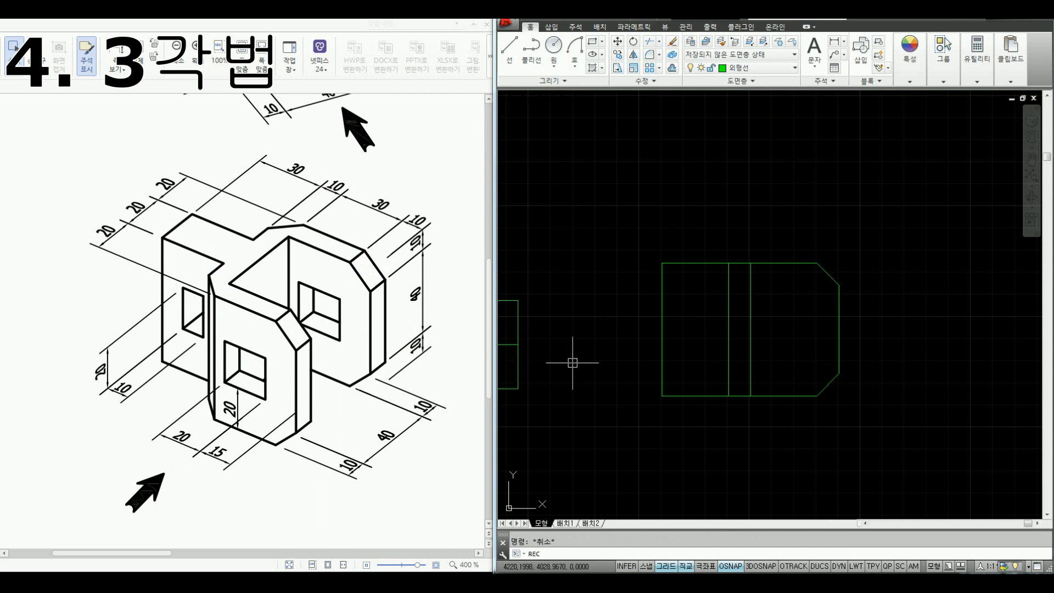
pyautogui.press('space')
pyautogui.click(598, 397)
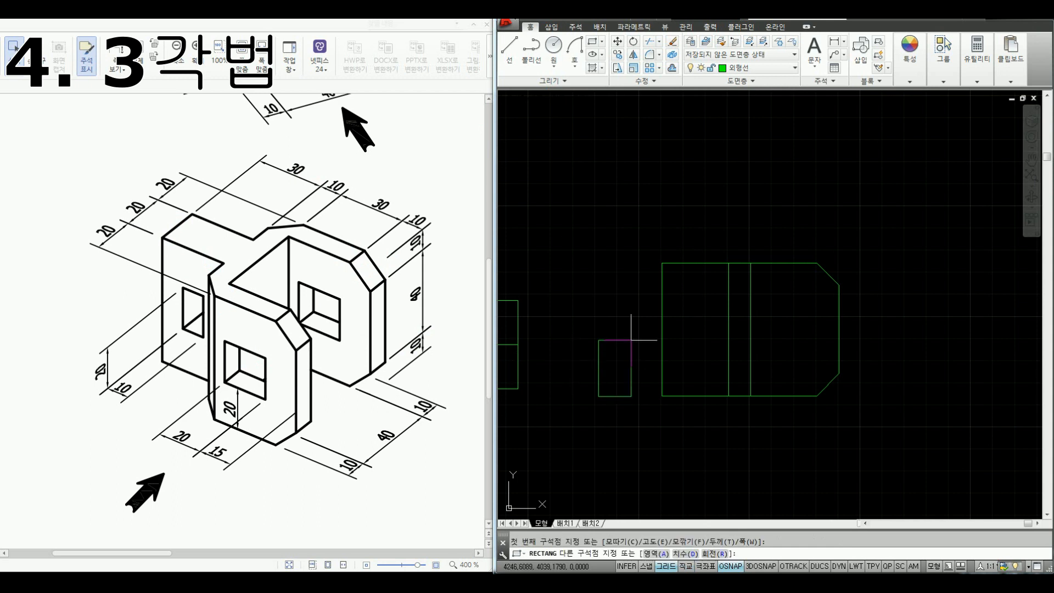
pyautogui.write('@10,20')
pyautogui.press('Return')
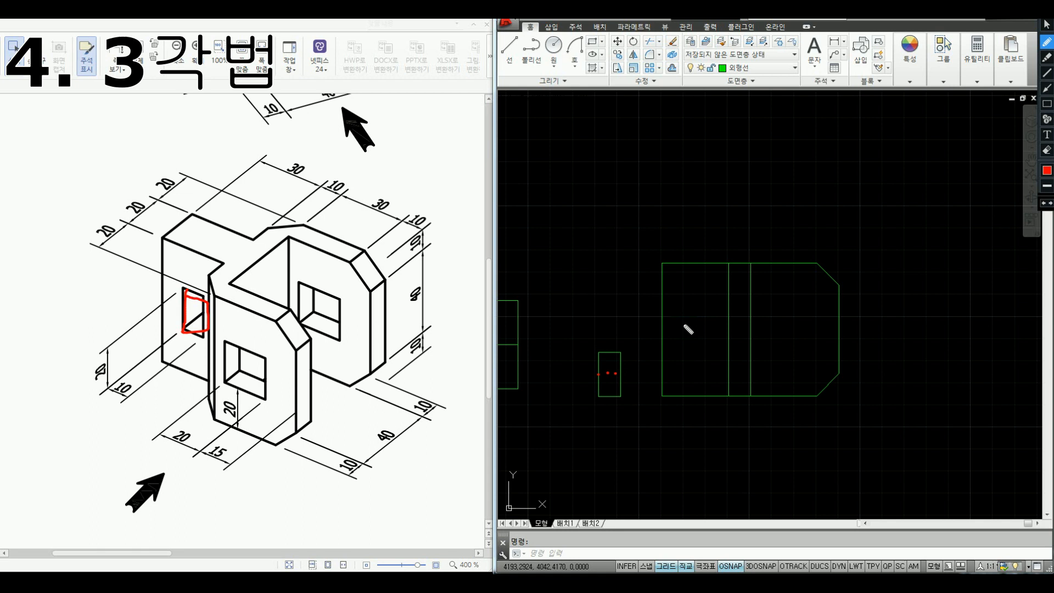
pyautogui.press('Escape')
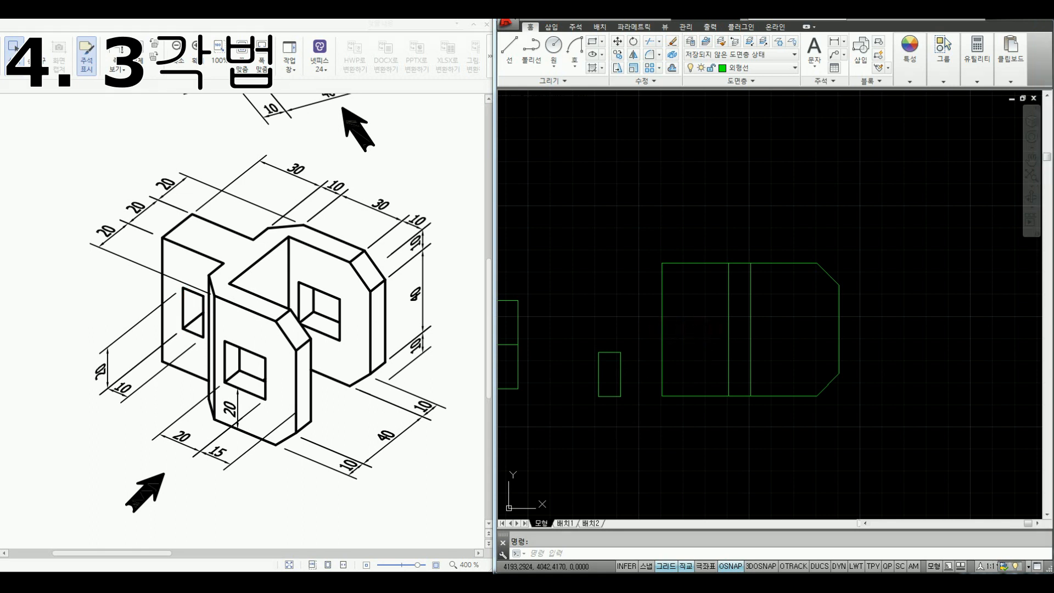
# Step: Move the 10 by 20 rectangle by its centre to midway between the midpoints of the front view's left edge and first inner vertical line
pyautogui.click(618, 422)
pyautogui.click(589, 349)
pyautogui.write('m')
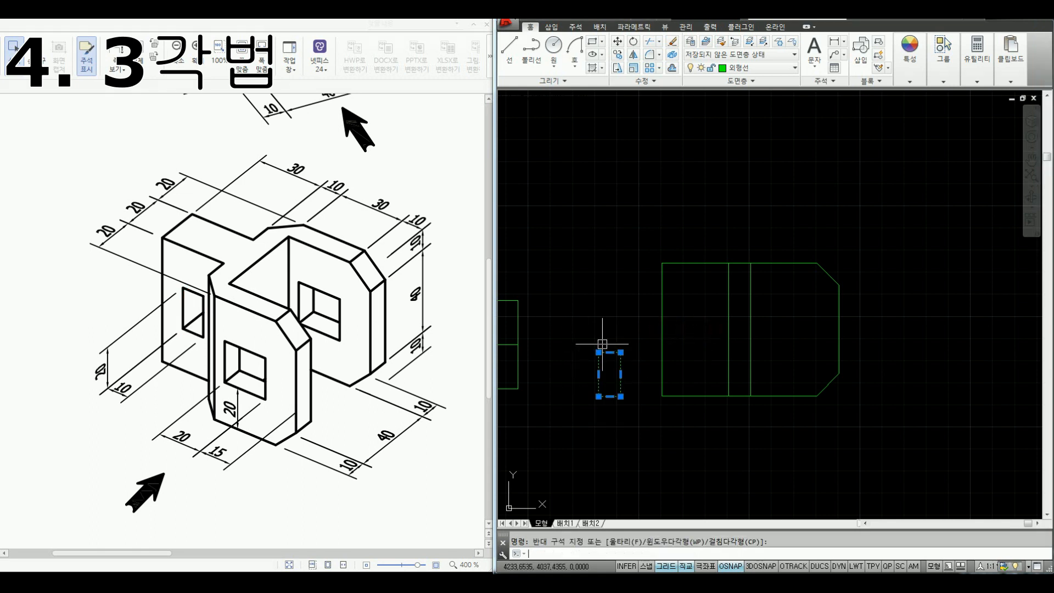
pyautogui.press('Return')
pyautogui.keyDown('shift'); pyautogui.rightClick(610, 374); pyautogui.keyUp('shift')
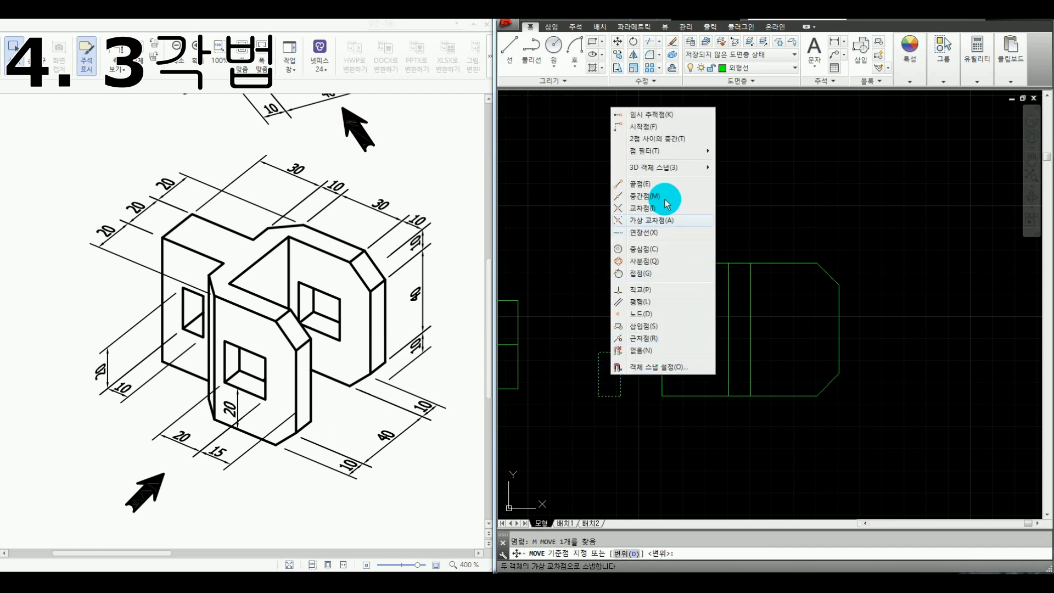
pyautogui.click(664, 138)
pyautogui.click(598, 374)
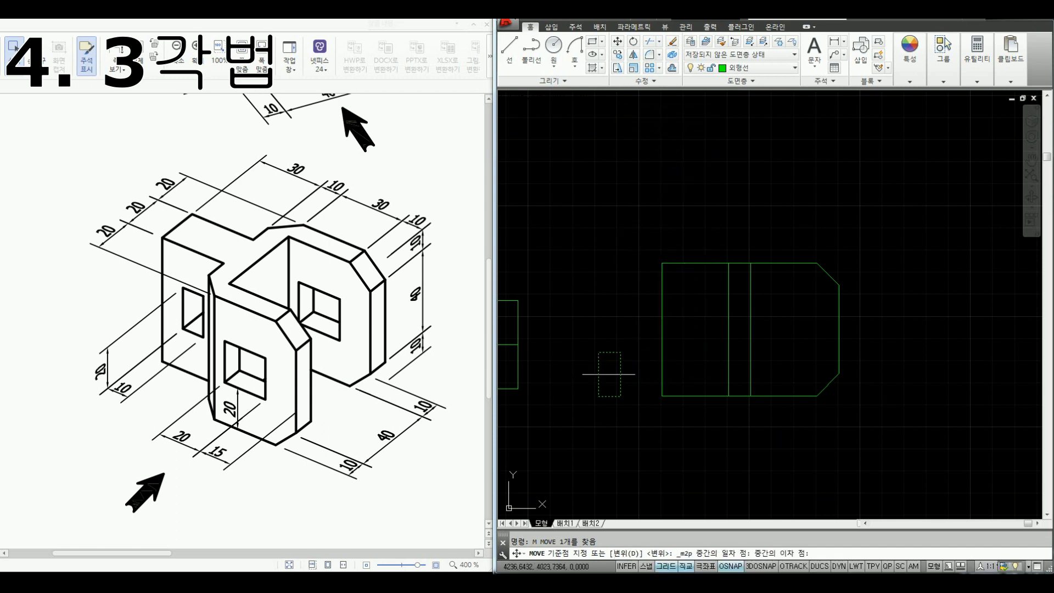
pyautogui.click(621, 375)
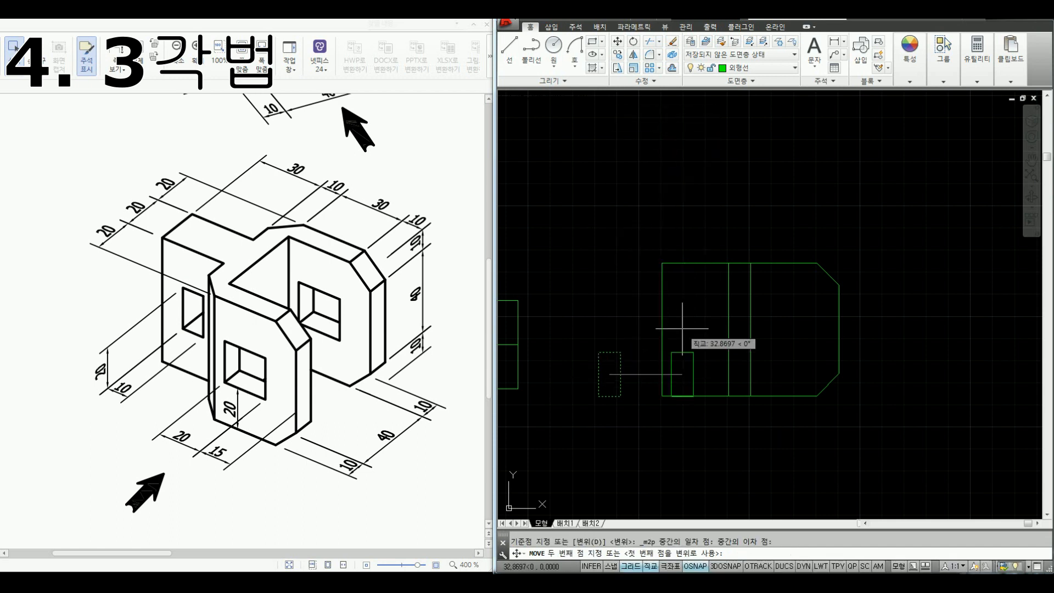
pyautogui.keyDown('shift'); pyautogui.rightClick(711, 329); pyautogui.keyUp('shift')
pyautogui.click(755, 92)
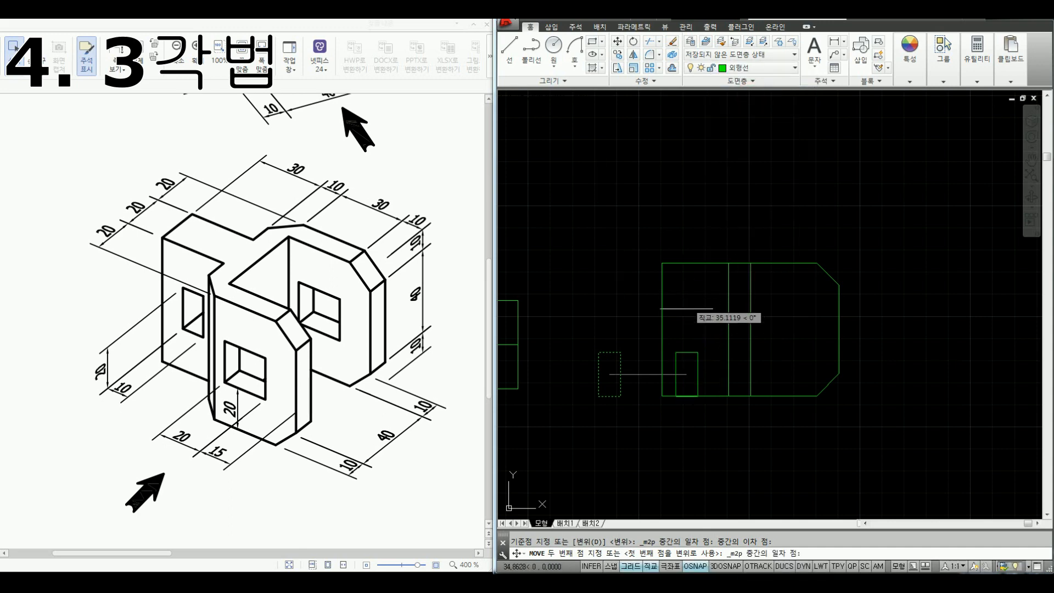
pyautogui.click(661, 330)
pyautogui.click(729, 330)
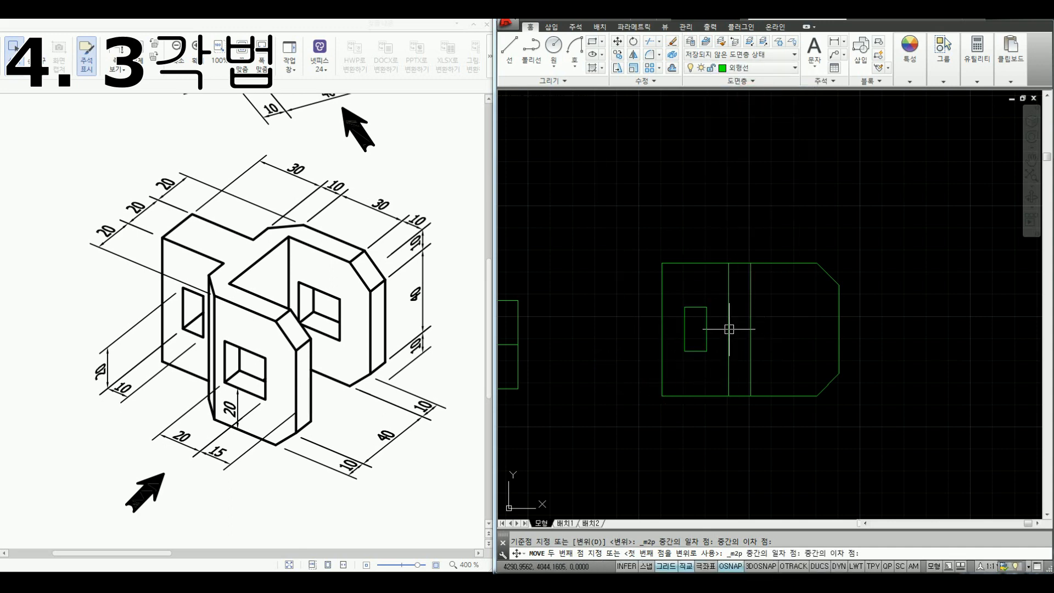
# Step: Examine the size and vertical position of the front arm's square window in the isometric drawing
pyautogui.moveTo(788, 313); pyautogui.dragTo(743, 306, button='middle')
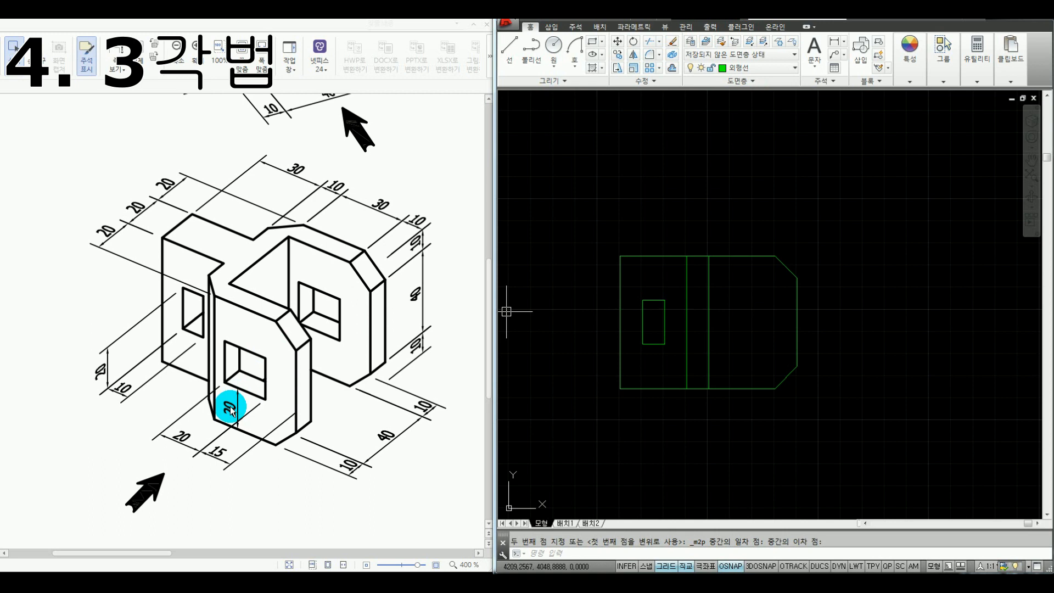
pyautogui.hotkey('ctrl', 'alt', 'd')
pyautogui.moveTo(238, 388)
pyautogui.mouseDown()
pyautogui.moveTo(243, 355)
pyautogui.moveTo(250, 386)
pyautogui.moveTo(233, 370)
pyautogui.moveTo(265, 369)
pyautogui.moveTo(248, 380)
pyautogui.moveTo(239, 425)
pyautogui.mouseUp()
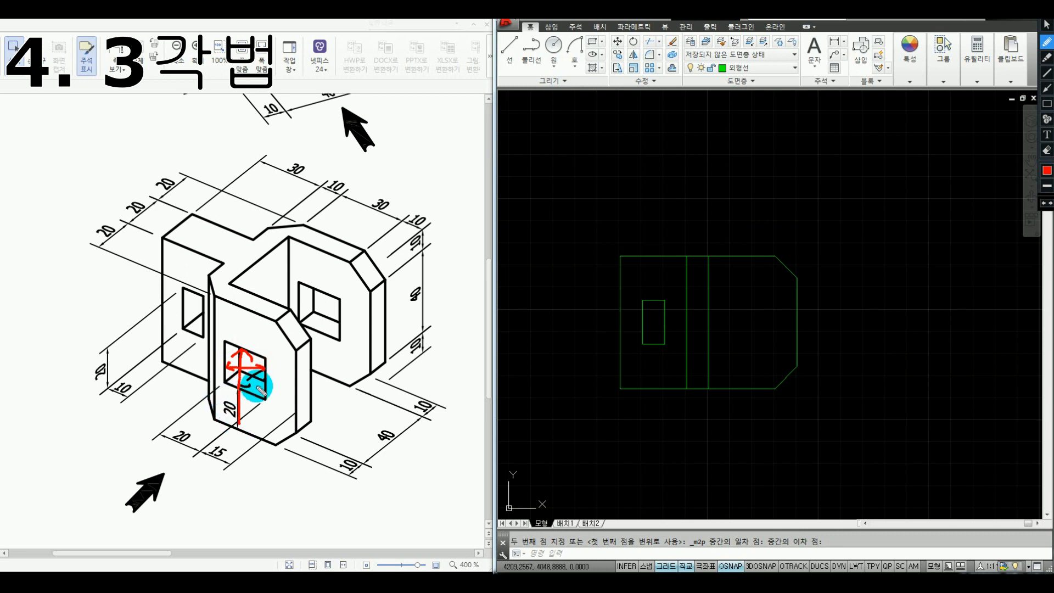
pyautogui.moveTo(244, 349); pyautogui.dragTo(245, 310)
pyautogui.moveTo(237, 311)
pyautogui.mouseDown()
pyautogui.moveTo(248, 310)
pyautogui.moveTo(246, 344)
pyautogui.mouseUp()
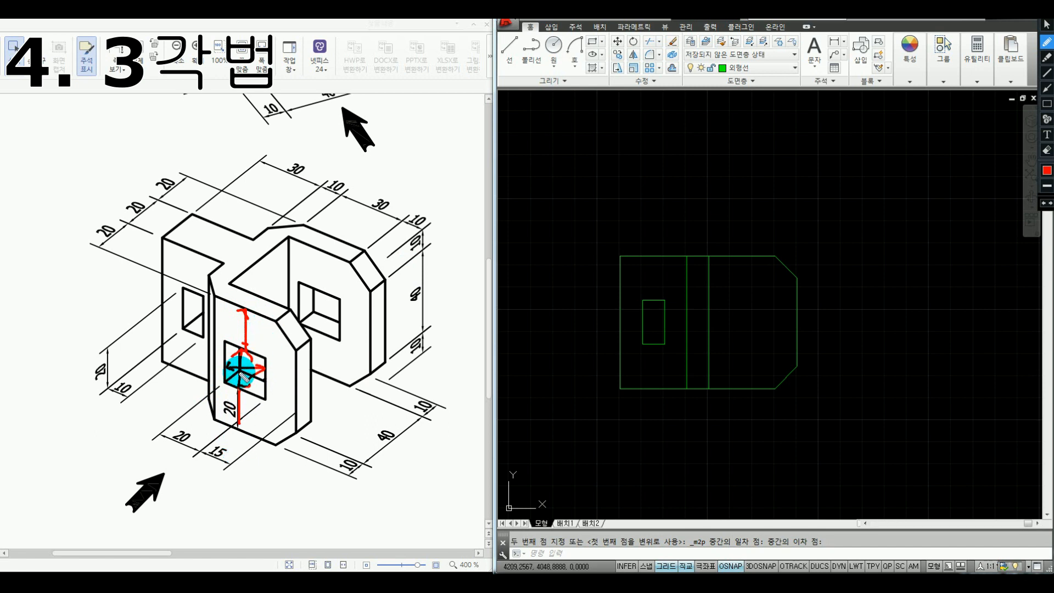
pyautogui.press('Escape')
pyautogui.click(809, 445)
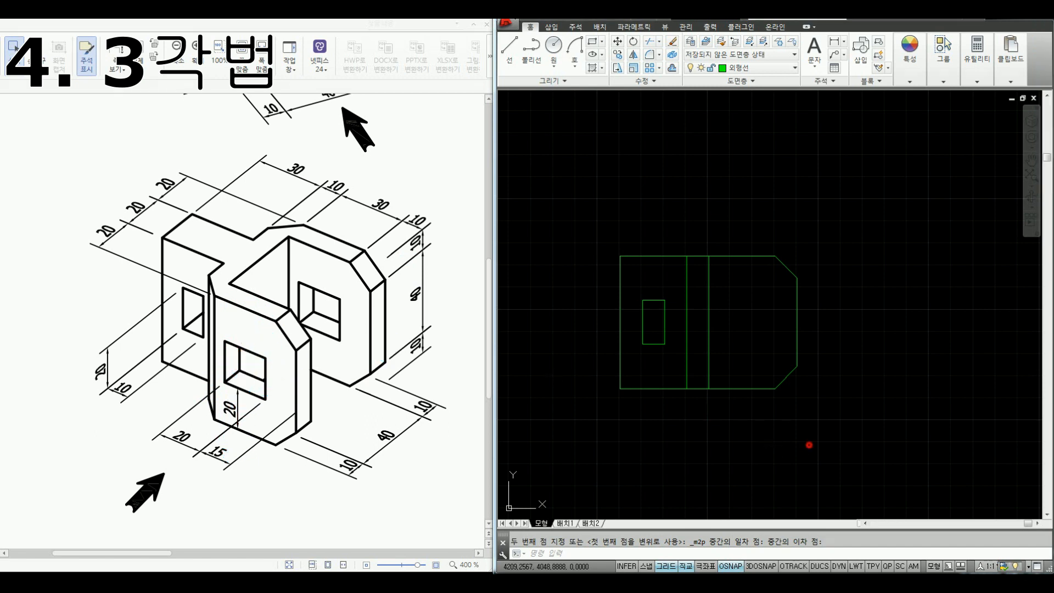
pyautogui.click(740, 450)
# Step: Draw a 20 by 20 square in the empty area below the front view
pyautogui.write('REC')
pyautogui.press('Return')
pyautogui.click(797, 460)
pyautogui.write('@20,20')
pyautogui.press('Return')
# Step: Move the 20 by 20 square by its centre to midway between the front view's second inner vertical line and right edge
pyautogui.click(808, 416)
pyautogui.write('M')
pyautogui.press('Return')
pyautogui.keyDown('shift'); pyautogui.rightClick(831, 437); pyautogui.keyUp('shift')
pyautogui.click(872, 192)
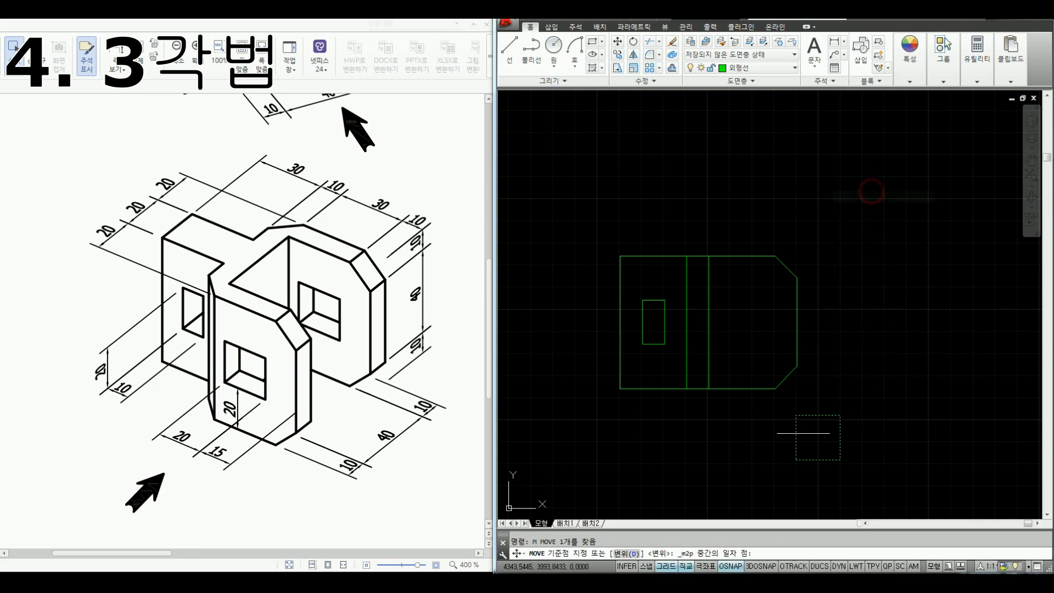
pyautogui.click(799, 438)
pyautogui.click(840, 437)
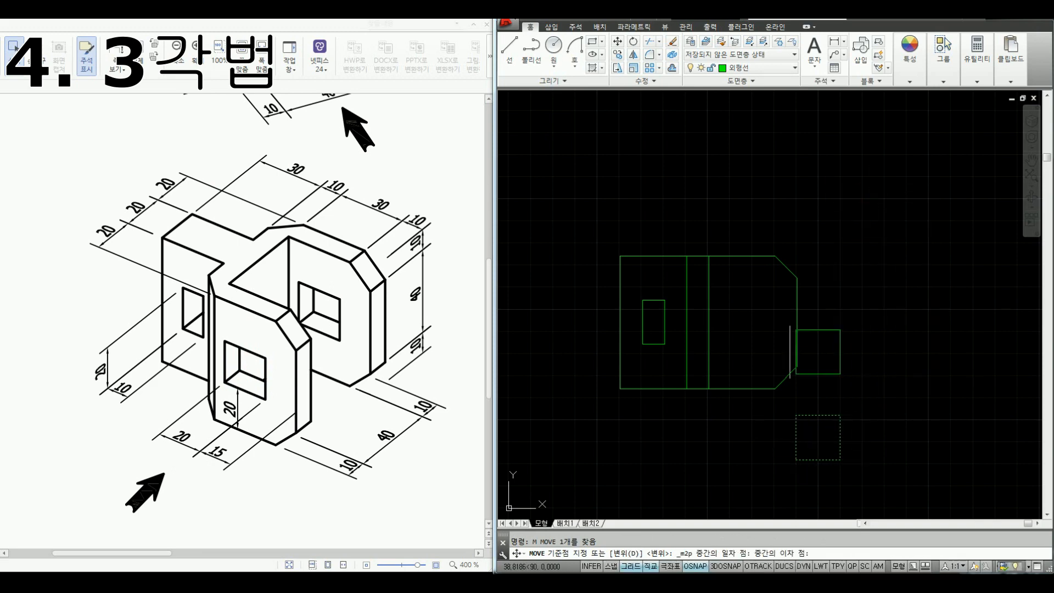
pyautogui.keyDown('shift'); pyautogui.rightClick(757, 308); pyautogui.keyUp('shift')
pyautogui.click(802, 82)
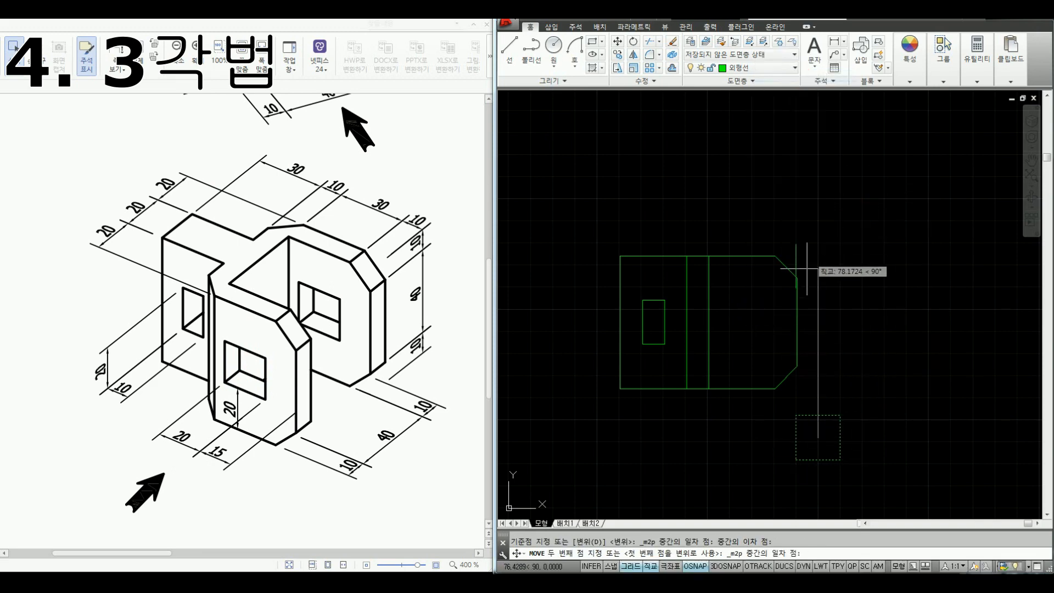
pyautogui.click(797, 322)
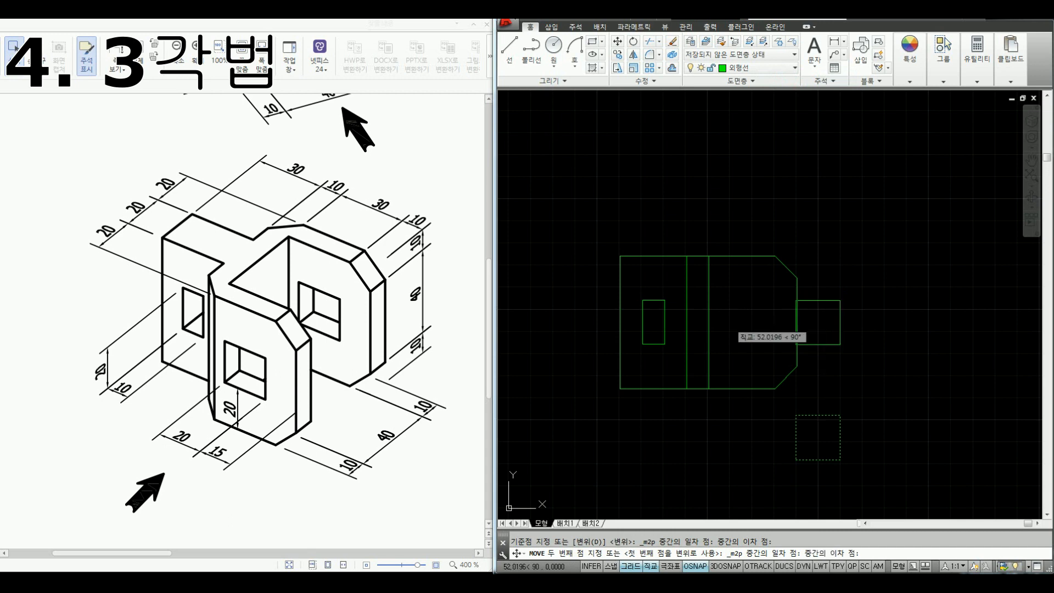
pyautogui.click(709, 323)
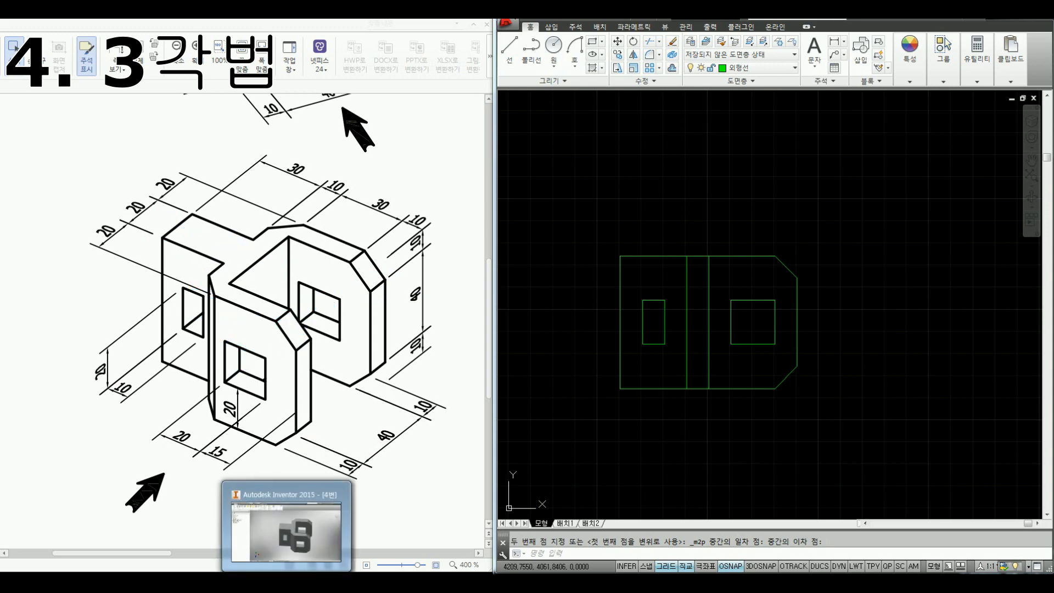
# Step: Switch to the Autodesk Inventor model of part 4 and examine the forked outline and chamfer edges from above
pyautogui.click(286, 582)
pyautogui.moveTo(799, 331)
pyautogui.keyDown('shift'); pyautogui.mouseDown(button='middle')
pyautogui.moveTo(769, 353)
pyautogui.moveTo(798, 336)
pyautogui.mouseUp(button='middle'); pyautogui.keyUp('shift')
pyautogui.click(1017, 122)
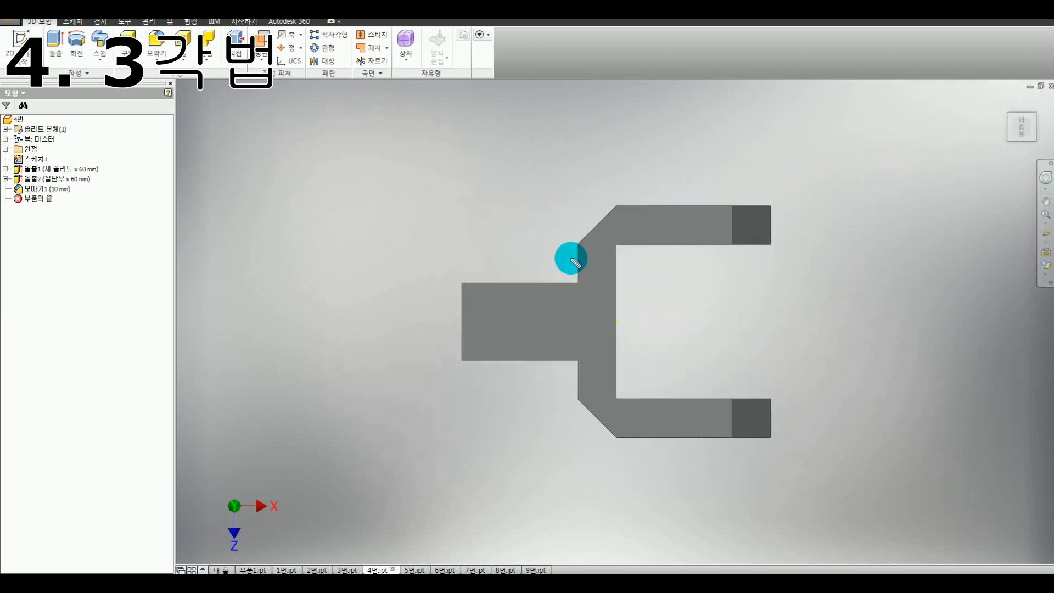
pyautogui.hotkey('ctrl', 'shift', 'p')
pyautogui.moveTo(576, 248)
pyautogui.mouseDown()
pyautogui.moveTo(508, 284)
pyautogui.moveTo(456, 284)
pyautogui.moveTo(522, 355)
pyautogui.moveTo(574, 384)
pyautogui.moveTo(617, 445)
pyautogui.moveTo(750, 450)
pyautogui.moveTo(763, 402)
pyautogui.moveTo(625, 395)
pyautogui.moveTo(614, 252)
pyautogui.moveTo(796, 238)
pyautogui.moveTo(690, 202)
pyautogui.moveTo(612, 216)
pyautogui.moveTo(567, 244)
pyautogui.mouseUp()
pyautogui.moveTo(732, 207); pyautogui.dragTo(736, 233)
pyautogui.moveTo(734, 404); pyautogui.dragTo(735, 436)
pyautogui.press('Escape')
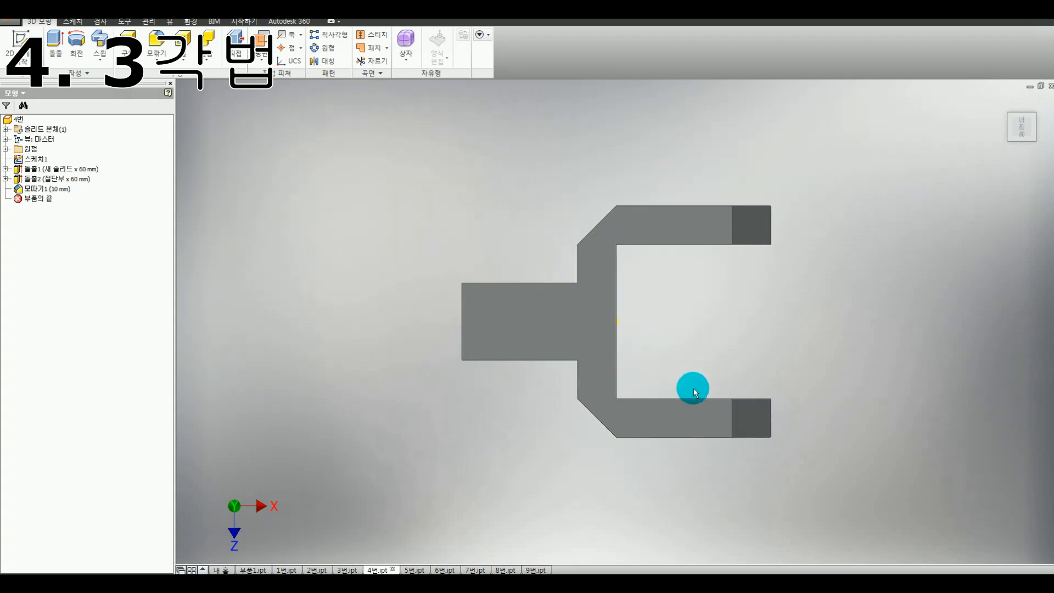
# Step: Orbit the forked model to inspect the window edges, selecting vertical ones, and return to the view from above
pyautogui.press('F6')
pyautogui.keyDown('shift'); pyautogui.moveTo(617, 385); pyautogui.dragTo(665, 396, button='middle'); pyautogui.keyUp('shift')
pyautogui.click(665, 393)
pyautogui.keyDown('shift'); pyautogui.moveTo(478, 409); pyautogui.dragTo(427, 381, button='middle'); pyautogui.keyUp('shift')
pyautogui.click(432, 384)
pyautogui.click(1019, 120)
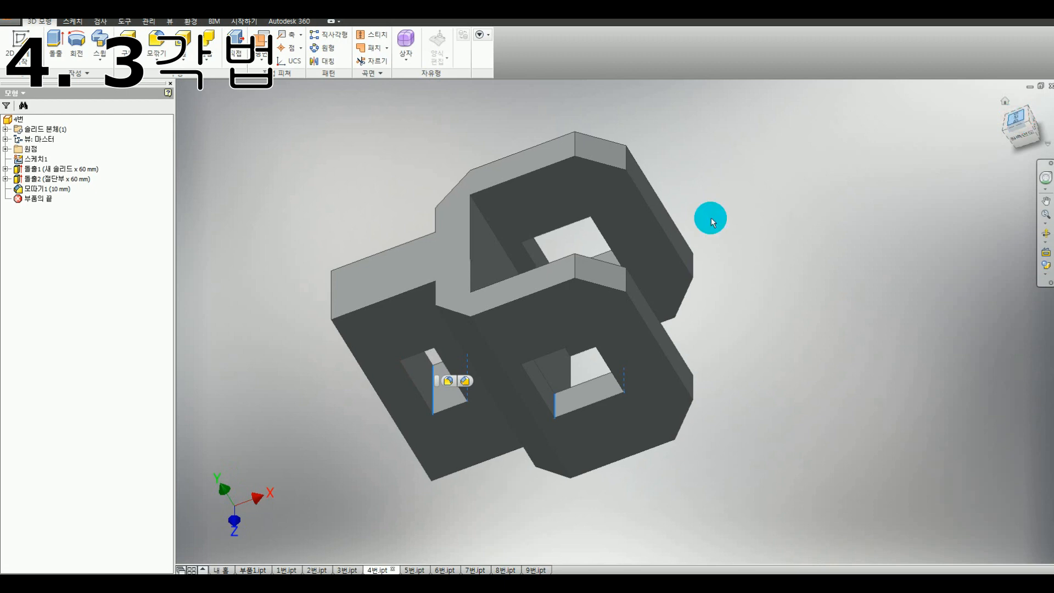
# Step: Trace the hidden window edges across the stem and both fork arms in the model's top view
pyautogui.moveTo(454, 276); pyautogui.dragTo(460, 346)
pyautogui.click(454, 300)
pyautogui.moveTo(497, 276); pyautogui.dragTo(496, 302)
pyautogui.moveTo(495, 313); pyautogui.dragTo(494, 320)
pyautogui.moveTo(493, 327); pyautogui.dragTo(493, 330)
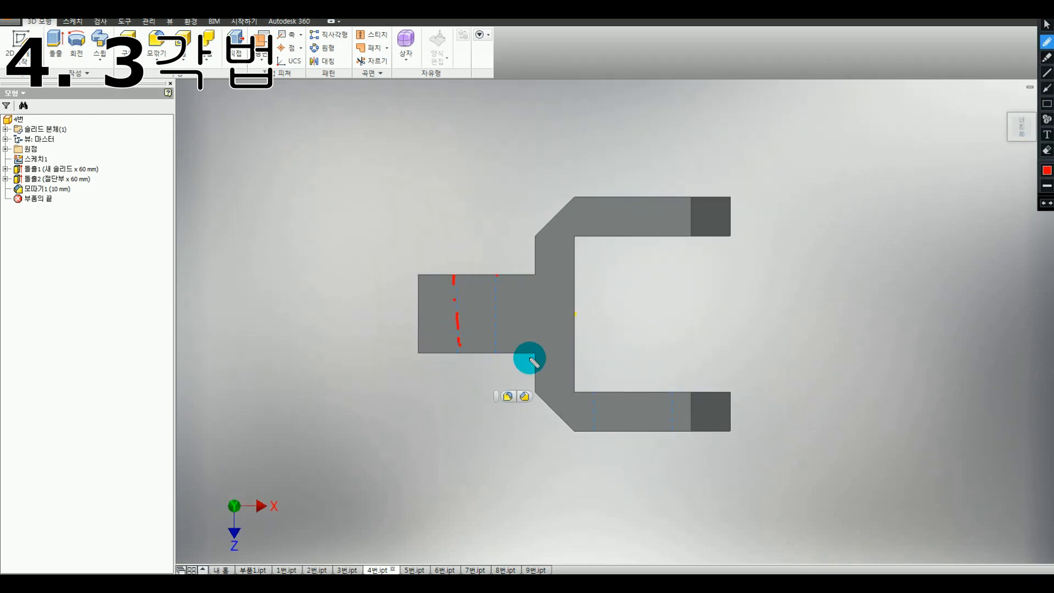
pyautogui.moveTo(592, 393); pyautogui.dragTo(592, 396)
pyautogui.moveTo(591, 403); pyautogui.dragTo(592, 414)
pyautogui.moveTo(592, 419); pyautogui.dragTo(593, 428)
pyautogui.moveTo(670, 393); pyautogui.dragTo(671, 428)
pyautogui.click(591, 199)
pyautogui.moveTo(594, 211); pyautogui.dragTo(596, 217)
pyautogui.moveTo(595, 225); pyautogui.dragTo(596, 231)
pyautogui.moveTo(668, 195); pyautogui.dragTo(667, 201)
pyautogui.moveTo(667, 208); pyautogui.dragTo(665, 226)
pyautogui.click(665, 232)
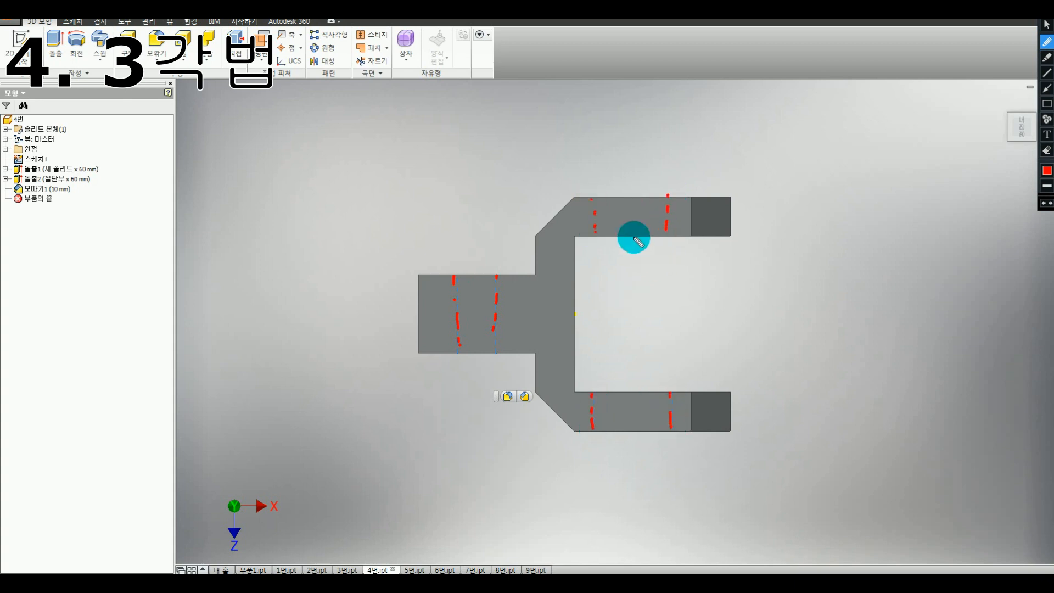
pyautogui.press('Escape')
pyautogui.moveTo(661, 268)
pyautogui.keyDown('shift'); pyautogui.mouseDown(button='middle')
pyautogui.moveTo(632, 272)
pyautogui.moveTo(642, 281)
pyautogui.mouseUp(button='middle'); pyautogui.keyUp('shift')
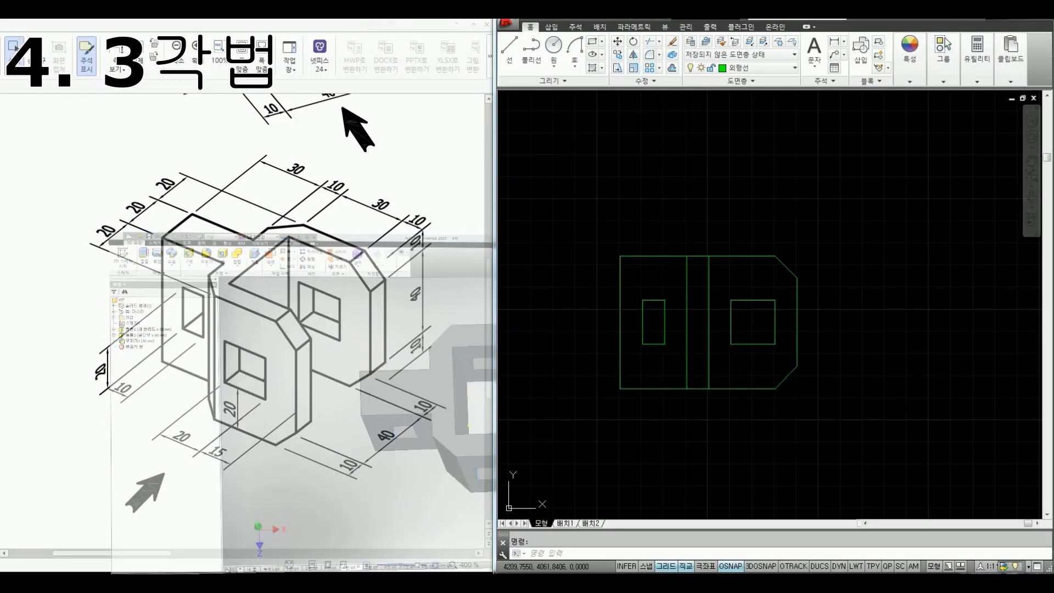
# Step: Switch back to the AutoCAD drawing and draw a vertical projection line upward from the front view's upper left corner
pyautogui.click(714, 454)
pyautogui.click(649, 405)
pyautogui.press('Escape')
pyautogui.write('l')
pyautogui.press('Return')
pyautogui.click(608, 345)
pyautogui.keyDown('shift'); pyautogui.click(624, 120); pyautogui.keyUp('shift')
pyautogui.press('Escape')
# Step: Draw the top view's 80 by 60 outline rectangle above the front view, starting on the vertical projection line
pyautogui.moveTo(608, 221); pyautogui.dragTo(594, 253, button='middle')
pyautogui.write('rec')
pyautogui.press('Return')
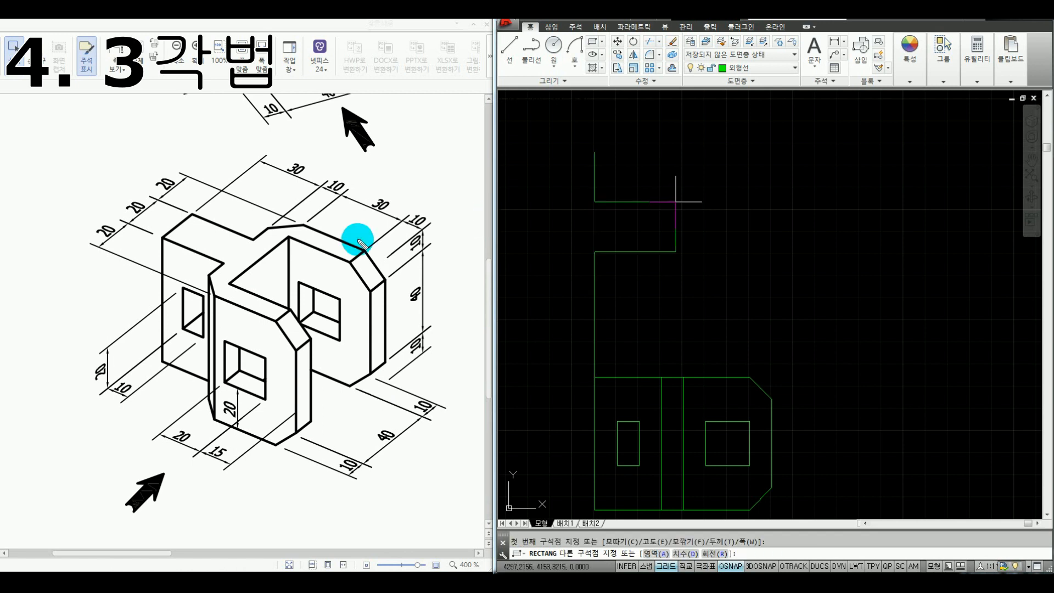
pyautogui.hotkey('ctrl', 'shift', '1')
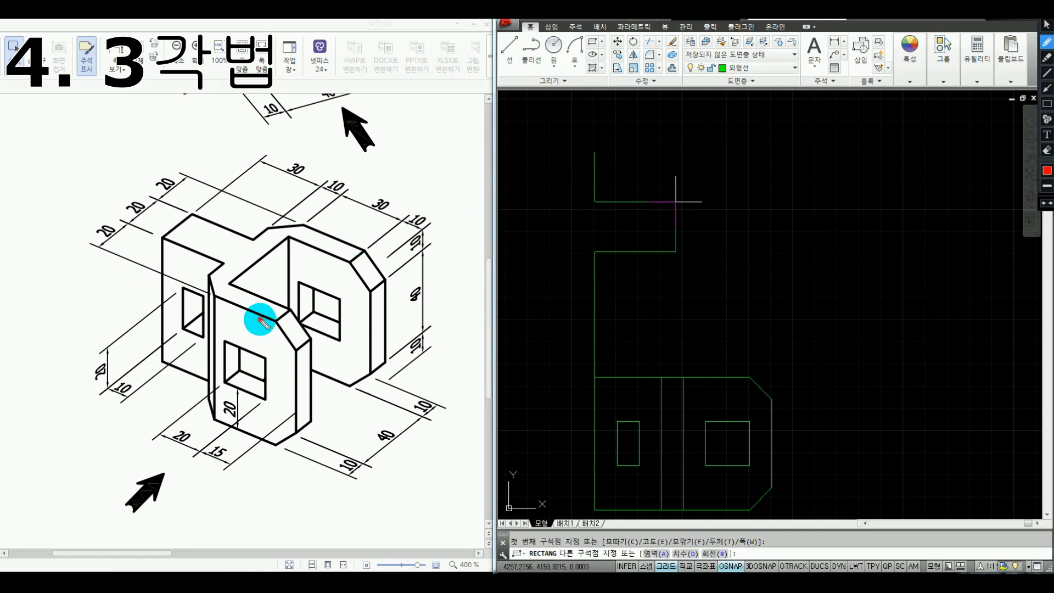
pyautogui.moveTo(265, 321); pyautogui.dragTo(153, 266)
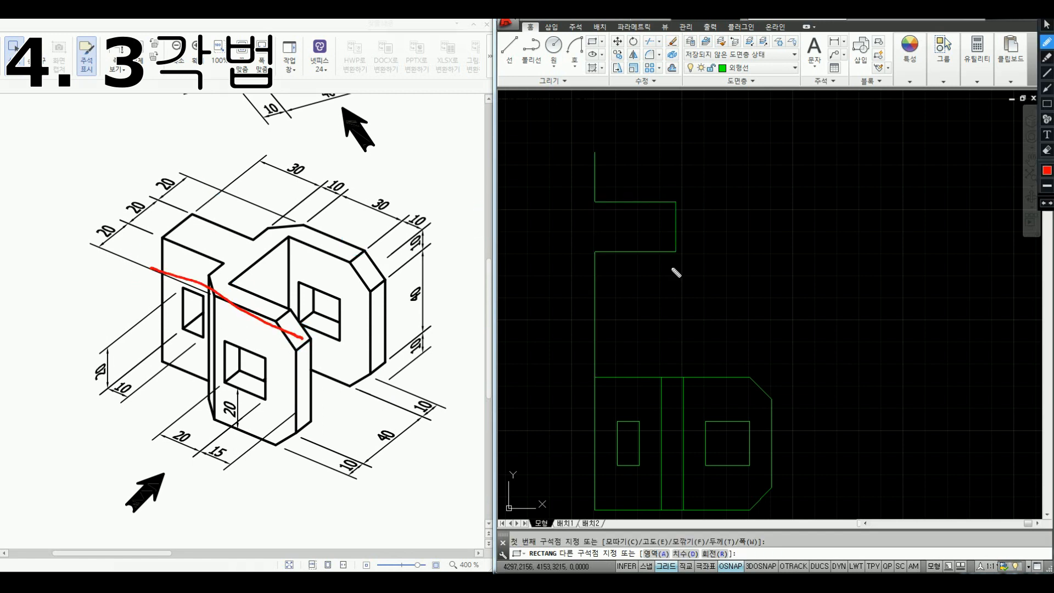
pyautogui.press('Escape')
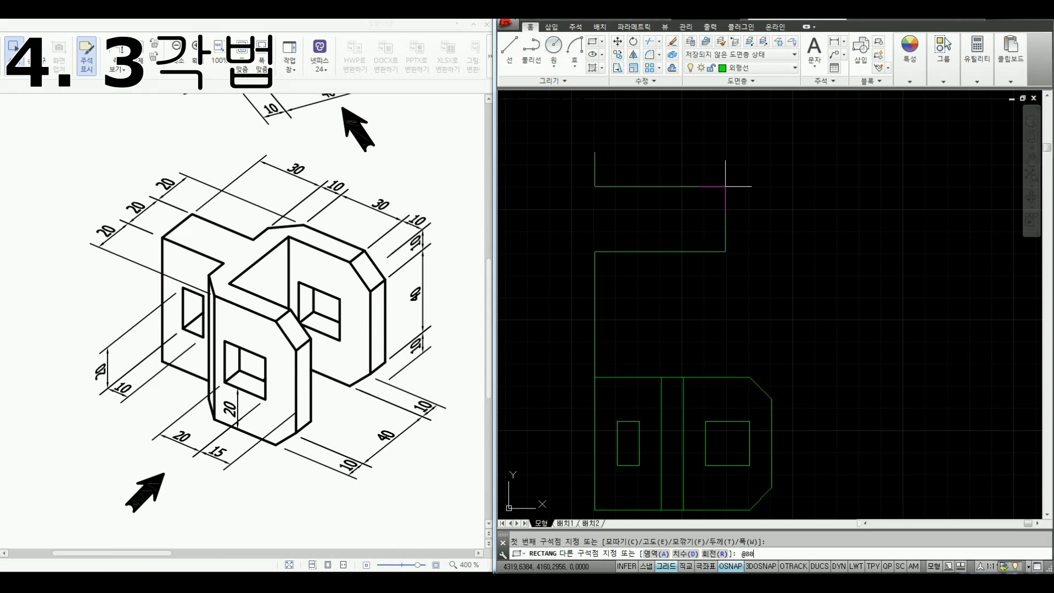
pyautogui.press('Return')
# Step: Explode the top view's outline rectangle into separate lines
pyautogui.moveTo(710, 187); pyautogui.dragTo(704, 207, button='middle')
pyautogui.click(683, 294)
pyautogui.click(666, 251)
pyautogui.write('x')
pyautogui.press('Return')
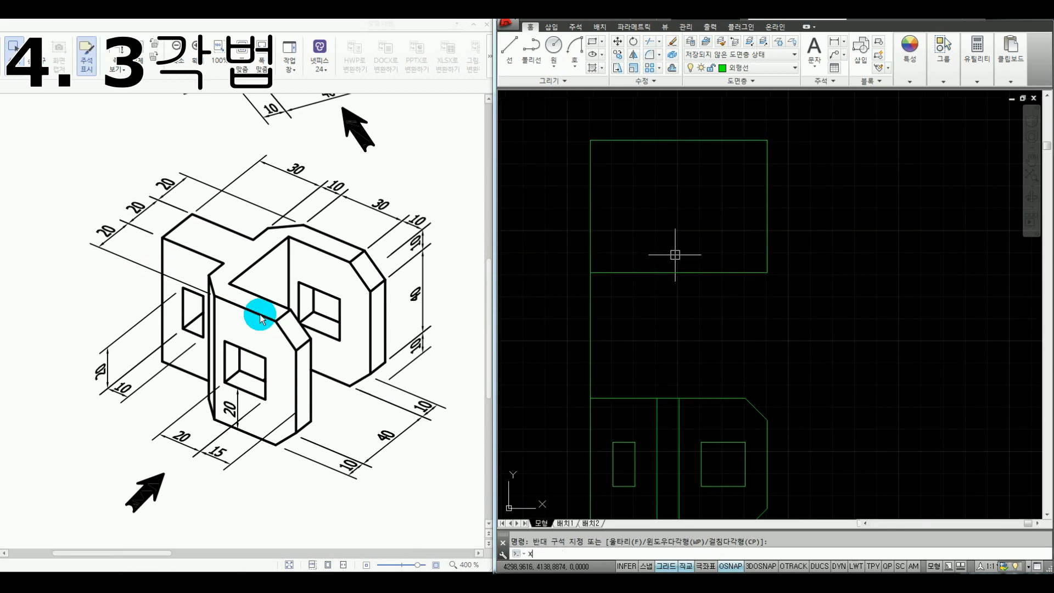
pyautogui.press('Escape')
pyautogui.moveTo(732, 261); pyautogui.dragTo(719, 286, button='middle')
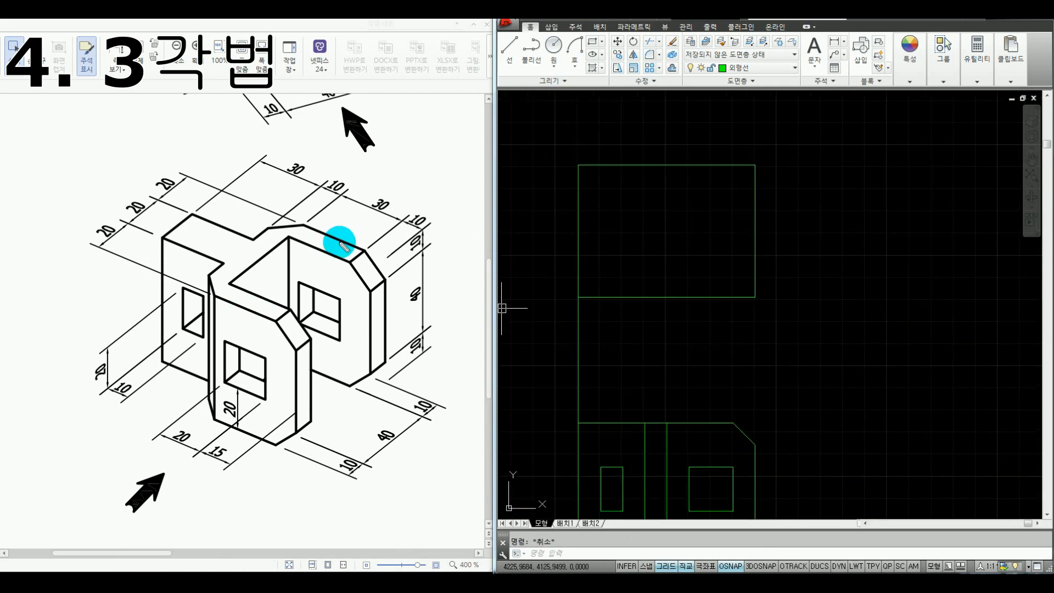
# Step: Offset the top view's lower and upper edges 10 inward for the thickness of the fork arms
pyautogui.hotkey('ctrl', 'alt', 'd')
pyautogui.moveTo(257, 297); pyautogui.dragTo(249, 307)
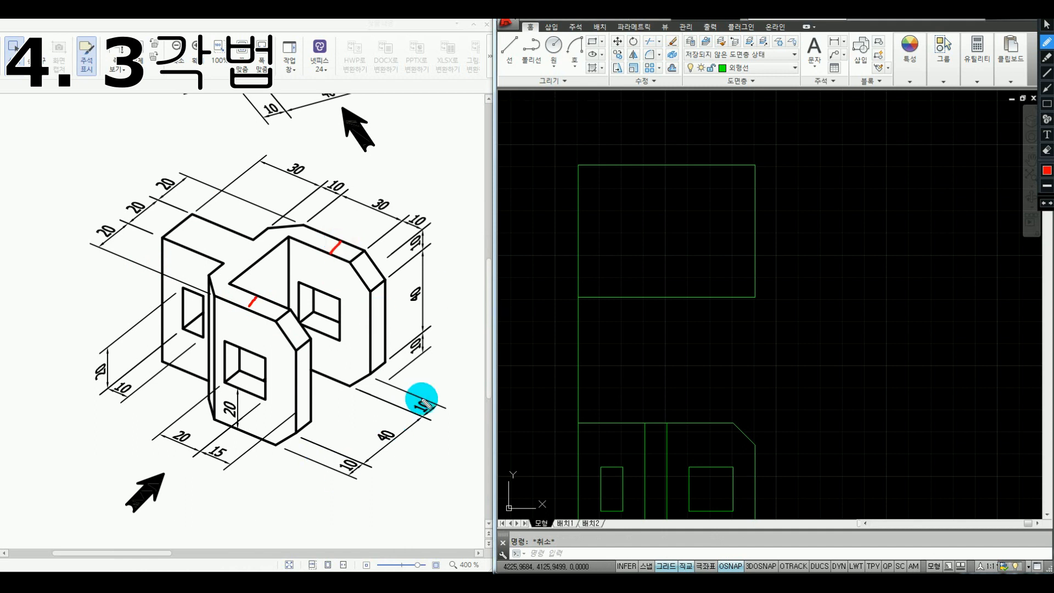
pyautogui.click(719, 327)
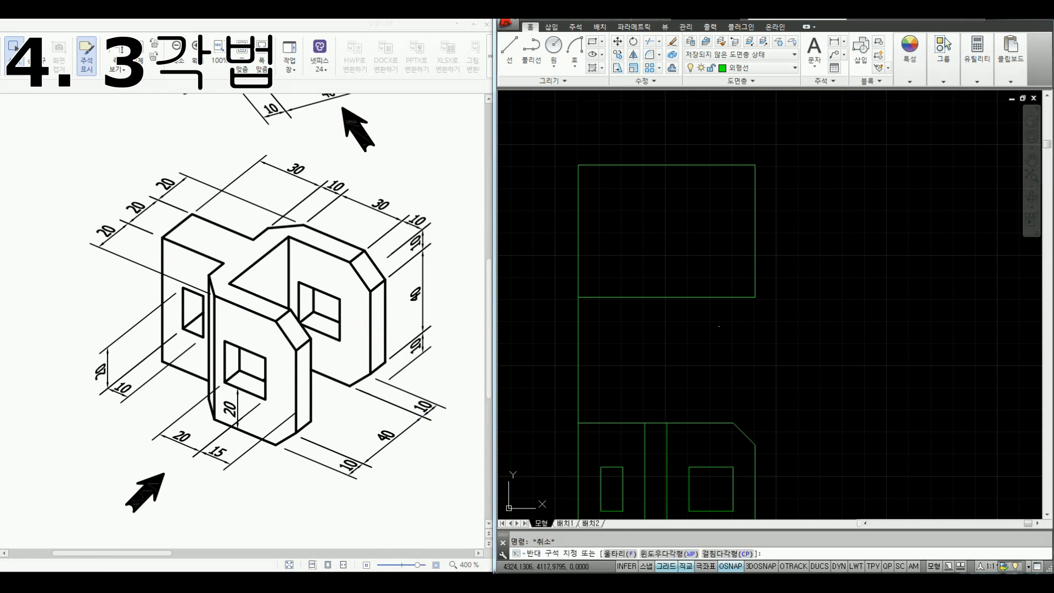
pyautogui.write('o')
pyautogui.press('Return')
pyautogui.write('10')
pyautogui.press('Return')
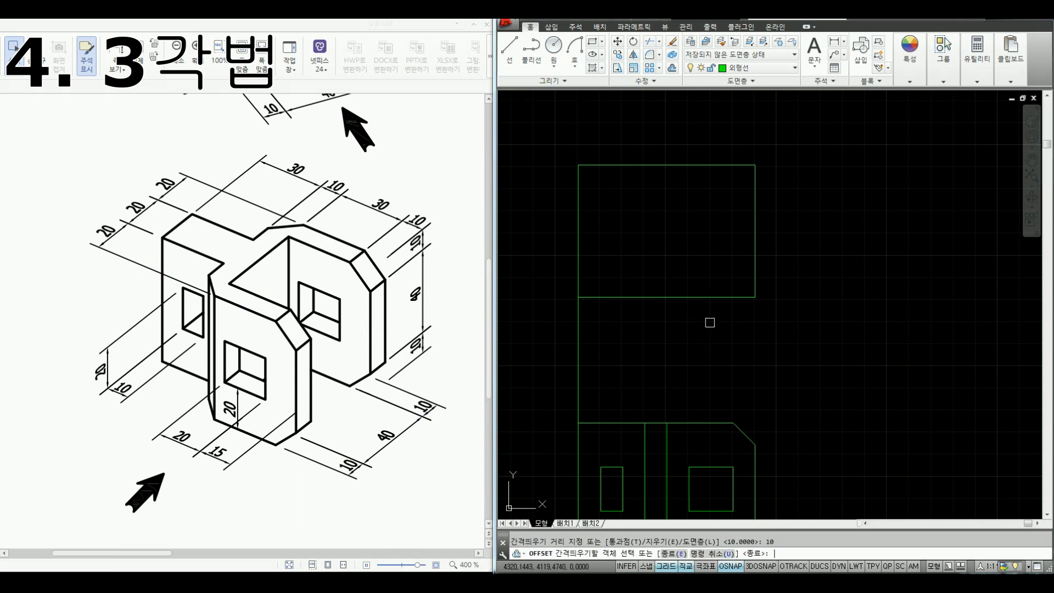
pyautogui.click(726, 297)
pyautogui.click(712, 165)
pyautogui.click(706, 212)
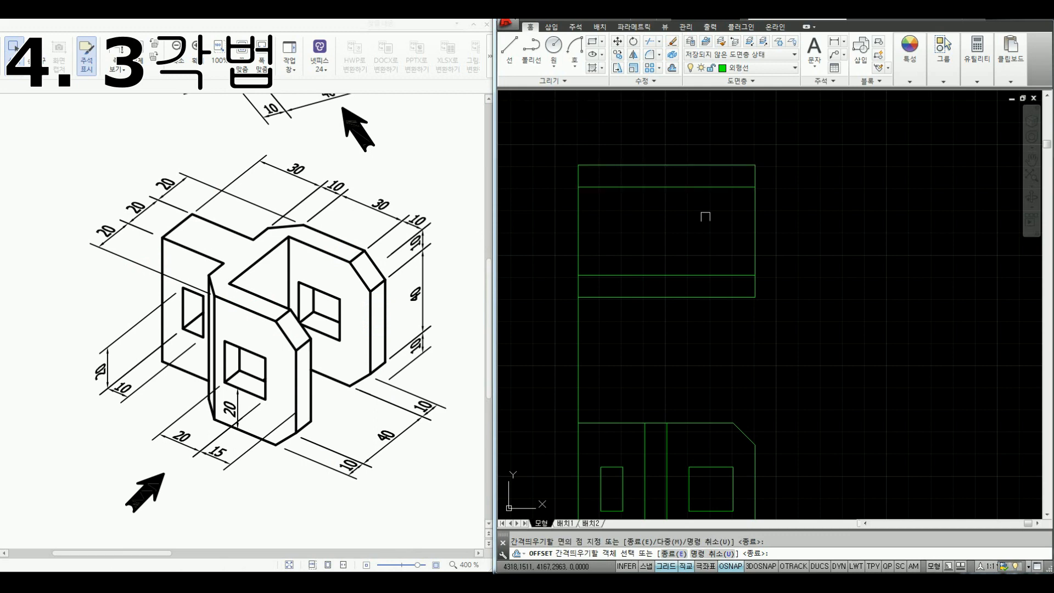
# Step: Draw two vertical projection lines from the top ends of the front view's inner vertical edges up to the top view's upper edge
pyautogui.press('Escape')
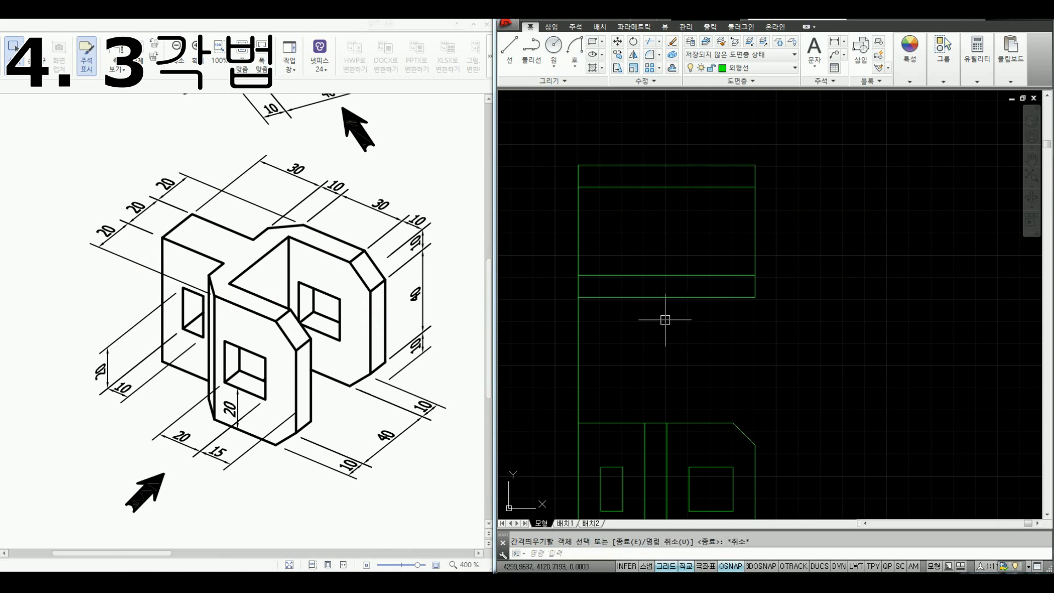
pyautogui.write('l')
pyautogui.press('Return')
pyautogui.moveTo(230, 284); pyautogui.dragTo(215, 306)
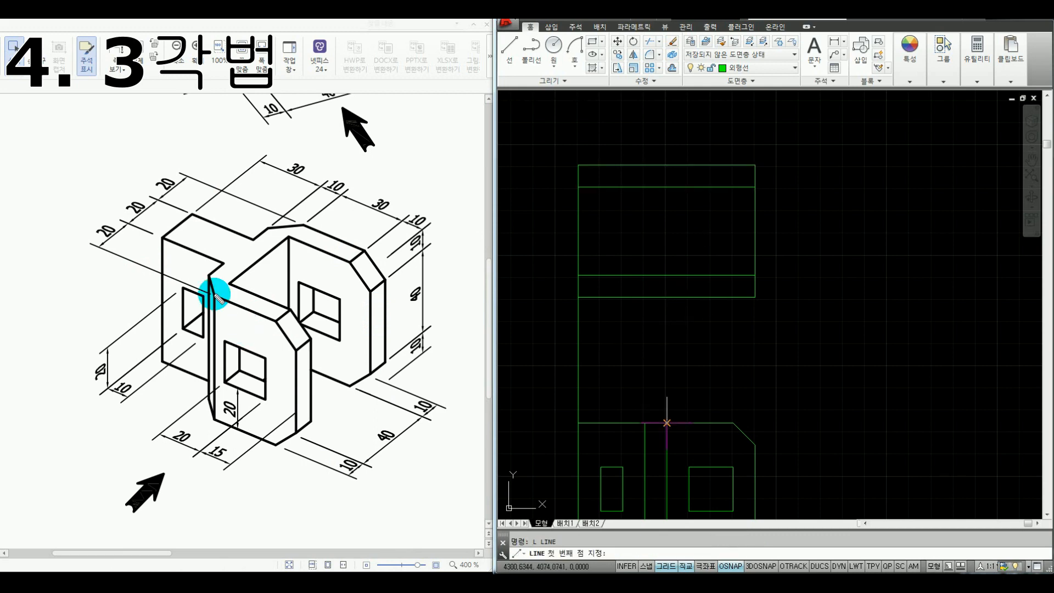
pyautogui.press('Escape')
pyautogui.click(666, 422)
pyautogui.click(667, 423)
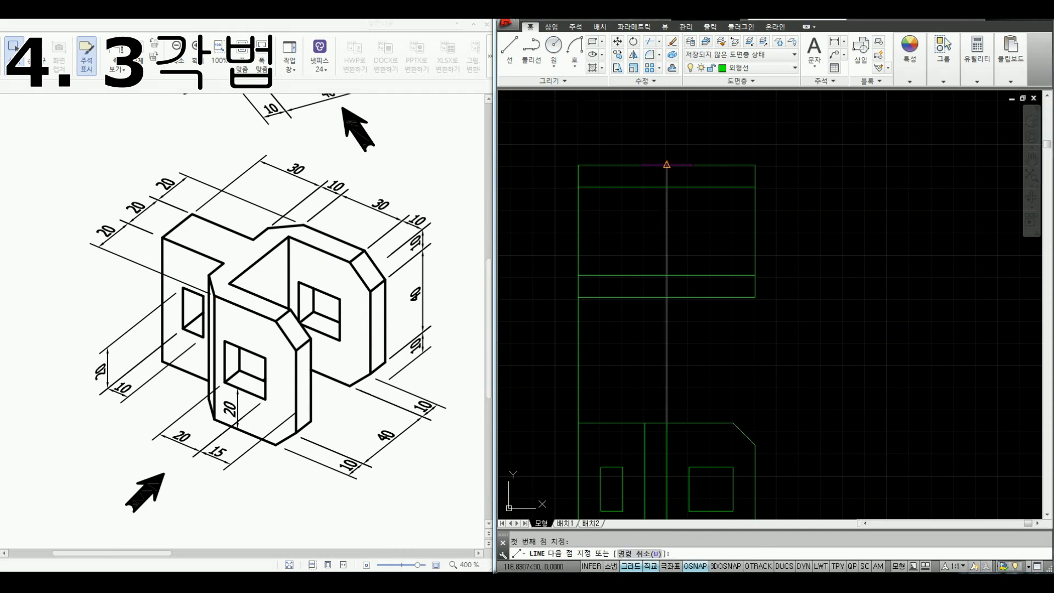
pyautogui.click(667, 166)
pyautogui.press('Return')
pyautogui.press('Return')
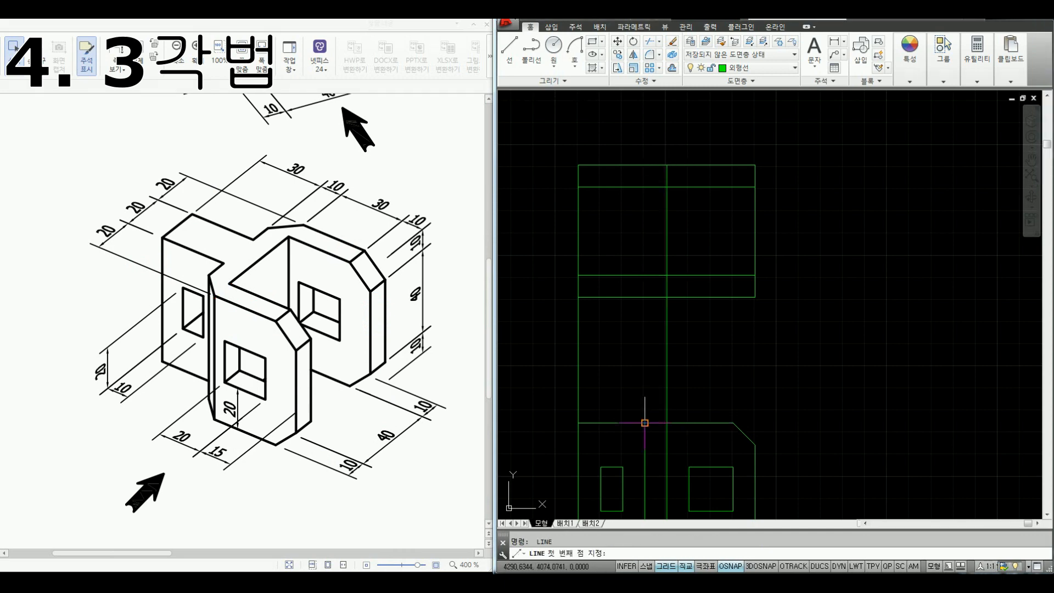
pyautogui.click(645, 422)
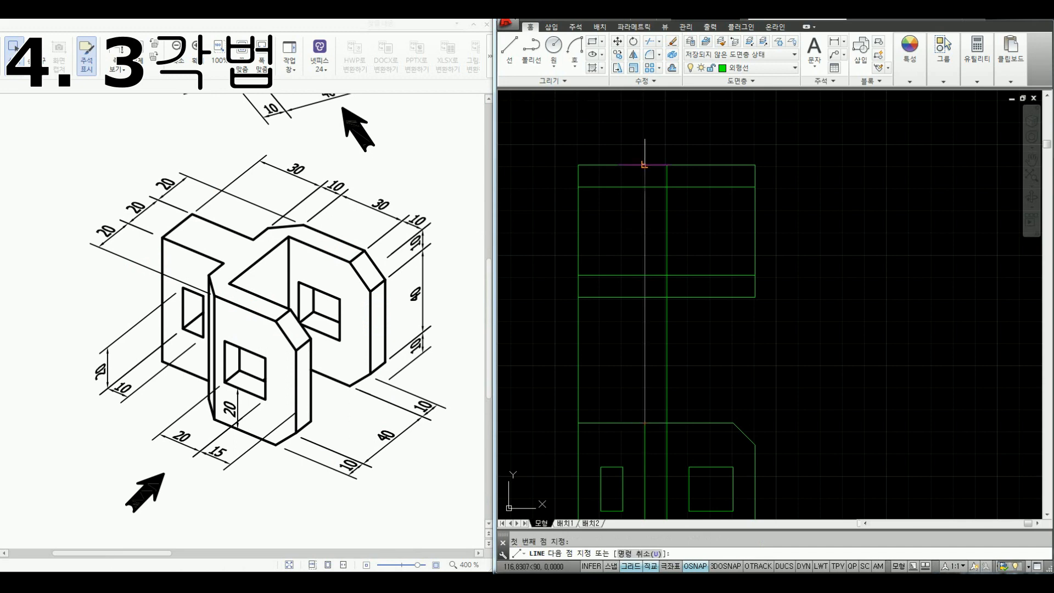
pyautogui.click(644, 164)
pyautogui.press('Escape')
# Step: Fillet the inner vertical projection line with both offset lines to form the closed end of the fork slot
pyautogui.moveTo(692, 180); pyautogui.dragTo(687, 188, button='middle')
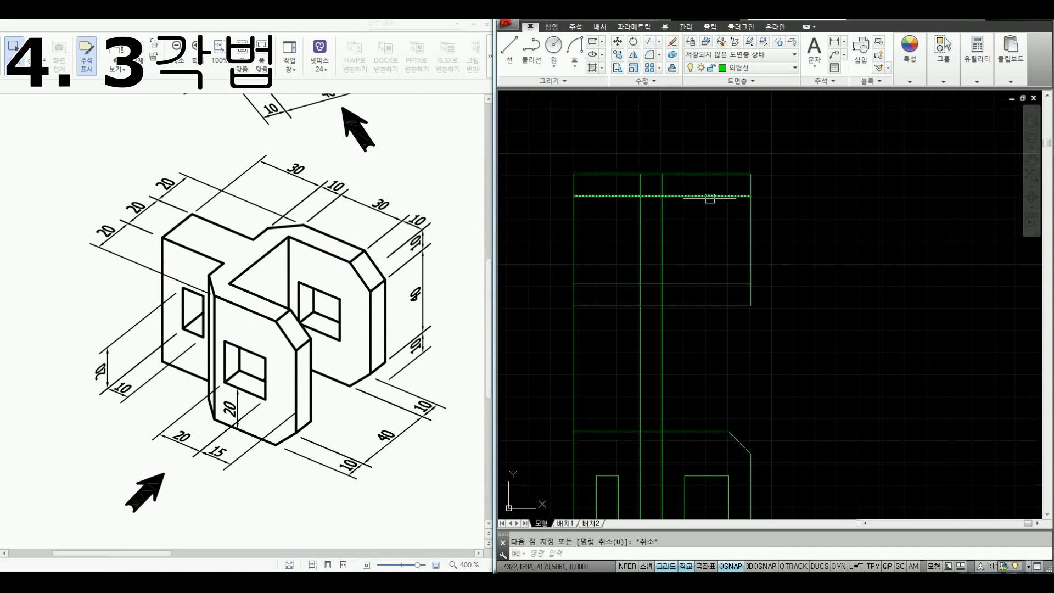
pyautogui.write('f')
pyautogui.press('Return')
pyautogui.click(660, 224)
pyautogui.click(739, 284)
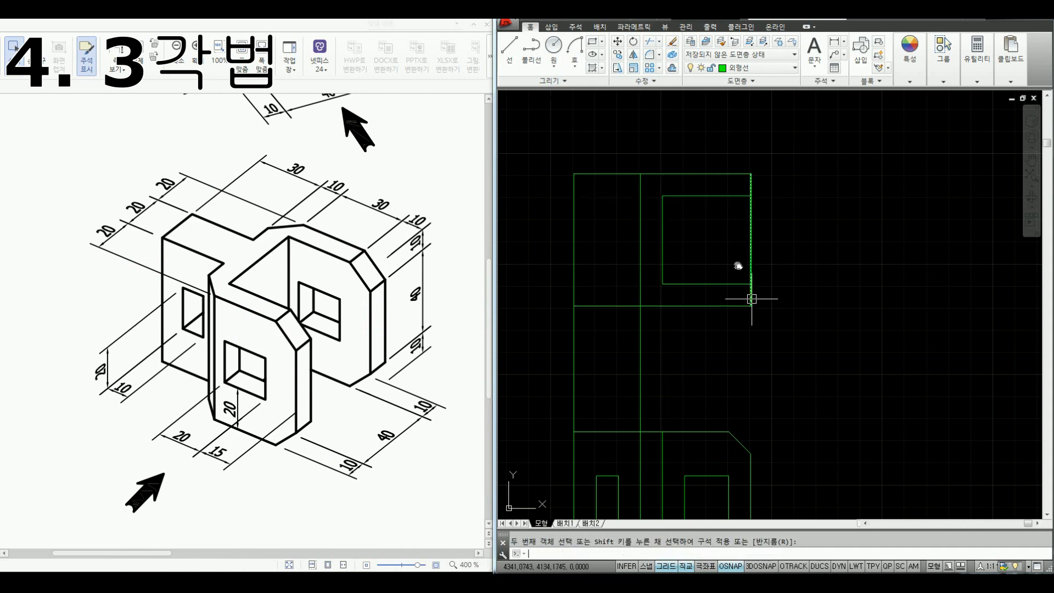
pyautogui.press('Escape')
# Step: Trim the top view's outer end edge between the two arms to open the fork slot
pyautogui.moveTo(737, 269); pyautogui.dragTo(732, 277, button='middle')
pyautogui.write('TR')
pyautogui.press('Return')
pyautogui.click(723, 204)
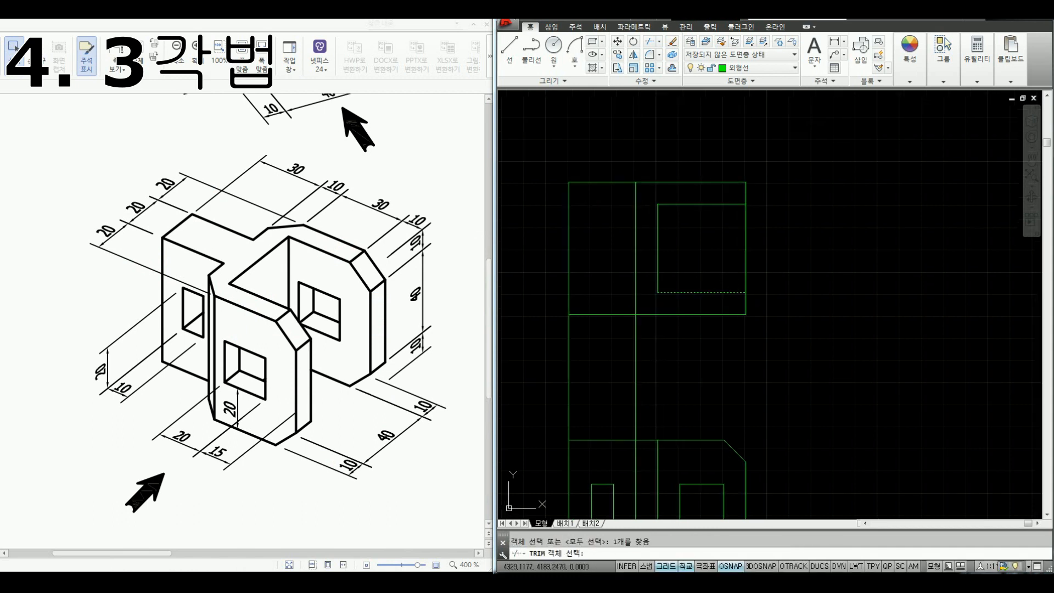
pyautogui.press('Return')
pyautogui.click(745, 229)
pyautogui.press('Escape')
# Step: Offset the top view's upper and lower edges 20 inward for the sides of the stem
pyautogui.moveTo(683, 226); pyautogui.dragTo(680, 210, button='middle')
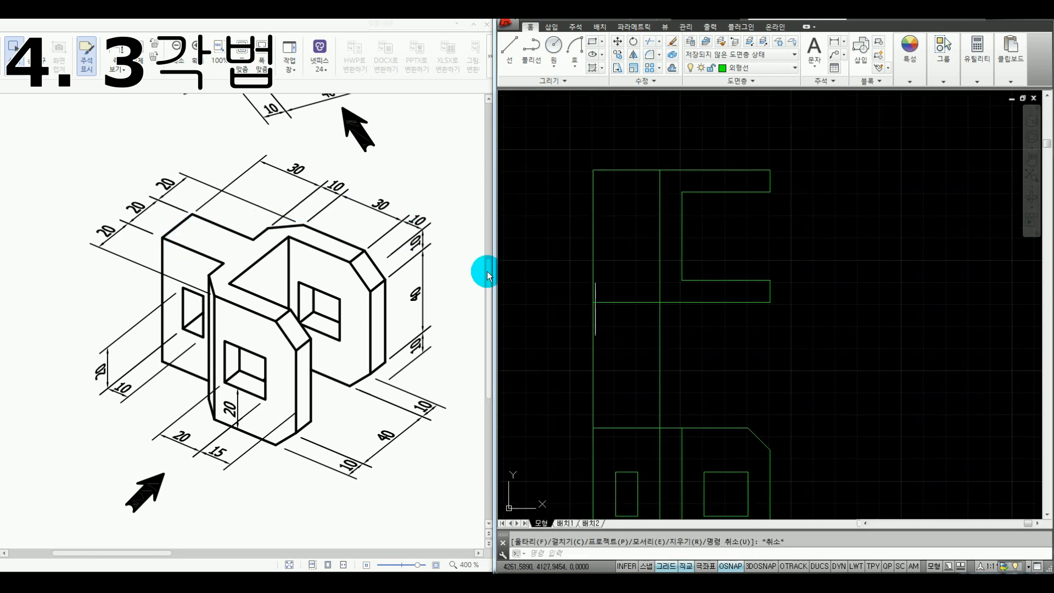
pyautogui.hotkey('ctrl', 'alt', 'd')
pyautogui.moveTo(240, 198); pyautogui.dragTo(215, 233)
pyautogui.moveTo(184, 273); pyautogui.dragTo(200, 252)
pyautogui.press('Escape')
pyautogui.click(706, 349)
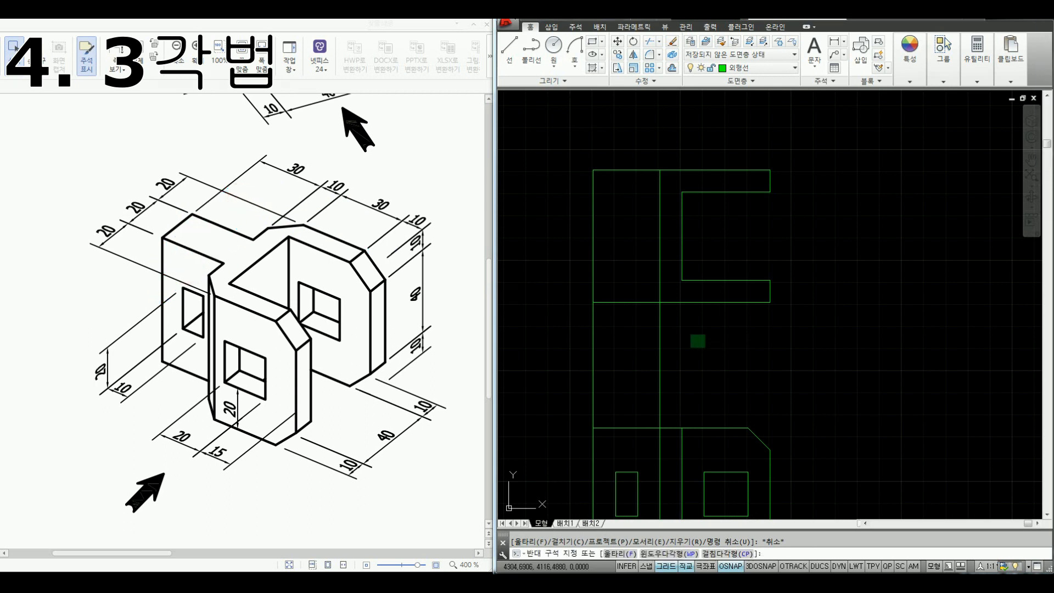
pyautogui.click(689, 335)
pyautogui.write('o')
pyautogui.press('Return')
pyautogui.write('20')
pyautogui.press('Return')
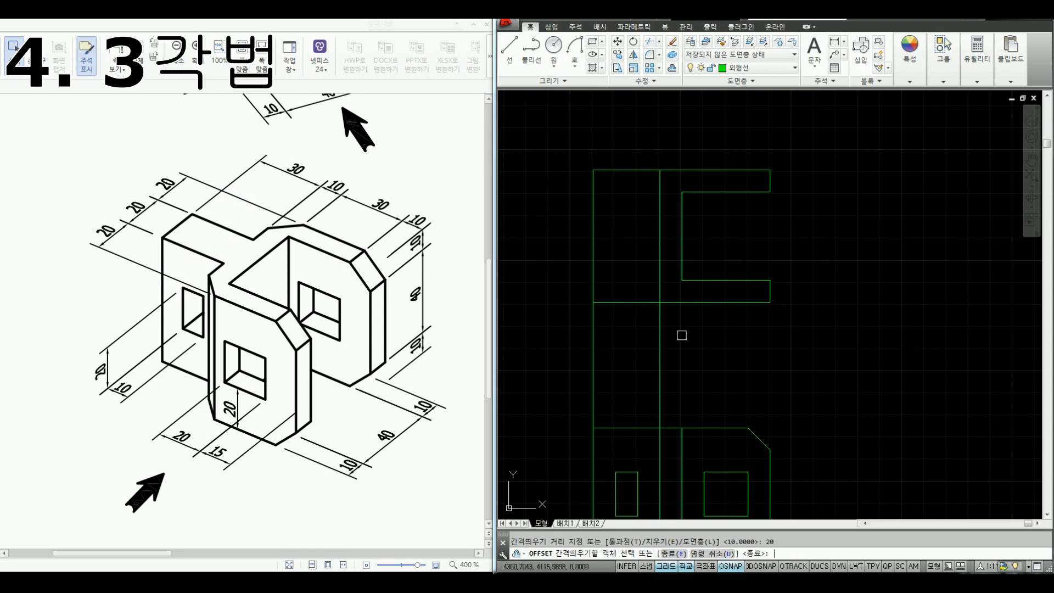
pyautogui.click(604, 170)
pyautogui.click(617, 235)
pyautogui.click(642, 252)
pyautogui.press('Escape')
pyautogui.write('tr')
pyautogui.press('Return')
pyautogui.click(654, 231)
pyautogui.click(657, 229)
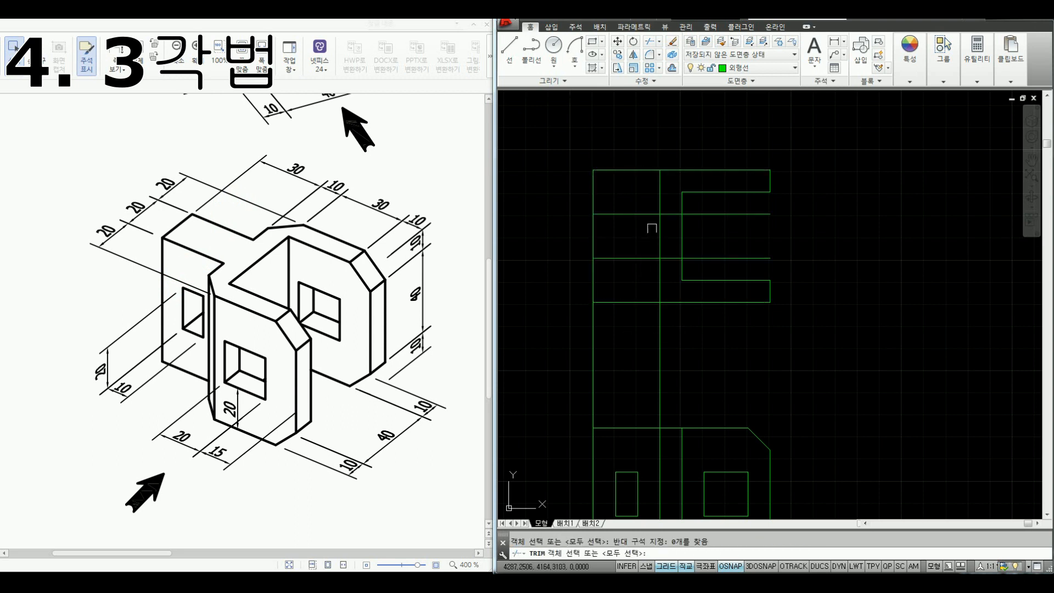
pyautogui.press('Escape')
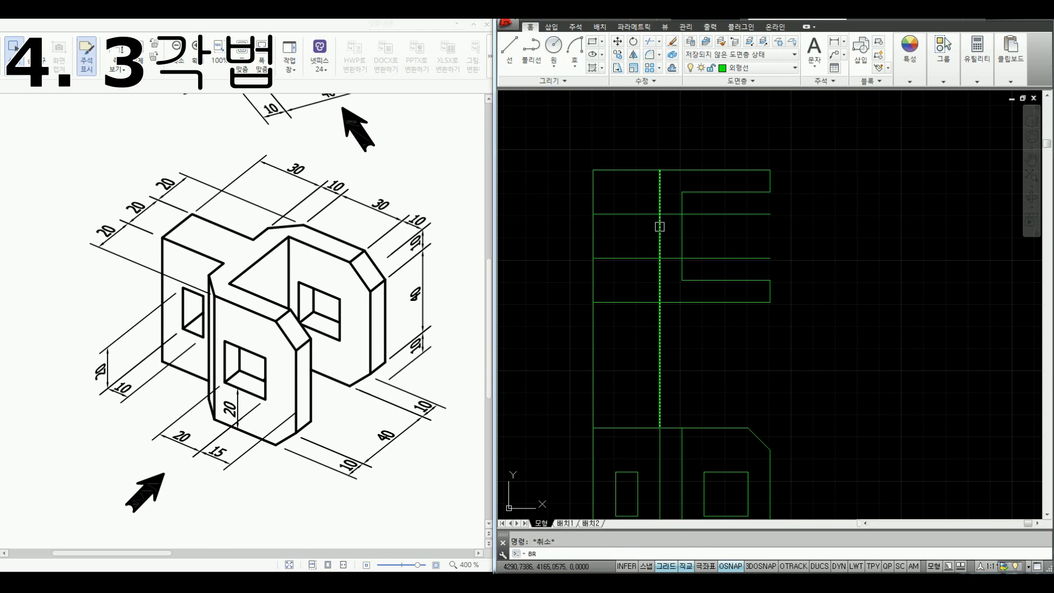
# Step: Break the remaining vertical line between the stem's offset lines and fillet its upper part with the upper offset line and the upper edge
pyautogui.click(662, 241)
pyautogui.press('Escape')
pyautogui.write('f')
pyautogui.press('Return')
pyautogui.click(648, 214)
pyautogui.click(661, 192)
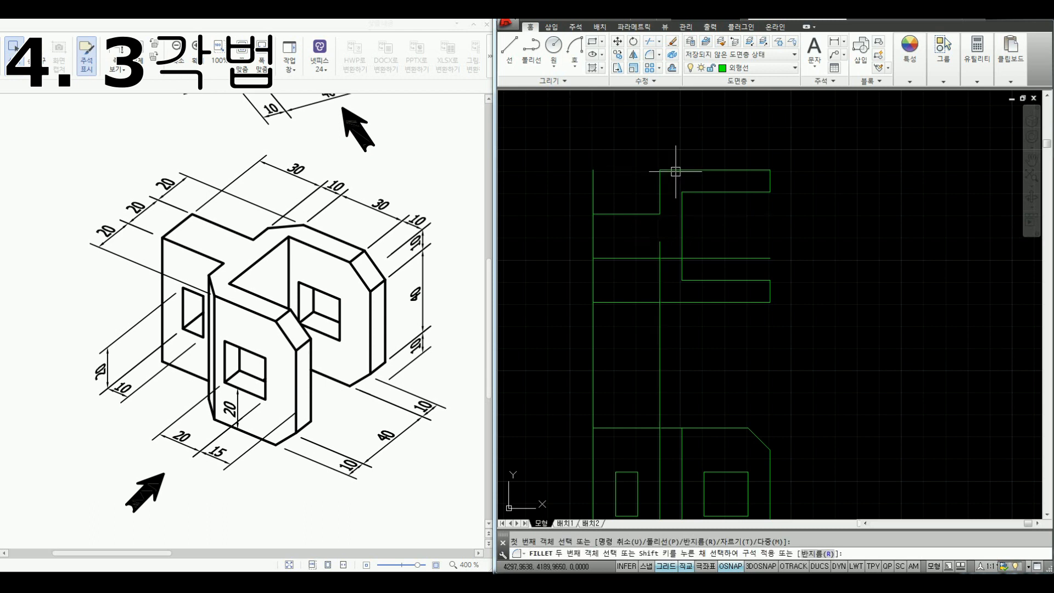
# Step: Fillet the lower part of the broken vertical line with the lower offset line and the top view's lower edge
pyautogui.press('space')
pyautogui.click(648, 258)
pyautogui.click(661, 269)
pyautogui.press('space')
pyautogui.click(660, 277)
pyautogui.click(672, 302)
# Step: Fillet the stem's end edge with both offset lines and delete the leftover vertical projection line down to the front view
pyautogui.press('space')
pyautogui.click(606, 257)
pyautogui.click(595, 238)
pyautogui.press('space')
pyautogui.click(594, 230)
pyautogui.click(610, 213)
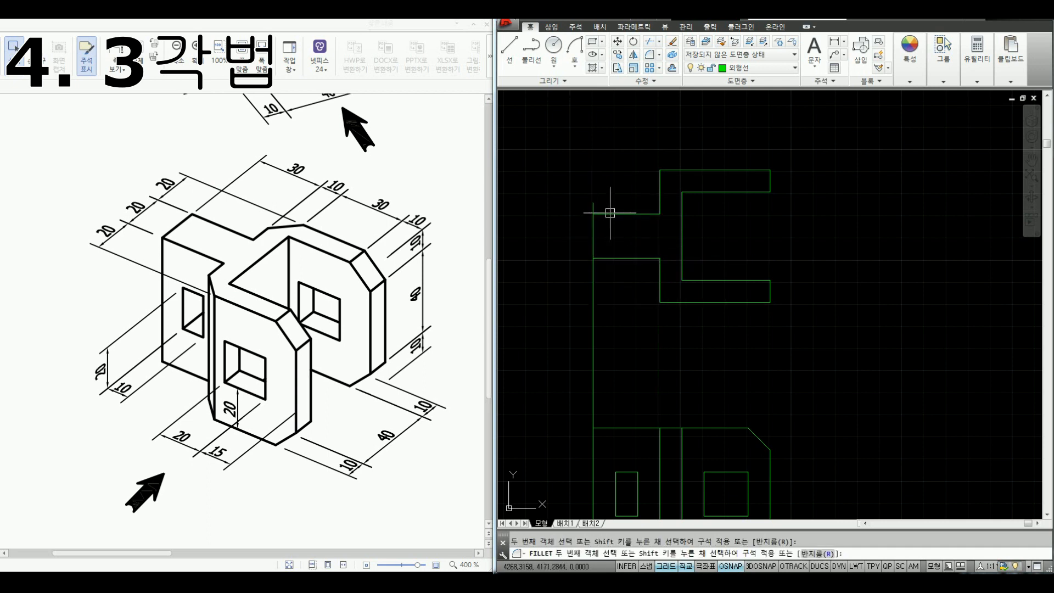
pyautogui.press('Escape')
pyautogui.click(603, 263)
pyautogui.click(581, 275)
pyautogui.press('Delete')
# Step: Chamfer the fork's two outer corners on the stem side in the top view
pyautogui.moveTo(626, 257); pyautogui.dragTo(618, 259, button='middle')
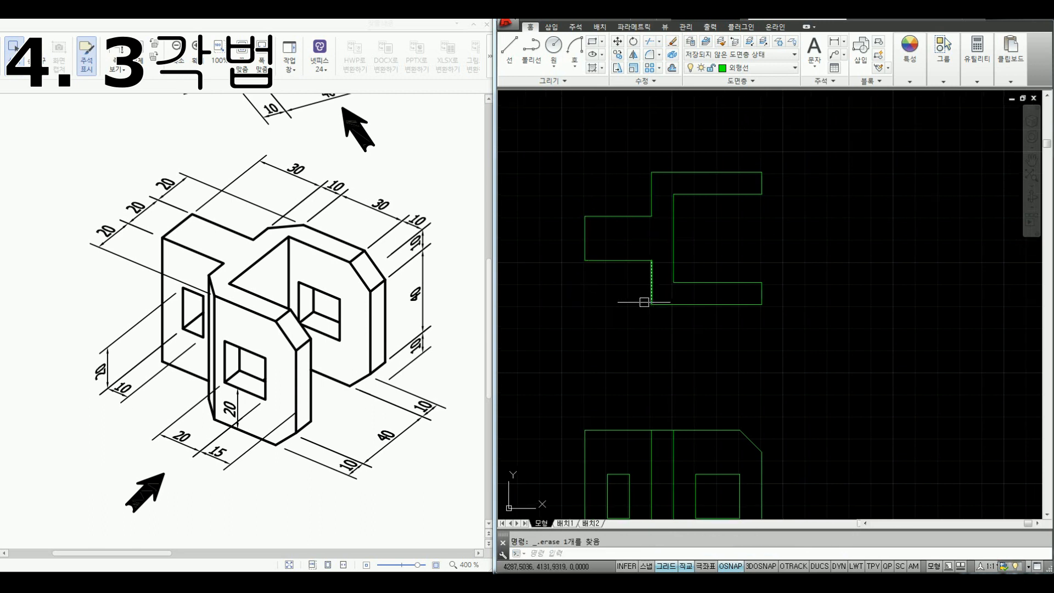
pyautogui.hotkey('ctrl', 'alt', 'd')
pyautogui.moveTo(275, 229); pyautogui.dragTo(308, 226)
pyautogui.moveTo(210, 276); pyautogui.dragTo(214, 300)
pyautogui.press('Escape')
pyautogui.click(679, 342)
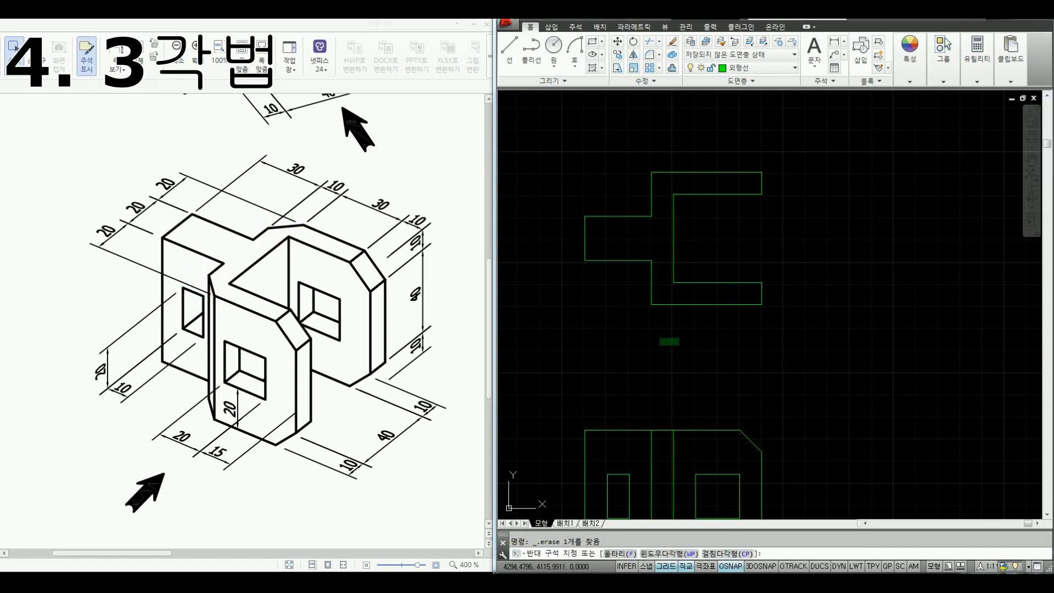
pyautogui.click(669, 344)
pyautogui.press('Return')
pyautogui.click(652, 286)
pyautogui.click(669, 304)
pyautogui.click(651, 190)
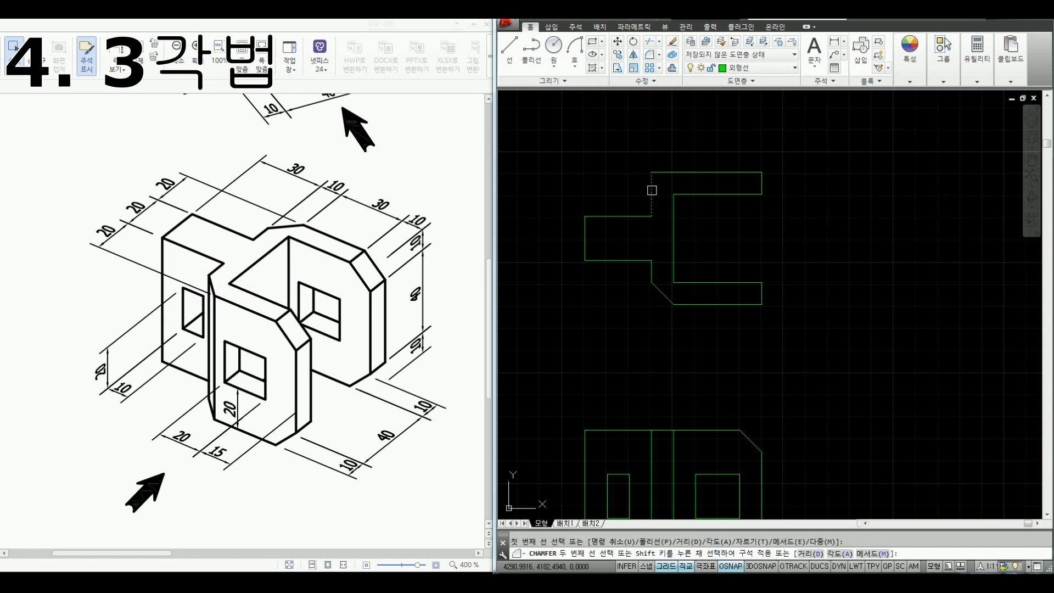
pyautogui.press('Escape')
# Step: Draw a vertical projection line from the front view's upper chamfer corner to the upper edge of the top view
pyautogui.moveTo(736, 258); pyautogui.dragTo(714, 266, button='middle')
pyautogui.moveTo(726, 344); pyautogui.dragTo(719, 310, button='middle')
pyautogui.write('L')
pyautogui.press('Return')
pyautogui.click(704, 400)
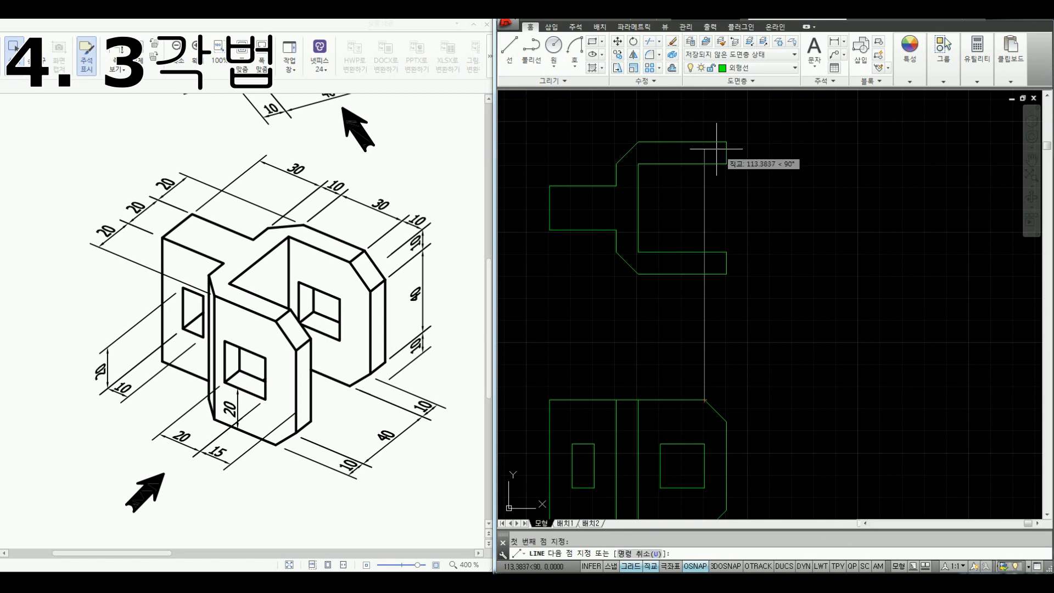
pyautogui.click(705, 143)
pyautogui.press('Return')
# Step: Trim the chamfer projection line so that only the segments across the two fork arms remain
pyautogui.write('tr')
pyautogui.press('Return')
pyautogui.click(716, 164)
pyautogui.click(721, 251)
pyautogui.press('Return')
pyautogui.click(738, 296)
pyautogui.click(666, 324)
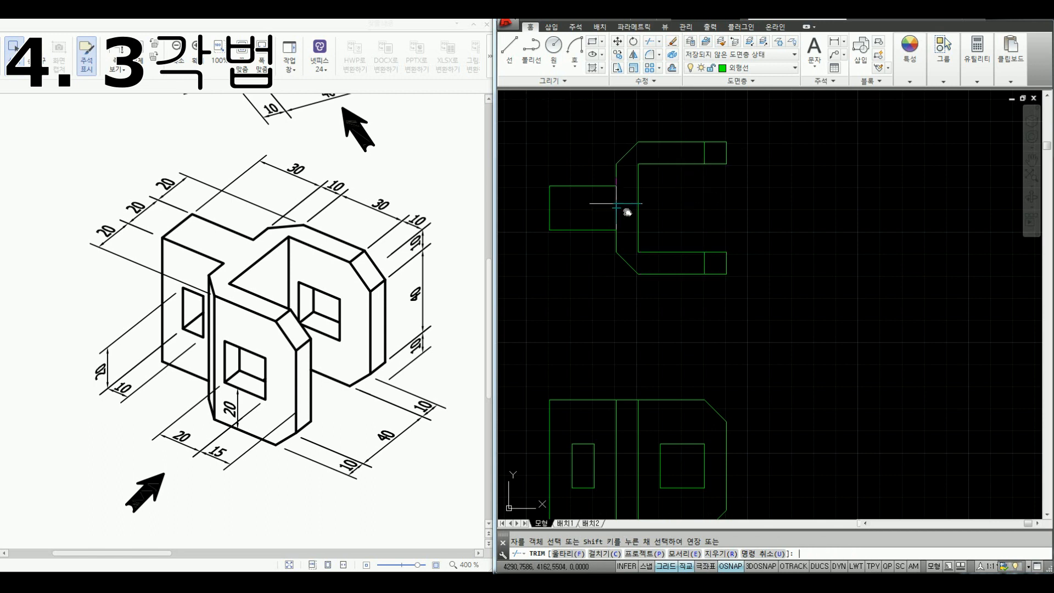
pyautogui.moveTo(627, 212); pyautogui.dragTo(645, 207, button='middle')
pyautogui.press('Escape')
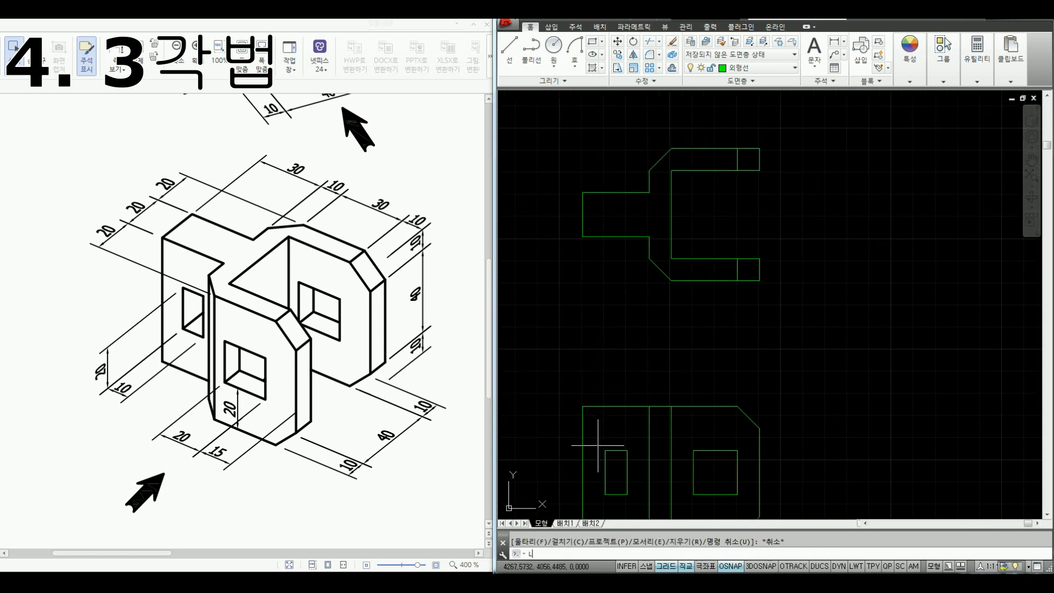
# Step: Draw vertical projection lines from both upper corners of the front view's small window up to the stem's upper edge
pyautogui.write('l')
pyautogui.press('Return')
pyautogui.click(605, 451)
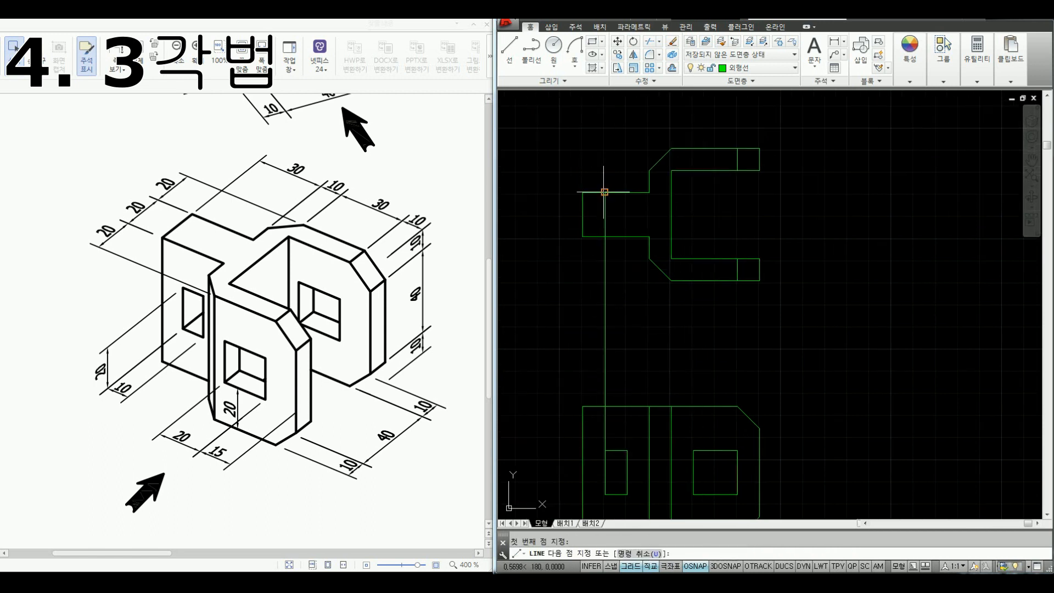
pyautogui.press('Escape')
pyautogui.press('Return')
pyautogui.click(627, 450)
pyautogui.click(627, 193)
pyautogui.press('Return')
# Step: Draw a vertical projection line from the large window's upper left corner up to the upper arm's outer edge
pyautogui.press('Return')
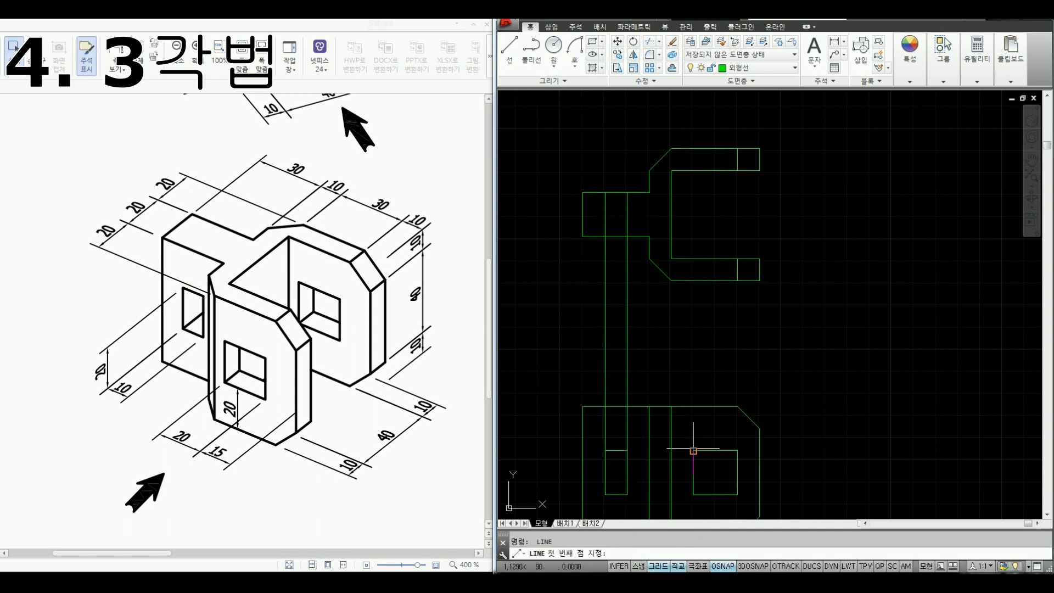
pyautogui.click(693, 451)
pyautogui.click(693, 148)
pyautogui.press('Return')
pyautogui.press('Return')
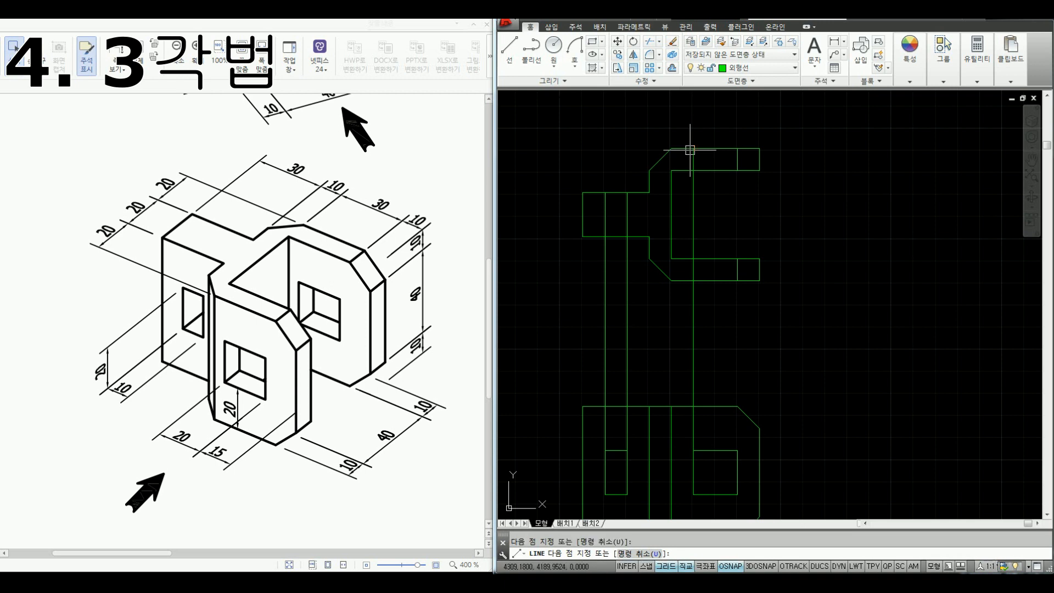
pyautogui.click(736, 450)
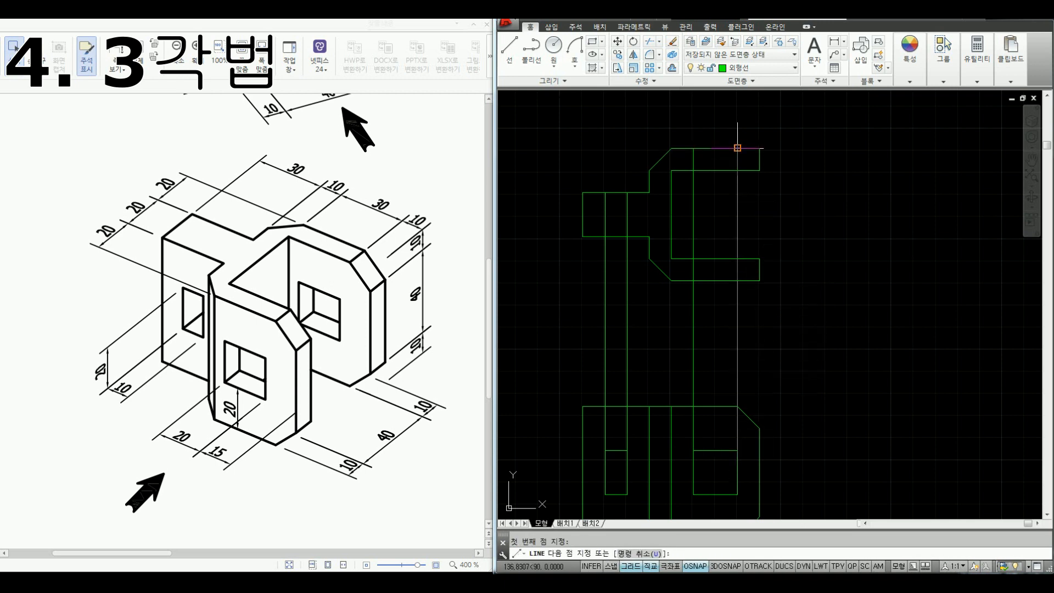
pyautogui.press('Escape')
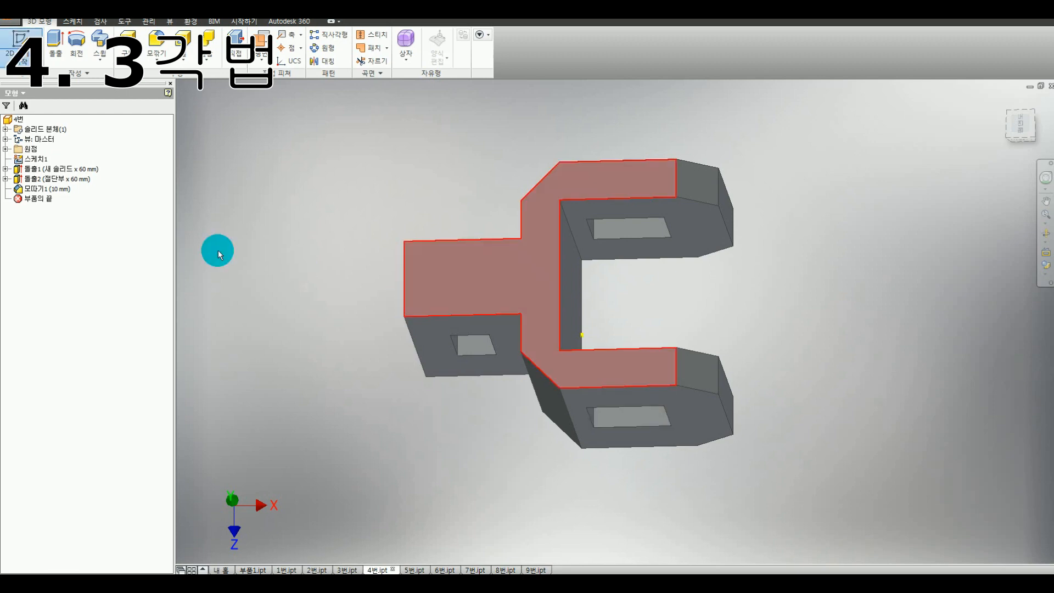
# Step: Switch to the Inventor model of part 4, open the window cut's sketch and check the lengths of the block's upper edge and large window's side
pyautogui.click(5, 178)
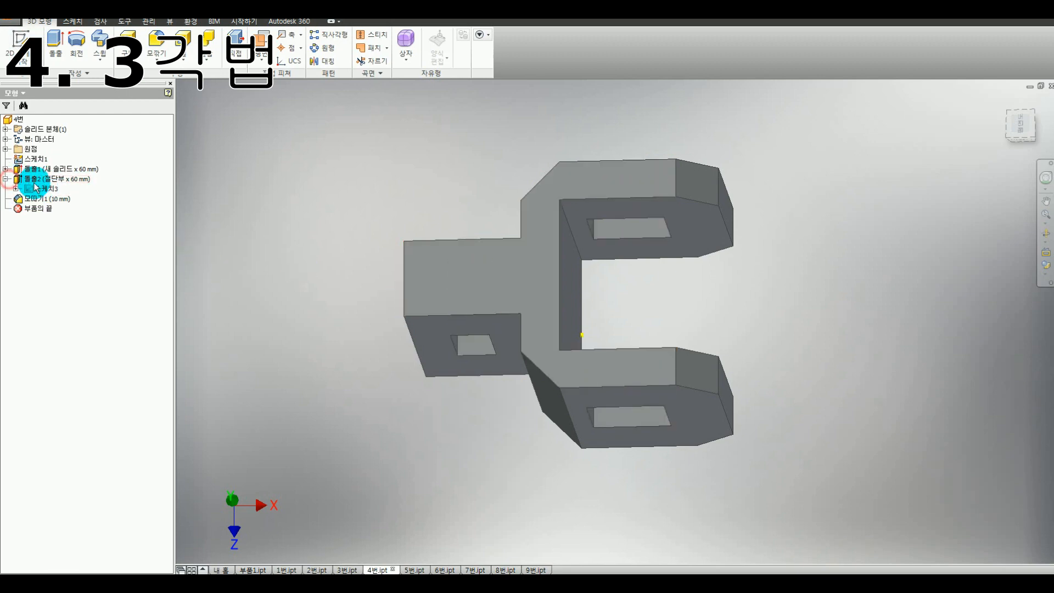
pyautogui.doubleClick(44, 189)
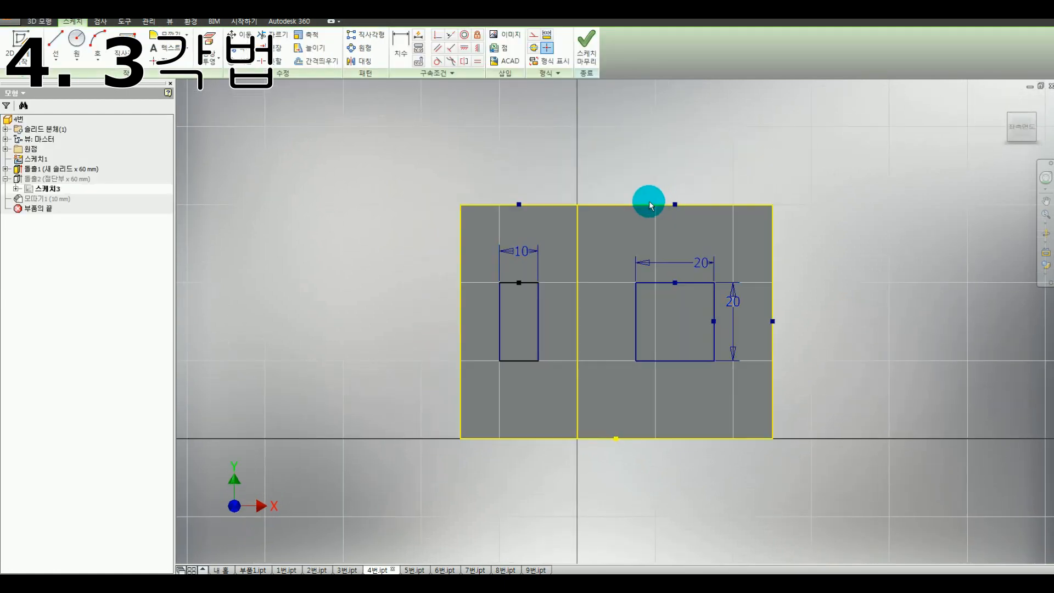
pyautogui.press('d')
pyautogui.click(649, 204)
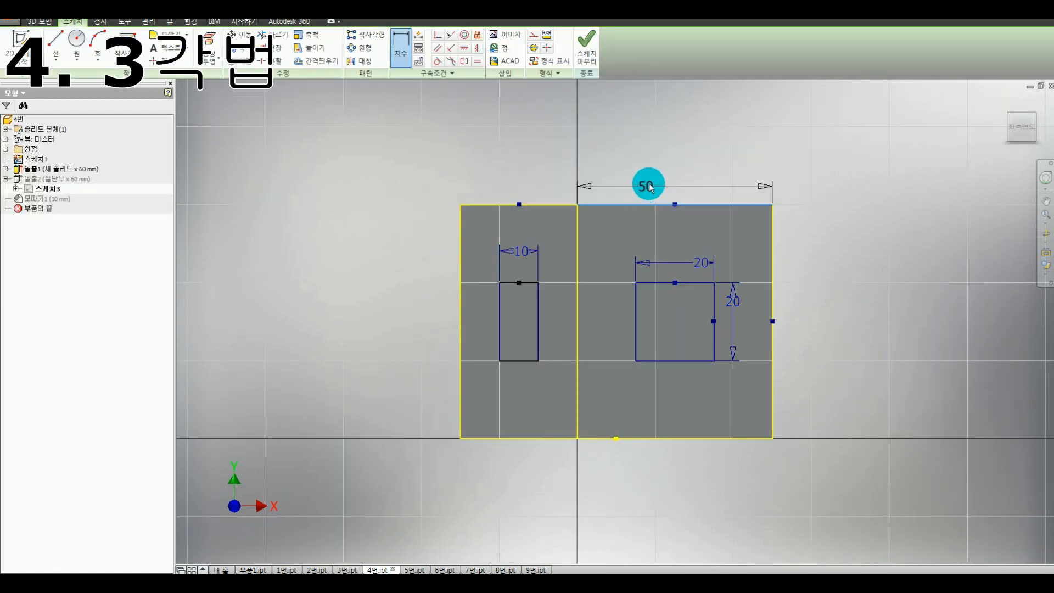
pyautogui.press('Escape')
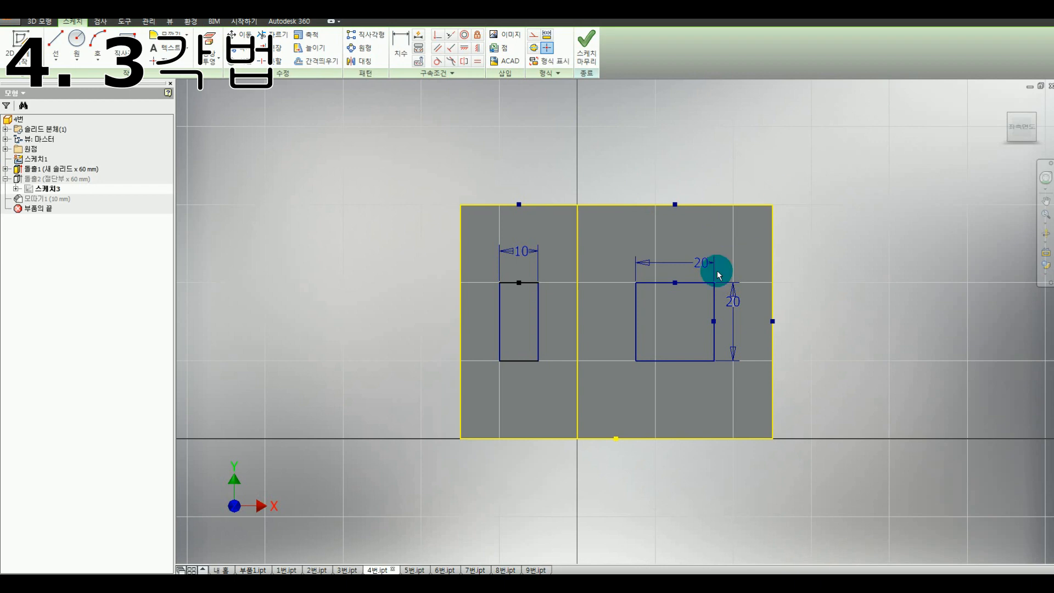
pyautogui.click(759, 280)
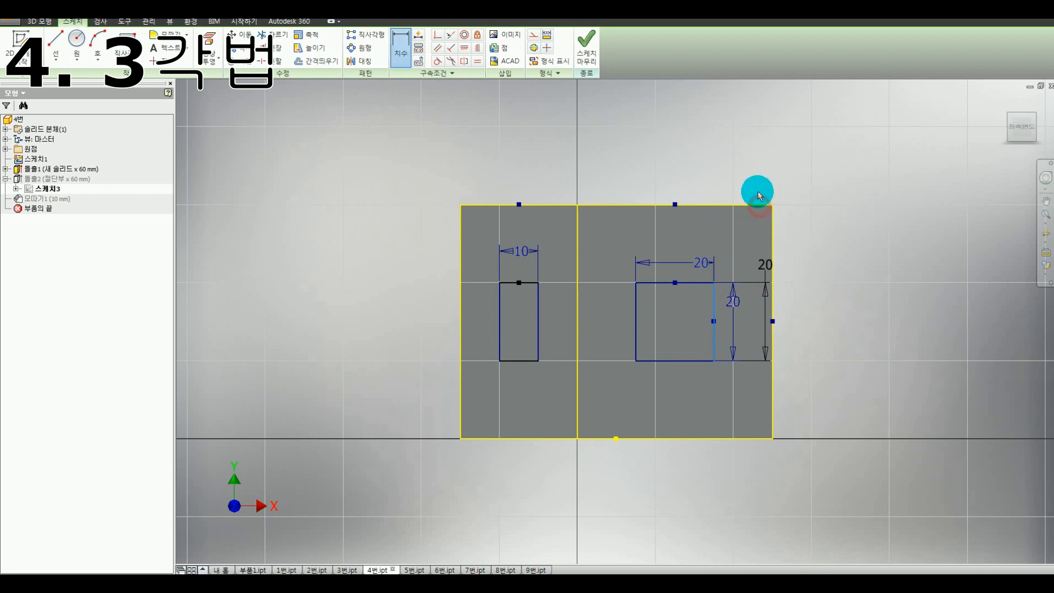
pyautogui.press('Escape')
pyautogui.press('Escape')
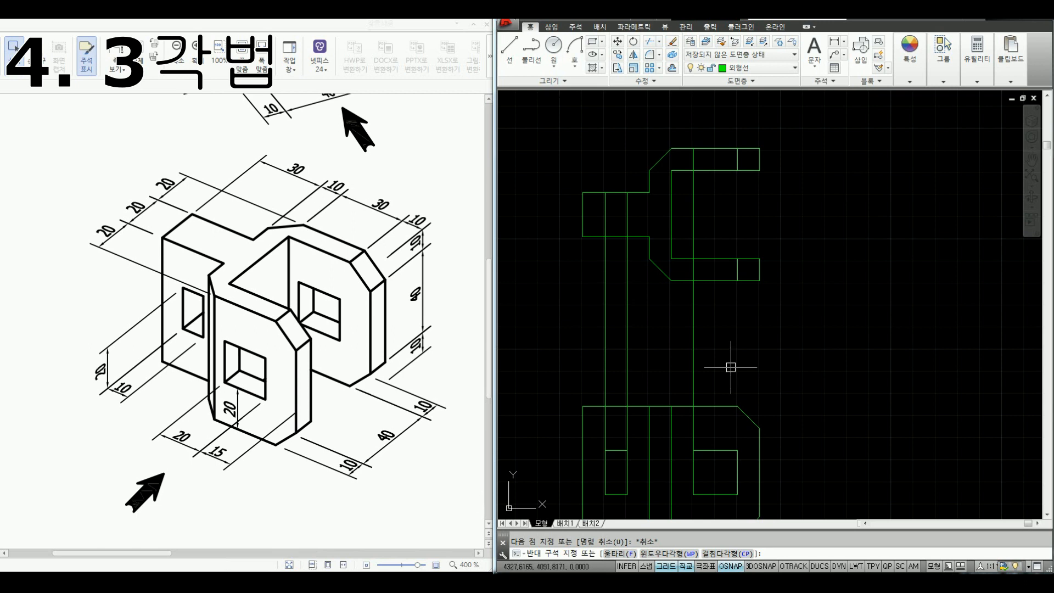
pyautogui.press('Return')
pyautogui.click(737, 451)
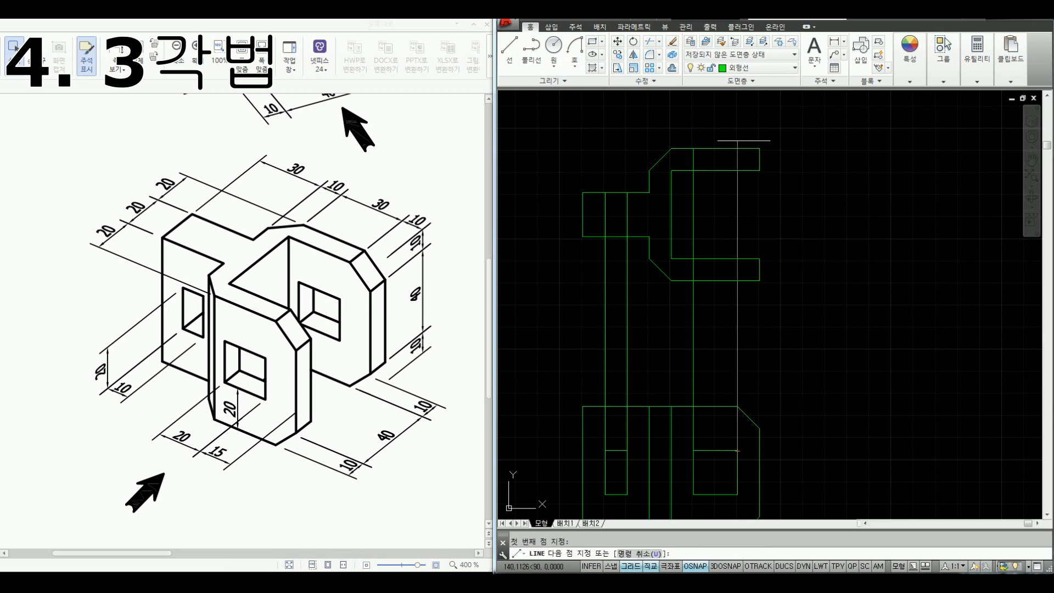
pyautogui.press('Escape')
# Step: Check the horizontal distance from the lower fork arm's end to the stem corner with a linear dimension, without placing it
pyautogui.write('DLI')
pyautogui.press('Return')
pyautogui.click(758, 264)
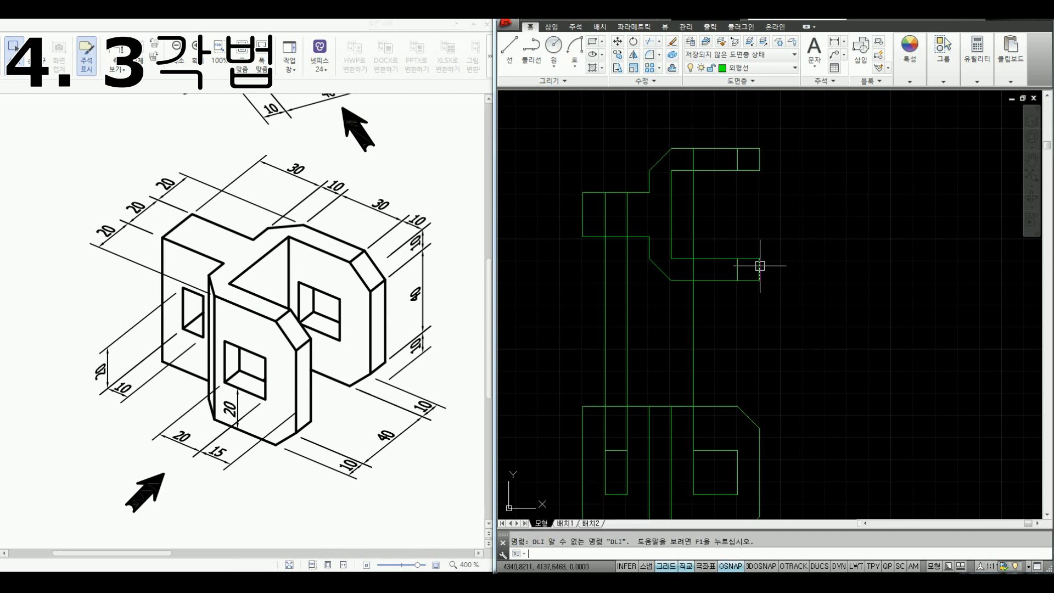
pyautogui.click(649, 237)
pyautogui.scroll(2, 650, 321)
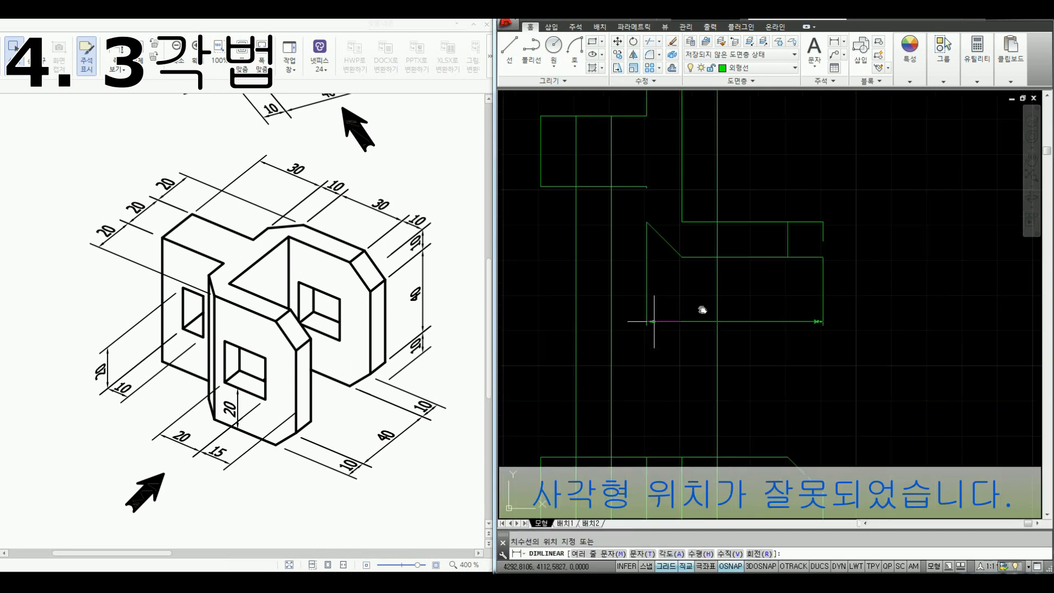
pyautogui.press('Escape')
pyautogui.scroll(-2, 680, 306)
pyautogui.moveTo(791, 243); pyautogui.dragTo(766, 262, button='middle')
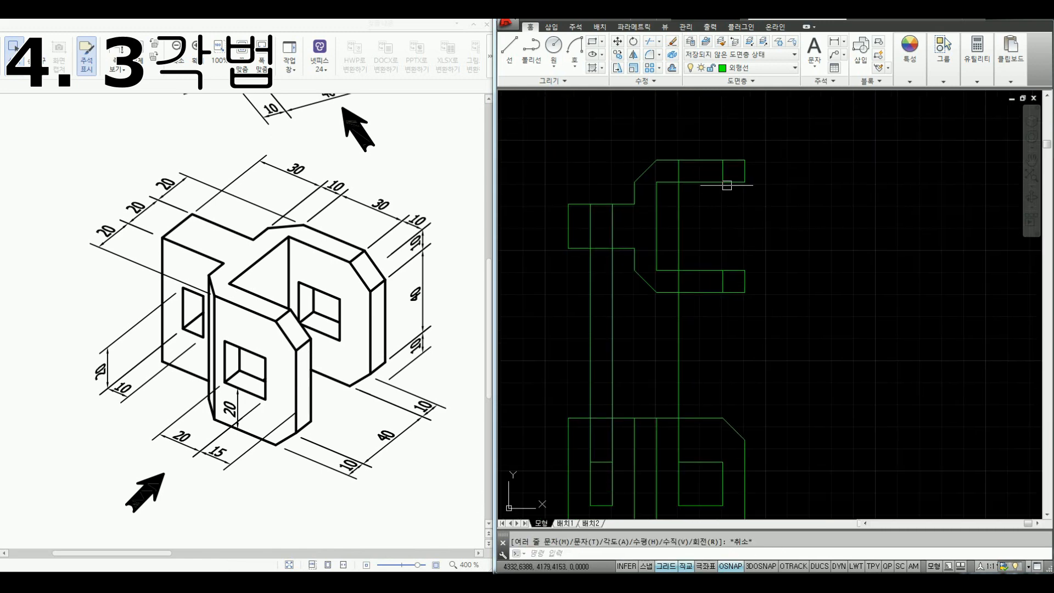
# Step: Trim the large window's projection line against the arm edges so that only the segments across the two fork arms remain
pyautogui.write('tr')
pyautogui.press('space')
pyautogui.click(698, 270)
pyautogui.click(694, 291)
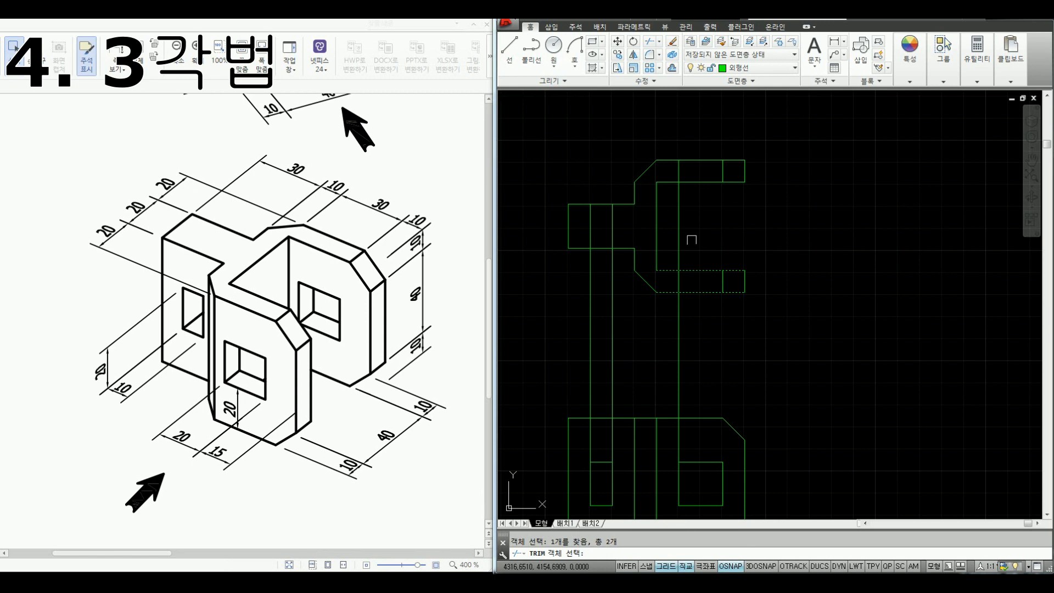
pyautogui.press('space')
pyautogui.click(679, 313)
pyautogui.press('space')
# Step: Trim both small-window projection lines below the stem's lower edge so that only the parts inside the stem remain
pyautogui.press('space')
pyautogui.click(627, 249)
pyautogui.press('space')
pyautogui.click(623, 281)
pyautogui.click(583, 269)
pyautogui.press('Escape')
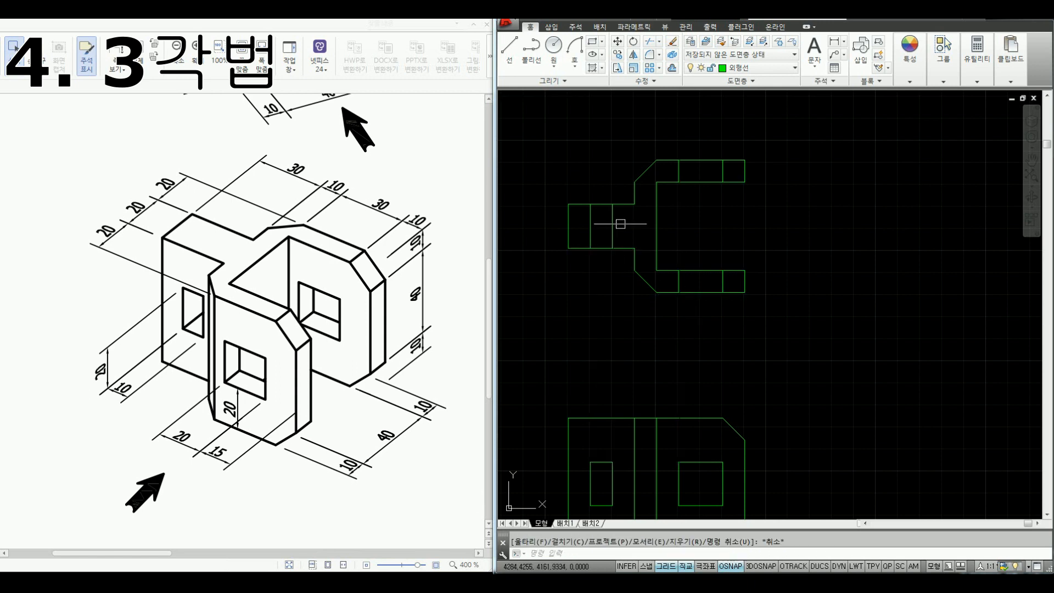
# Step: Move the two small-window lines in the stem and the large-window line in each fork arm to the 숨은선 (hidden line) layer
pyautogui.click(612, 224)
pyautogui.click(590, 225)
pyautogui.click(678, 171)
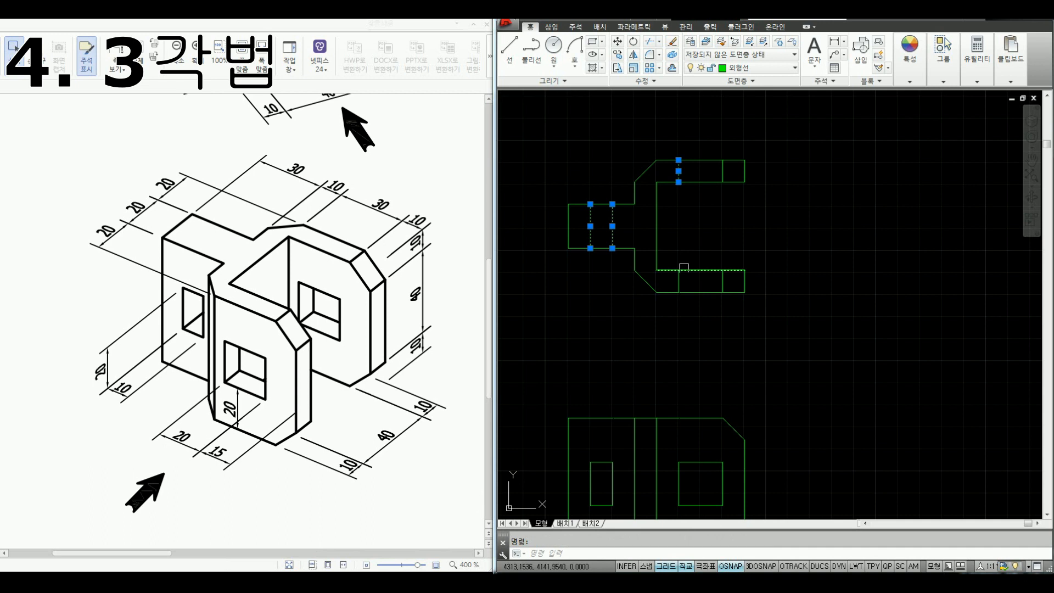
pyautogui.click(762, 67)
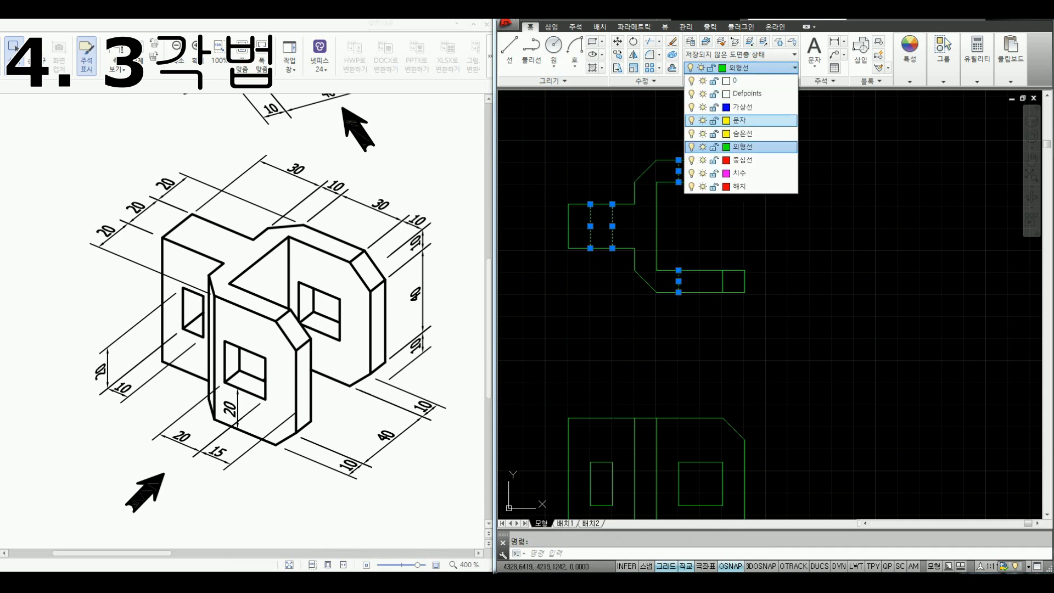
pyautogui.click(742, 133)
pyautogui.press('Escape')
pyautogui.scroll(-1, 749, 189)
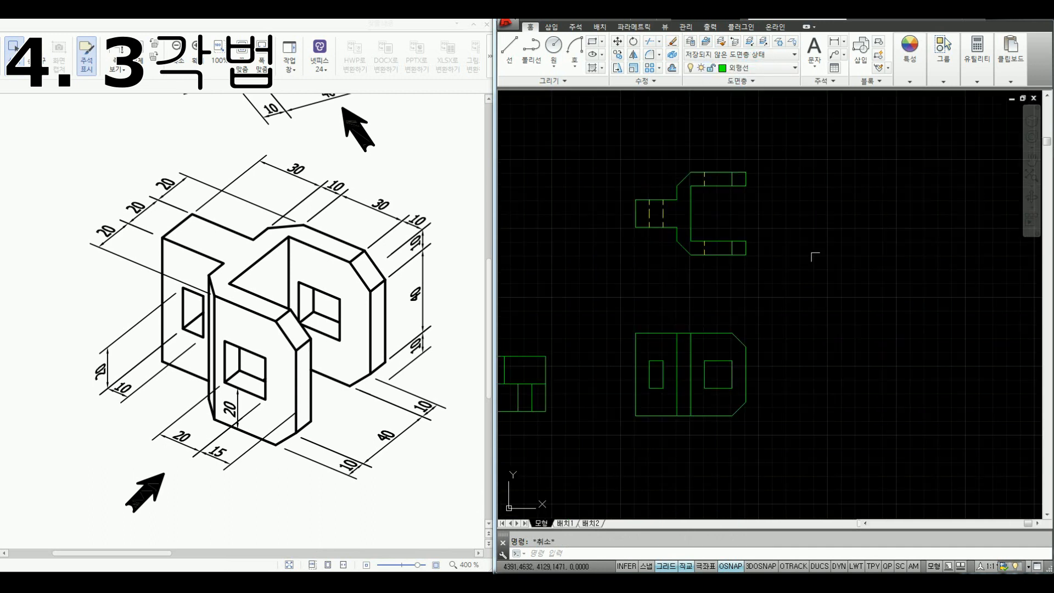
pyautogui.moveTo(816, 257); pyautogui.dragTo(775, 244, button='middle')
# Step: Sketch the right side view's outline freehand over the isometric drawing, with both fork arms and their chamfer lines
pyautogui.hotkey('ctrl', 'alt', 'd')
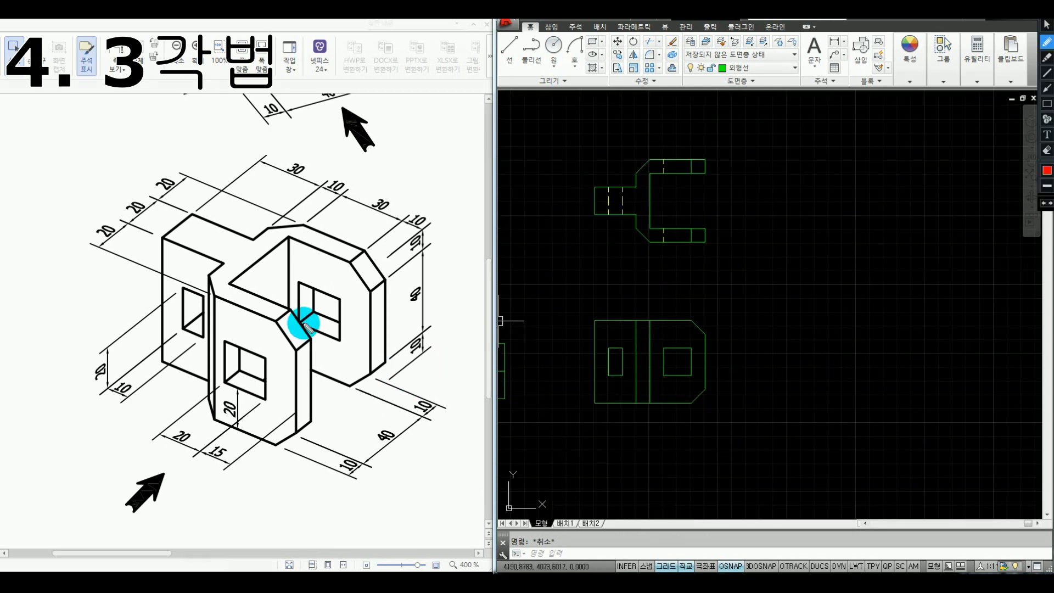
pyautogui.moveTo(448, 400)
pyautogui.mouseDown()
pyautogui.moveTo(404, 383)
pyautogui.moveTo(409, 394)
pyautogui.mouseUp()
pyautogui.moveTo(288, 317)
pyautogui.mouseDown()
pyautogui.moveTo(285, 431)
pyautogui.moveTo(295, 423)
pyautogui.mouseUp()
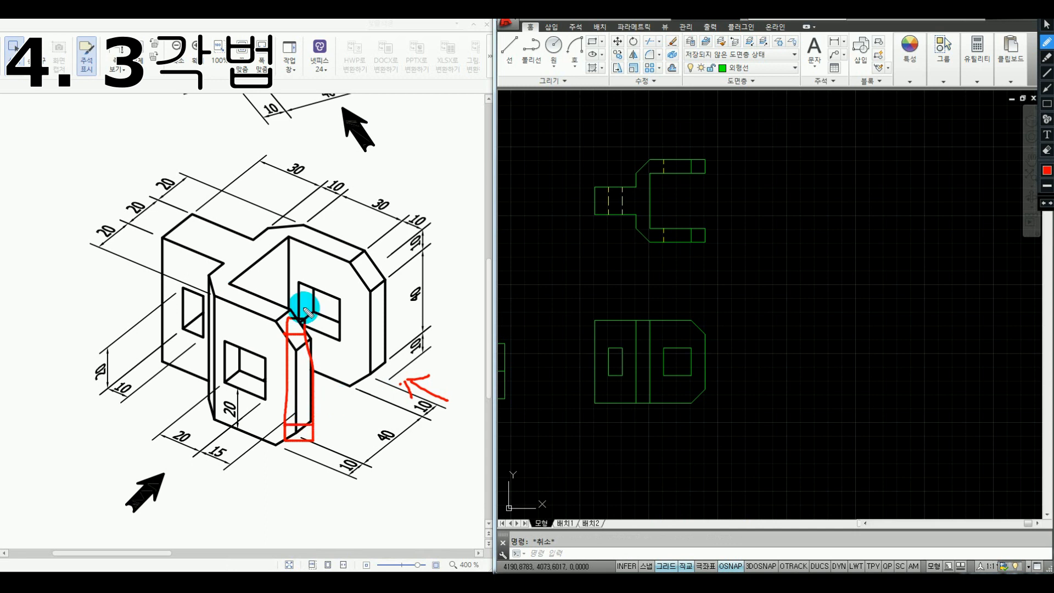
pyautogui.moveTo(300, 324); pyautogui.dragTo(354, 322)
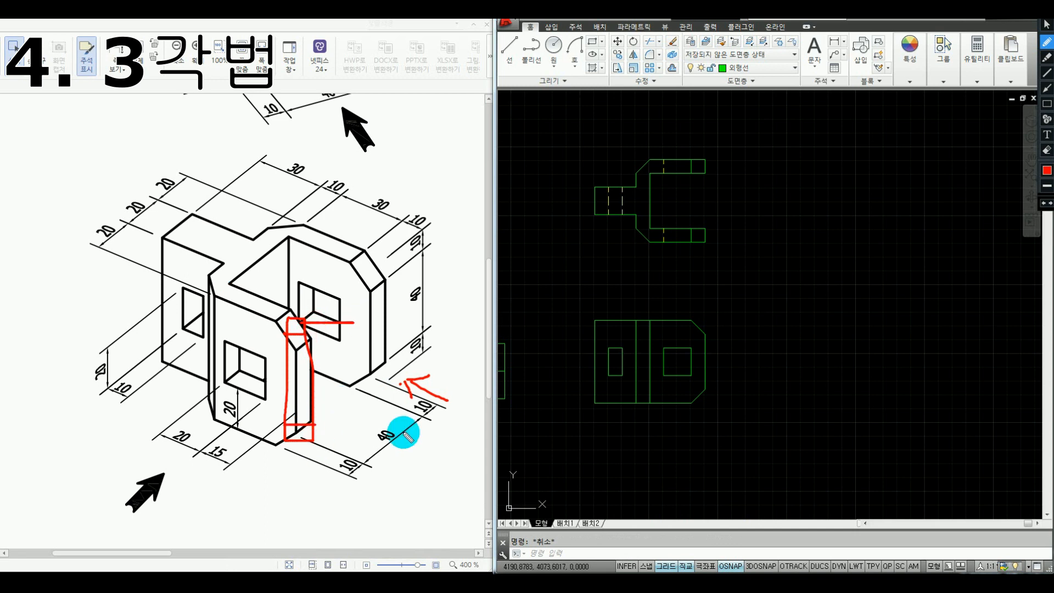
pyautogui.moveTo(378, 439)
pyautogui.mouseDown()
pyautogui.moveTo(370, 364)
pyautogui.moveTo(376, 416)
pyautogui.moveTo(313, 439)
pyautogui.mouseUp()
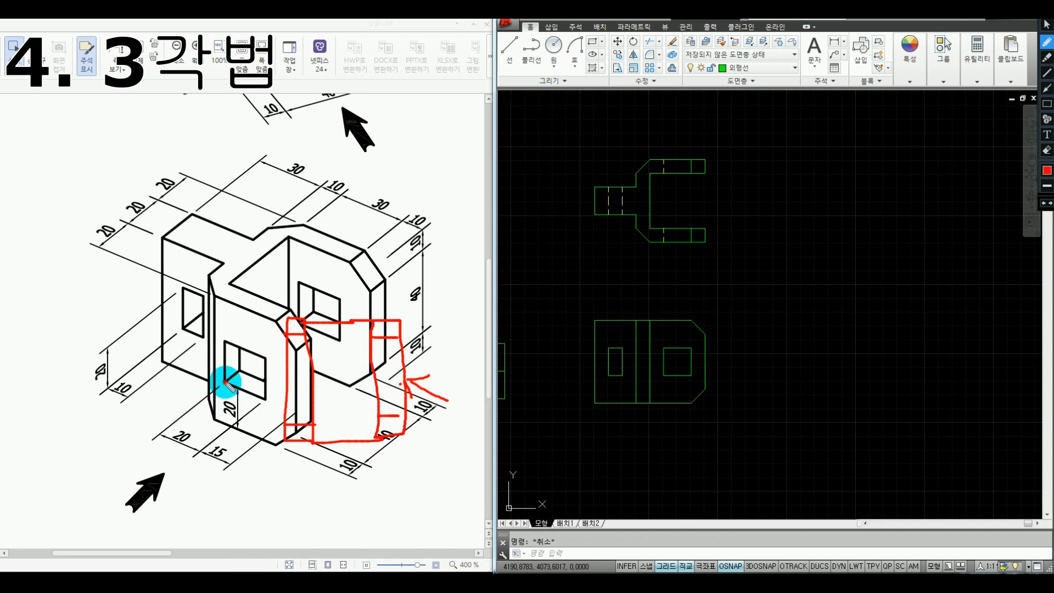
# Step: Mark the windows' hidden edges on the freehand side view and on the isometric drawing, and clear the annotations
pyautogui.moveTo(285, 363); pyautogui.dragTo(293, 362)
pyautogui.moveTo(296, 362); pyautogui.dragTo(309, 362)
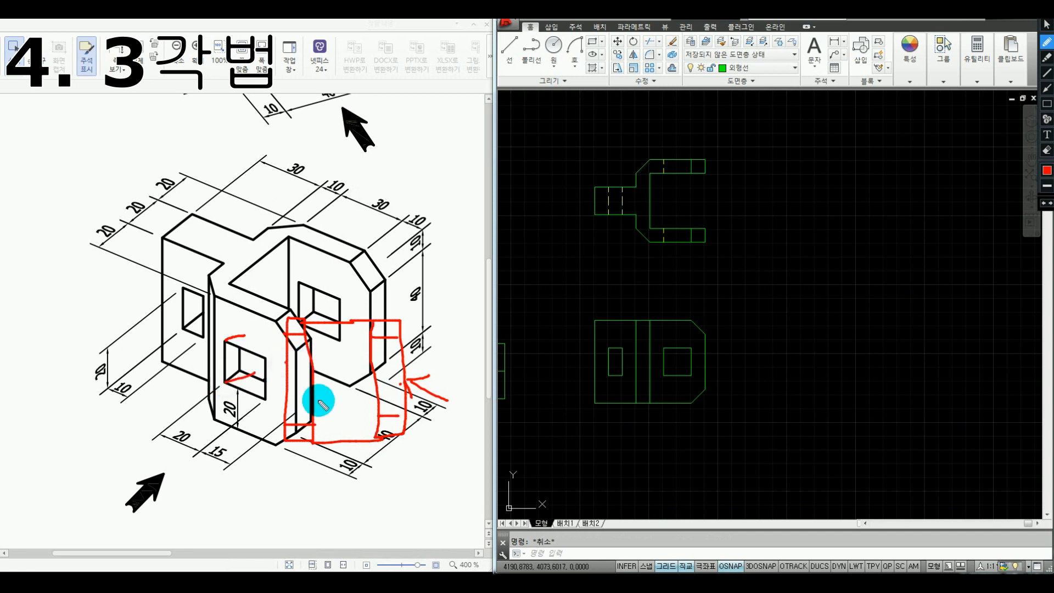
pyautogui.moveTo(395, 361); pyautogui.dragTo(400, 361)
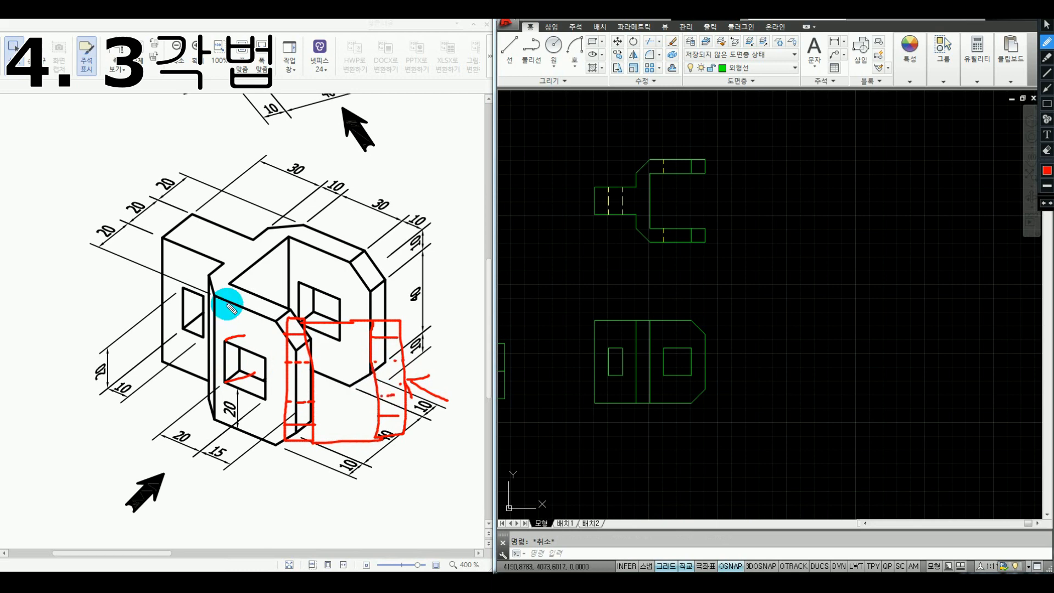
pyautogui.moveTo(199, 313); pyautogui.dragTo(183, 327)
pyautogui.moveTo(182, 291)
pyautogui.mouseDown()
pyautogui.moveTo(204, 272)
pyautogui.moveTo(161, 266)
pyautogui.moveTo(165, 307)
pyautogui.mouseUp()
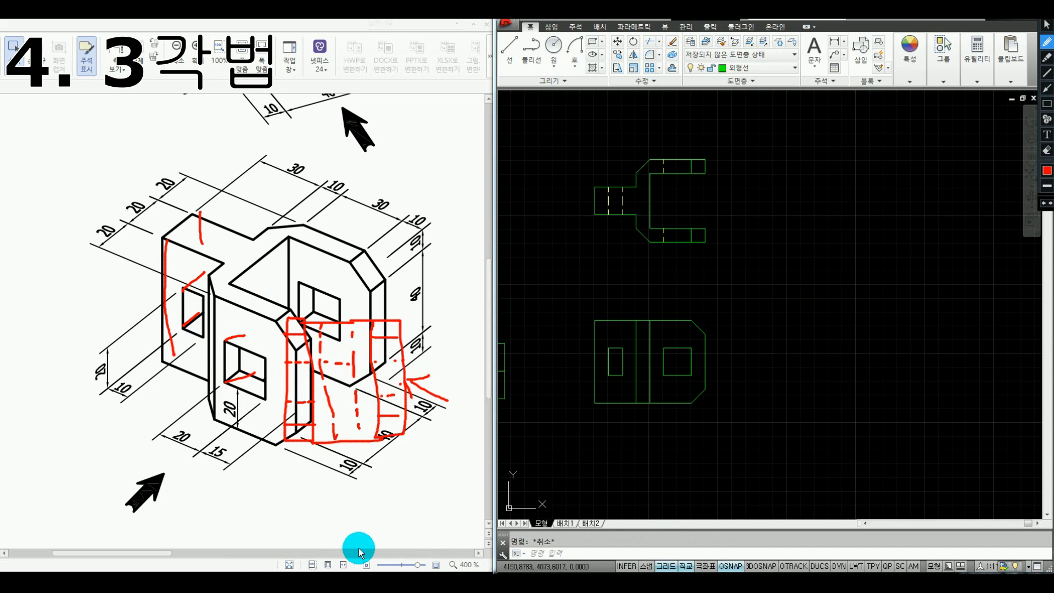
pyautogui.press('Escape')
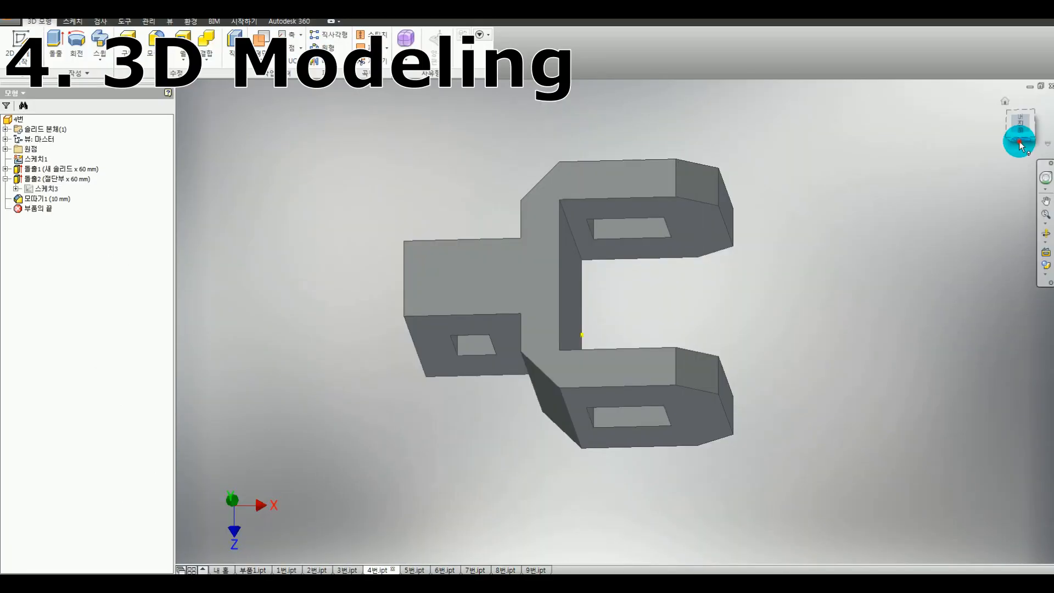
# Step: Switch to the Inventor model of part 4, examine the window edges in wireframe from several sides and turn to the right side view
pyautogui.click(1020, 144)
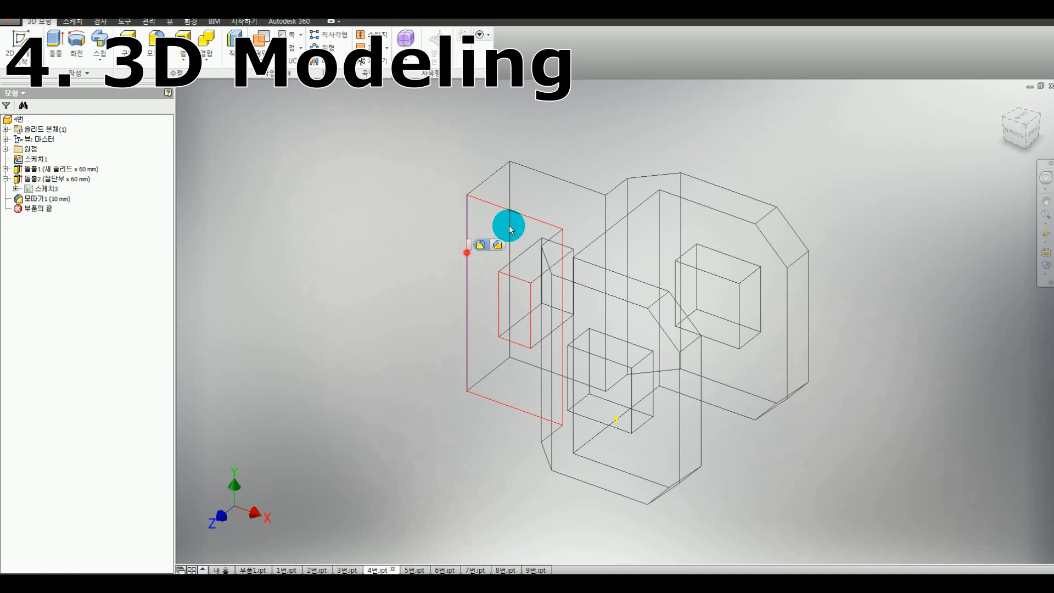
pyautogui.click(515, 309)
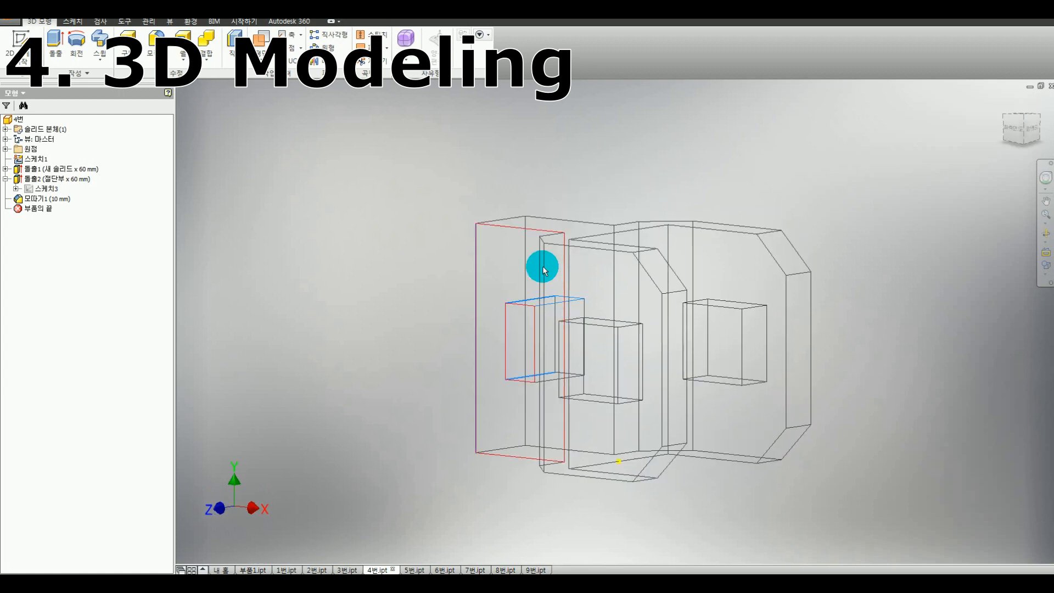
pyautogui.keyDown('shift'); pyautogui.moveTo(543, 270); pyautogui.dragTo(663, 362, button='middle'); pyautogui.keyUp('shift')
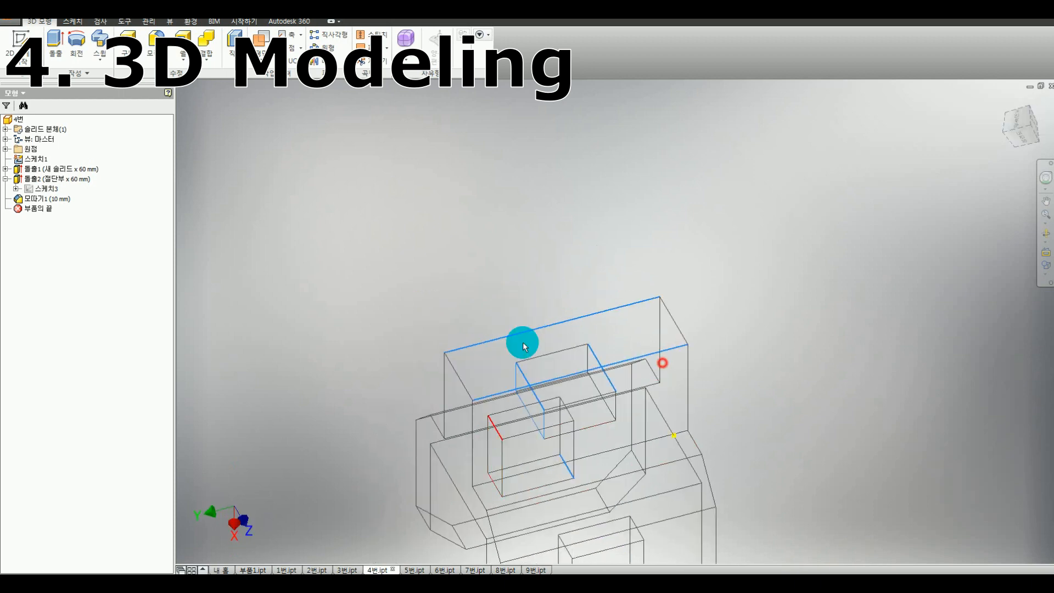
pyautogui.keyDown('shift'); pyautogui.moveTo(525, 347); pyautogui.dragTo(377, 346, button='middle'); pyautogui.keyUp('shift')
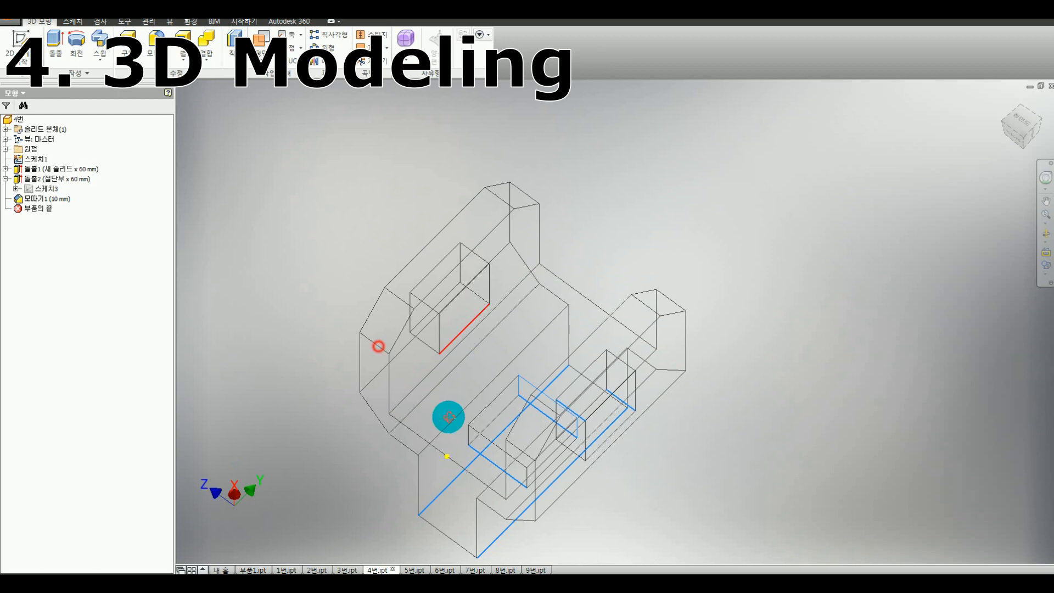
pyautogui.keyDown('shift'); pyautogui.moveTo(448, 417); pyautogui.dragTo(798, 431, button='middle'); pyautogui.keyUp('shift')
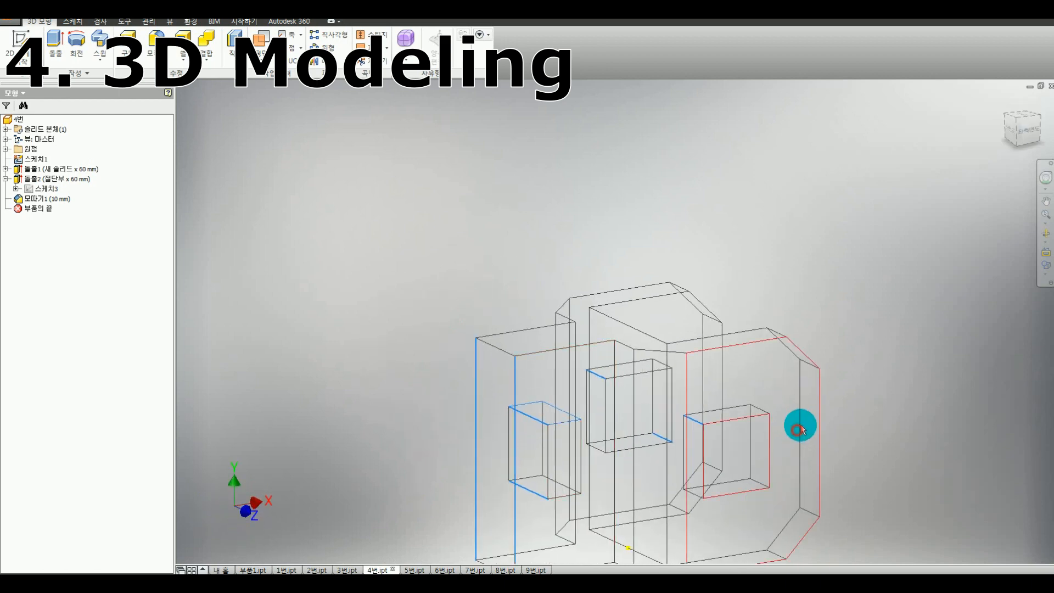
pyautogui.click(1026, 130)
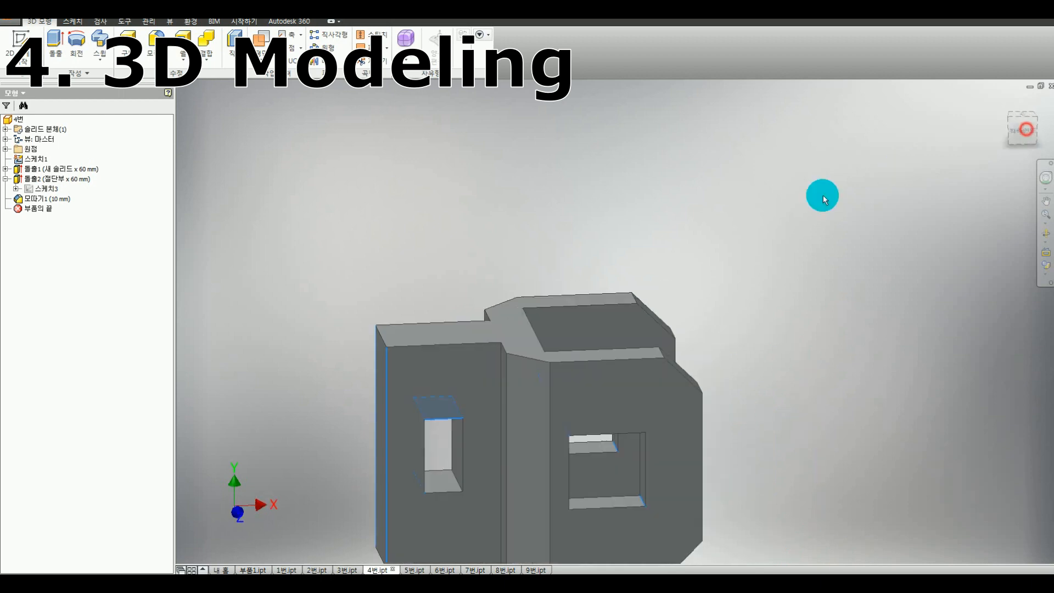
# Step: Trace the hidden window edges of the arm and stem freehand over the model's right side view, and clear the annotations
pyautogui.click(521, 279)
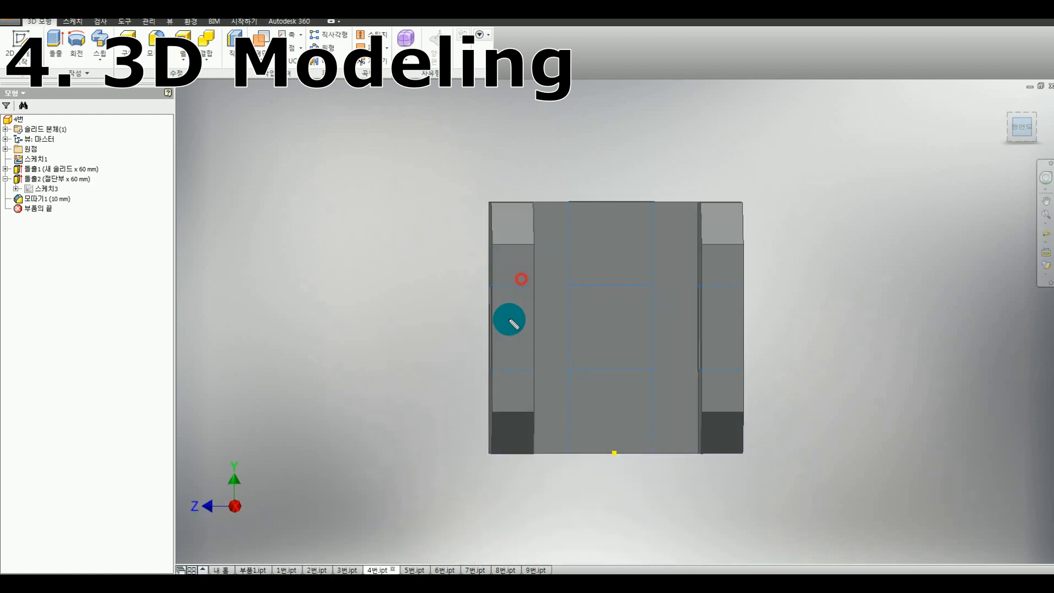
pyautogui.moveTo(491, 367); pyautogui.dragTo(517, 366)
pyautogui.click(580, 417)
pyautogui.moveTo(523, 366); pyautogui.dragTo(529, 366)
pyautogui.moveTo(581, 190); pyautogui.dragTo(578, 195)
pyautogui.moveTo(577, 218); pyautogui.dragTo(575, 243)
pyautogui.moveTo(575, 265); pyautogui.dragTo(576, 288)
pyautogui.moveTo(579, 319); pyautogui.dragTo(581, 363)
pyautogui.moveTo(584, 381); pyautogui.dragTo(582, 413)
pyautogui.moveTo(579, 439); pyautogui.dragTo(583, 447)
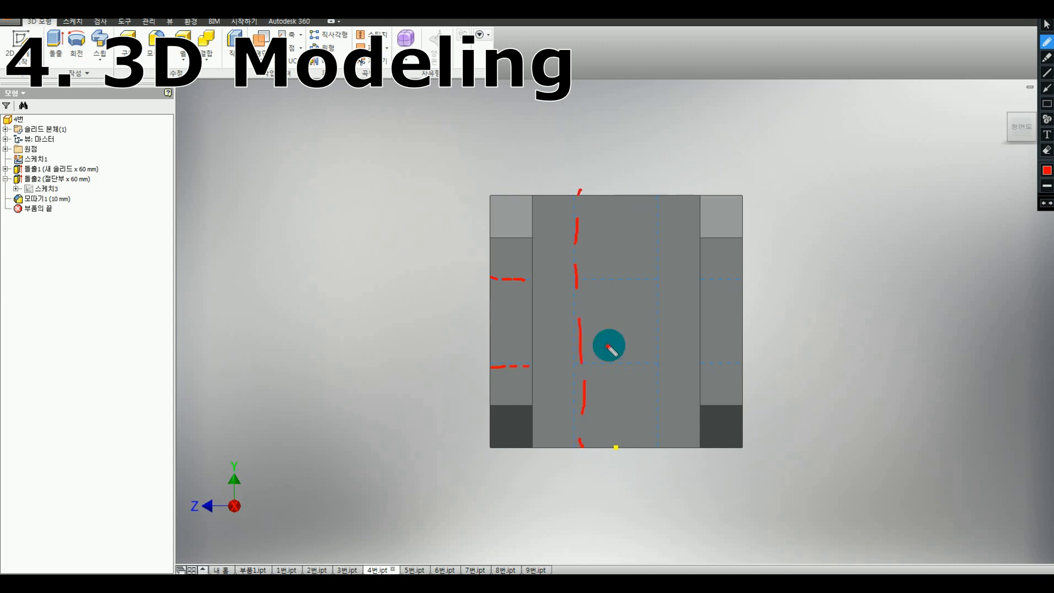
pyautogui.moveTo(582, 360); pyautogui.dragTo(648, 360)
pyautogui.moveTo(571, 271); pyautogui.dragTo(654, 272)
pyautogui.moveTo(660, 194); pyautogui.dragTo(675, 462)
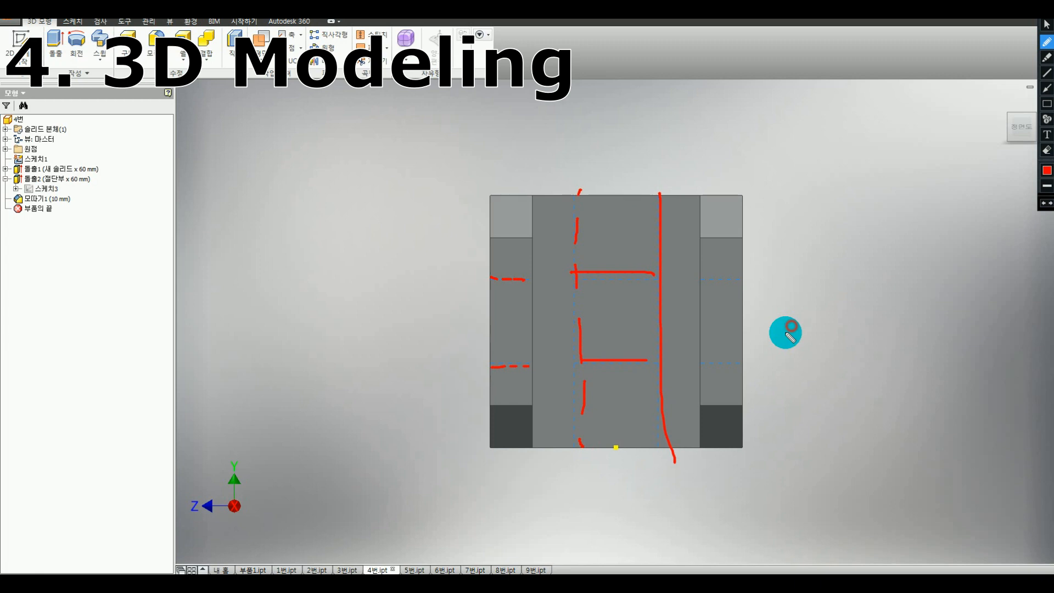
pyautogui.press('Escape')
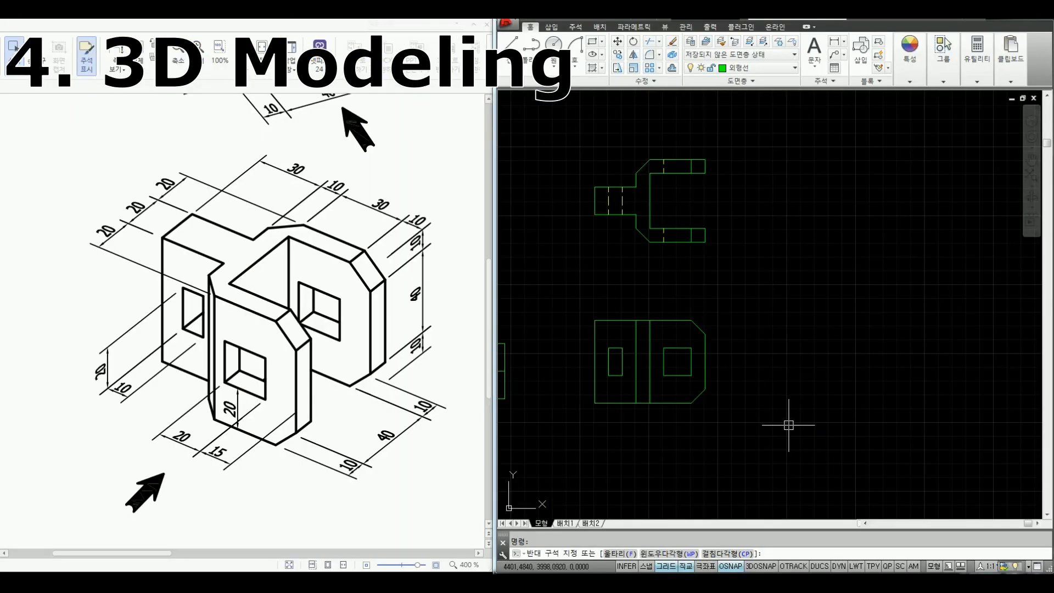
# Step: Return to the AutoCAD drawing and draw horizontal projection lines rightwards from the top view's lower and upper arm outer corners
pyautogui.click(788, 332)
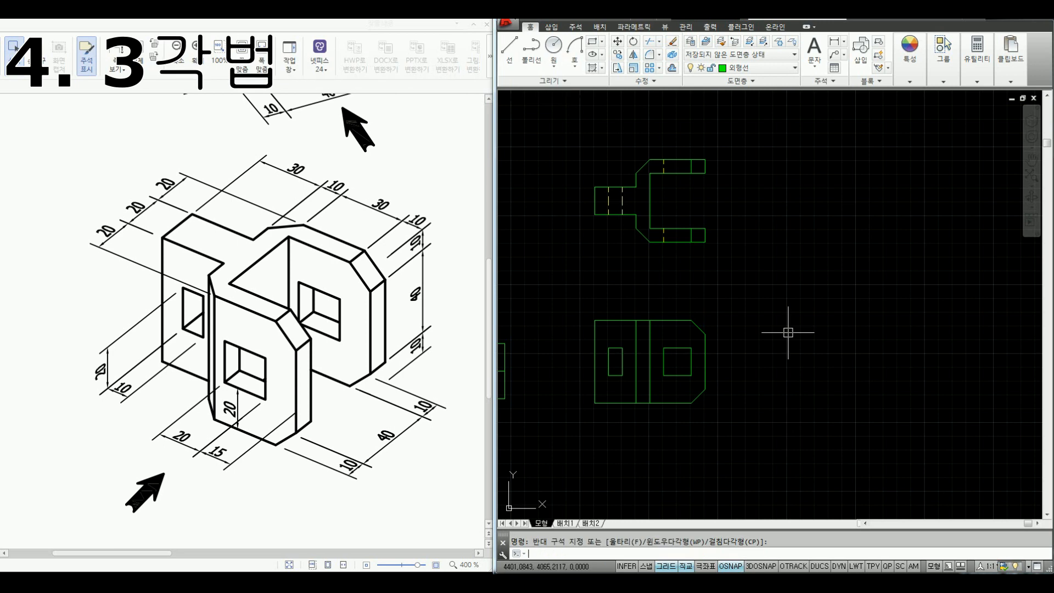
pyautogui.write('l')
pyautogui.press('space')
pyautogui.click(705, 242)
pyautogui.click(906, 243)
pyautogui.press('space')
pyautogui.press('space')
pyautogui.click(705, 159)
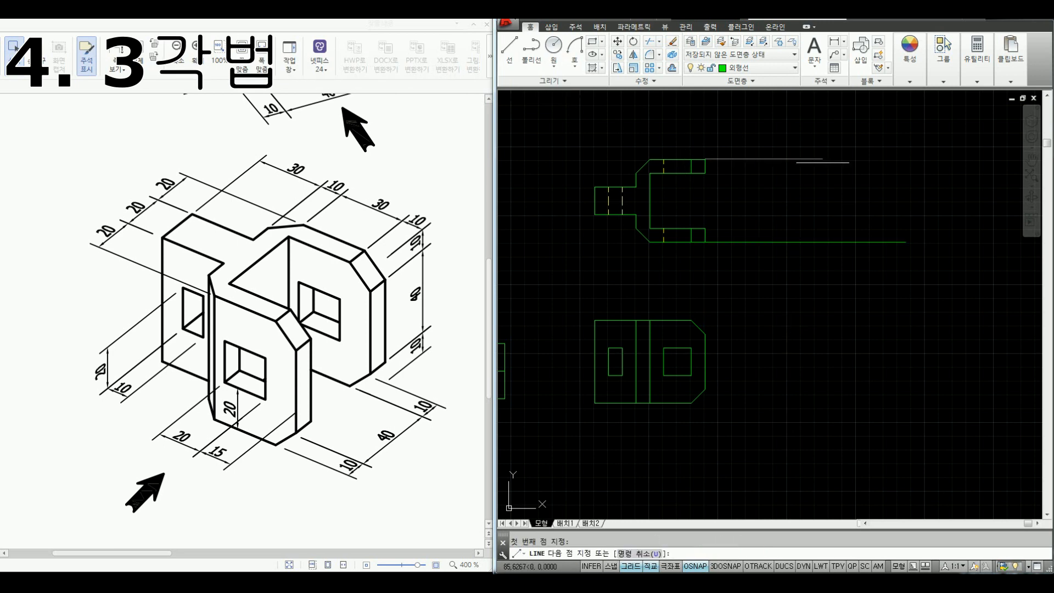
pyautogui.click(893, 159)
# Step: Draw a 45° mitre line crossing both horizontal projection lines of the top view
pyautogui.write('<45')
pyautogui.press('Return')
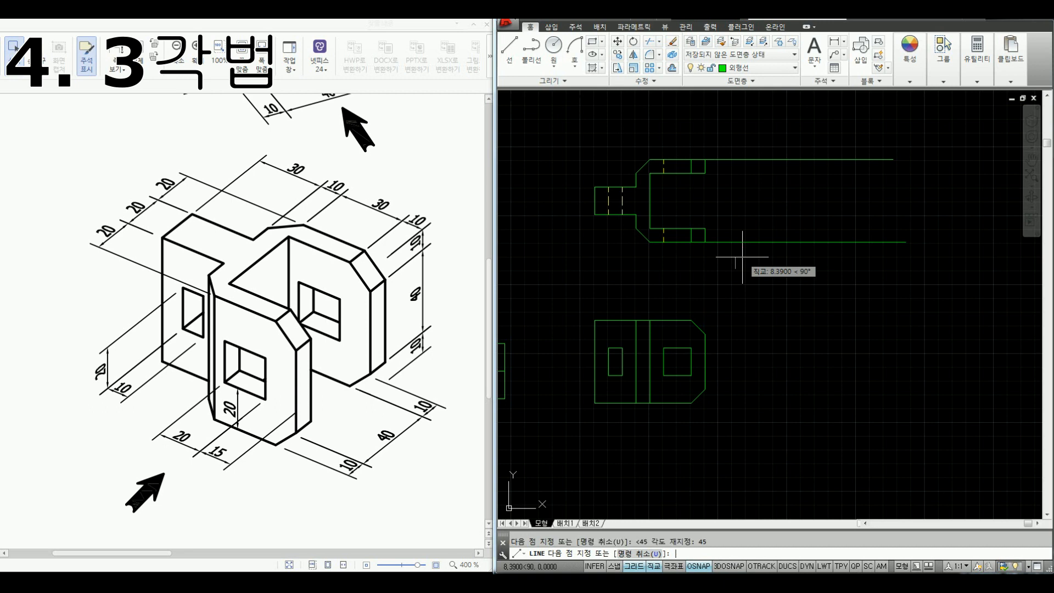
pyautogui.click(859, 145)
pyautogui.press('space')
# Step: Draw vertical projection lines downward from both intersections of the mitre line with the horizontal lines, past the front view's lower edge
pyautogui.press('space')
pyautogui.click(845, 159)
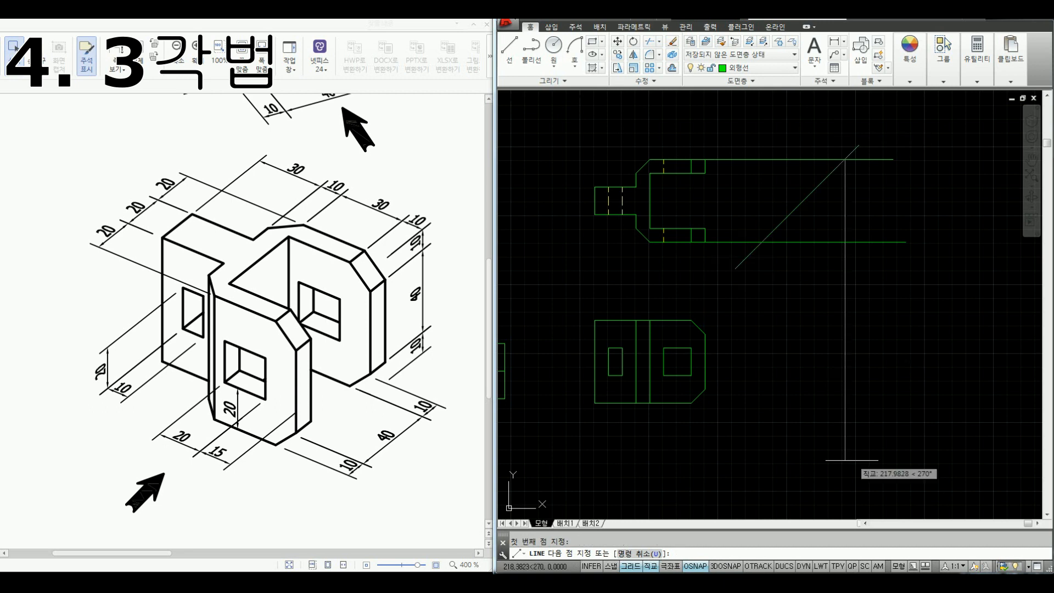
pyautogui.click(850, 462)
pyautogui.press('space')
pyautogui.press('space')
pyautogui.click(762, 242)
pyautogui.click(786, 464)
pyautogui.press('Escape')
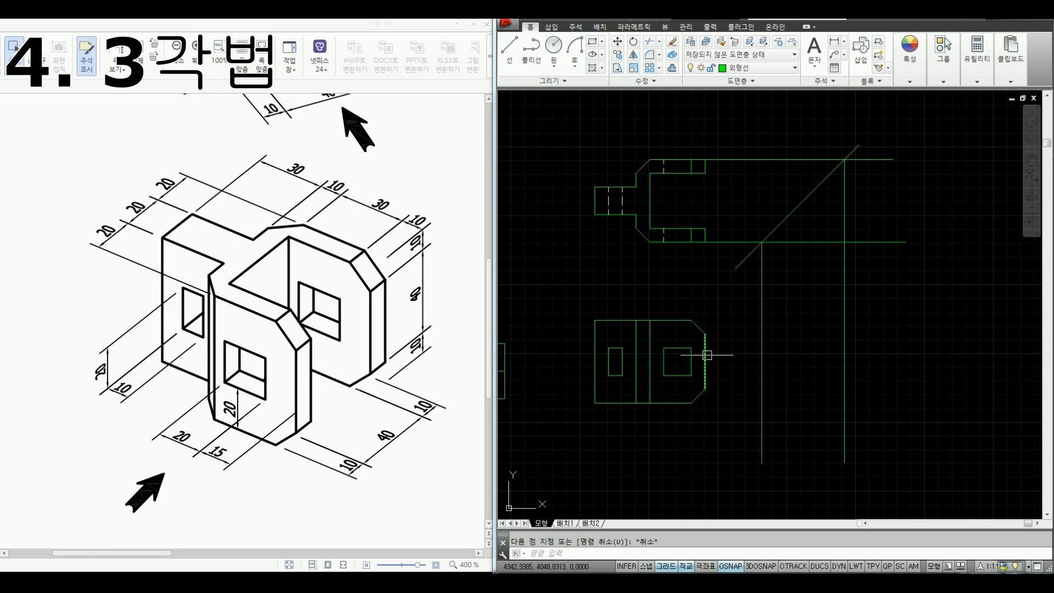
# Step: Draw horizontal projection lines from the front view's upper and lower chamfer corners across both vertical projection lines
pyautogui.press('space')
pyautogui.click(691, 320)
pyautogui.click(887, 321)
pyautogui.press('space')
pyautogui.press('space')
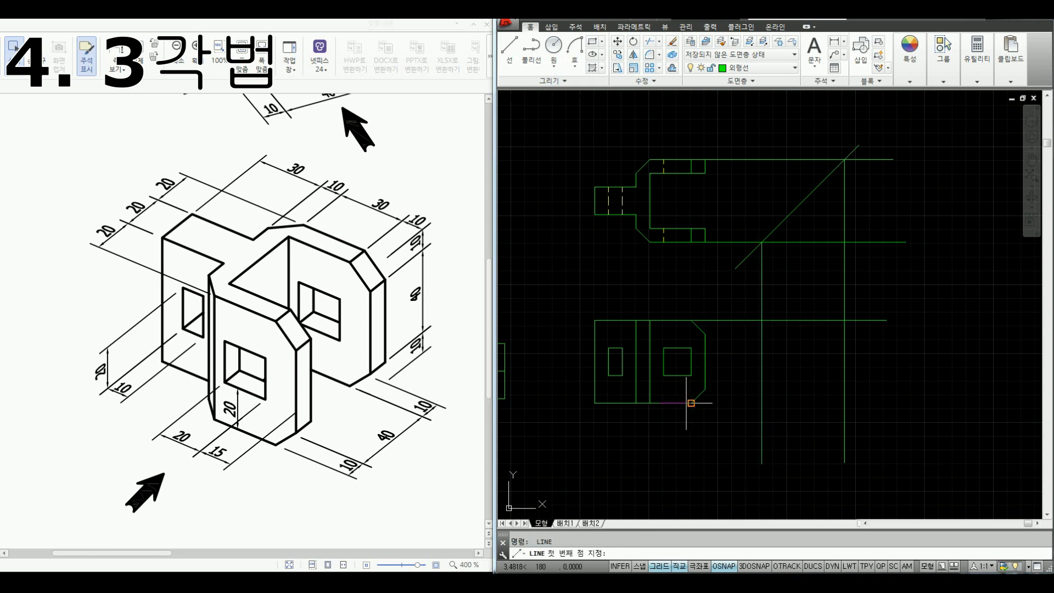
pyautogui.click(691, 403)
pyautogui.click(895, 407)
pyautogui.press('Escape')
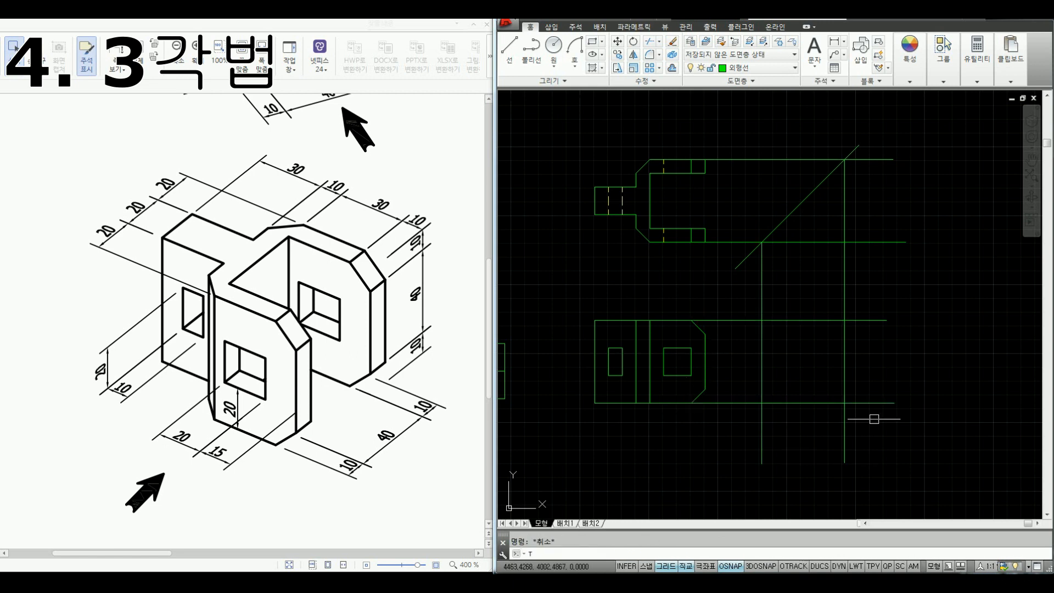
# Step: Trim the projection lines outside the side view area so that only the side view's square outline remains
pyautogui.write('tr')
pyautogui.press('space')
pyautogui.click(877, 418)
pyautogui.click(752, 317)
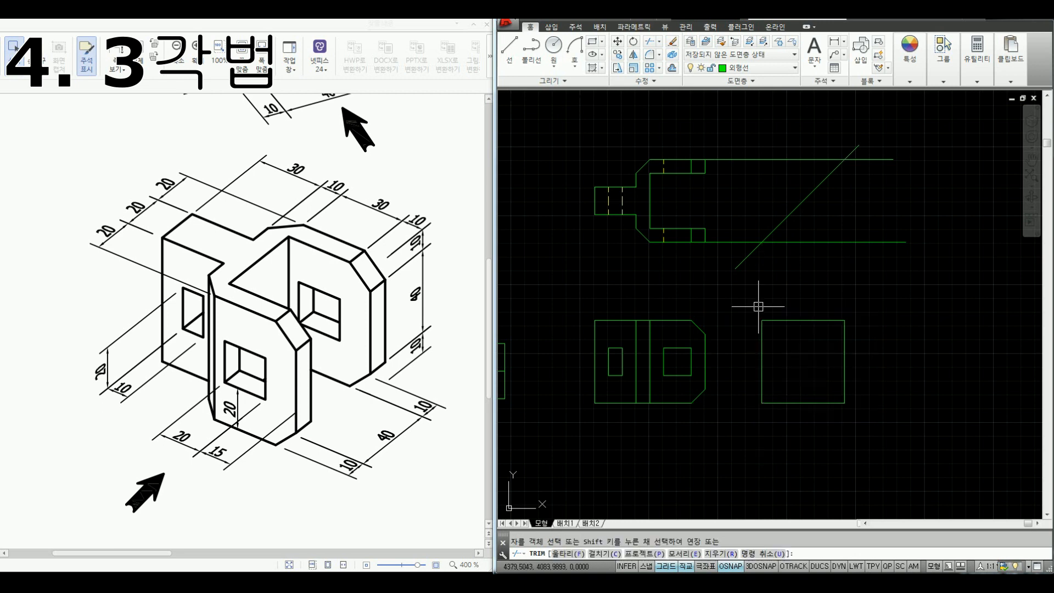
pyautogui.press('Escape')
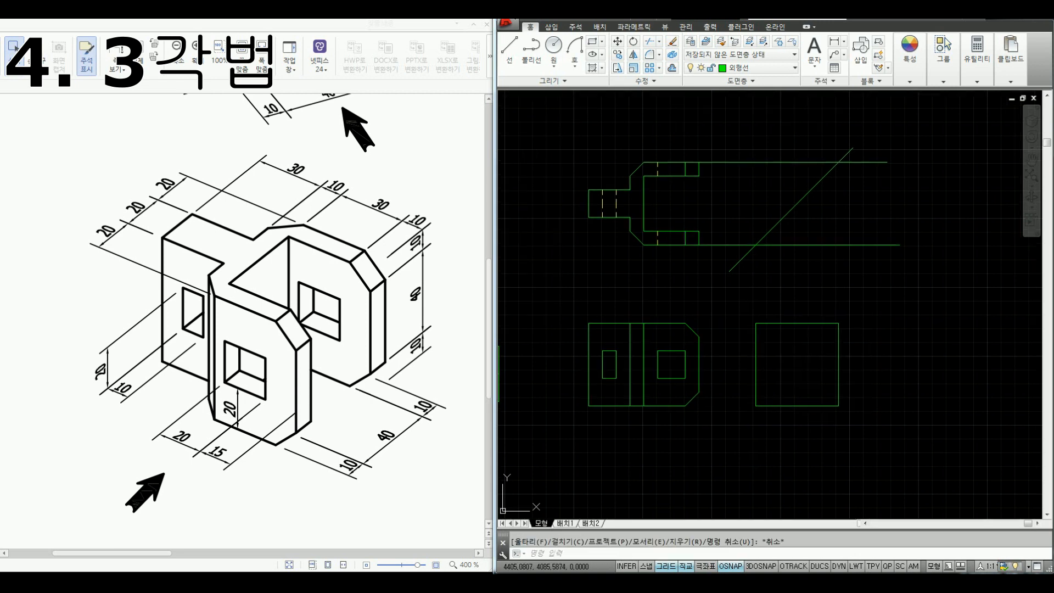
# Step: Project the top view's lower arm inner edge horizontally past the mitre line, then down to the side view's lower edge
pyautogui.moveTo(708, 225); pyautogui.dragTo(699, 231, button='middle')
pyautogui.write('l')
pyautogui.press('space')
pyautogui.click(690, 237)
pyautogui.click(808, 237)
pyautogui.press('Escape')
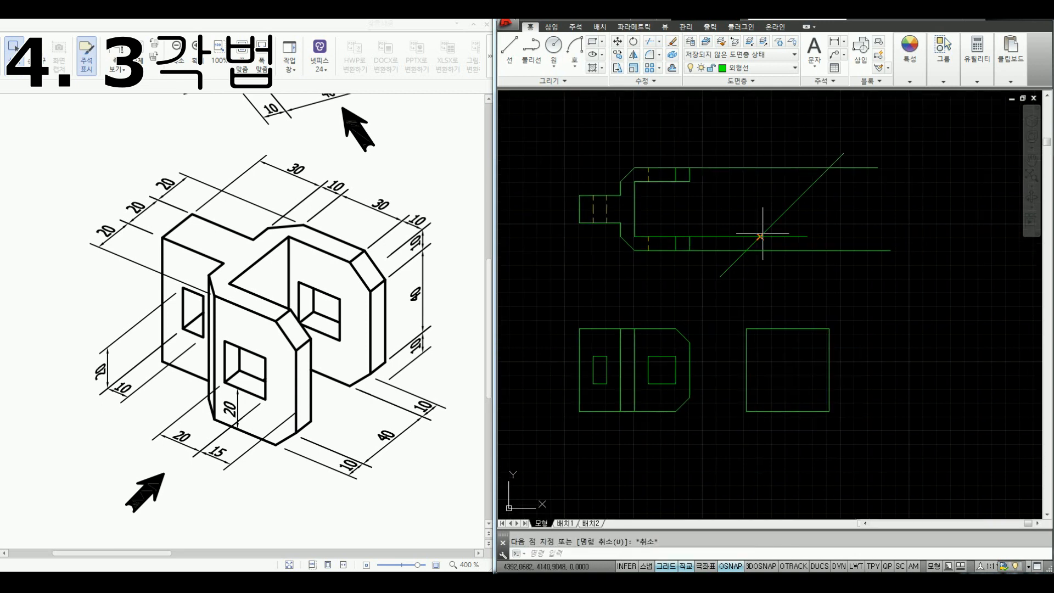
pyautogui.write('l')
pyautogui.press('space')
pyautogui.click(760, 237)
pyautogui.click(760, 411)
pyautogui.press('Escape')
pyautogui.write('tr')
pyautogui.press('space')
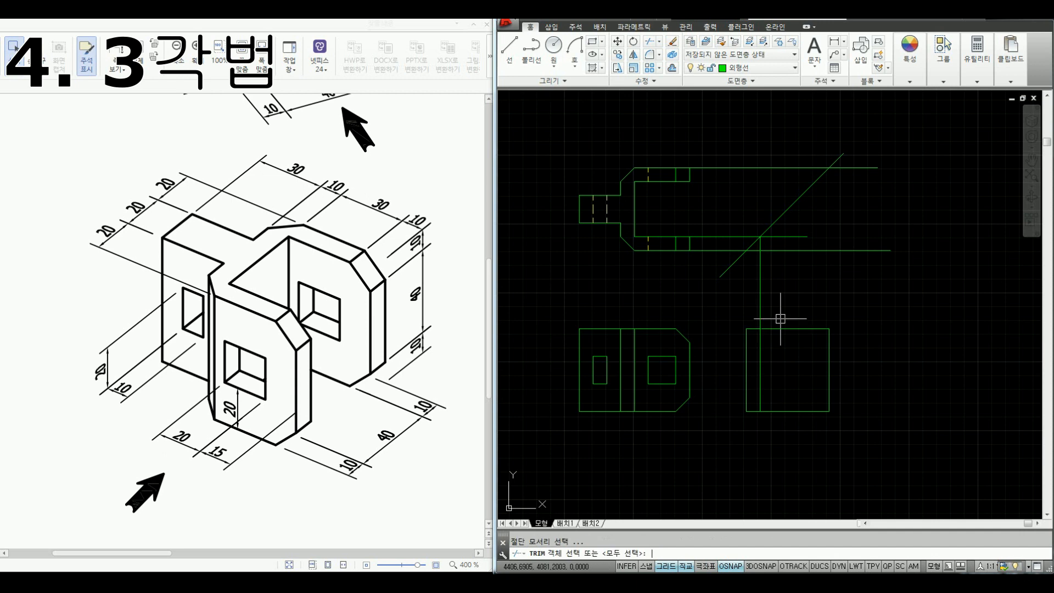
pyautogui.press('Escape')
# Step: Project the top view's upper arm inner edge horizontally past the mitre line, then down to the side view's lower edge
pyautogui.write('l')
pyautogui.press('space')
pyautogui.click(690, 181)
pyautogui.click(878, 182)
pyautogui.press('Escape')
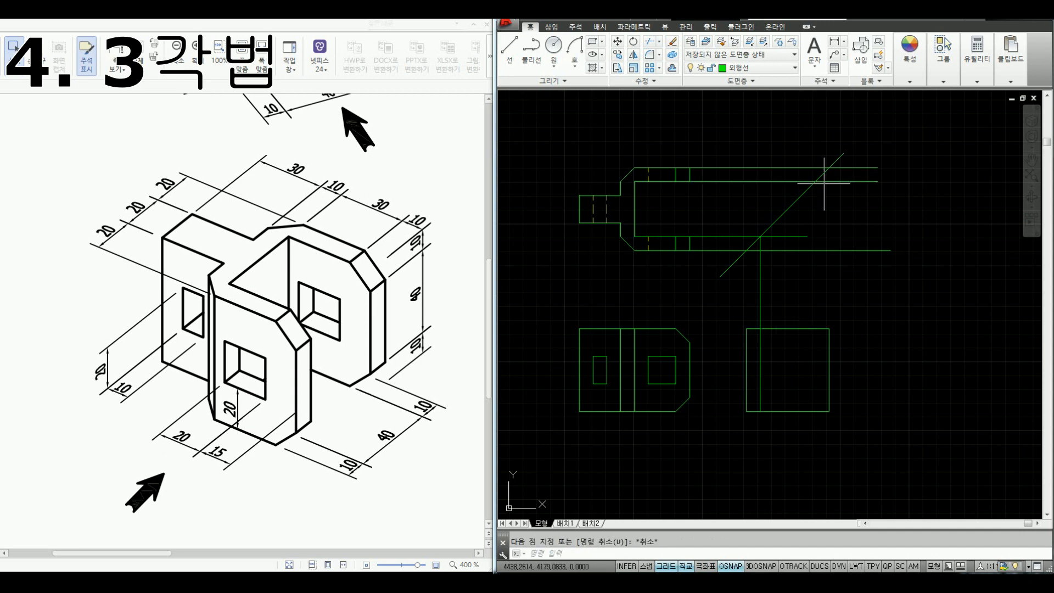
pyautogui.write('l')
pyautogui.press('space')
pyautogui.click(815, 181)
pyautogui.click(816, 411)
pyautogui.press('Escape')
# Step: Trim both new vertical projection lines above the side view's upper edge
pyautogui.write('TR')
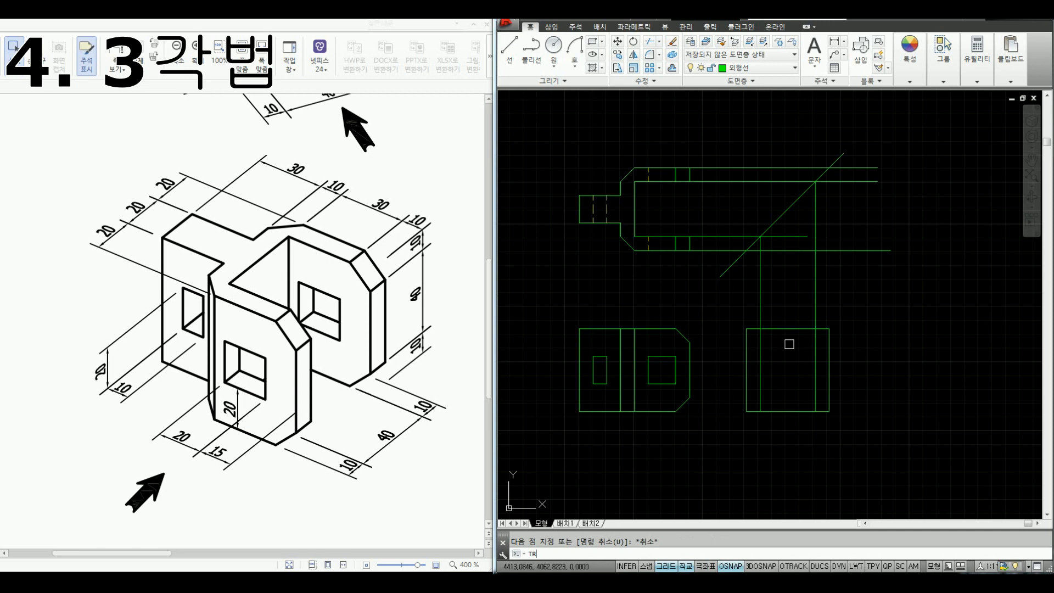
pyautogui.press('space')
pyautogui.click(790, 328)
pyautogui.press('space')
pyautogui.click(761, 302)
pyautogui.click(815, 302)
pyautogui.press('Escape')
# Step: Draw horizontal lines from the front view's upper and lower chamfer corners to the side view's far edge
pyautogui.write('l')
pyautogui.press('space')
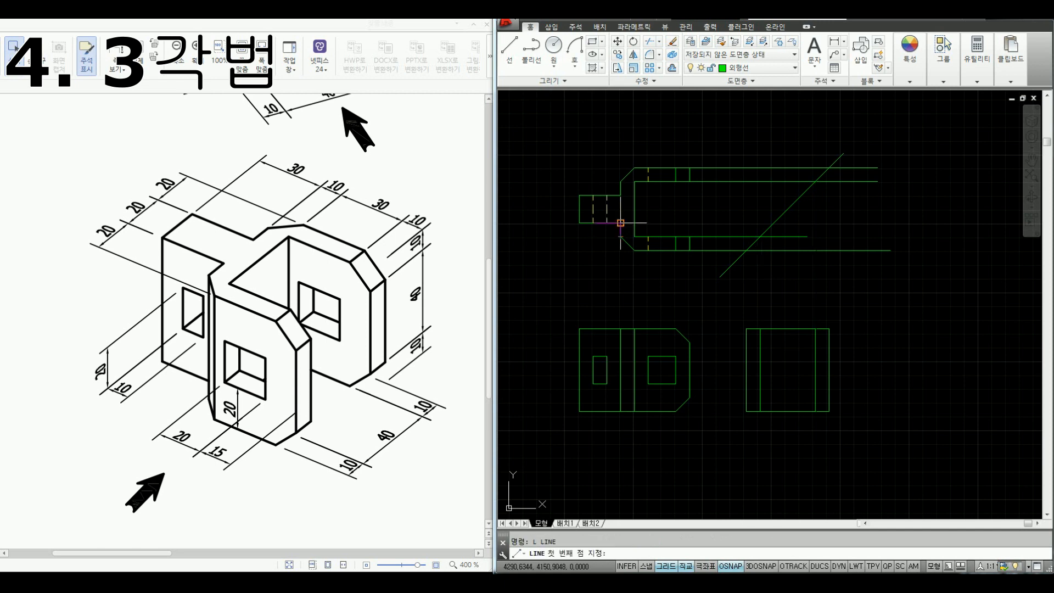
pyautogui.scroll(2, 617, 311)
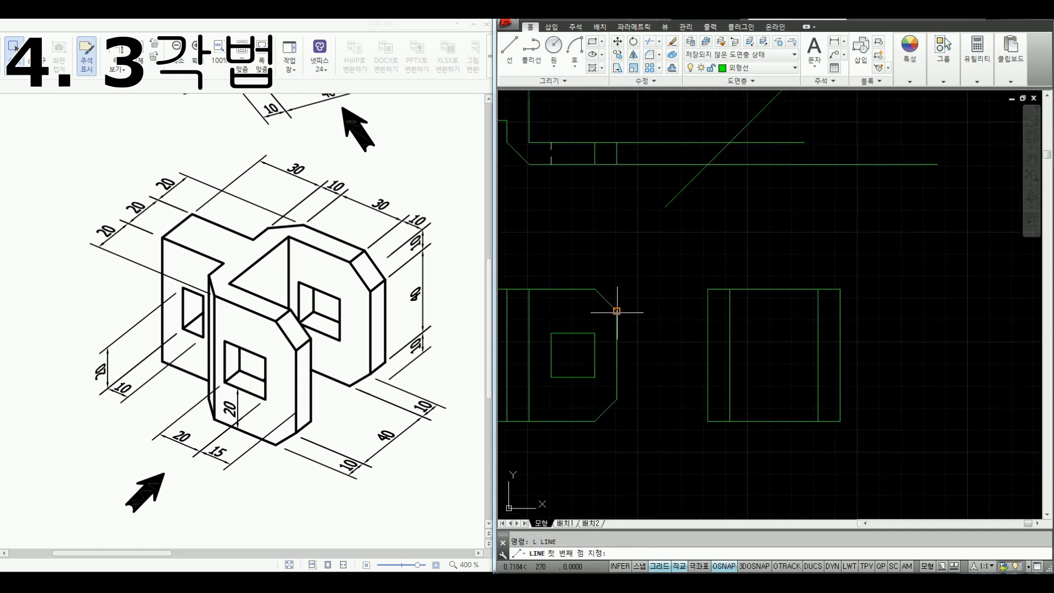
pyautogui.click(617, 312)
pyautogui.click(840, 311)
pyautogui.press('space')
pyautogui.press('space')
pyautogui.click(616, 399)
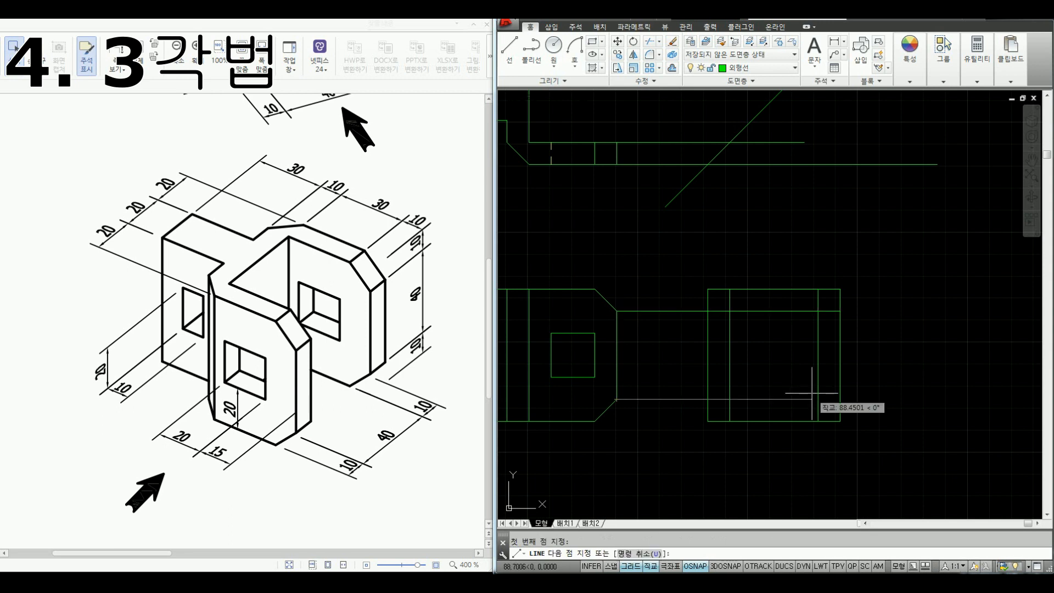
pyautogui.click(840, 399)
pyautogui.press('space')
# Step: Trim both chamfer lines between the two inner vertical edges of the side view
pyautogui.write('tr')
pyautogui.press('space')
pyautogui.click(709, 356)
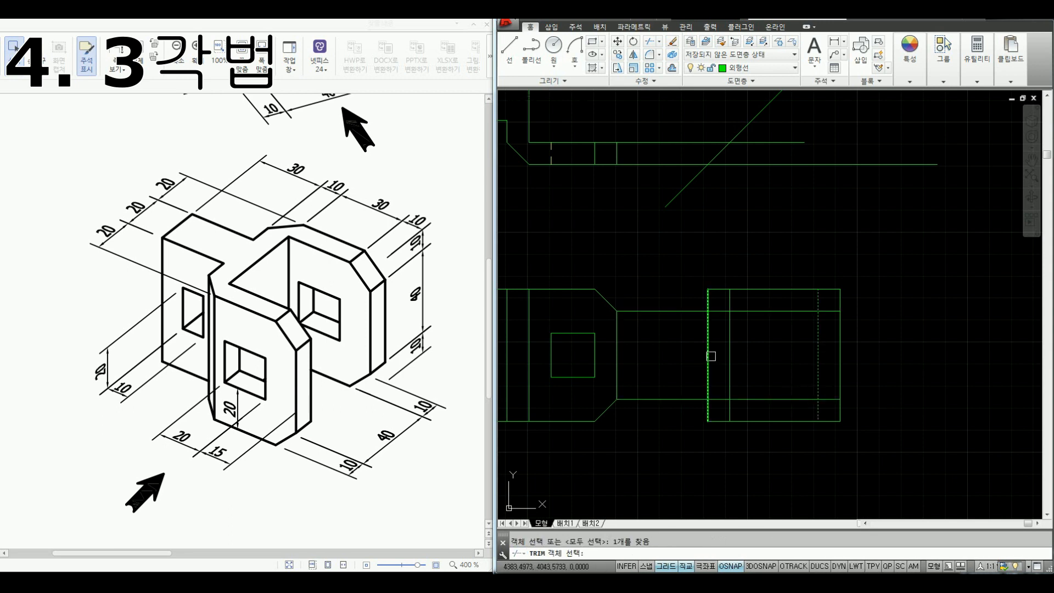
pyautogui.click(711, 357)
pyautogui.click(730, 356)
pyautogui.press('space')
pyautogui.click(769, 312)
pyautogui.click(769, 399)
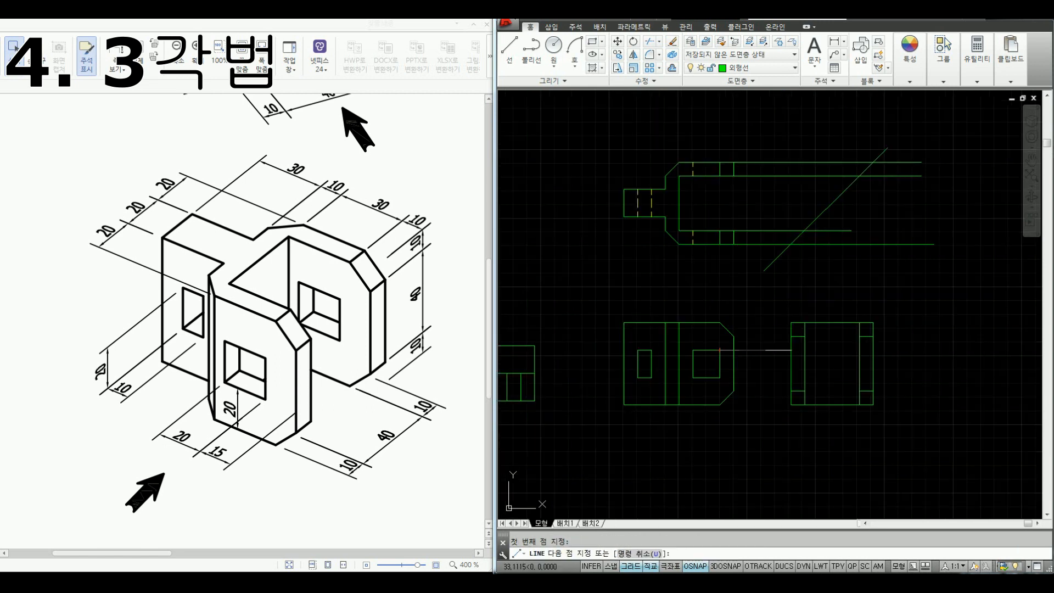
# Step: Draw horizontal lines from the upper and lower edges of the front view's large square hole to the side view's far edge
pyautogui.click(873, 351)
pyautogui.press('space')
pyautogui.press('space')
pyautogui.click(720, 377)
pyautogui.click(873, 378)
pyautogui.press('space')
# Step: Draw horizontal projection lines from both edges of the top view's narrow stem past the mitre line
pyautogui.press('space')
pyautogui.click(665, 217)
pyautogui.click(905, 206)
pyautogui.press('space')
pyautogui.press('space')
pyautogui.click(679, 189)
pyautogui.click(914, 189)
pyautogui.press('space')
# Step: Draw vertical lines from the mitre line intersections of both stem projection lines down to the side view's lower edge
pyautogui.press('space')
pyautogui.click(845, 189)
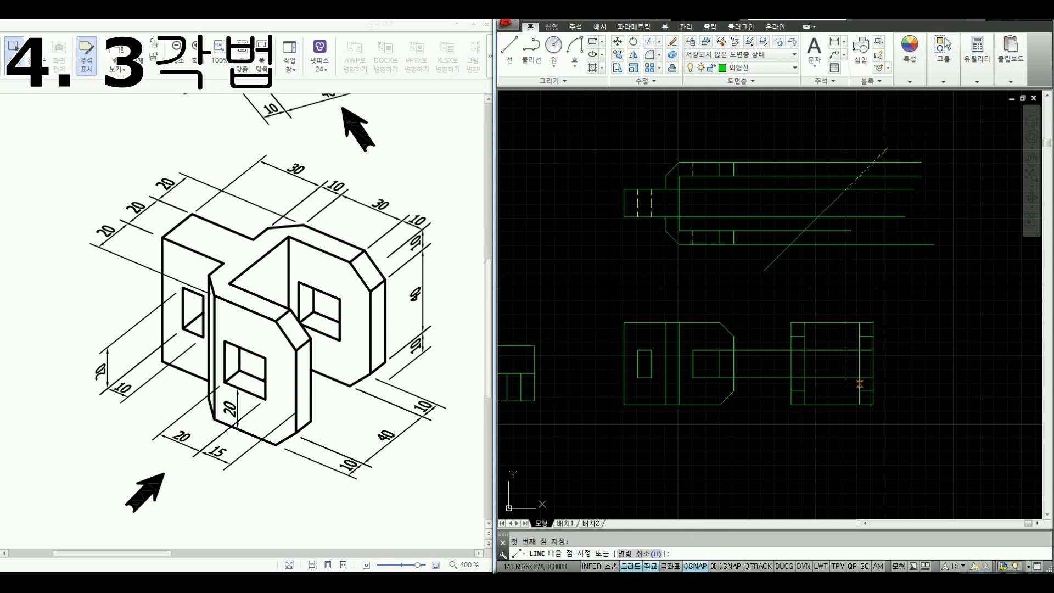
pyautogui.click(849, 404)
pyautogui.press('space')
pyautogui.press('space')
pyautogui.click(818, 217)
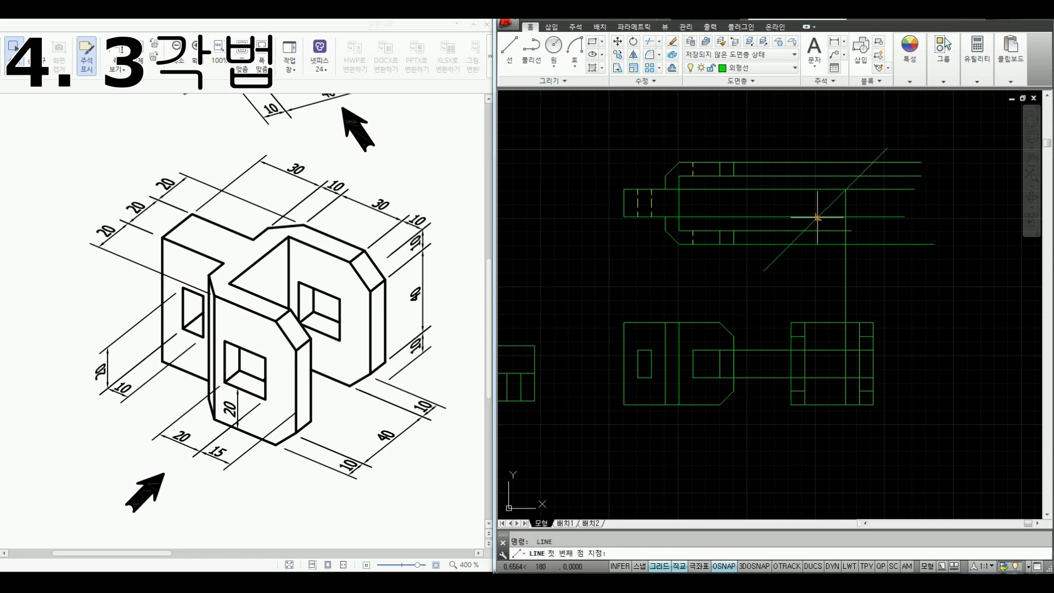
pyautogui.click(818, 405)
pyautogui.press('space')
# Step: Trim the horizontal hole projection lines outside the two stem edges of the side view
pyautogui.scroll(2, 850, 354)
pyautogui.write('tr')
pyautogui.press('space')
pyautogui.click(841, 331)
pyautogui.click(801, 327)
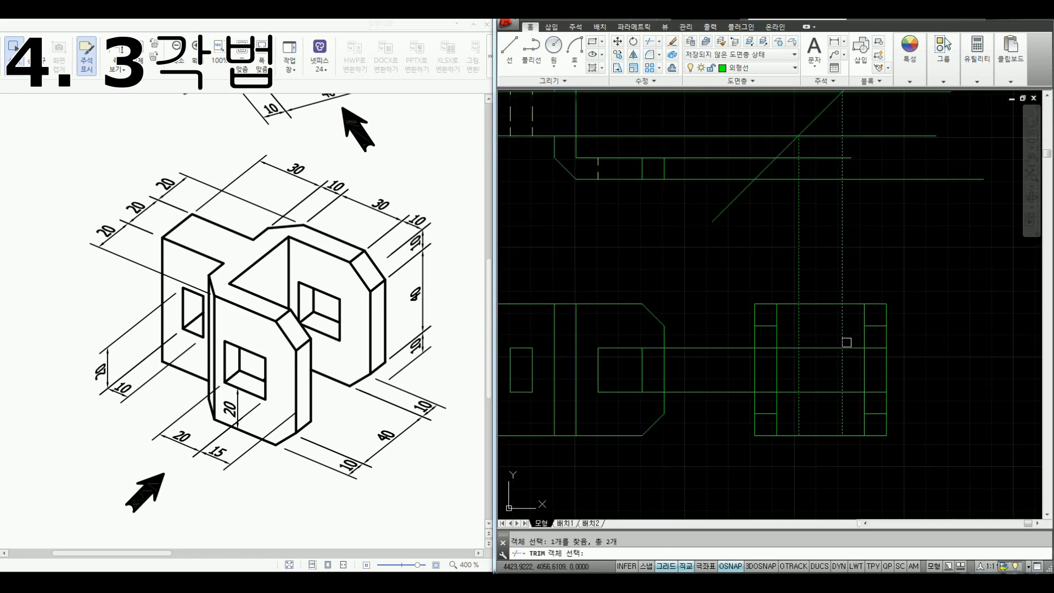
pyautogui.press('space')
pyautogui.click(855, 339)
pyautogui.click(855, 394)
pyautogui.click(793, 392)
pyautogui.click(782, 348)
pyautogui.press('space')
# Step: Trim both stem projection lines above the side view's upper edge
pyautogui.press('space')
pyautogui.click(809, 304)
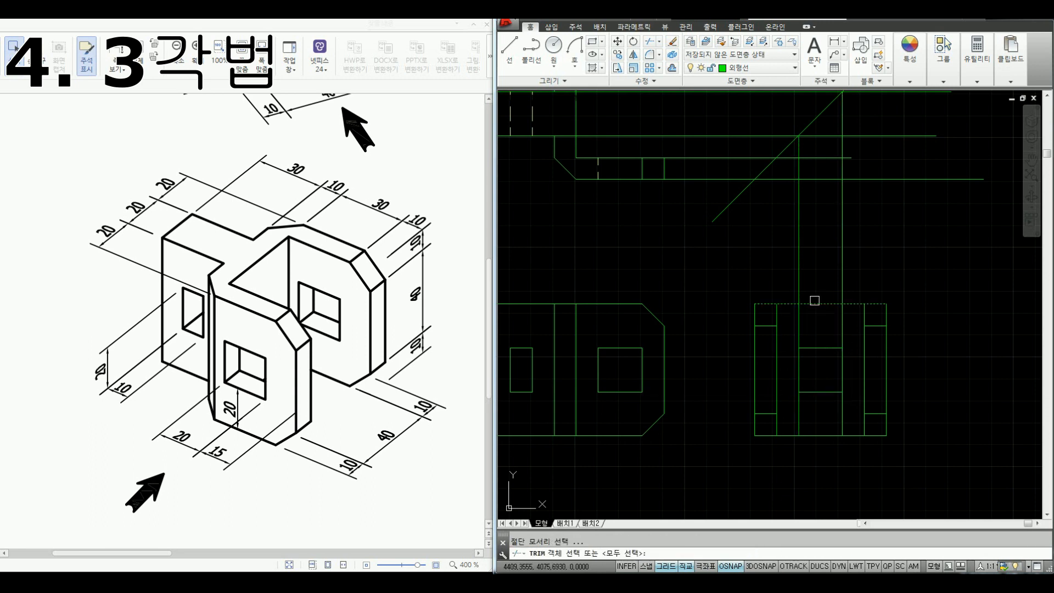
pyautogui.press('space')
pyautogui.click(855, 286)
pyautogui.click(768, 267)
pyautogui.press('space')
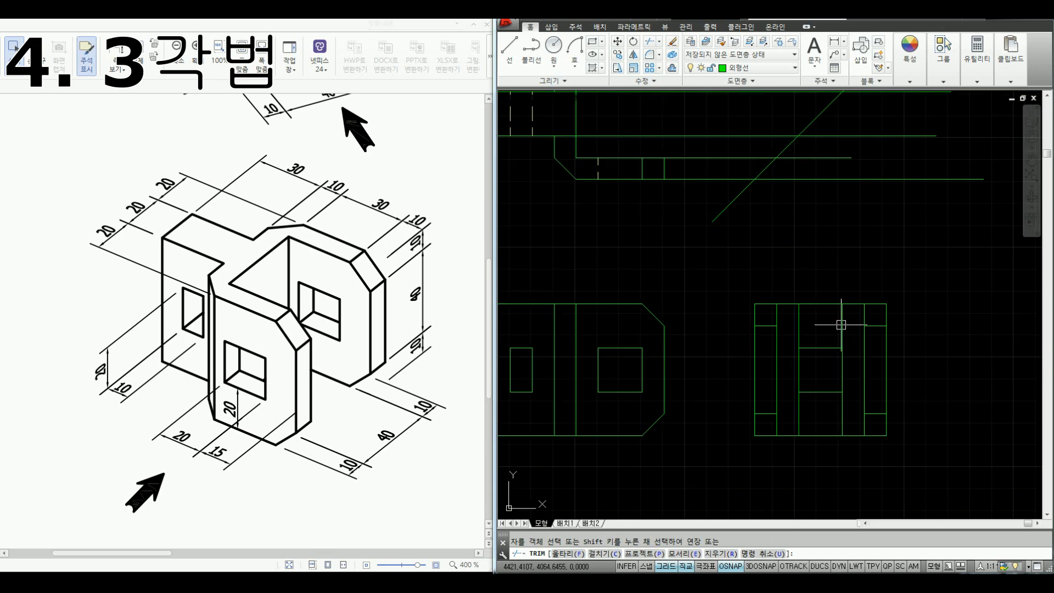
# Step: Extend the two horizontal hole lines in the side view to both of its outer vertical edges
pyautogui.moveTo(841, 324); pyautogui.dragTo(825, 319, button='middle')
pyautogui.click(816, 398)
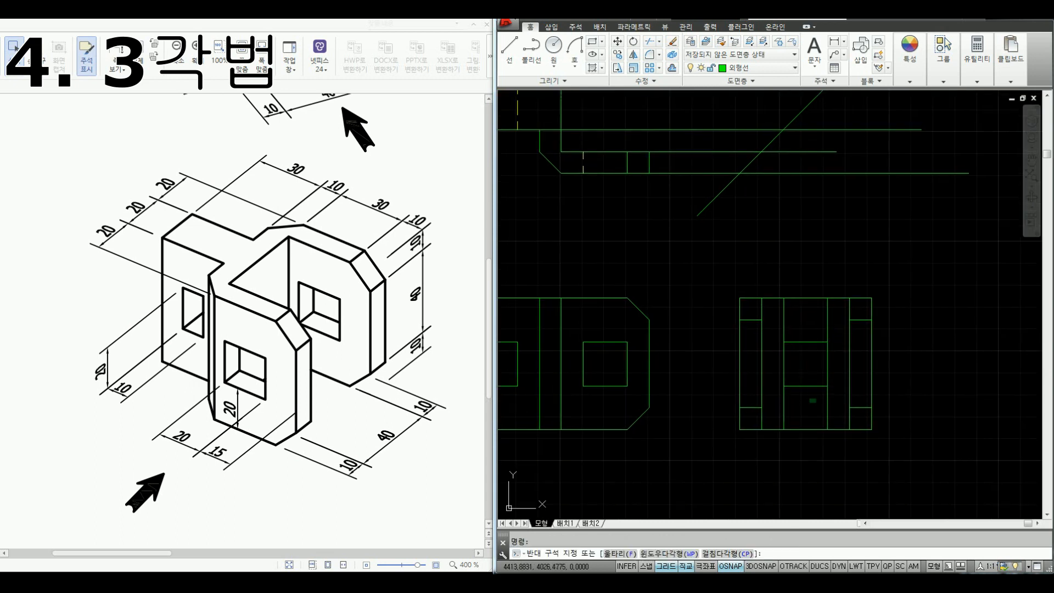
pyautogui.press('Escape')
pyautogui.write('EX')
pyautogui.press('space')
pyautogui.click(739, 360)
pyautogui.click(871, 357)
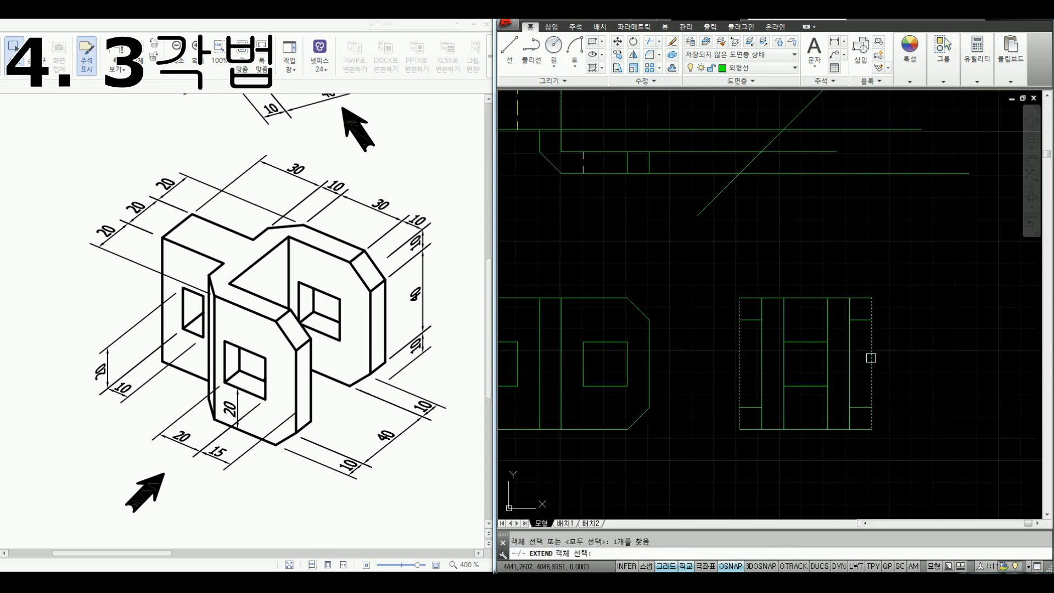
pyautogui.press('space')
pyautogui.click(809, 321)
pyautogui.click(803, 402)
pyautogui.press('space')
# Step: Trim the hole lines in the gaps between the stem and both arms of the side view
pyautogui.write('TR')
pyautogui.press('space')
pyautogui.click(784, 355)
pyautogui.click(762, 356)
pyautogui.click(850, 354)
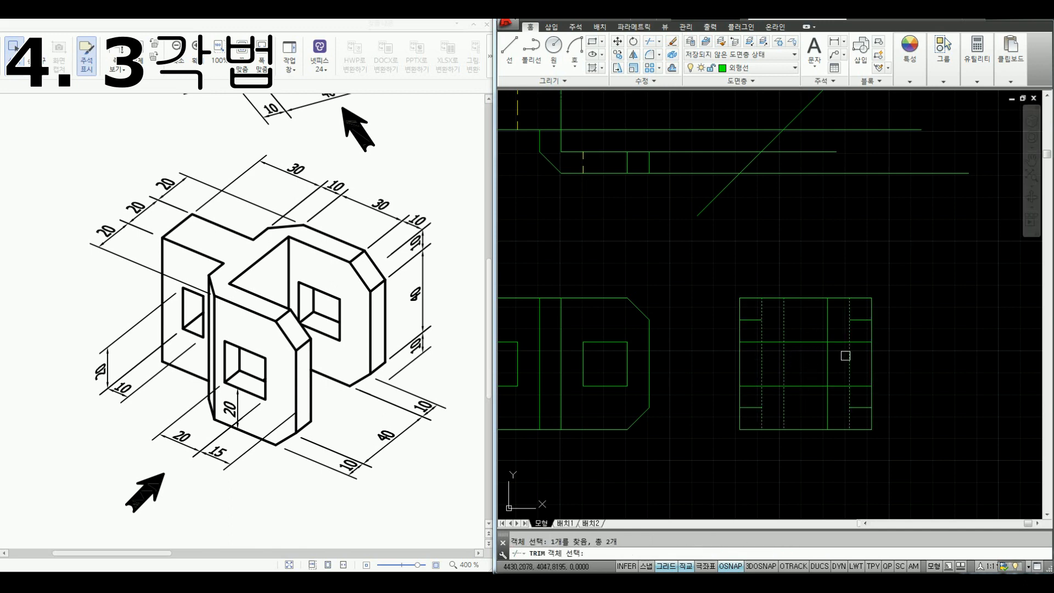
pyautogui.click(828, 351)
pyautogui.press('space')
pyautogui.click(844, 333)
pyautogui.click(840, 401)
pyautogui.scroll(2, 769, 393)
pyautogui.click(775, 398)
pyautogui.click(766, 301)
pyautogui.press('space')
# Step: Move the side view's horizontal hole lines and both stem edges to the hidden-line layer (숨은선)
pyautogui.click(749, 301)
pyautogui.click(736, 394)
pyautogui.click(841, 392)
pyautogui.click(813, 290)
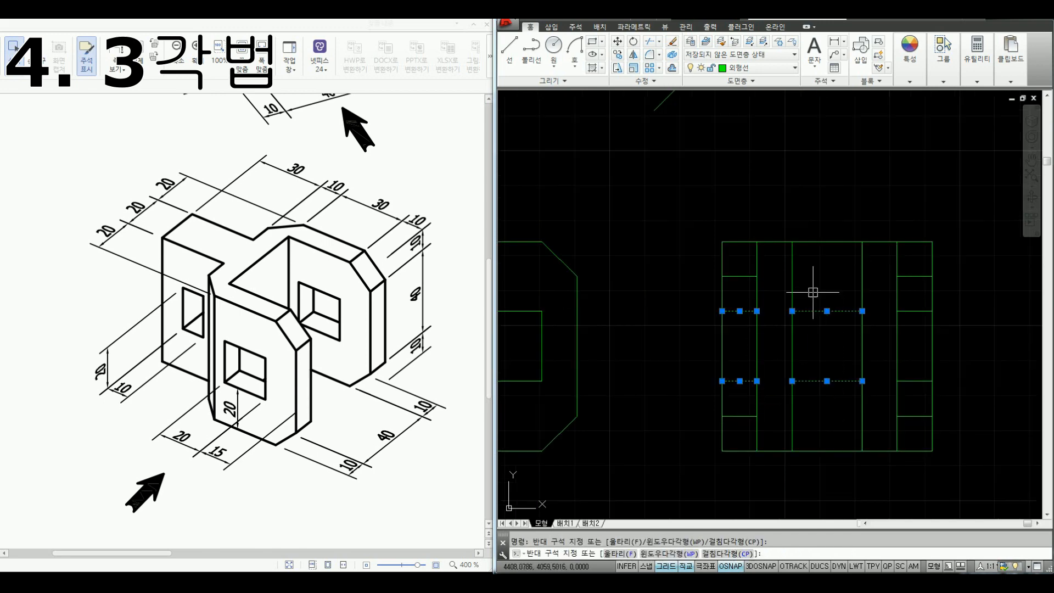
pyautogui.click(920, 391)
pyautogui.click(902, 301)
pyautogui.click(884, 348)
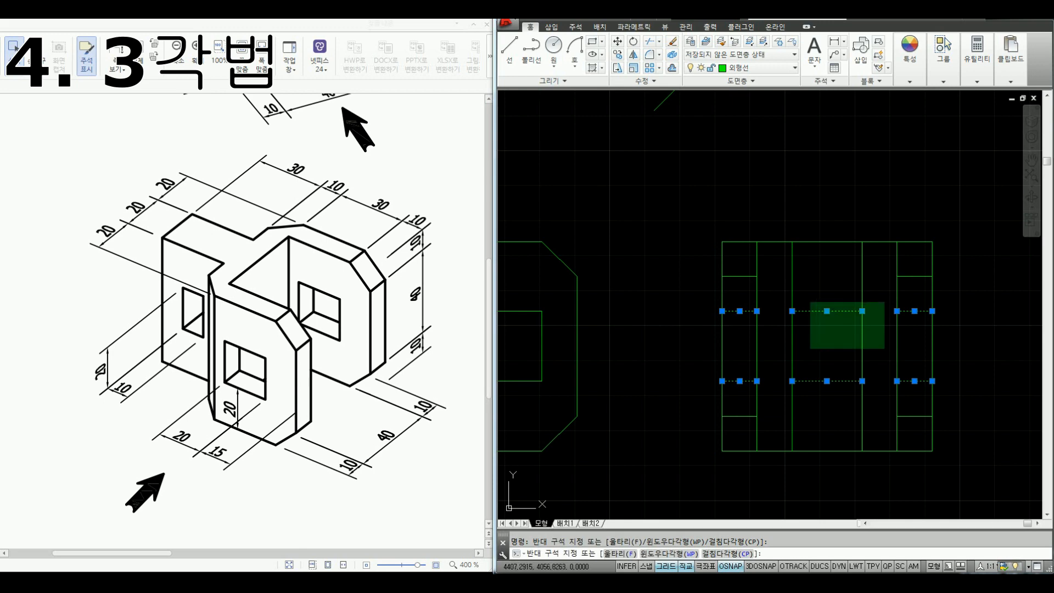
pyautogui.click(784, 283)
pyautogui.click(738, 68)
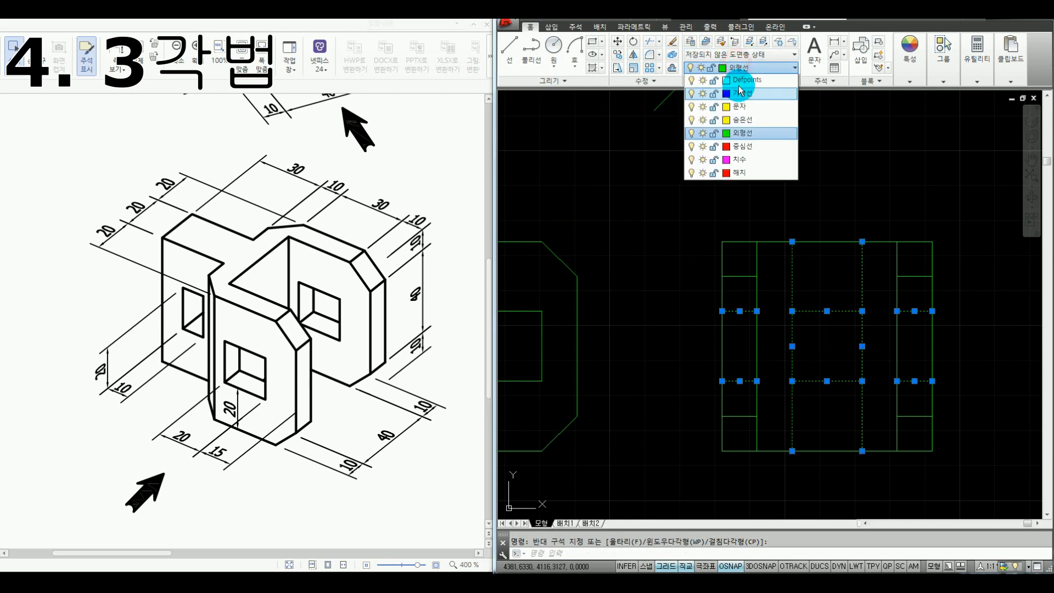
pyautogui.click(753, 136)
pyautogui.press('Escape')
# Step: Delete the mitre line and the remaining horizontal projection lines beside the top view
pyautogui.scroll(-6, 800, 235)
pyautogui.moveTo(821, 239); pyautogui.dragTo(779, 284, button='middle')
pyautogui.click(810, 246)
pyautogui.click(769, 182)
pyautogui.press('Delete')
# Step: Show the next exercise part in the reference PDF, enlarged to 500%
pyautogui.moveTo(583, 294); pyautogui.dragTo(515, 325, button='middle')
pyautogui.click(343, 488)
pyautogui.keyDown('ctrl'); pyautogui.scroll(-3, 400, 384); pyautogui.keyUp('ctrl')
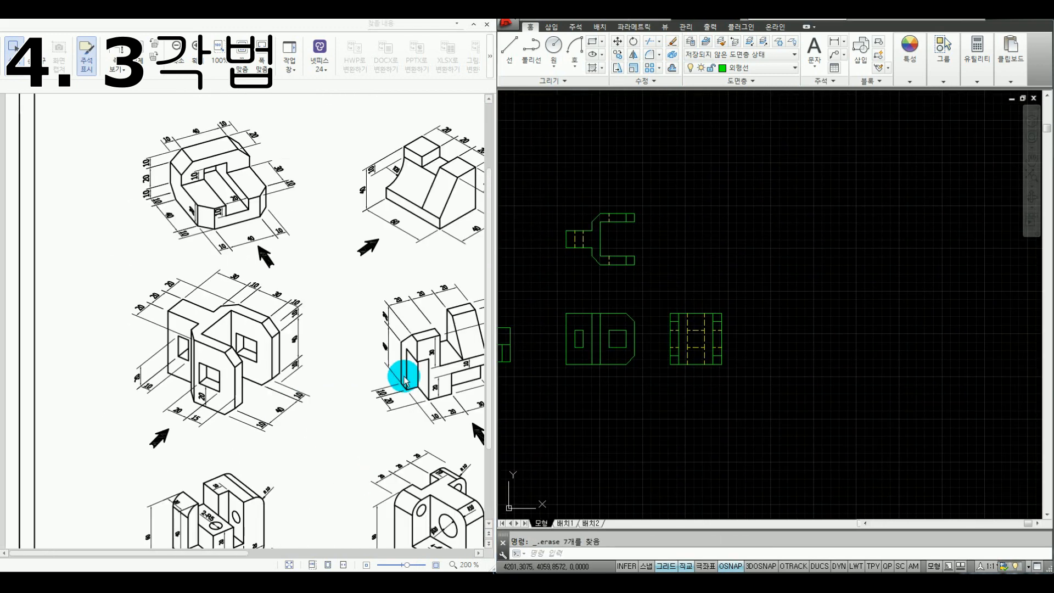
pyautogui.moveTo(245, 551)
pyautogui.mouseDown()
pyautogui.moveTo(235, 551)
pyautogui.moveTo(319, 551)
pyautogui.mouseUp()
pyautogui.click(297, 386)
pyautogui.keyDown('ctrl'); pyautogui.scroll(5, 297, 386); pyautogui.keyUp('ctrl')
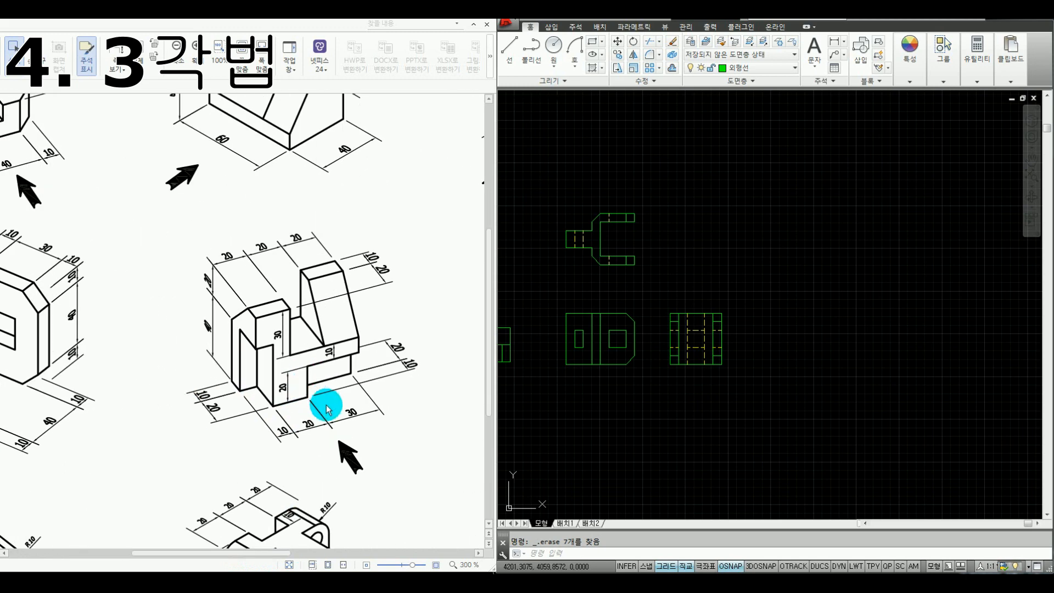
pyautogui.moveTo(252, 553); pyautogui.dragTo(260, 553)
# Step: Trace the outlines of the part's front-view faces in red over the isometric drawing
pyautogui.hotkey('ctrl', 'alt', 'd')
pyautogui.moveTo(161, 303)
pyautogui.mouseDown()
pyautogui.moveTo(193, 303)
pyautogui.moveTo(200, 394)
pyautogui.moveTo(239, 390)
pyautogui.mouseUp()
pyautogui.moveTo(248, 335)
pyautogui.mouseDown()
pyautogui.moveTo(318, 293)
pyautogui.moveTo(242, 309)
pyautogui.mouseUp()
pyautogui.moveTo(192, 245); pyautogui.dragTo(170, 303)
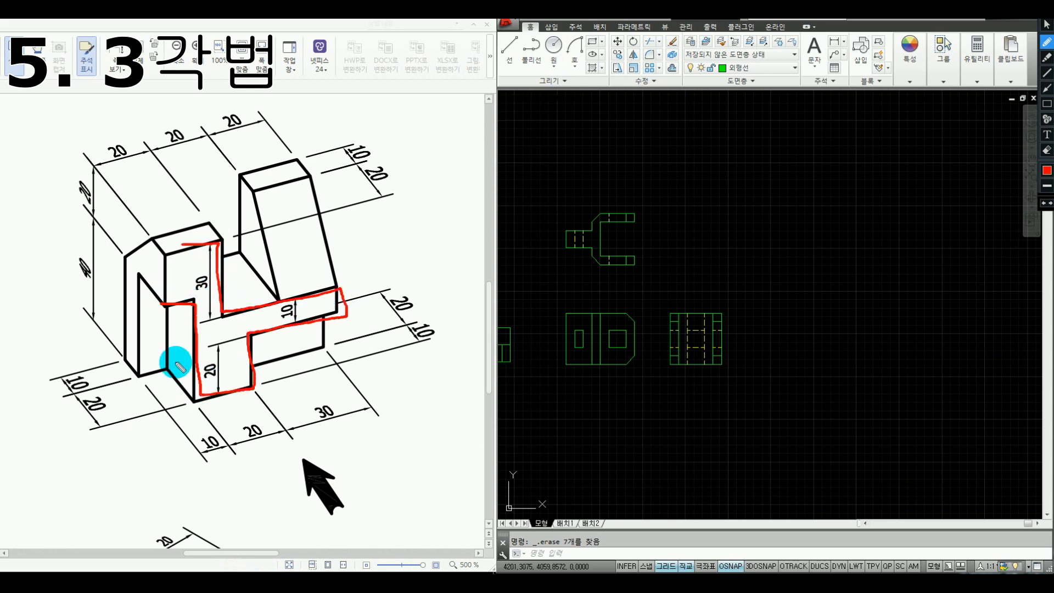
pyautogui.moveTo(167, 390)
pyautogui.mouseDown()
pyautogui.moveTo(292, 381)
pyautogui.moveTo(341, 338)
pyautogui.mouseUp()
pyautogui.moveTo(281, 297)
pyautogui.mouseDown()
pyautogui.moveTo(279, 192)
pyautogui.moveTo(331, 286)
pyautogui.moveTo(336, 317)
pyautogui.mouseUp()
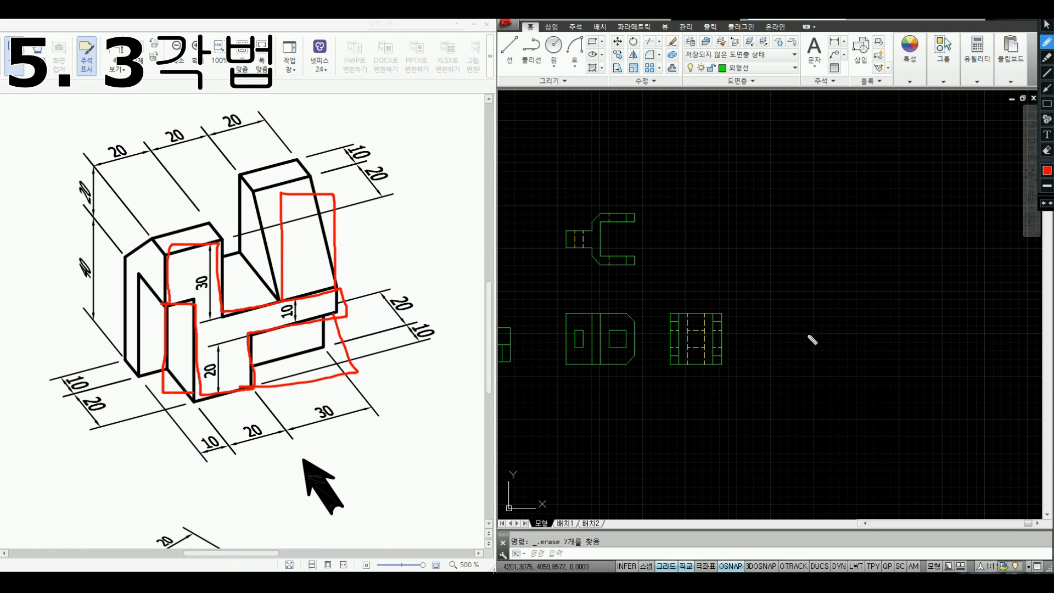
# Step: Draw a 60 by 60 rectangle as the new part's front view outline, in the empty area beside the finished views
pyautogui.moveTo(827, 313); pyautogui.dragTo(765, 318, button='middle')
pyautogui.write('rec')
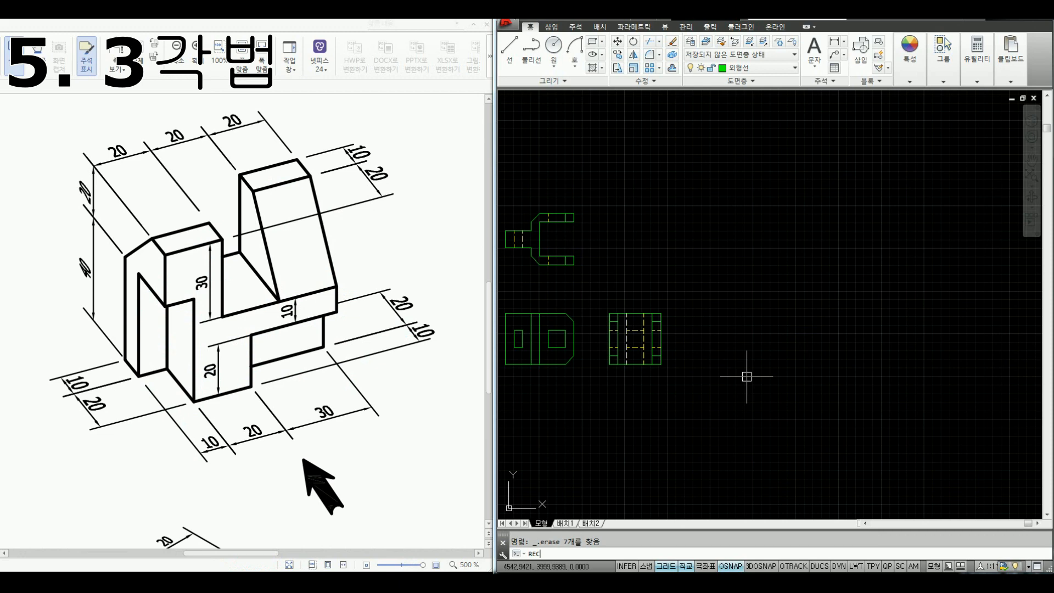
pyautogui.press('Return')
pyautogui.click(736, 371)
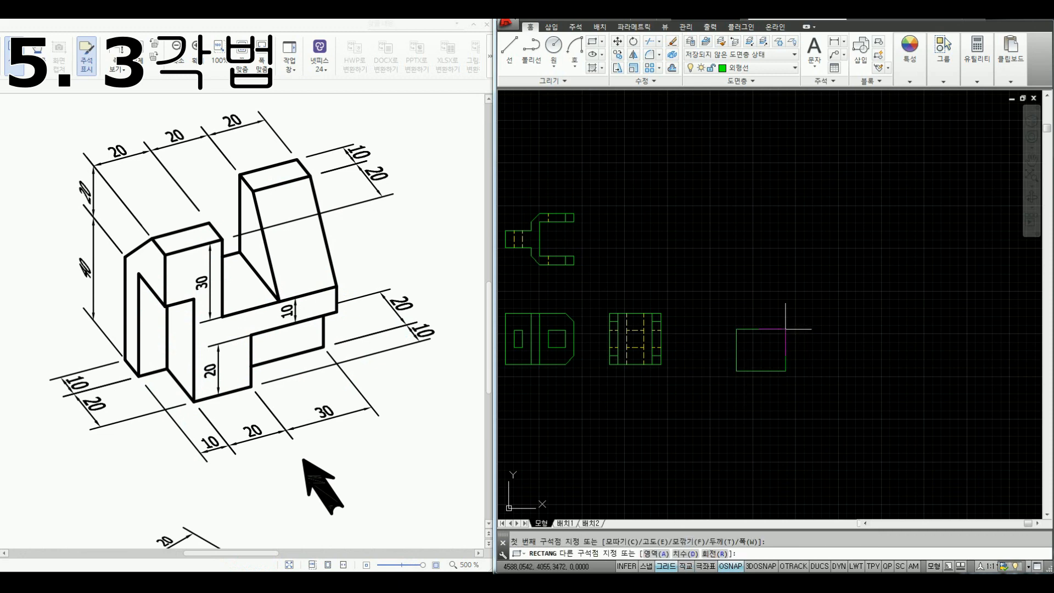
pyautogui.write('@60,')
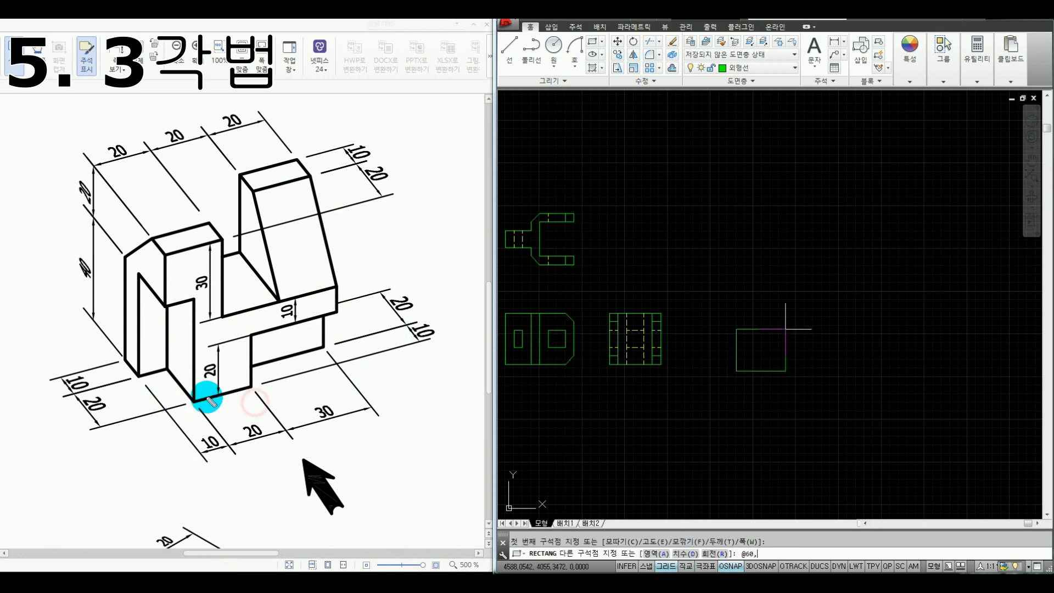
pyautogui.hotkey('ctrl', 'alt', 'g')
pyautogui.moveTo(175, 417); pyautogui.dragTo(351, 376)
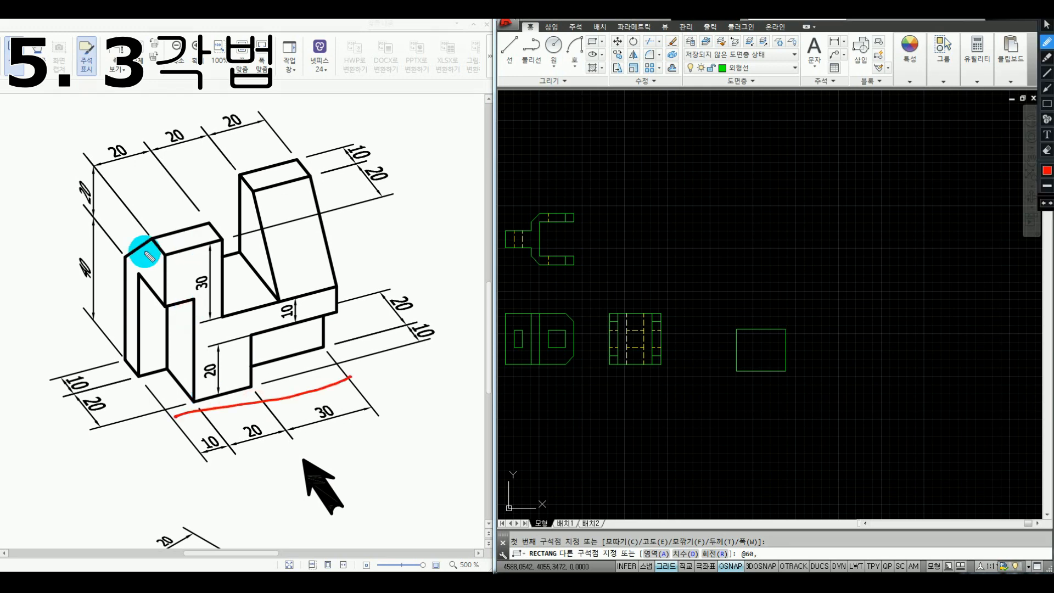
pyautogui.moveTo(191, 245); pyautogui.dragTo(174, 410)
pyautogui.hotkey('ctrl', 'alt', 'g')
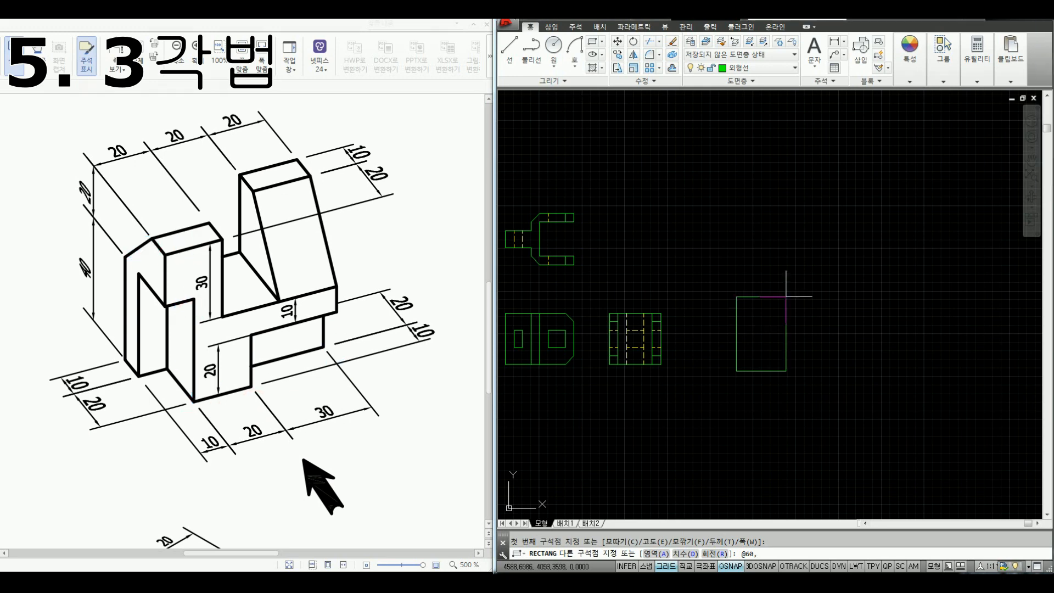
pyautogui.press('Return')
# Step: Explode the 60 by 60 rectangle into separate lines
pyautogui.click(778, 357)
pyautogui.click(778, 358)
pyautogui.write('x')
pyautogui.press('Return')
# Step: Outline the narrow 10-wide lower front face in red over the isometric drawing
pyautogui.scroll(3, 778, 354)
pyautogui.moveTo(782, 353); pyautogui.dragTo(751, 337, button='middle')
pyautogui.scroll(2, 718, 348)
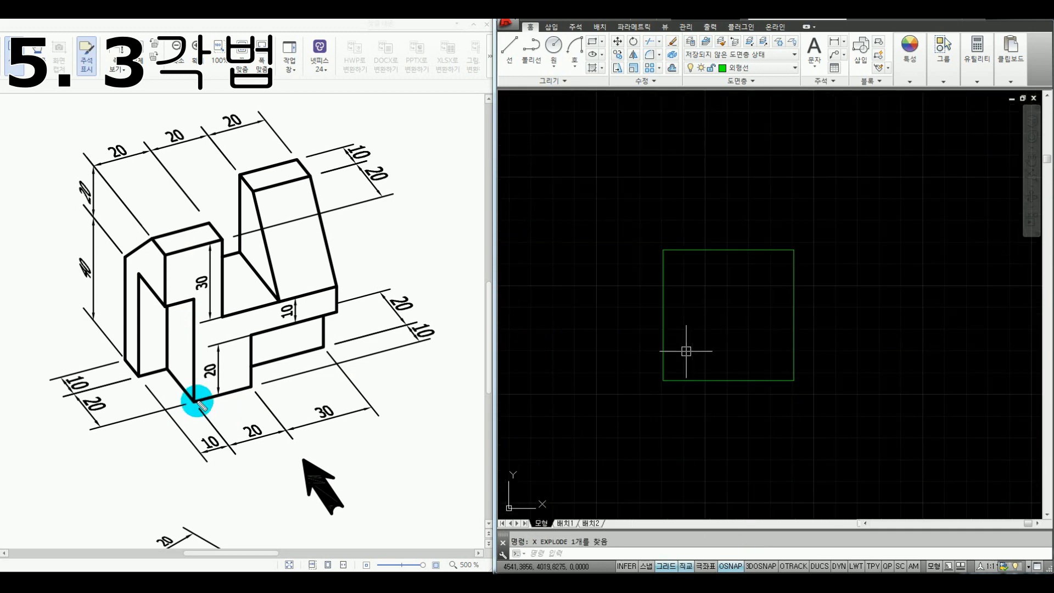
pyautogui.moveTo(195, 401)
pyautogui.mouseDown()
pyautogui.moveTo(163, 302)
pyautogui.moveTo(171, 413)
pyautogui.mouseUp()
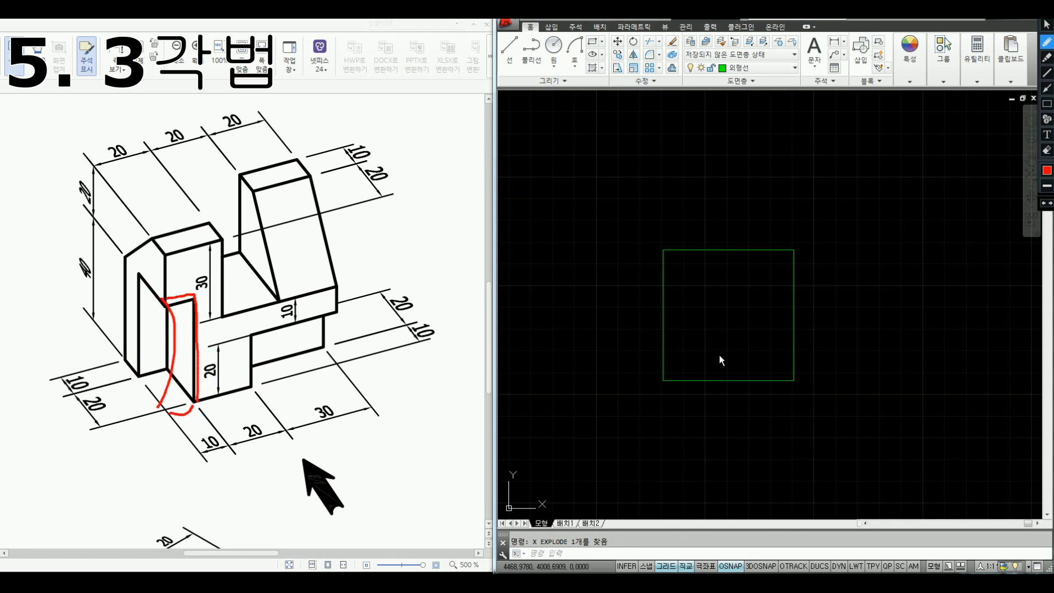
# Step: Draw a 10 by 40 rectangle inside the 60 by 60 outline, starting from its lower left corner
pyautogui.press('Escape')
pyautogui.press('Return')
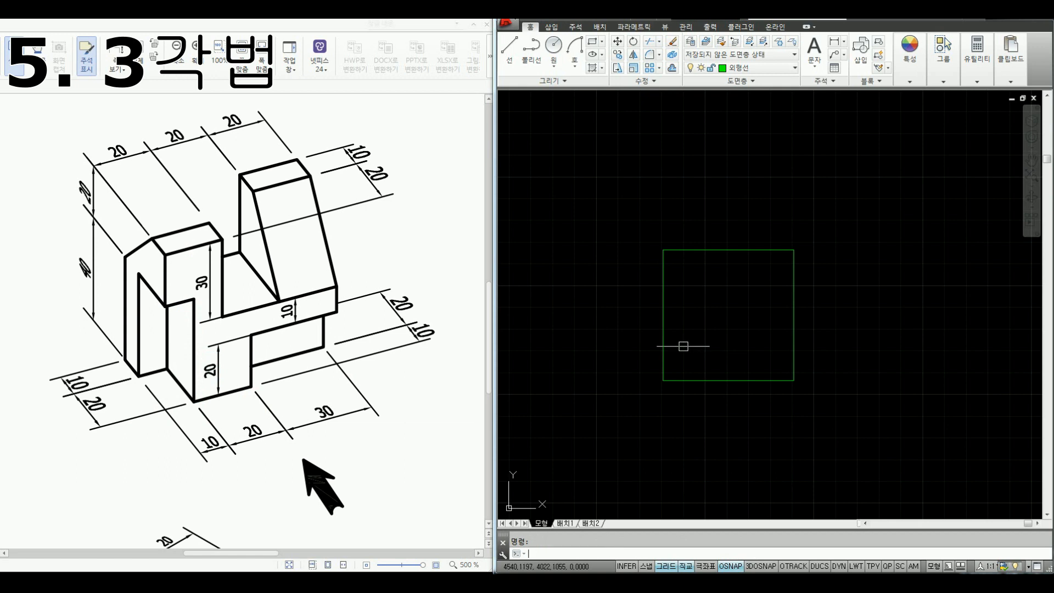
pyautogui.write('rec')
pyautogui.press('Return')
pyautogui.click(663, 380)
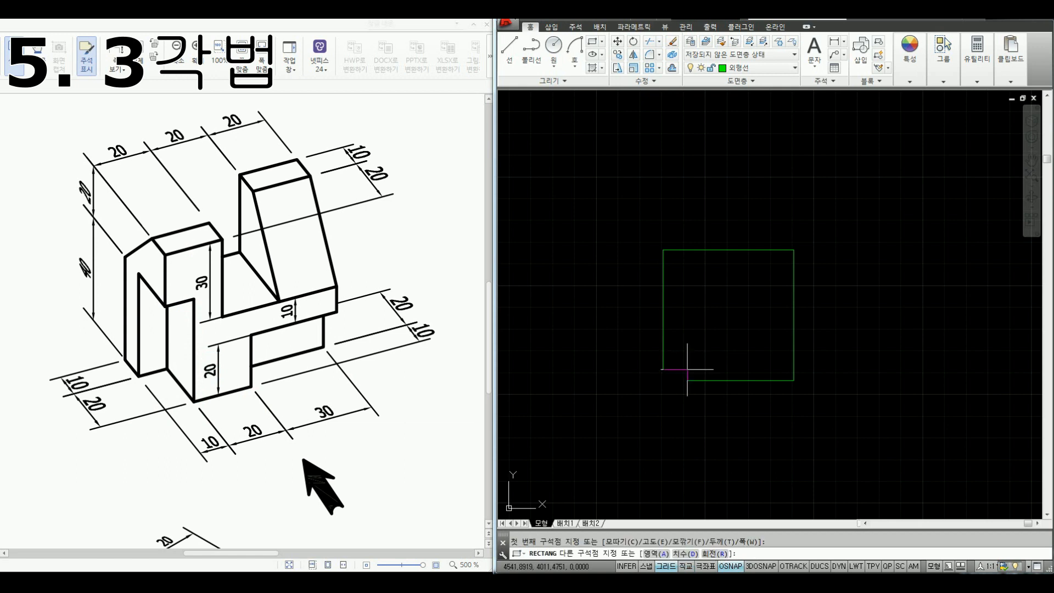
pyautogui.write('@10,40')
pyautogui.press('Return')
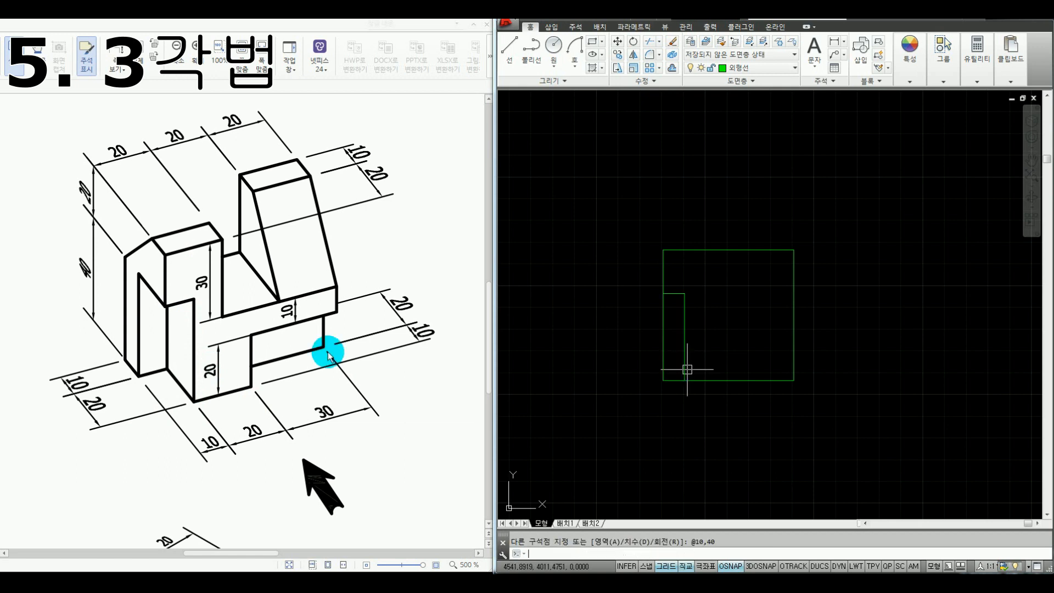
# Step: Mark the 30-wide bottom edge in red on the isometric and draw a 30 by 20 rectangle in the outline's lower right corner
pyautogui.moveTo(329, 357); pyautogui.dragTo(265, 378)
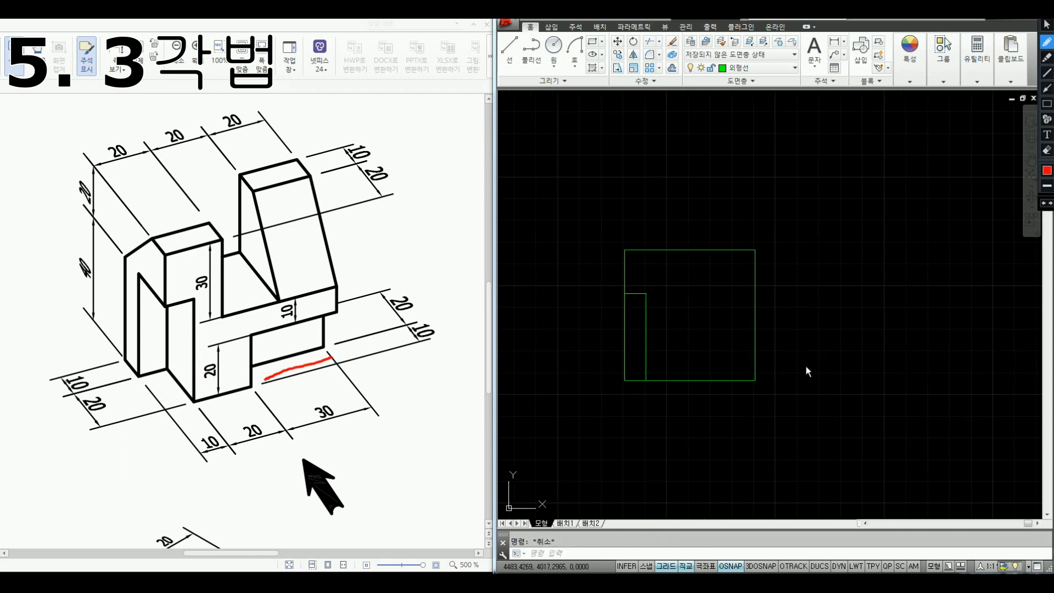
pyautogui.press('Escape')
pyautogui.click(772, 354)
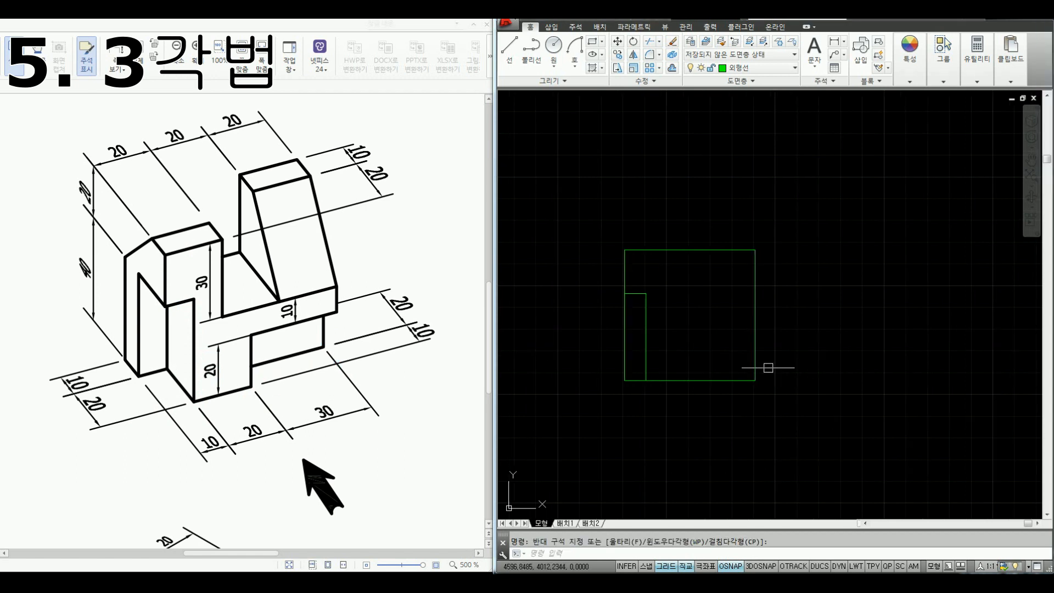
pyautogui.write('rec')
pyautogui.press('Return')
pyautogui.click(755, 380)
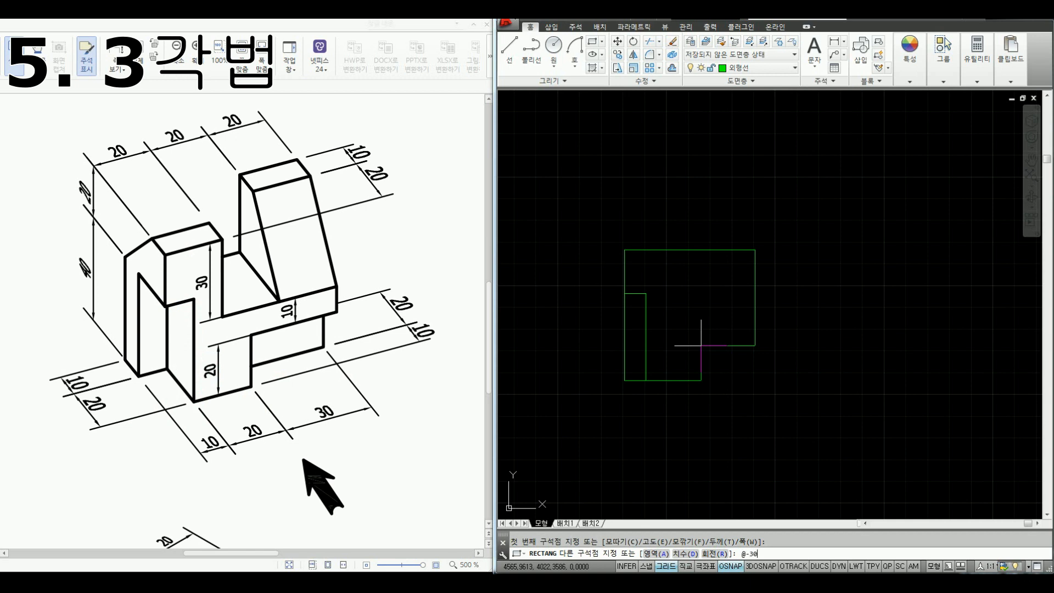
pyautogui.write('@-30,20')
pyautogui.press('Return')
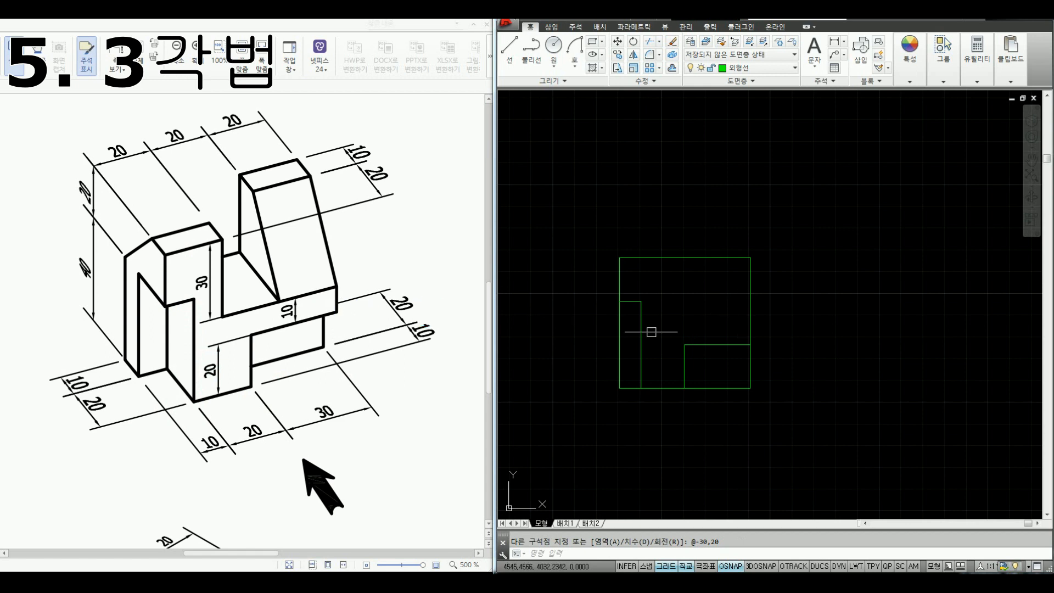
# Step: Explode the 10 by 40 and 30 by 20 rectangles into separate lines
pyautogui.click(700, 363)
pyautogui.click(617, 293)
pyautogui.press('Escape')
# Step: Offset the upper edge of the 30 by 20 rectangle upward by 10
pyautogui.press('Return')
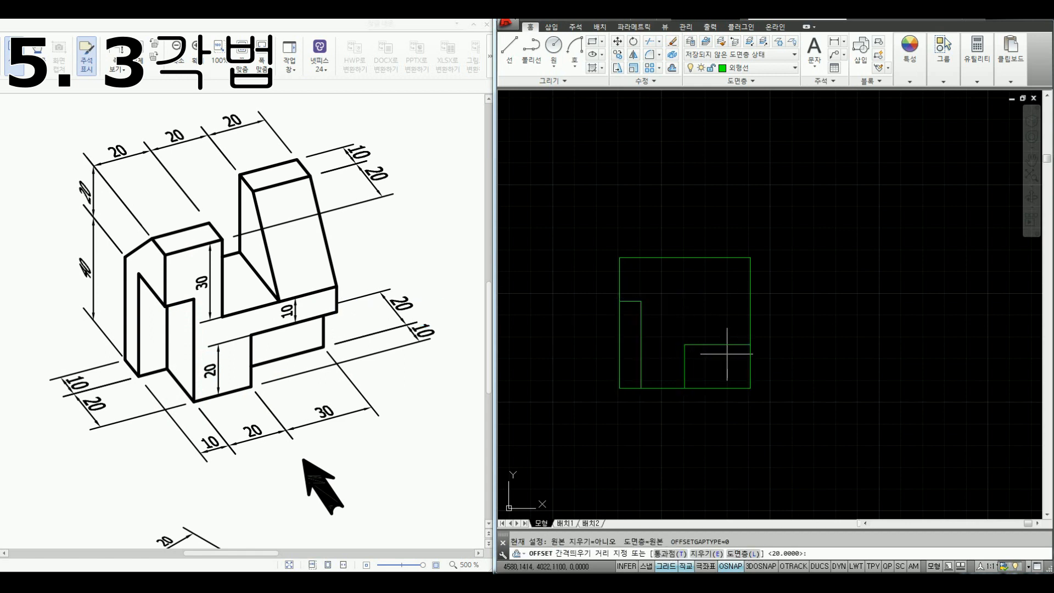
pyautogui.write('10')
pyautogui.press('Return')
pyautogui.click(727, 345)
pyautogui.click(713, 301)
pyautogui.press('Escape')
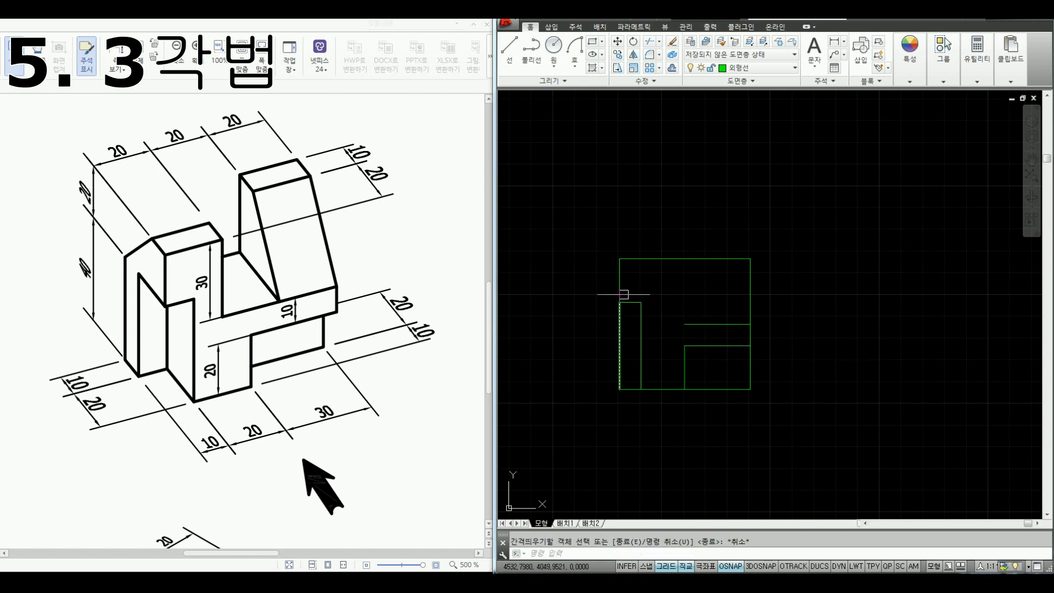
# Step: Offset the left and right edges of the 60 by 60 outline inward by 20
pyautogui.press('Return')
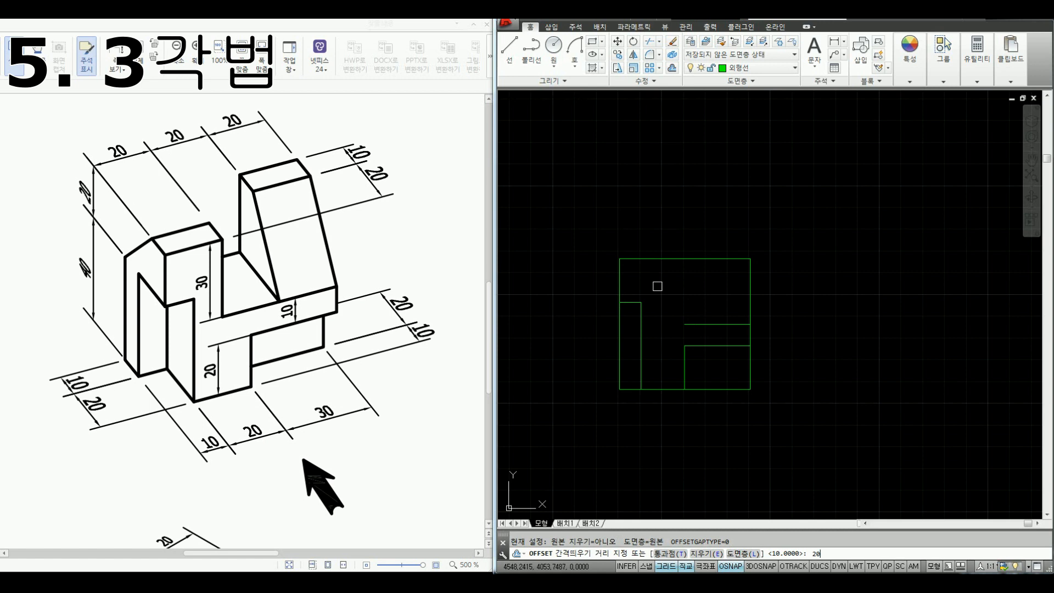
pyautogui.press('Return')
pyautogui.click(619, 278)
pyautogui.click(658, 280)
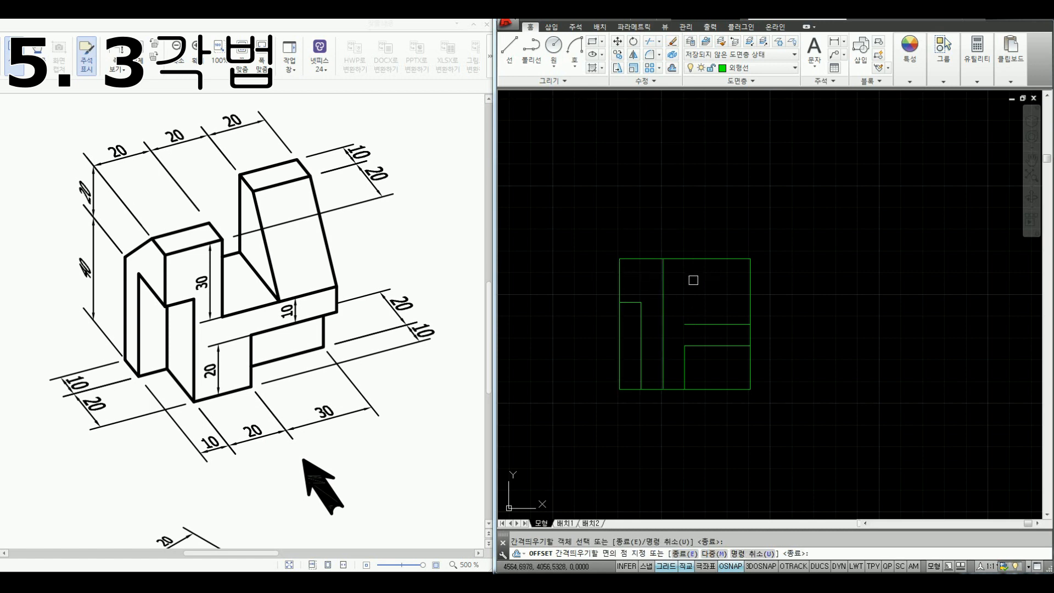
pyautogui.click(738, 282)
pyautogui.press('Return')
# Step: Trim away the outline's top edge between the two vertical offset lines
pyautogui.write('tr')
pyautogui.press('Return')
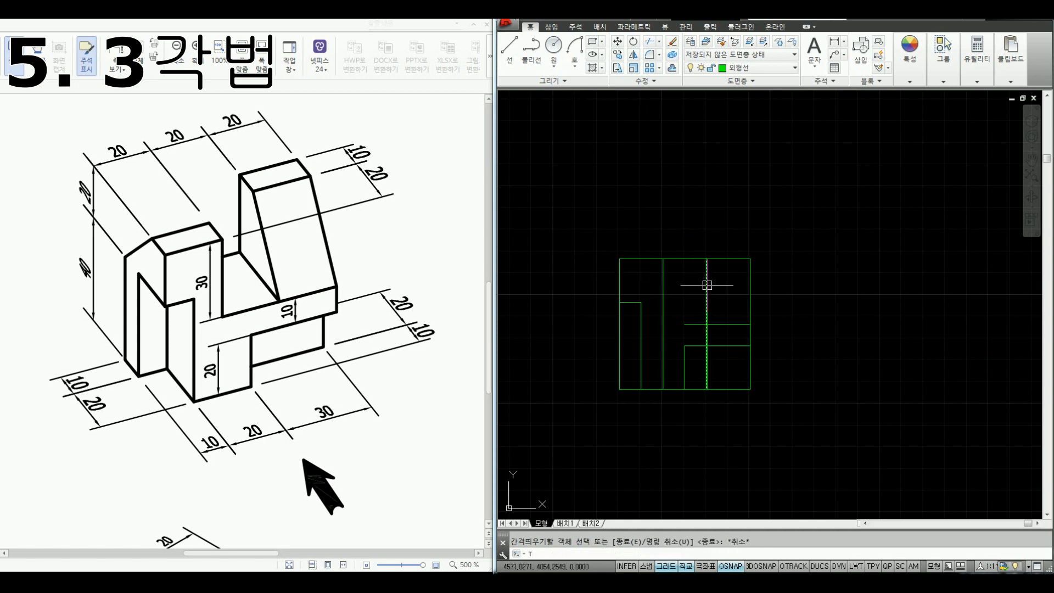
pyautogui.click(663, 280)
pyautogui.press('Return')
pyautogui.click(681, 258)
pyautogui.press('Escape')
# Step: Trim the right vertical offset line below the horizontal offset line
pyautogui.moveTo(712, 314); pyautogui.dragTo(701, 306, button='middle')
pyautogui.write('tr')
pyautogui.press('Return')
pyautogui.click(713, 317)
pyautogui.press('Return')
pyautogui.click(695, 326)
pyautogui.press('Escape')
# Step: Join the horizontal offset line and the left vertical offset line into a sharp corner with Fillet
pyautogui.write('f')
pyautogui.press('Return')
pyautogui.click(683, 316)
pyautogui.click(652, 294)
pyautogui.press('Escape')
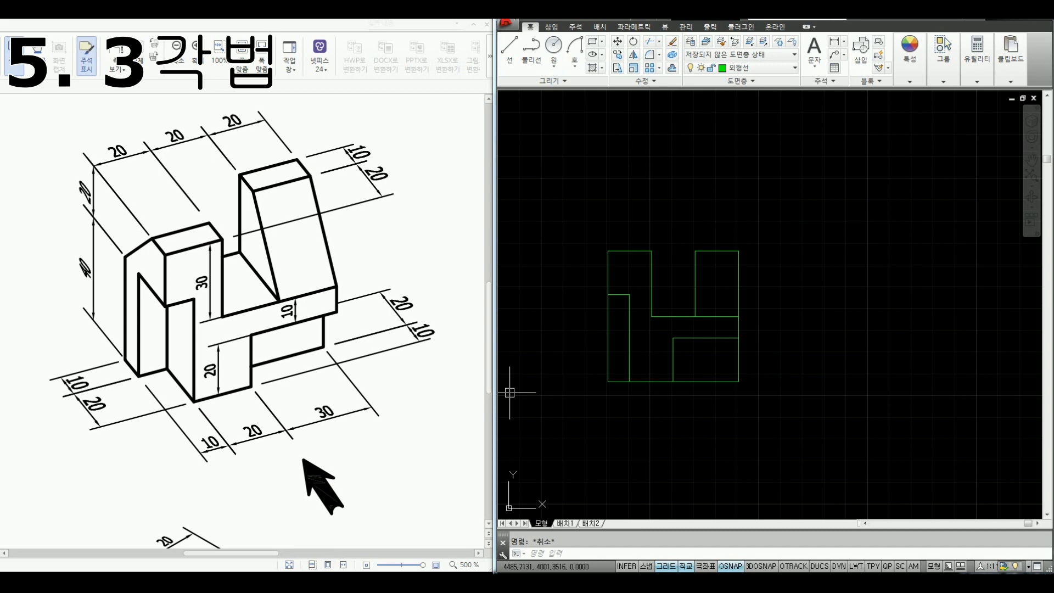
# Step: Switch to Inventor and examine the fifth part's model (5번.ipt) by orbiting it and viewing its front-view face straight on
pyautogui.click(286, 582)
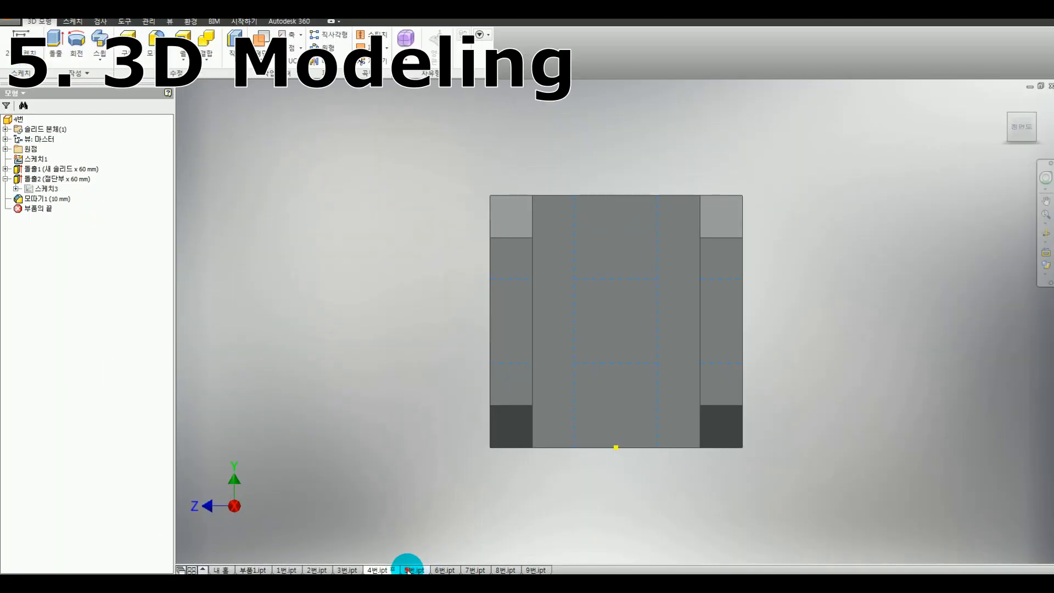
pyautogui.click(407, 569)
pyautogui.click(1029, 132)
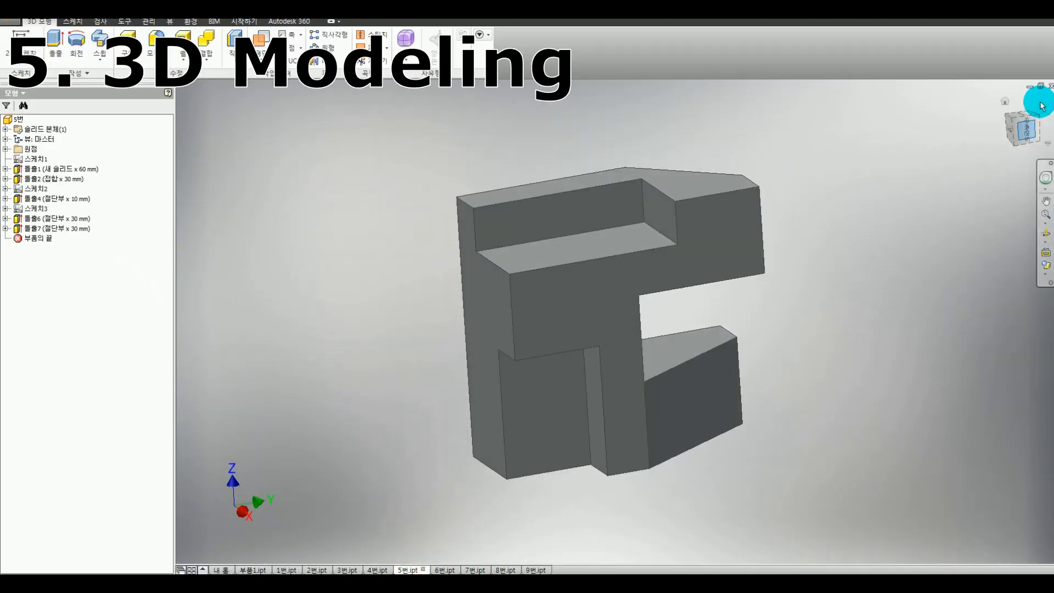
pyautogui.click(1042, 105)
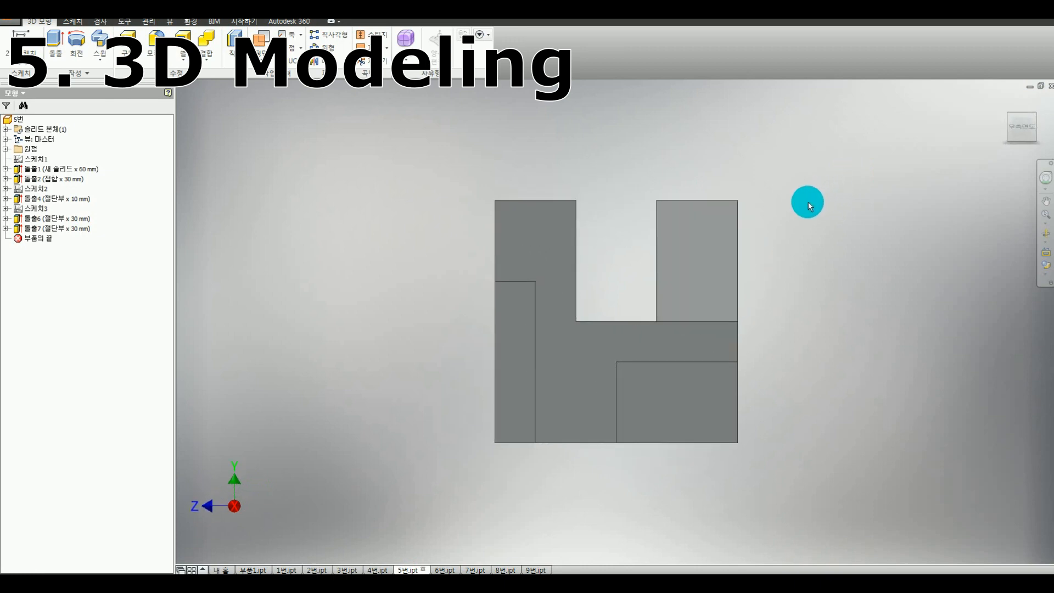
pyautogui.keyDown('shift'); pyautogui.moveTo(675, 233); pyautogui.dragTo(781, 285, button='middle'); pyautogui.keyUp('shift')
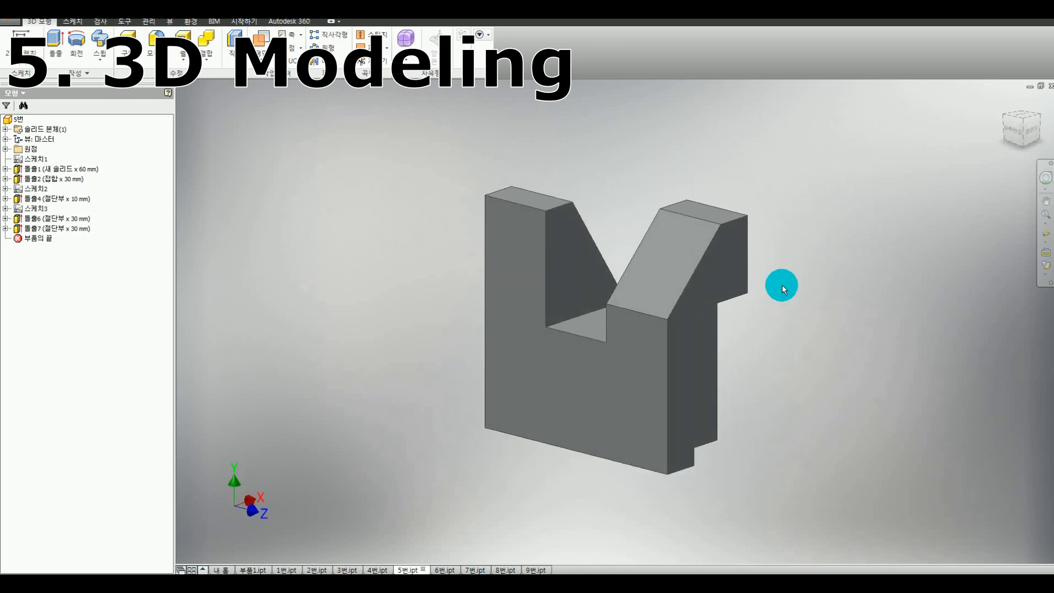
pyautogui.click(656, 320)
pyautogui.keyDown('shift'); pyautogui.moveTo(783, 322); pyautogui.dragTo(593, 308, button='middle'); pyautogui.keyUp('shift')
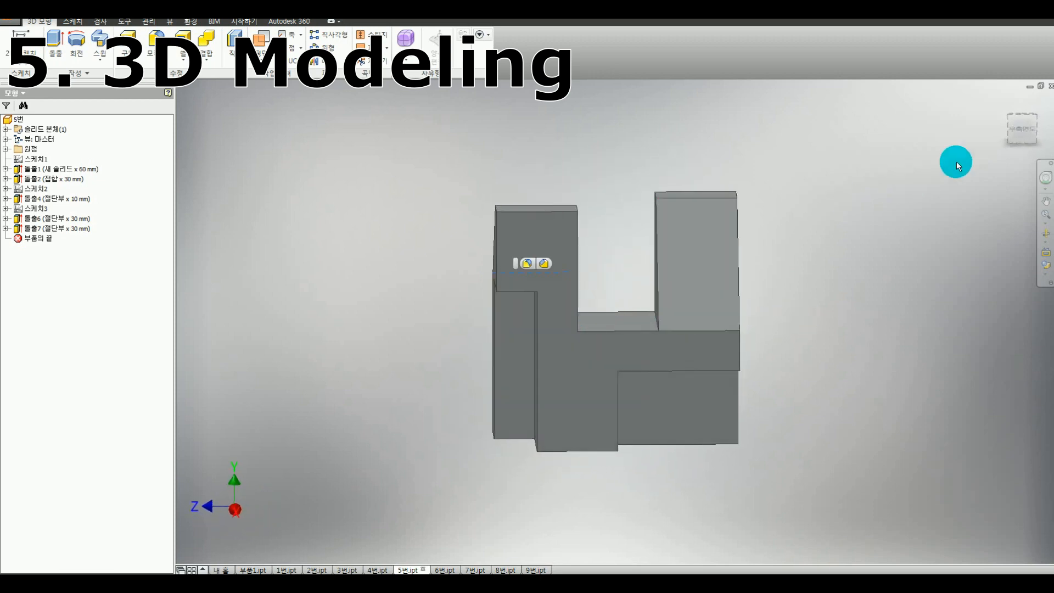
pyautogui.click(1019, 133)
pyautogui.scroll(-5, 569, 277)
pyautogui.scroll(5, 576, 297)
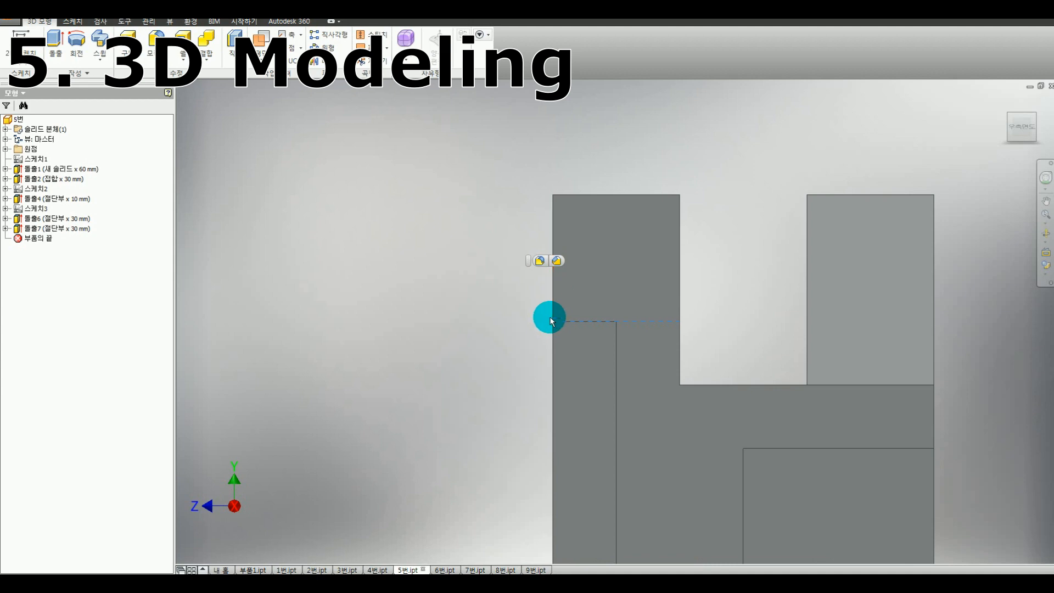
# Step: Mark the hidden horizontal edge at the top of the 10-wide block in red on the model, then clear the marking
pyautogui.hotkey('ctrl', 'alt', 'd')
pyautogui.moveTo(555, 321); pyautogui.dragTo(646, 322)
pyautogui.click(599, 320)
pyautogui.moveTo(649, 321); pyautogui.dragTo(652, 321)
pyautogui.click(659, 321)
pyautogui.click(667, 322)
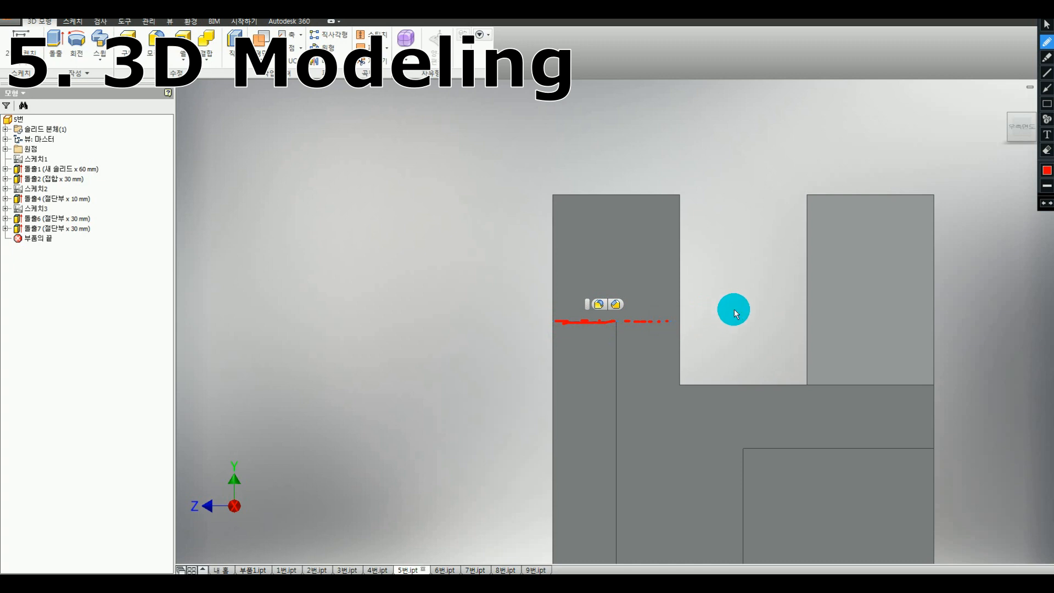
pyautogui.press('Escape')
pyautogui.scroll(-3, 758, 318)
pyautogui.moveTo(741, 317); pyautogui.dragTo(677, 310, button='middle')
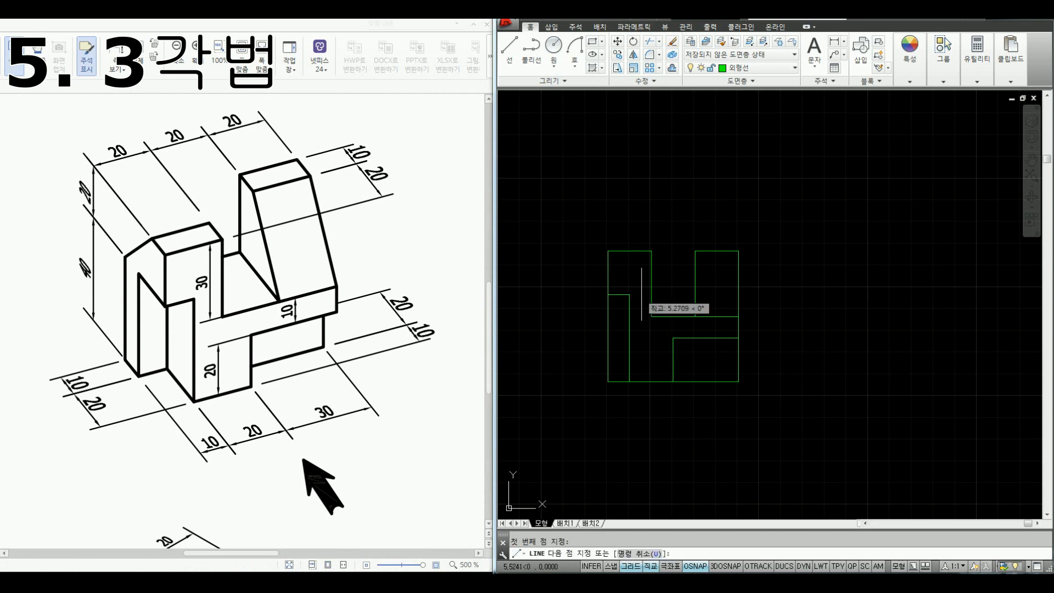
# Step: Back in AutoCAD, draw a line from the 10-wide block's top corner to the notch edge and assign it to the hidden-line layer
pyautogui.click(651, 295)
pyautogui.press('Return')
pyautogui.click(640, 295)
pyautogui.click(769, 68)
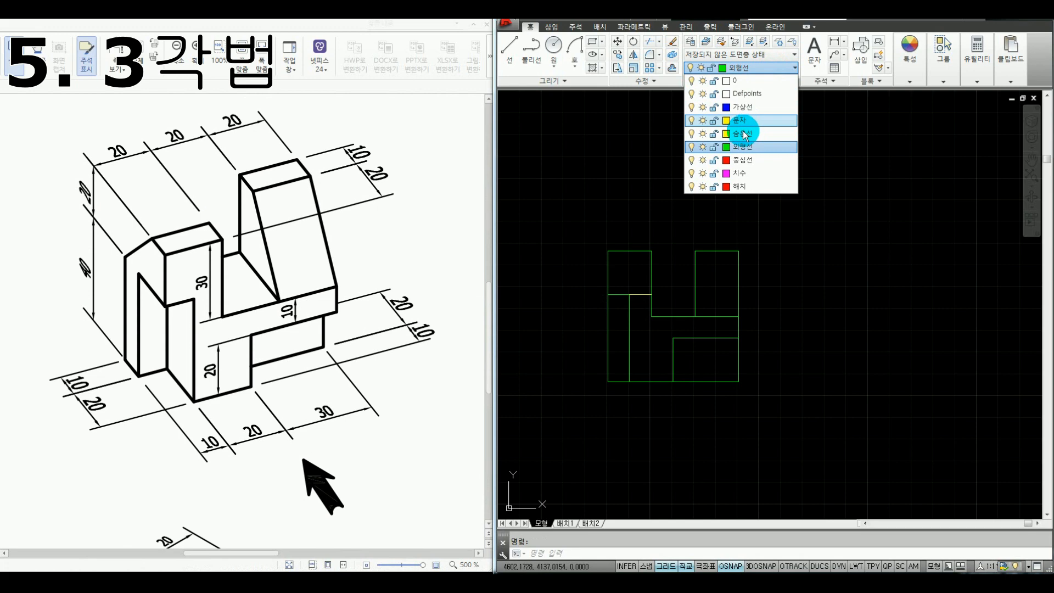
pyautogui.click(742, 133)
pyautogui.press('Escape')
pyautogui.moveTo(682, 179); pyautogui.dragTo(715, 301, button='middle')
pyautogui.scroll(-2, 693, 219)
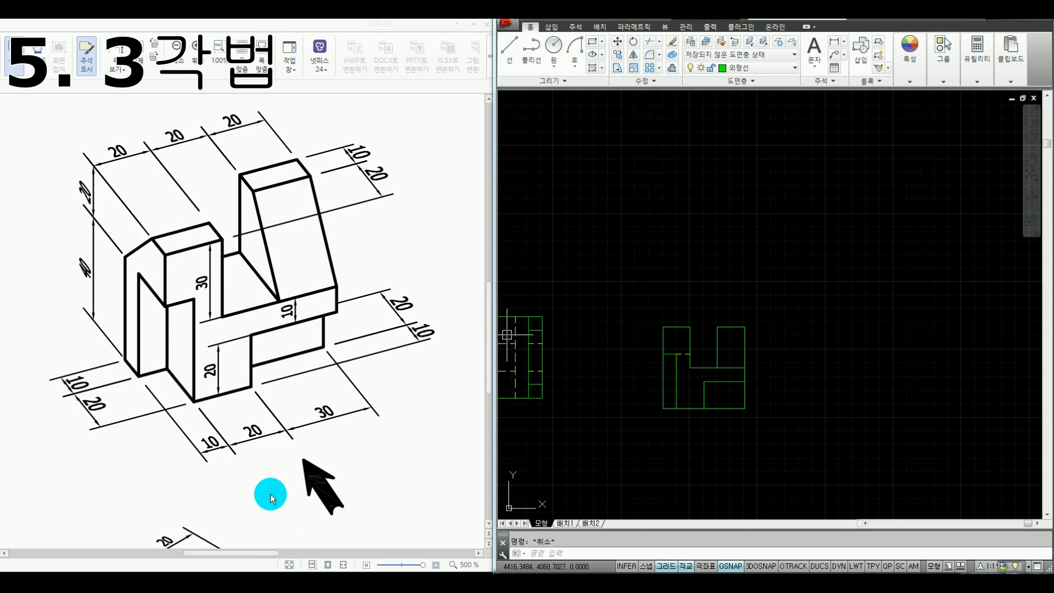
# Step: Draw a vertical projection line upward from the front view's top left corner
pyautogui.hotkey('ctrl', 'alt', 'd')
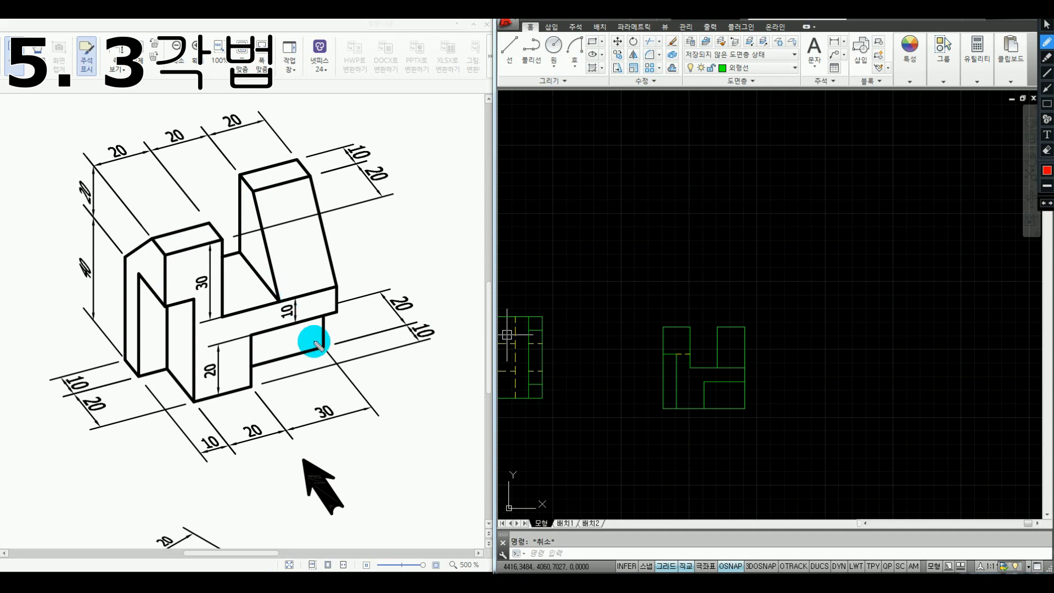
pyautogui.click(667, 292)
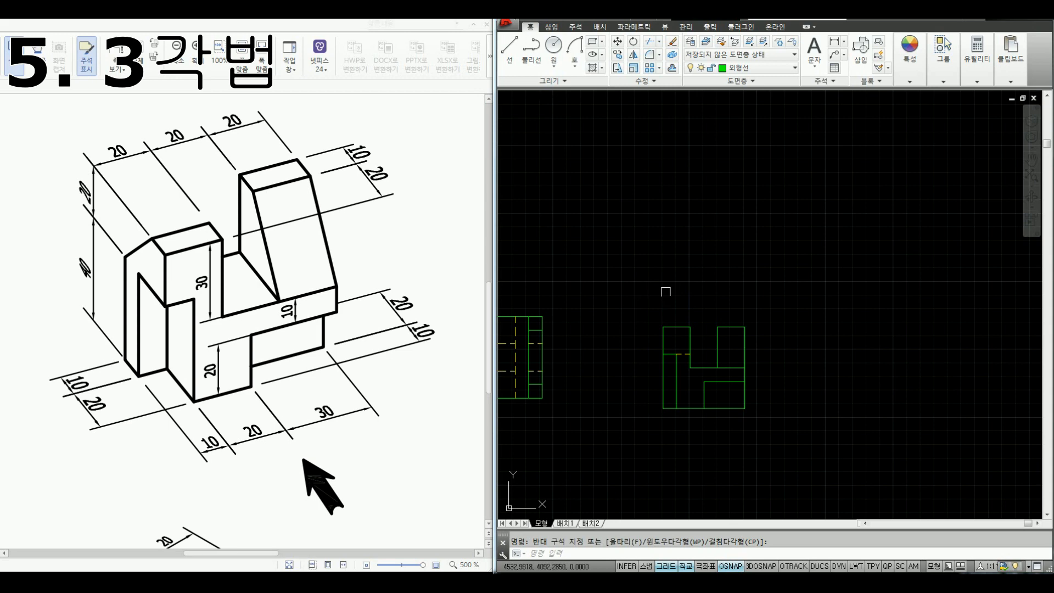
pyautogui.write('l')
pyautogui.press('space')
pyautogui.click(663, 327)
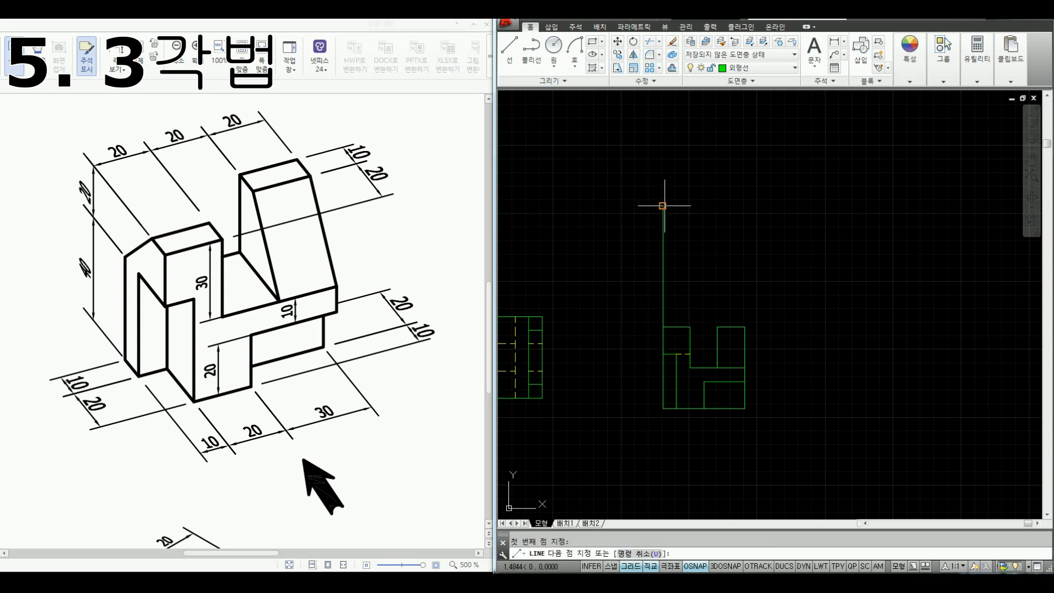
pyautogui.click(663, 206)
pyautogui.press('Escape')
# Step: Mark the 10 and 20 depth dimensions in red and draw a 60 by 30 top view rectangle from the projection line
pyautogui.write('rec')
pyautogui.press('F8')
pyautogui.press('space')
pyautogui.click(663, 273)
pyautogui.hotkey('ctrl', 'alt', 'd')
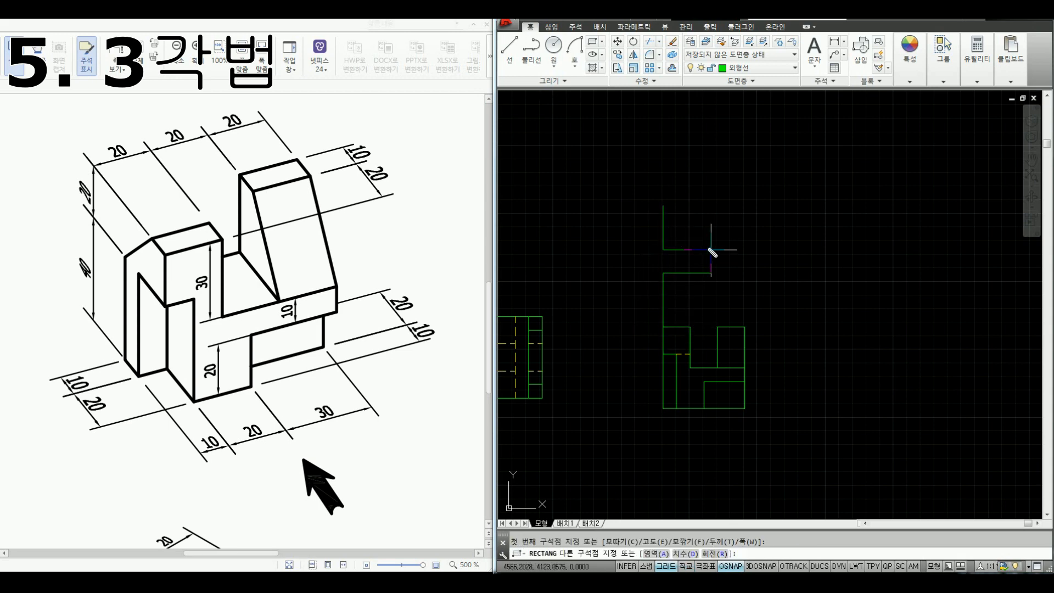
pyautogui.moveTo(131, 216); pyautogui.dragTo(157, 254)
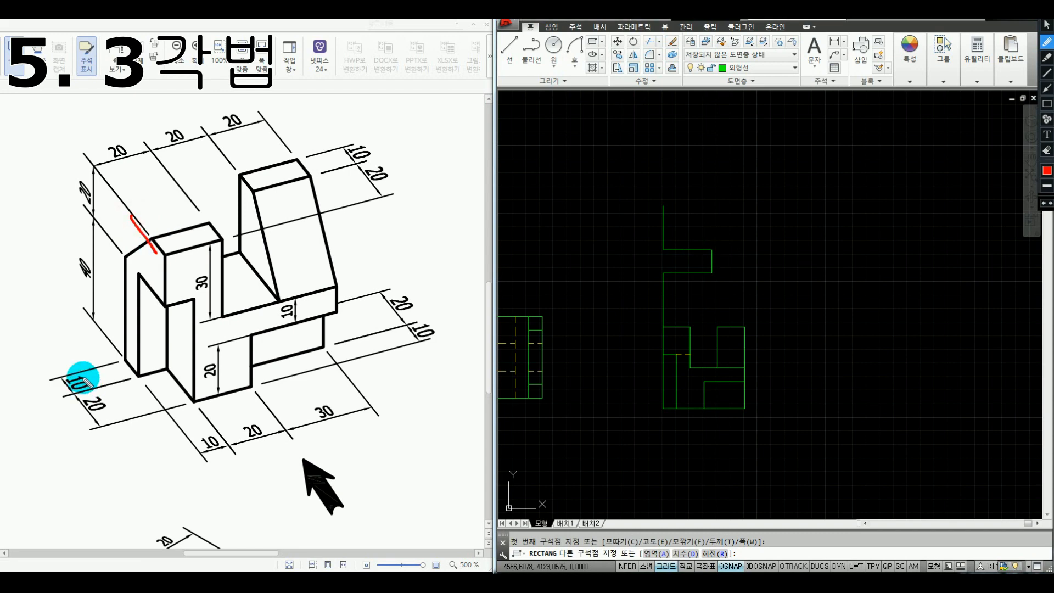
pyautogui.moveTo(97, 379); pyautogui.dragTo(82, 378)
pyautogui.moveTo(169, 263); pyautogui.dragTo(339, 205)
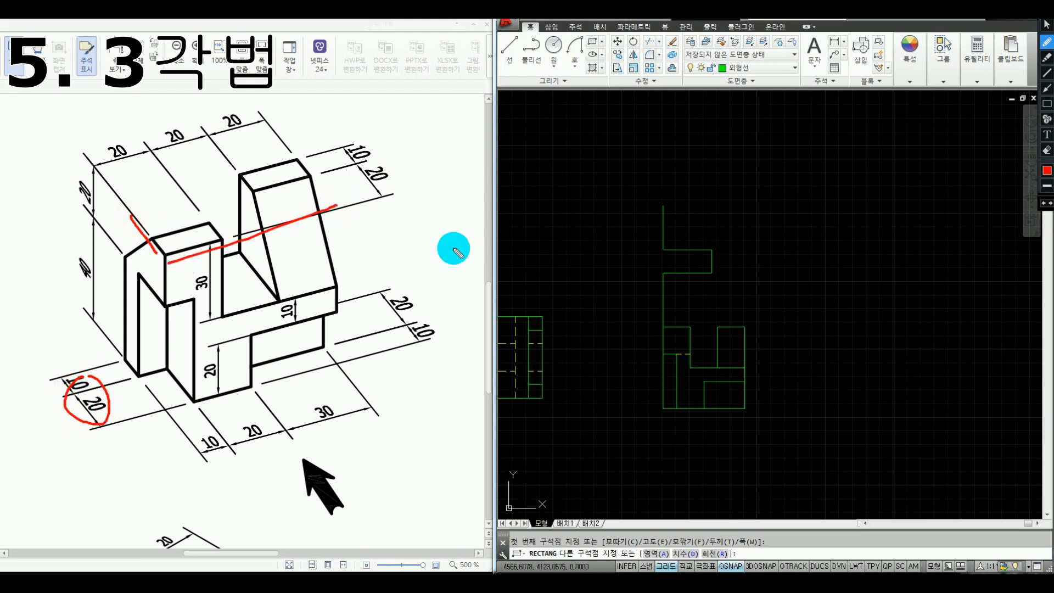
pyautogui.hotkey('ctrl', 'alt', 'd')
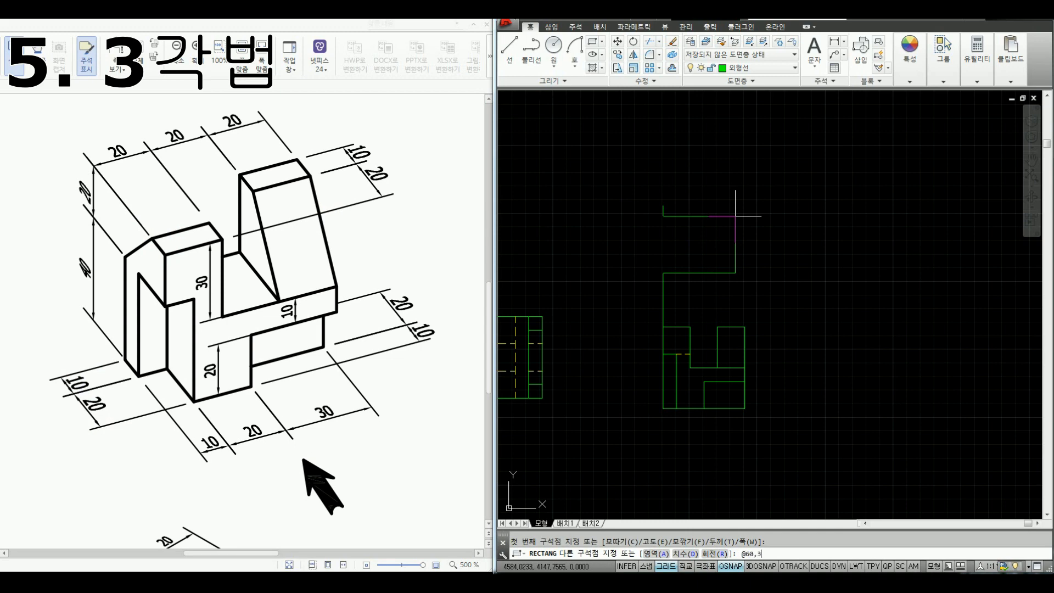
pyautogui.write('0')
pyautogui.press('Return')
pyautogui.press('Escape')
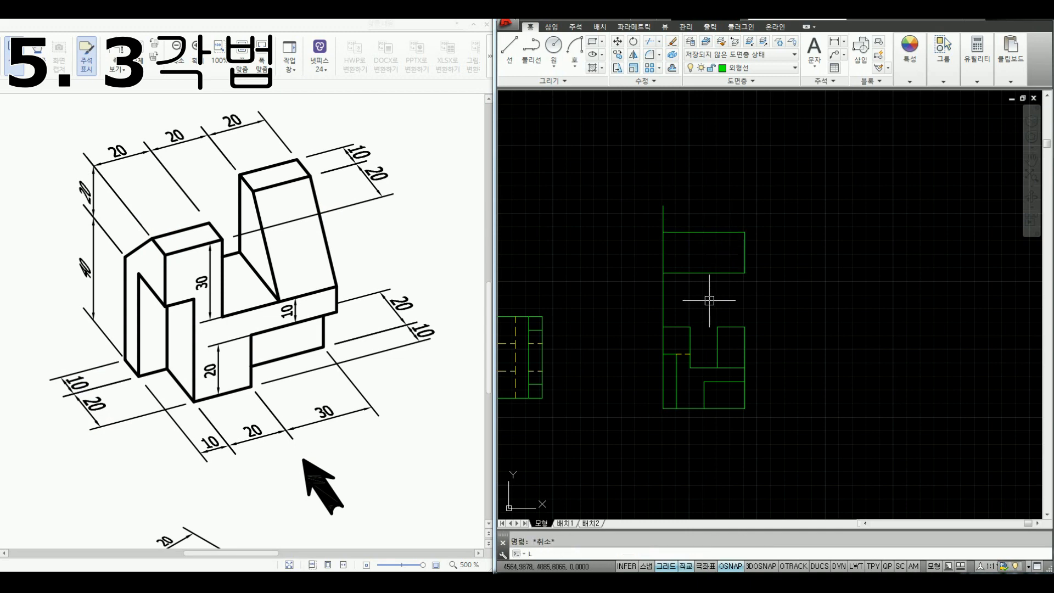
# Step: Project both notch edges from the front view up to the top view rectangle's upper edge with vertical lines
pyautogui.write('l')
pyautogui.press('Return')
pyautogui.click(691, 327)
pyautogui.click(690, 232)
pyautogui.press('Return')
pyautogui.press('Return')
pyautogui.click(717, 327)
pyautogui.click(717, 232)
pyautogui.press('Return')
# Step: Trim the projection lines between the front and top views and erase the leftover piece above the top view
pyautogui.write('tr')
pyautogui.press('Return')
pyautogui.click(728, 272)
pyautogui.press('Return')
pyautogui.click(732, 284)
pyautogui.click(633, 291)
pyautogui.press('Return')
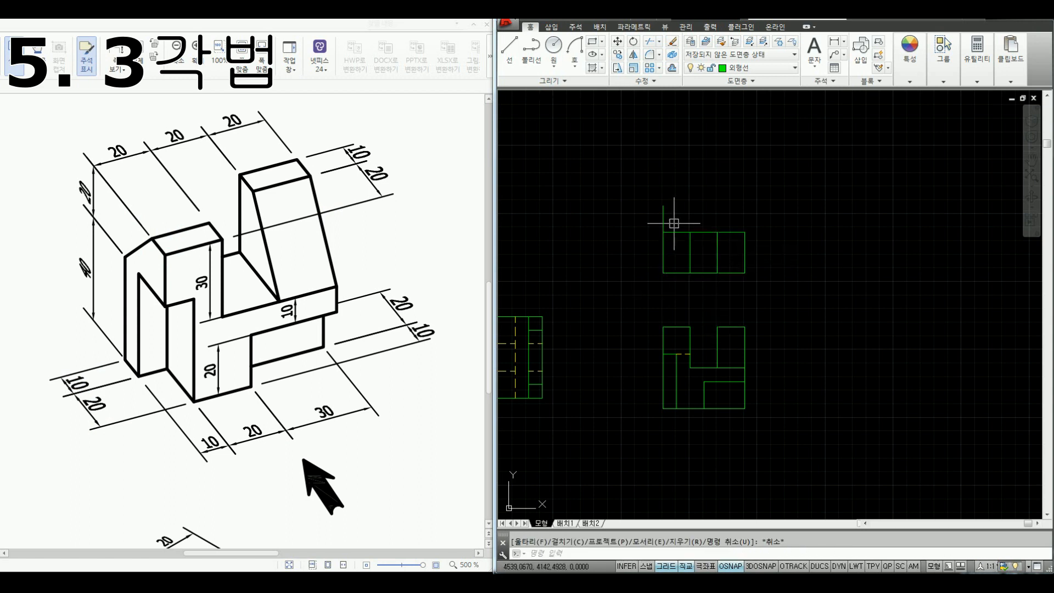
pyautogui.click(671, 224)
pyautogui.click(658, 210)
pyautogui.press('Delete')
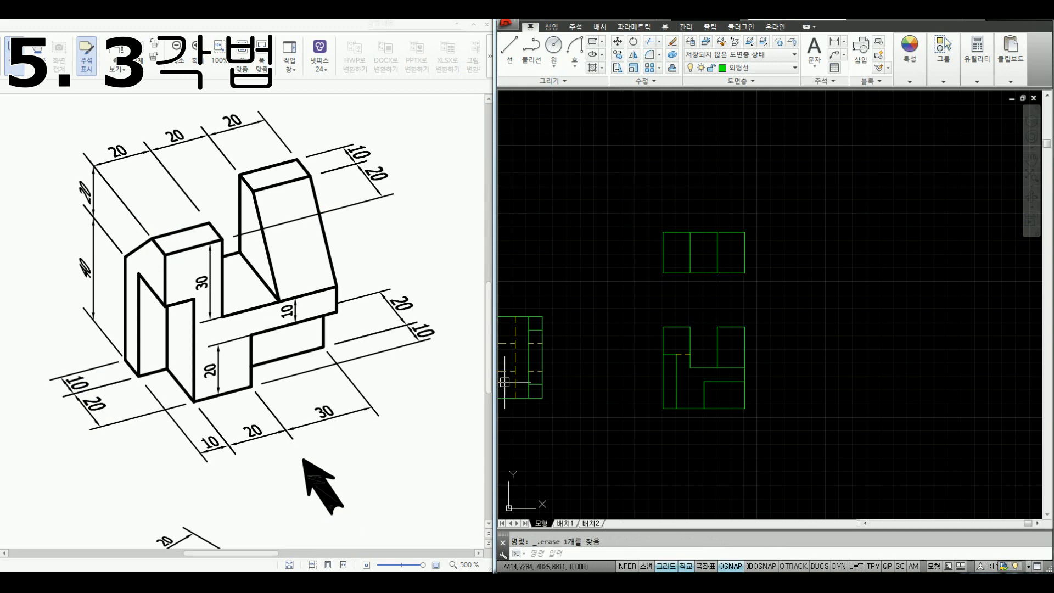
# Step: Explode the 60 by 30 top view rectangle into separate lines
pyautogui.click(669, 265)
pyautogui.write('x')
pyautogui.press('Return')
pyautogui.press('Escape')
# Step: Offset the top view's lower edge upward by 10 twice, giving lines 10 and 20 above it
pyautogui.write('o')
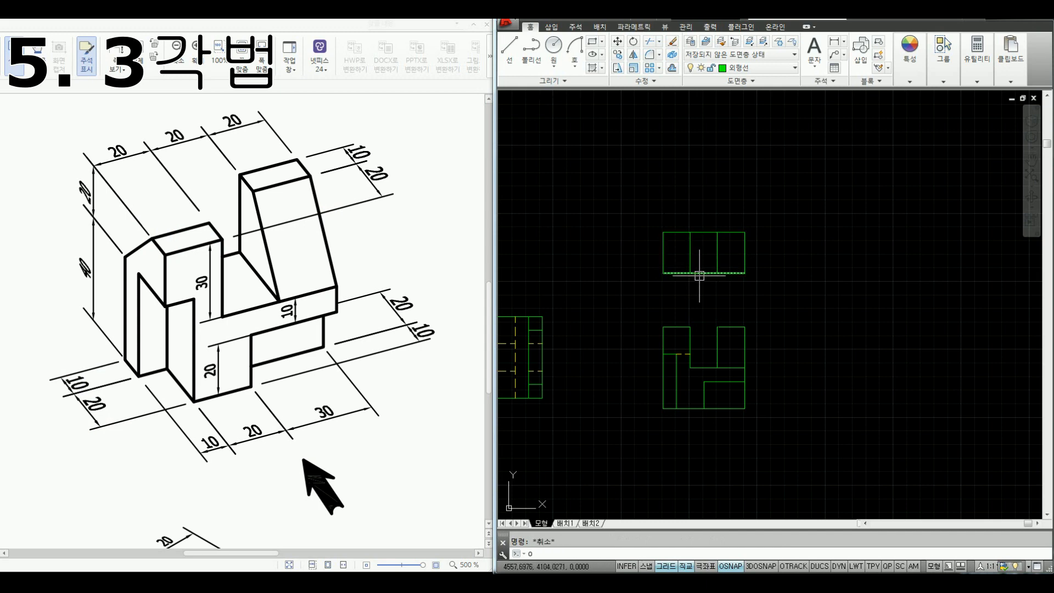
pyautogui.press('Return')
pyautogui.write('10')
pyautogui.press('Return')
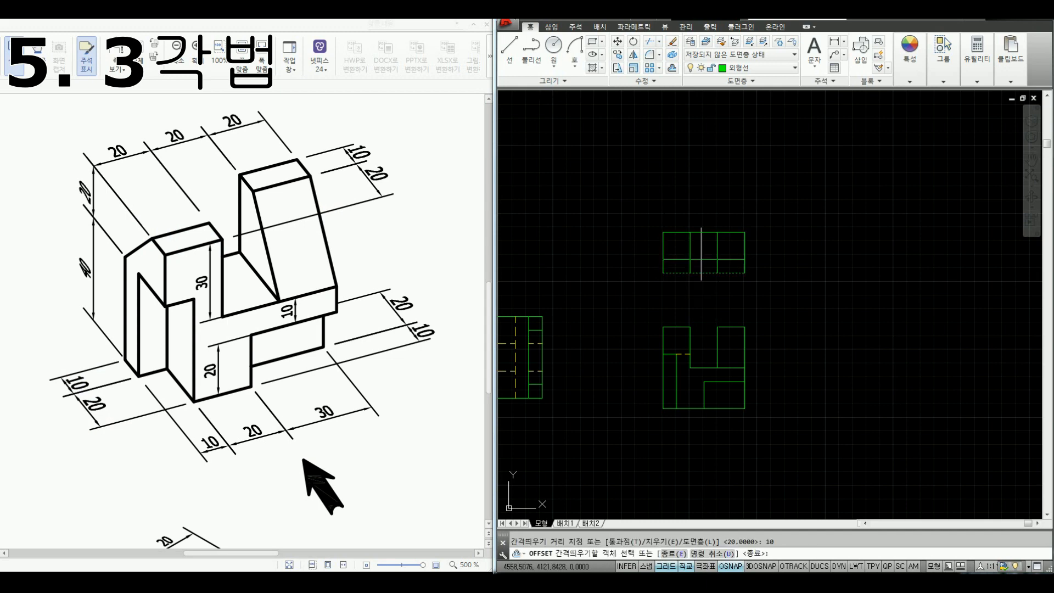
pyautogui.press('Escape')
# Step: Trim the offset lines so the 10 line stays only in the left bay and the 20 line only in the right bay
pyautogui.write('tr')
pyautogui.press('Return')
pyautogui.click(707, 253)
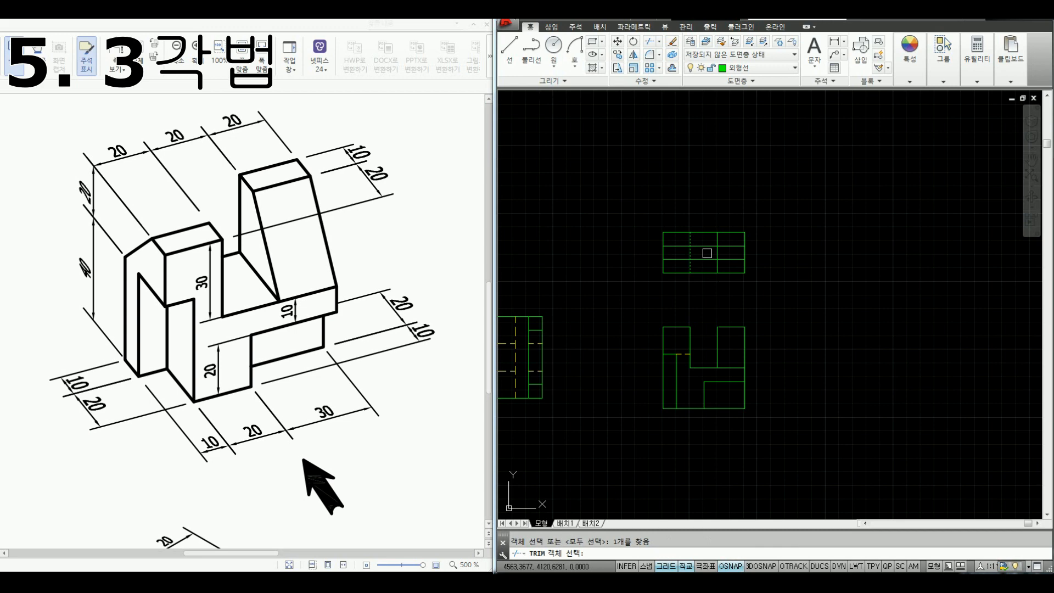
pyautogui.scroll(2, 707, 253)
pyautogui.press('Return')
pyautogui.click(715, 262)
pyautogui.press('Return')
pyautogui.press('Return')
pyautogui.click(723, 254)
pyautogui.press('Return')
pyautogui.click(714, 242)
pyautogui.press('Escape')
pyautogui.scroll(-1, 746, 313)
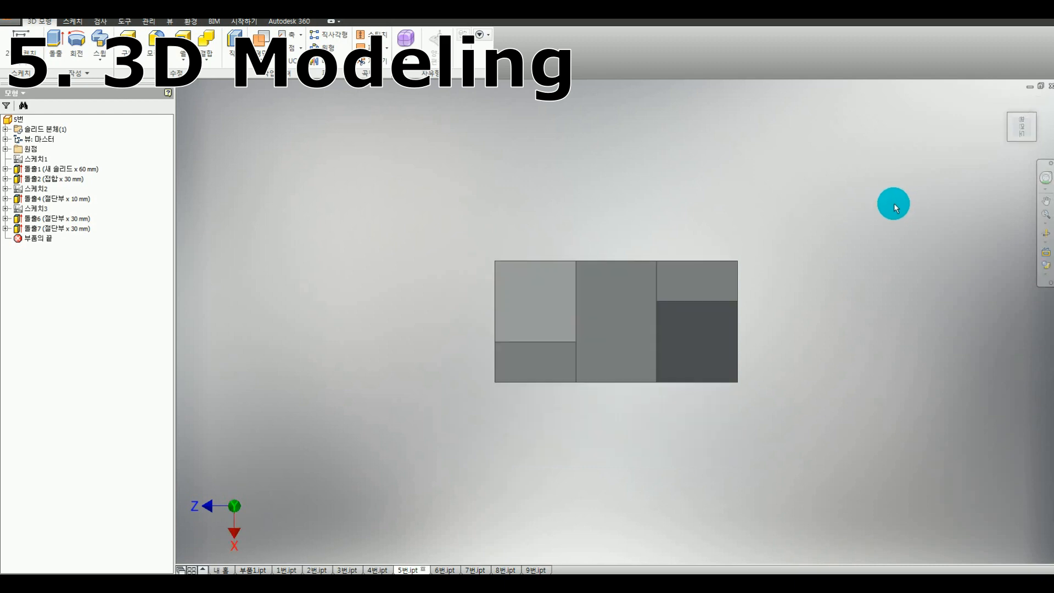
# Step: Switch to the Inventor model 5번.ipt, select the recess edges on its underside and return to the top view
pyautogui.moveTo(795, 275); pyautogui.dragTo(701, 207)
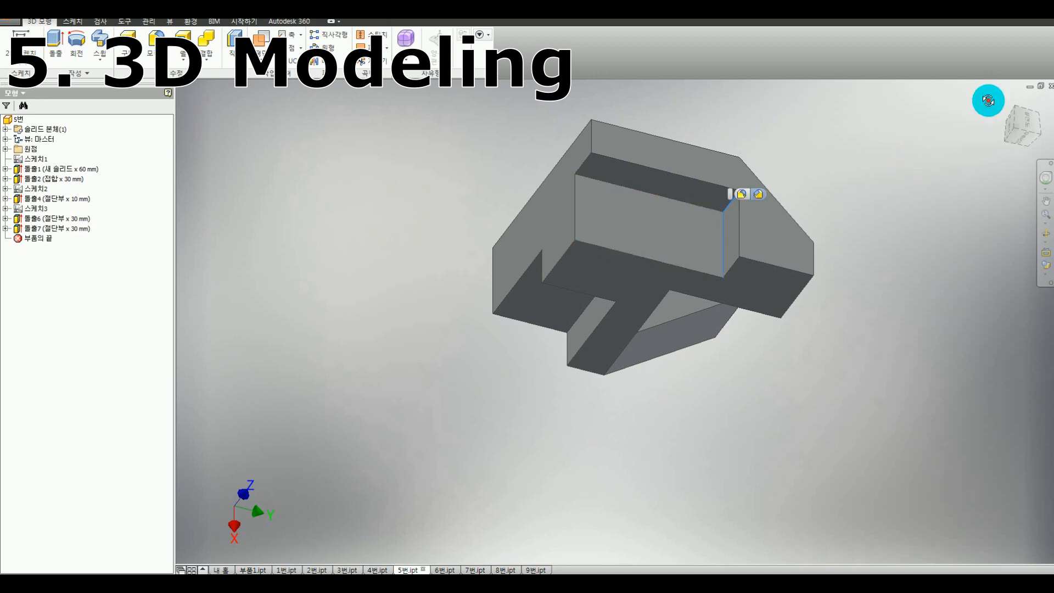
pyautogui.click(1025, 130)
pyautogui.moveTo(801, 313)
pyautogui.keyDown('shift'); pyautogui.mouseDown(button='middle')
pyautogui.moveTo(663, 330)
pyautogui.moveTo(564, 258)
pyautogui.mouseUp(button='middle'); pyautogui.keyUp('shift')
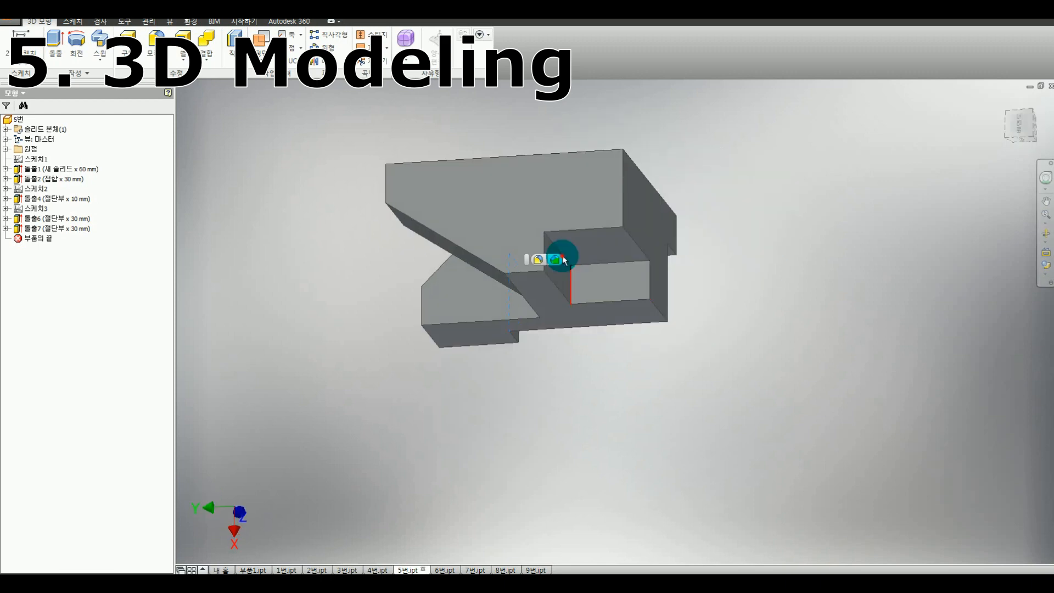
pyautogui.click(565, 260)
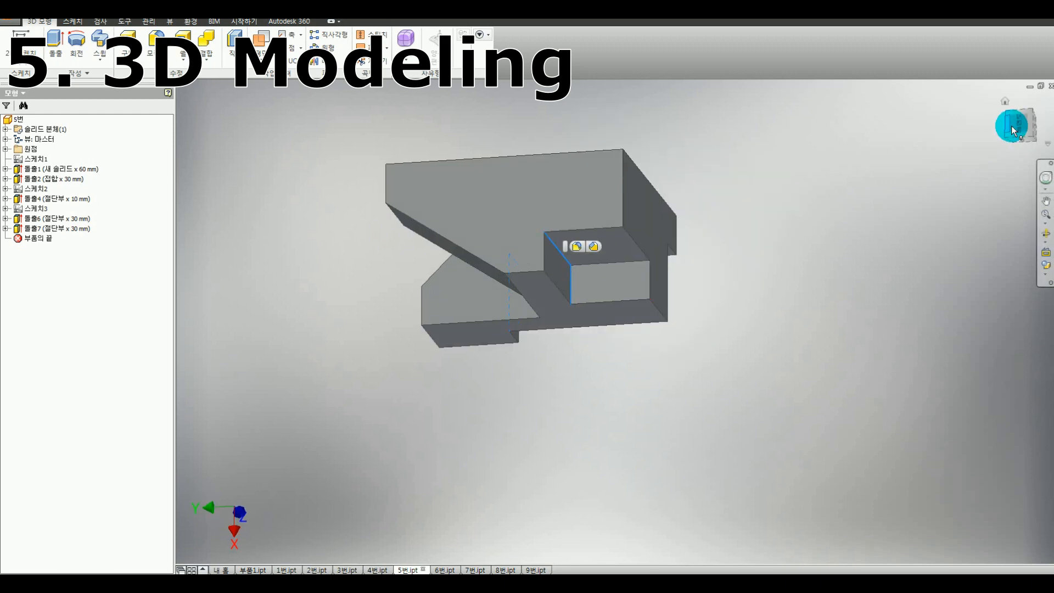
pyautogui.click(1013, 130)
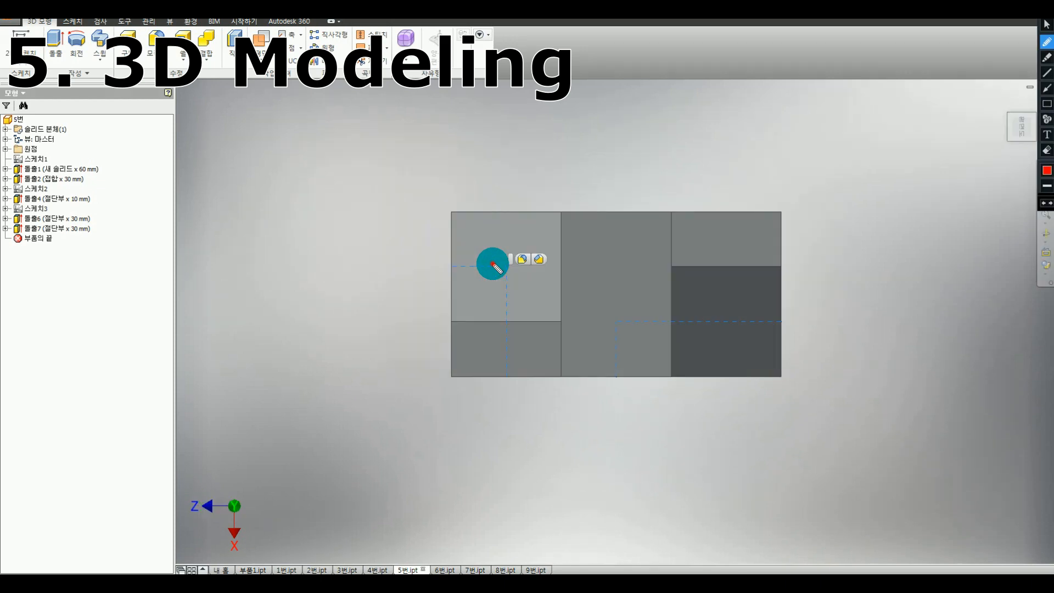
# Step: Trace the hidden edges of both recesses with red dashes over the model's top view, then clear the marks
pyautogui.moveTo(455, 266); pyautogui.dragTo(460, 266)
pyautogui.moveTo(472, 266); pyautogui.dragTo(483, 264)
pyautogui.moveTo(486, 264); pyautogui.dragTo(493, 264)
pyautogui.click(500, 264)
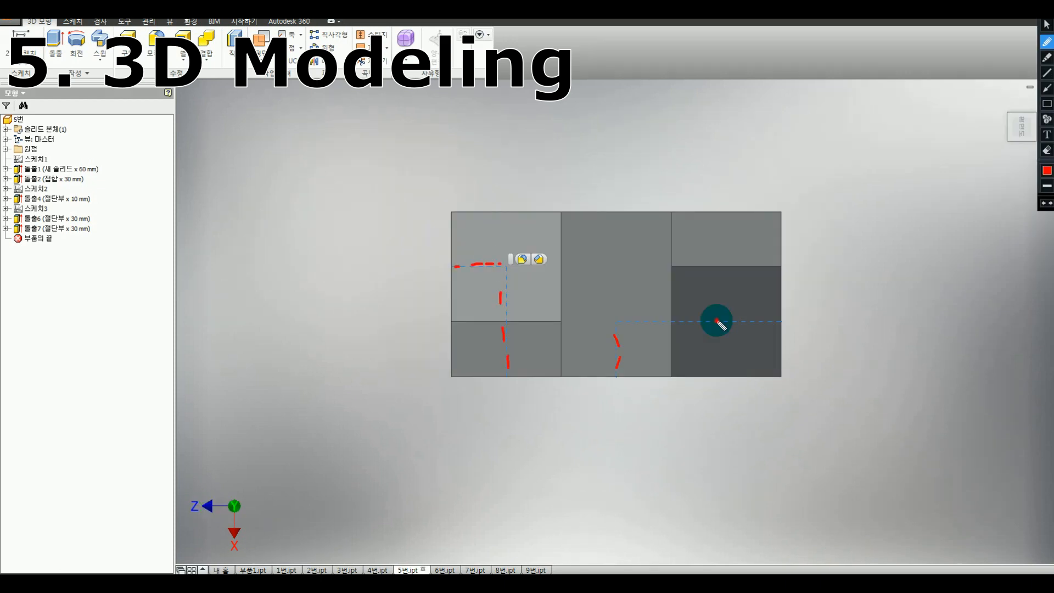
pyautogui.moveTo(613, 329); pyautogui.dragTo(615, 324)
pyautogui.moveTo(632, 323); pyautogui.dragTo(651, 323)
pyautogui.moveTo(679, 323); pyautogui.dragTo(696, 323)
pyautogui.moveTo(713, 320); pyautogui.dragTo(728, 319)
pyautogui.moveTo(751, 319); pyautogui.dragTo(757, 317)
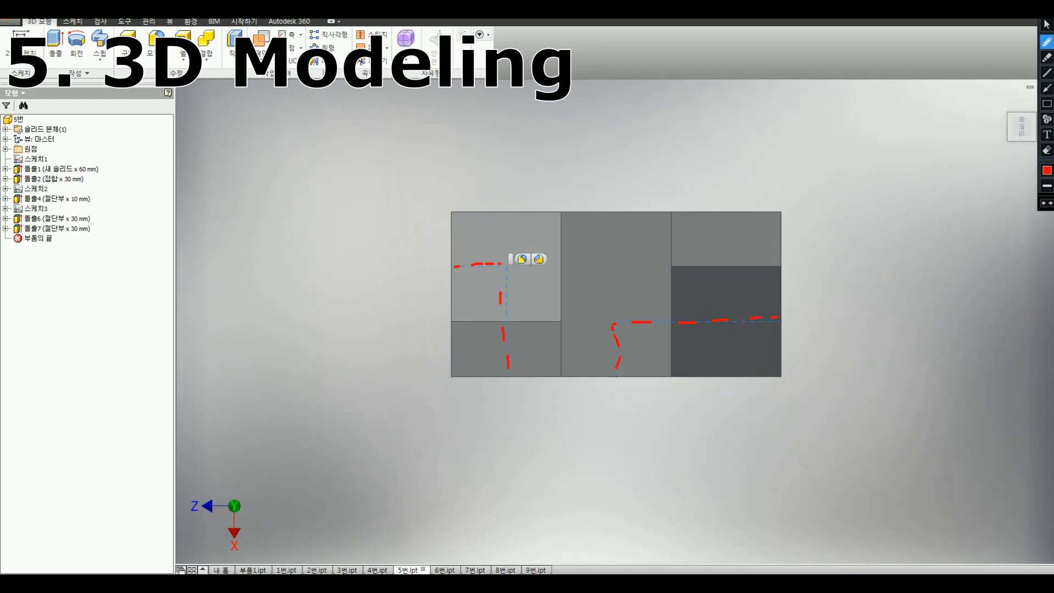
pyautogui.press('Escape')
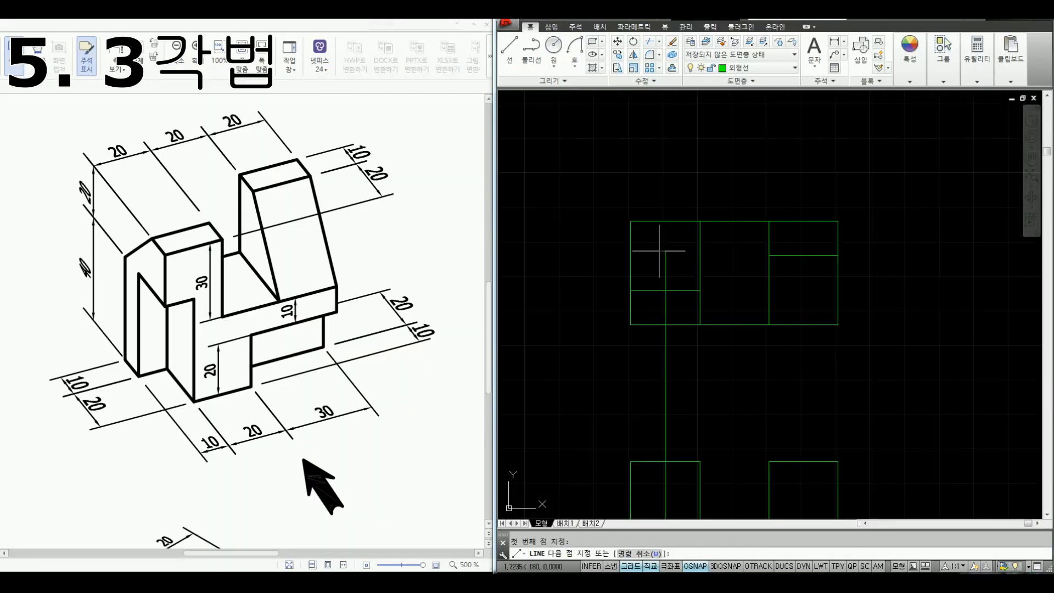
# Step: Back in AutoCAD, end the vertical projection line inside the top view's left bay and offset the lower edge 20 upward
pyautogui.press('Escape')
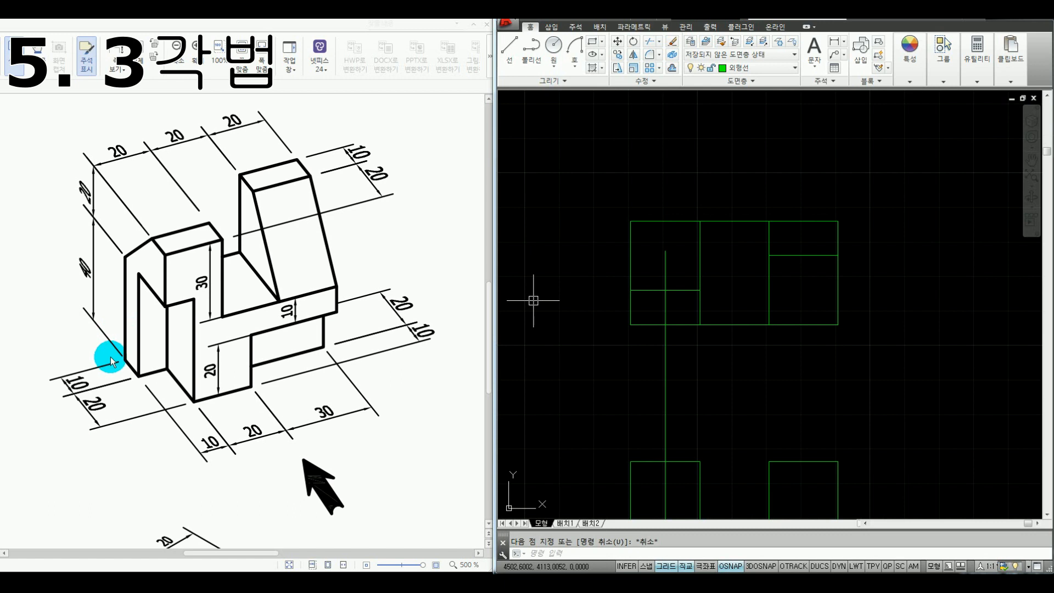
pyautogui.write('o')
pyautogui.press('Return')
pyautogui.write('20')
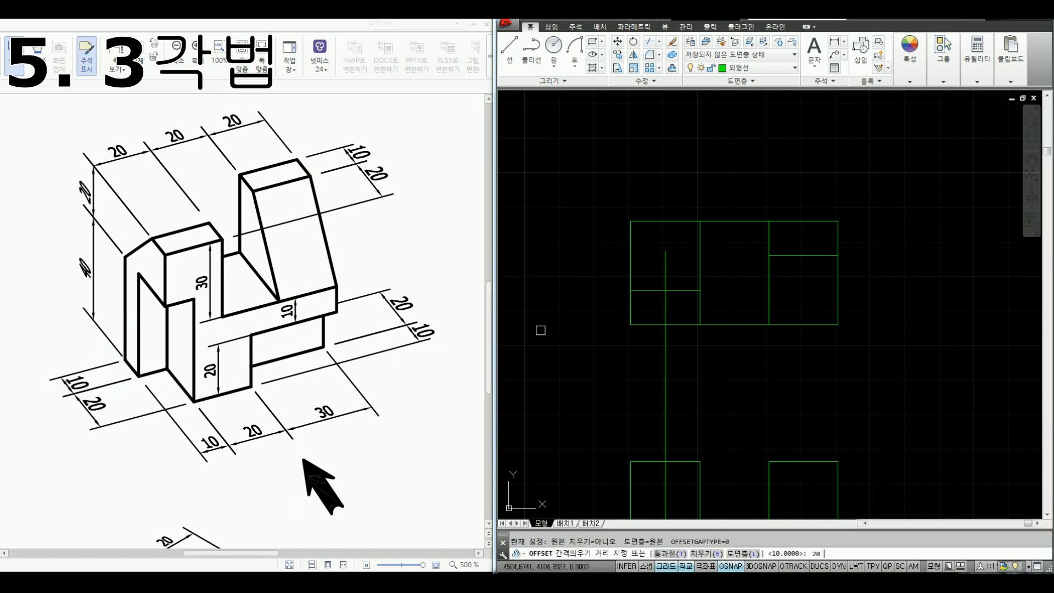
pyautogui.press('Return')
pyautogui.click(652, 326)
pyautogui.click(655, 260)
pyautogui.press('Escape')
# Step: Fillet the 20 offset line and the projection line into a corner and trim the projection line below the top view
pyautogui.write('f')
pyautogui.press('Return')
pyautogui.click(654, 256)
pyautogui.click(666, 274)
pyautogui.write('tr')
pyautogui.press('Return')
pyautogui.click(669, 324)
pyautogui.press('Return')
pyautogui.click(667, 336)
pyautogui.press('Return')
# Step: Move the two left recess lines in the top view to the yellow hidden-line layer
pyautogui.click(666, 307)
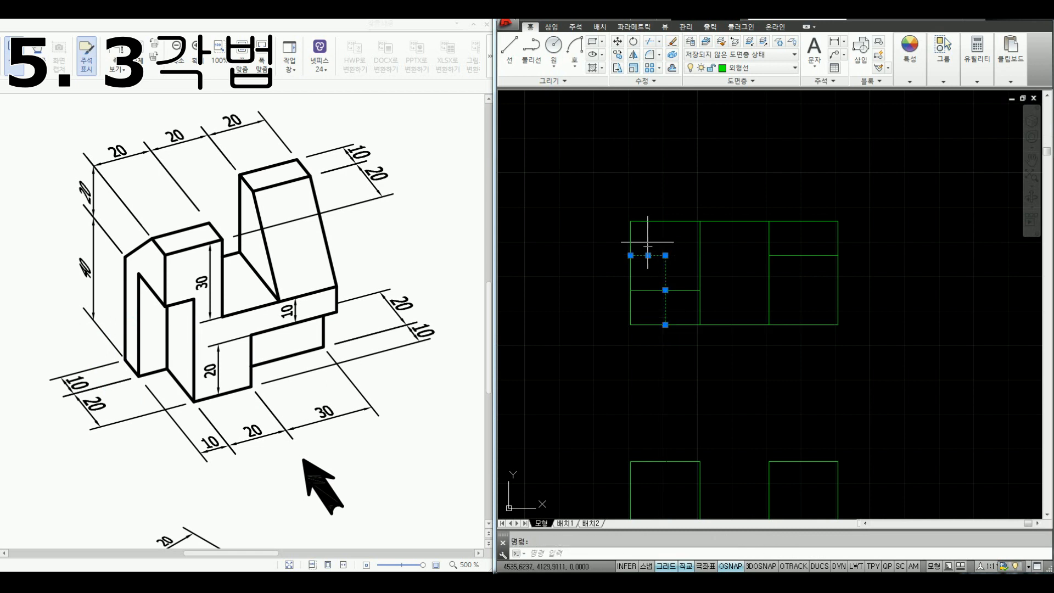
pyautogui.click(742, 68)
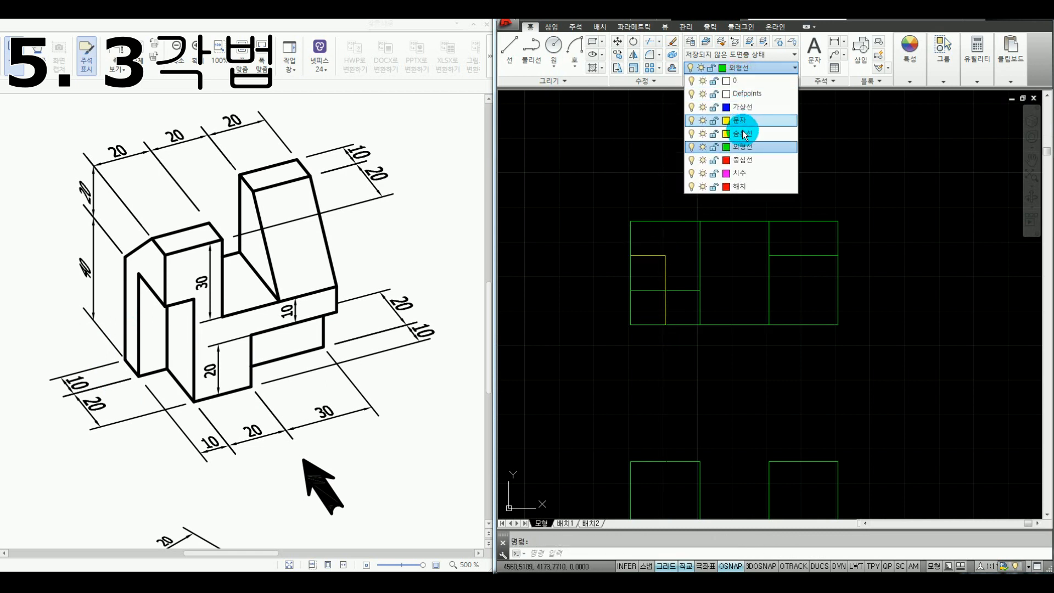
pyautogui.click(742, 134)
pyautogui.press('Escape')
# Step: Project the inner corner of the front view's lower-right recess up into the top view with a vertical line
pyautogui.scroll(-2, 757, 198)
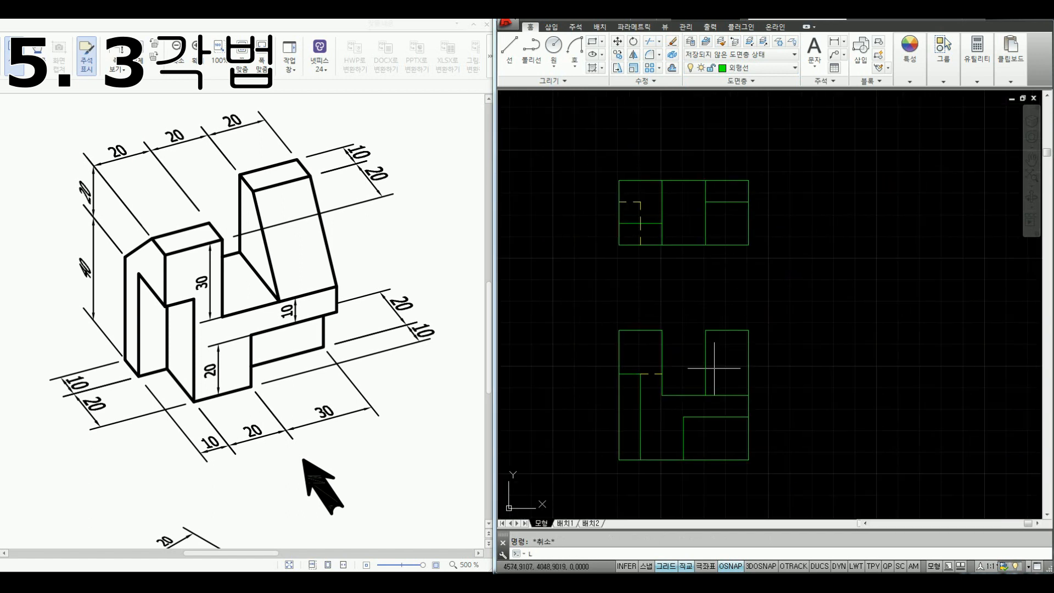
pyautogui.click(683, 417)
pyautogui.click(685, 212)
pyautogui.press('Escape')
pyautogui.moveTo(708, 212); pyautogui.dragTo(697, 221, button='middle')
# Step: Mark the right recess's base edge in red on the isometric drawing and offset the top view's lower edge 10 upward
pyautogui.hotkey('ctrl', 'alt', 'd')
pyautogui.moveTo(321, 347); pyautogui.dragTo(256, 371)
pyautogui.hotkey('ctrl', 'alt', 'd')
pyautogui.click(743, 302)
pyautogui.write('o')
pyautogui.press('Return')
pyautogui.write('10')
pyautogui.press('Return')
pyautogui.click(730, 255)
pyautogui.click(717, 228)
pyautogui.press('Escape')
# Step: Fillet the 10 offset line and the new projection line into a corner and trim the projection line below the top view
pyautogui.write('f')
pyautogui.press('Return')
pyautogui.press('Escape')
pyautogui.scroll(2, 680, 249)
pyautogui.write('tr')
pyautogui.press('Return')
pyautogui.press('Return')
pyautogui.click(669, 274)
pyautogui.press('Escape')
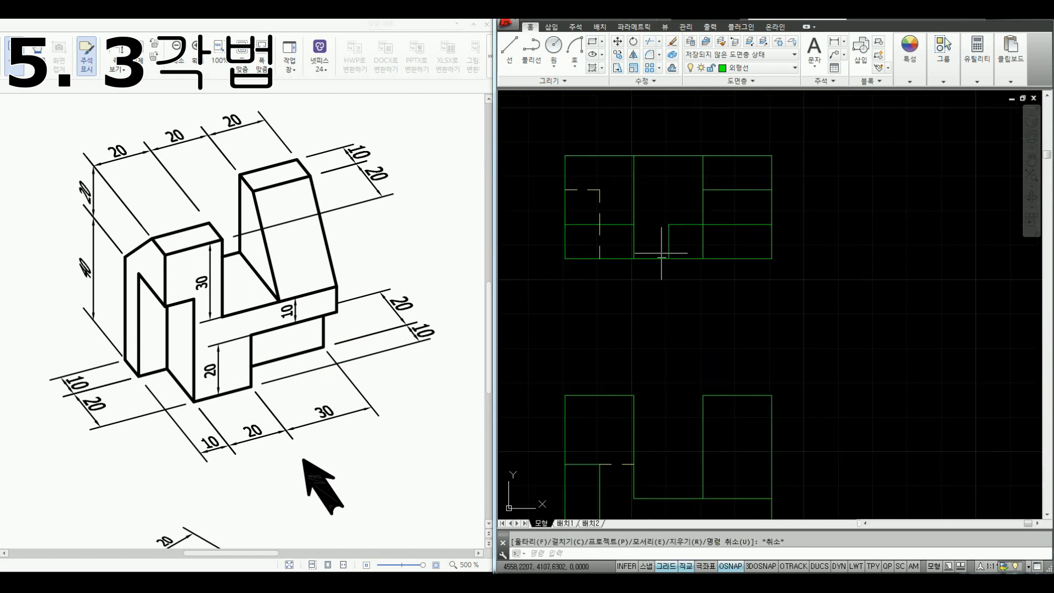
# Step: Match the properties of the left dashed recess line onto both right recess lines in the top view
pyautogui.write('ma')
pyautogui.press('Return')
pyautogui.click(600, 219)
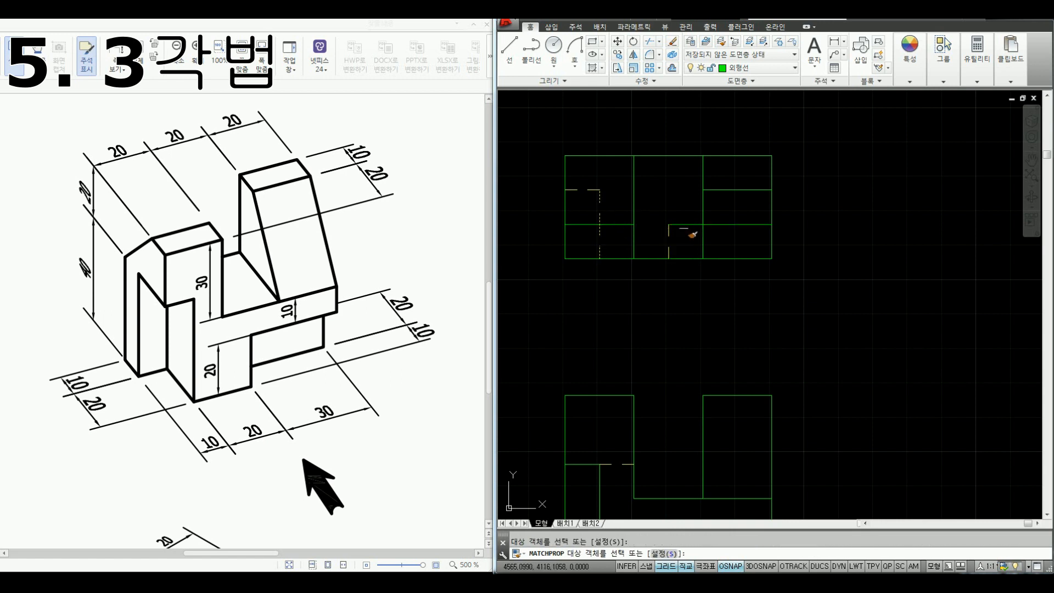
pyautogui.click(683, 225)
pyautogui.scroll(-3, 683, 225)
pyautogui.press('Escape')
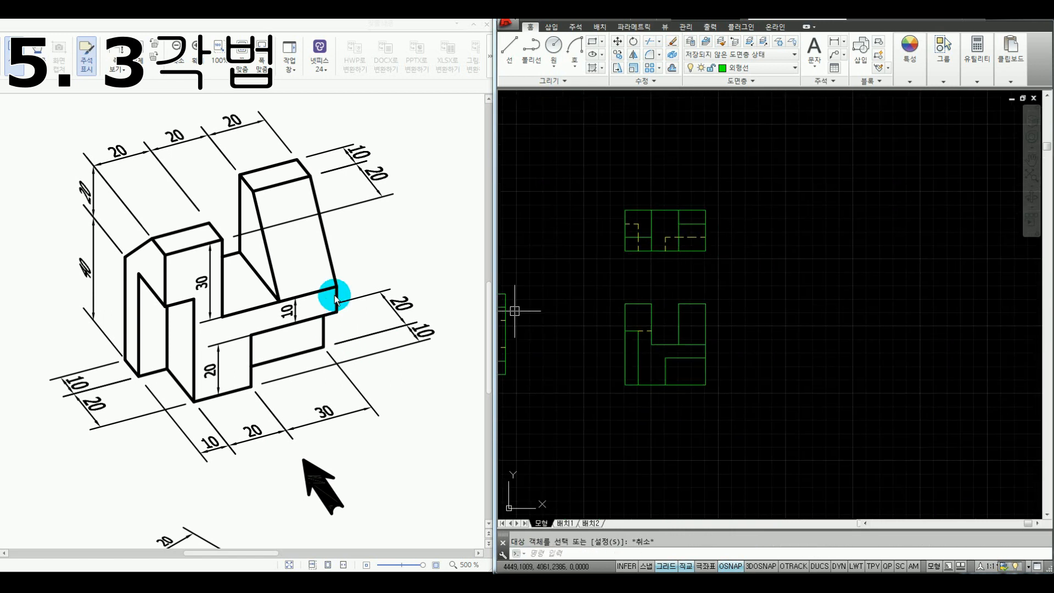
# Step: Mark the right side viewing direction with a red arrow on the isometric drawing and clear it
pyautogui.hotkey('ctrl', 'alt', 'd')
pyautogui.moveTo(418, 260)
pyautogui.mouseDown()
pyautogui.moveTo(379, 278)
pyautogui.moveTo(394, 289)
pyautogui.mouseUp()
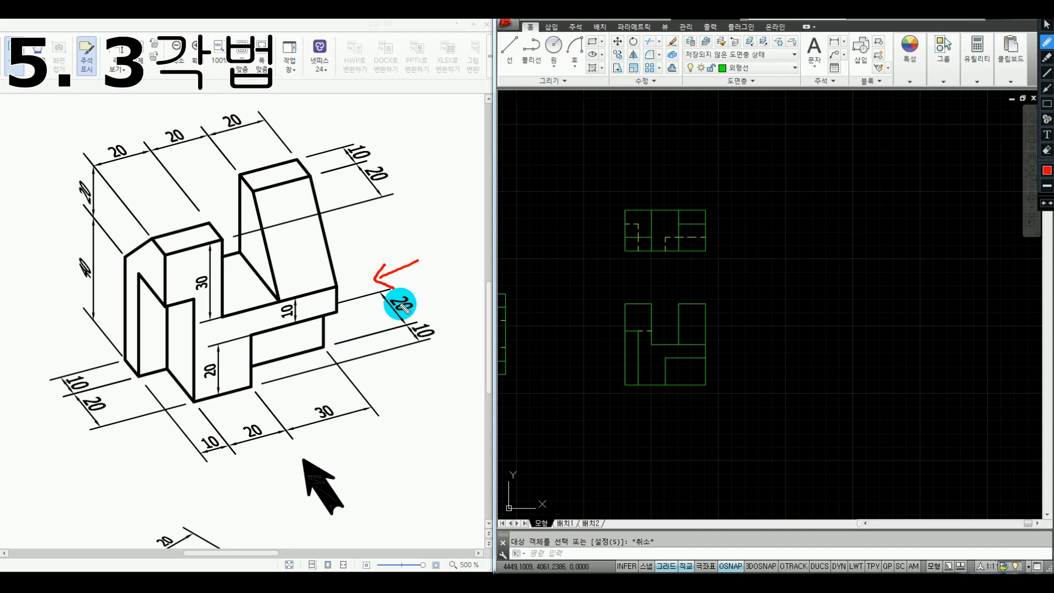
pyautogui.press('Escape')
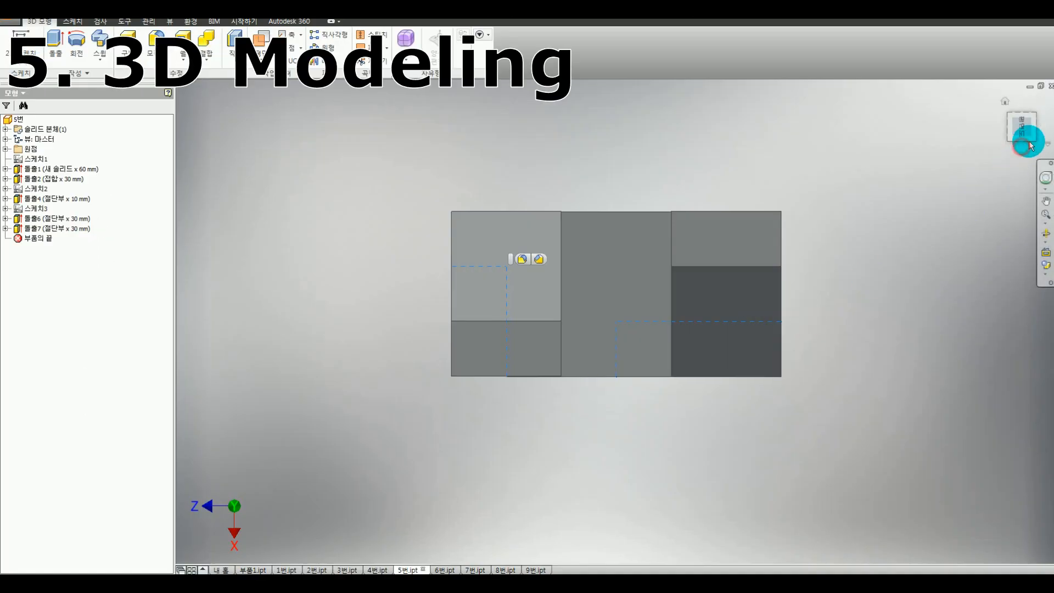
# Step: Show the Inventor model from its right side and trace the visible outline from the upper edge in red
pyautogui.click(1026, 134)
pyautogui.click(1035, 134)
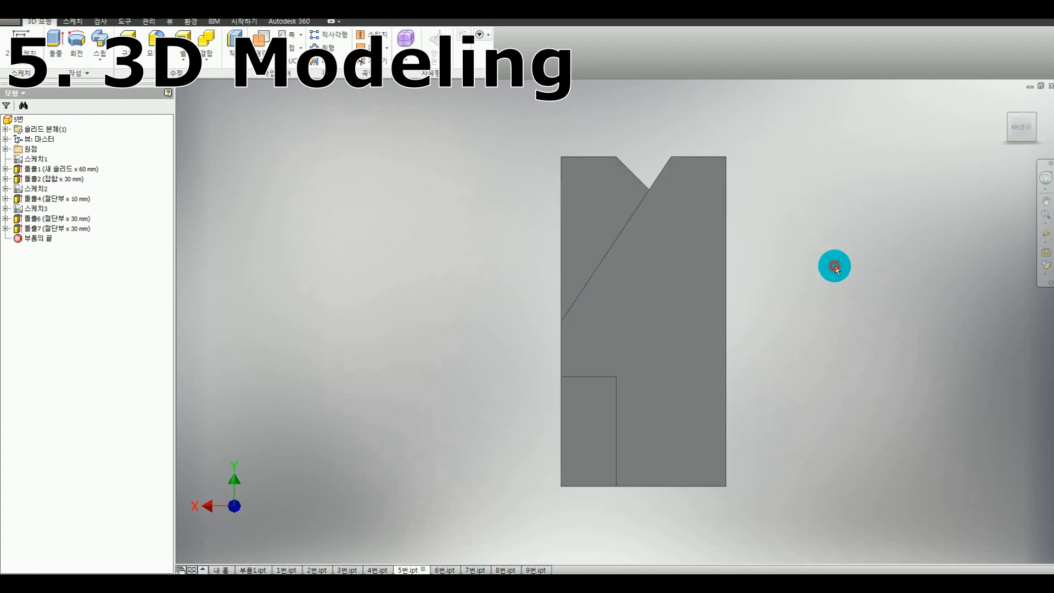
pyautogui.hotkey('ctrl', 'alt', 'd')
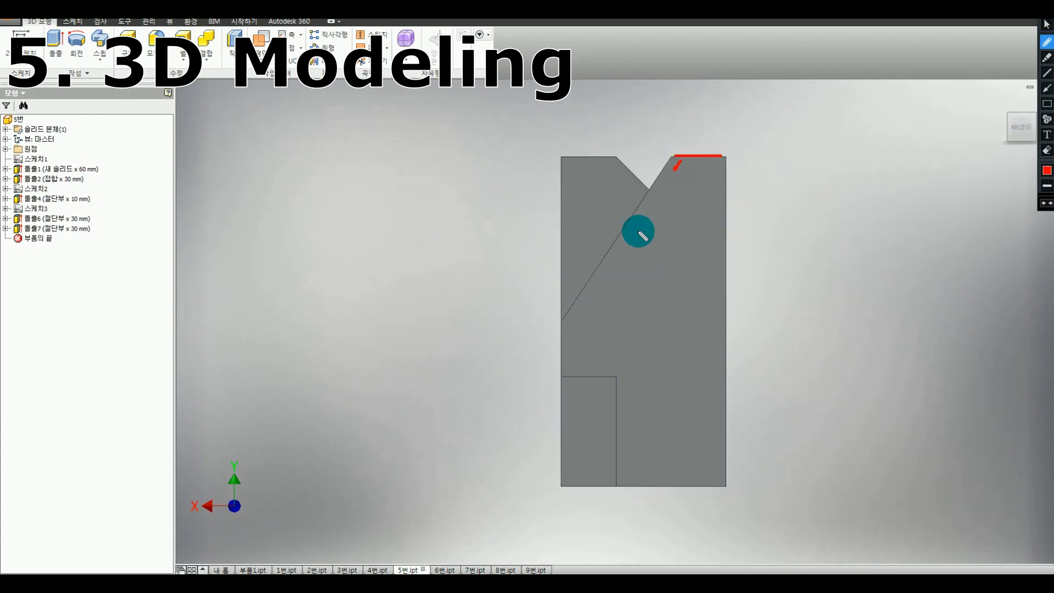